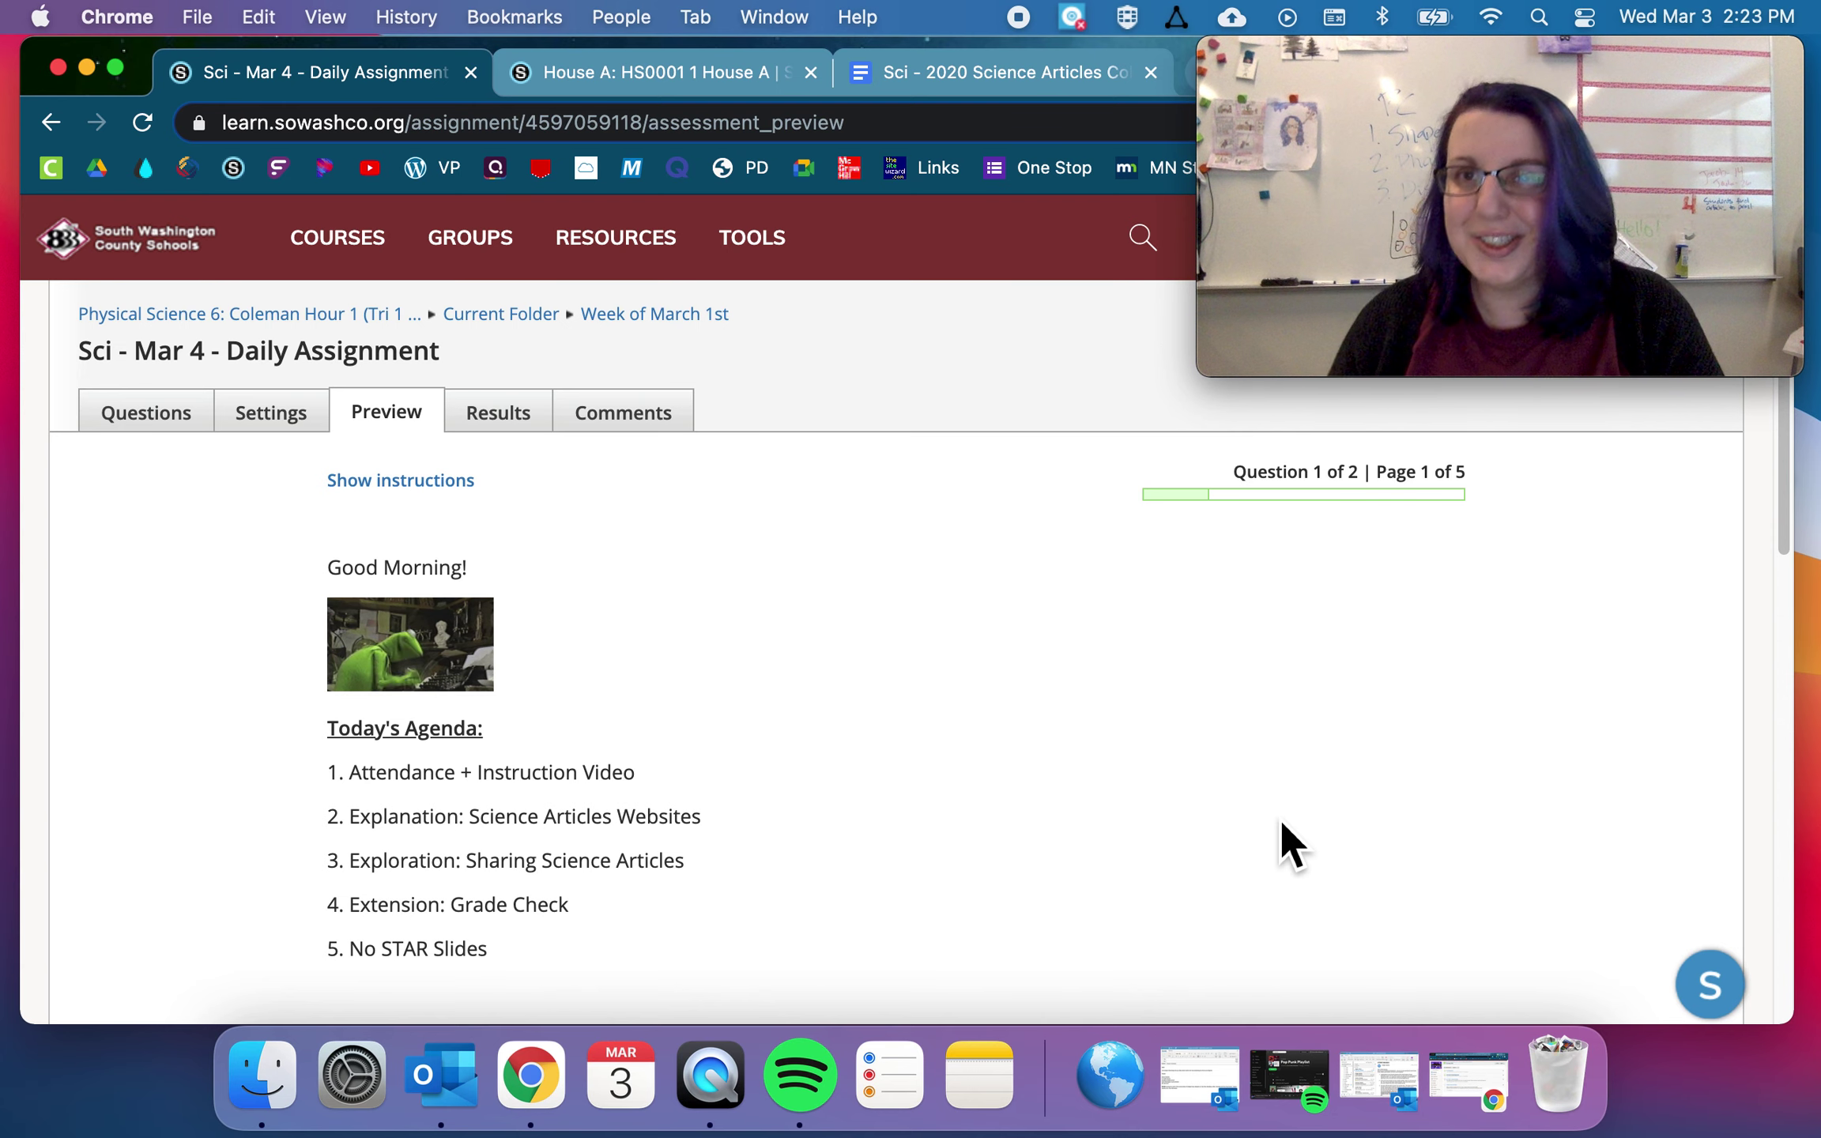
- Switch from the assignment preview to the House A course Materials page
left_click(633, 89)
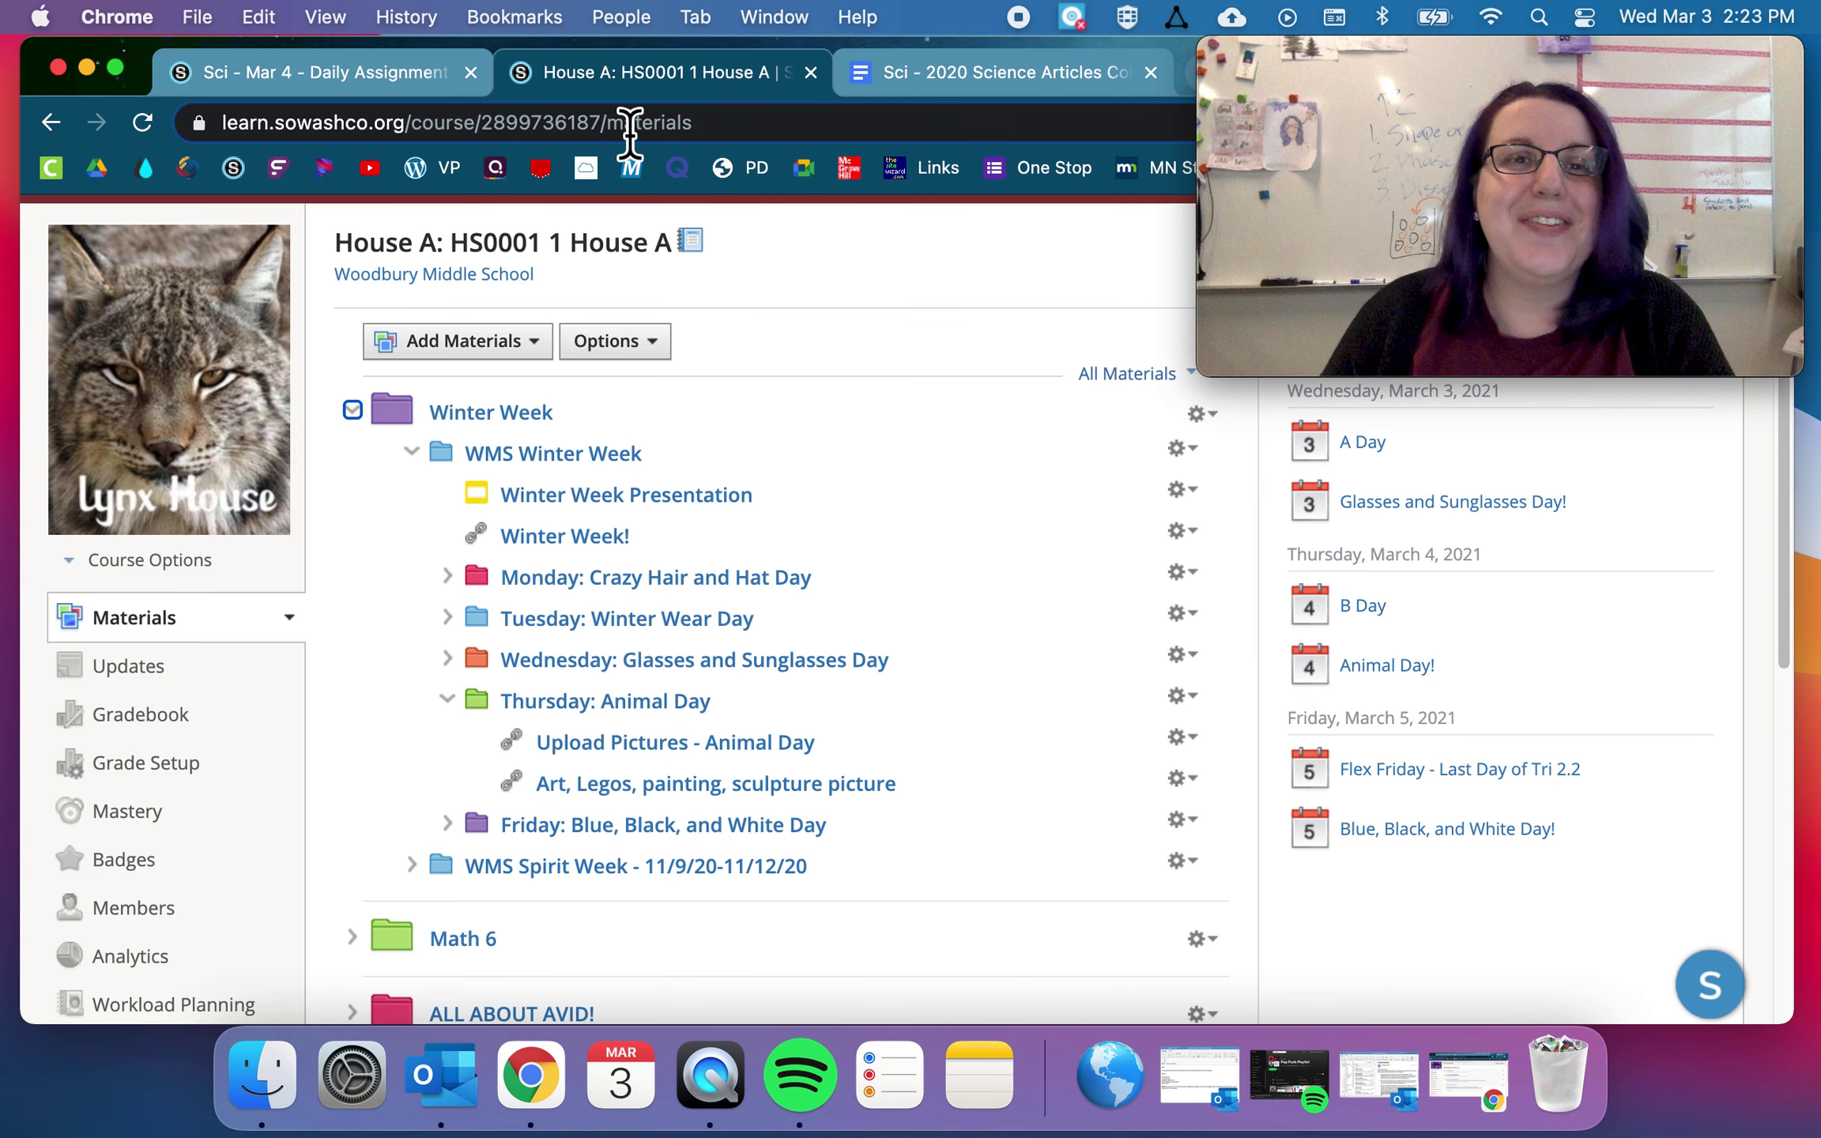
- Collapse and re-expand the Winter Week, WMS Winter Week and Thursday: Animal Day folders
left_click(354, 412)
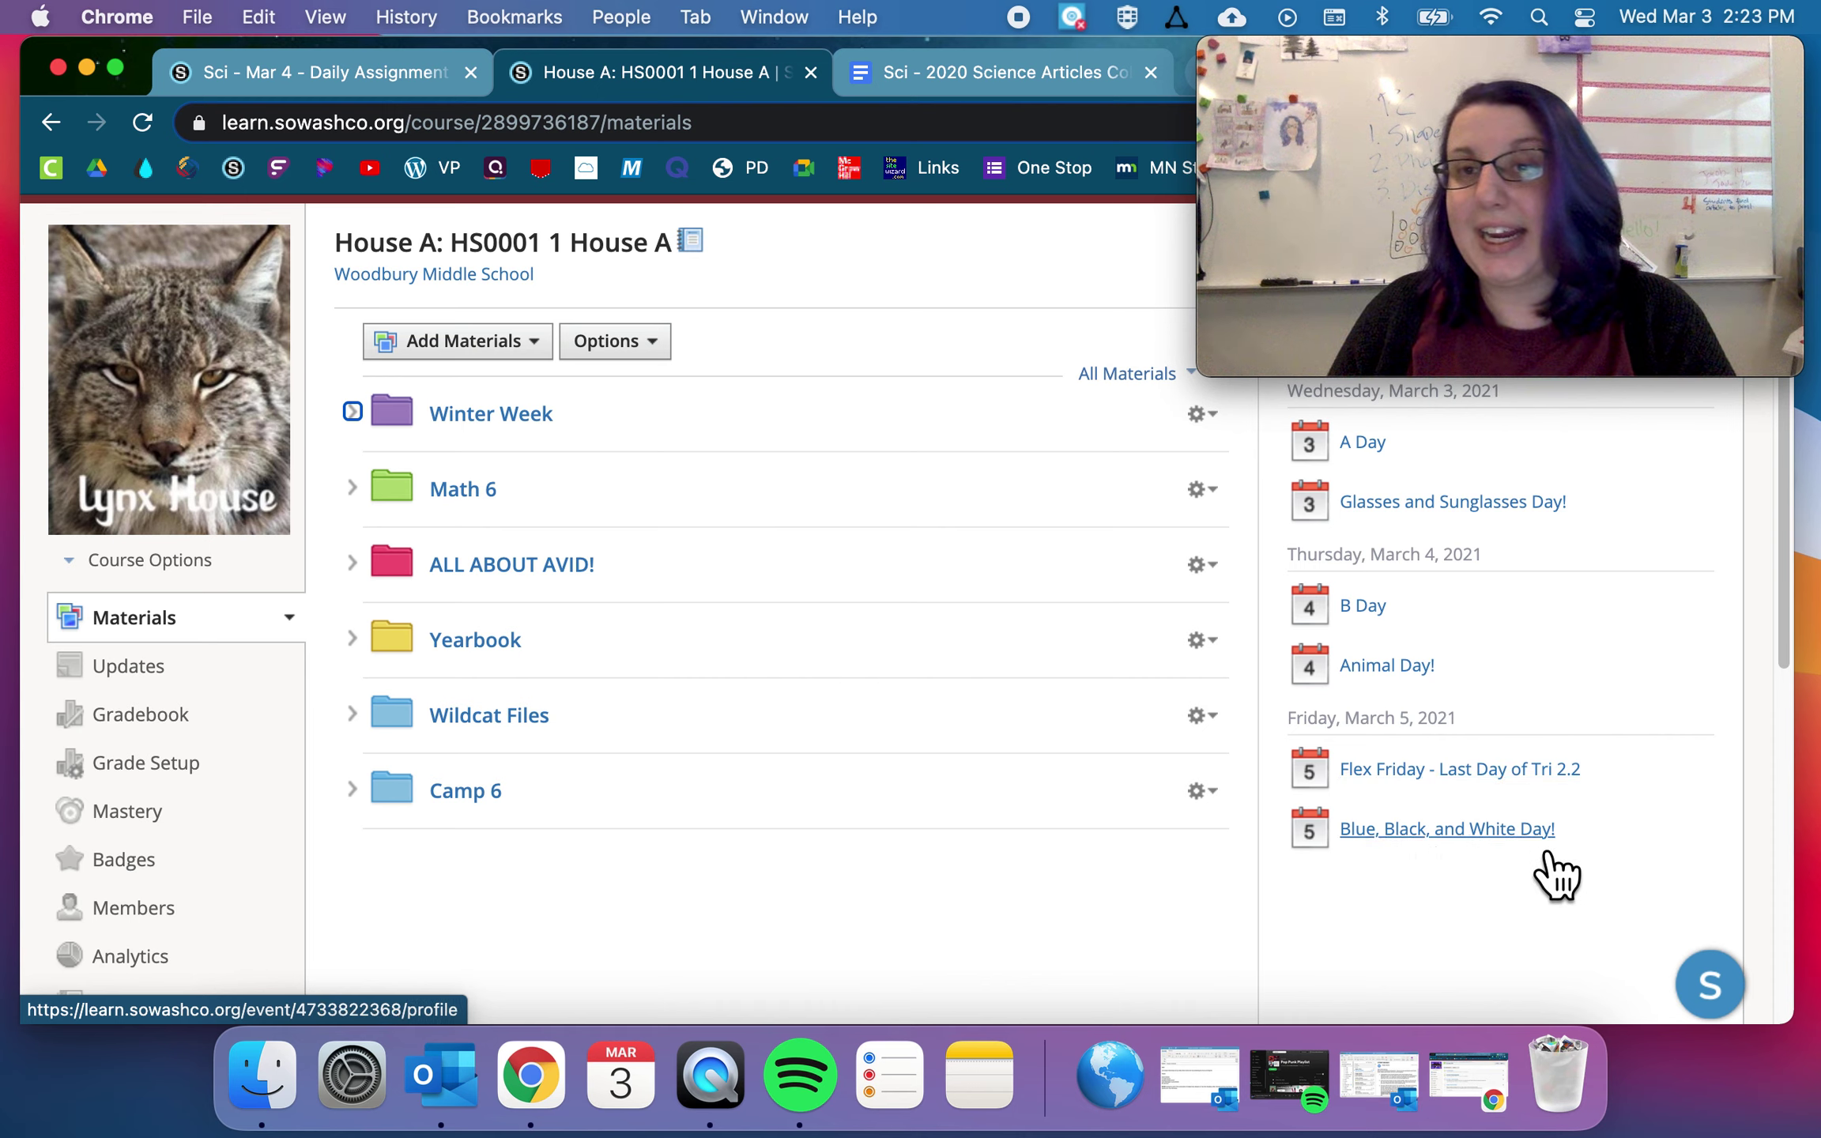
left_click(380, 429)
left_click(426, 461)
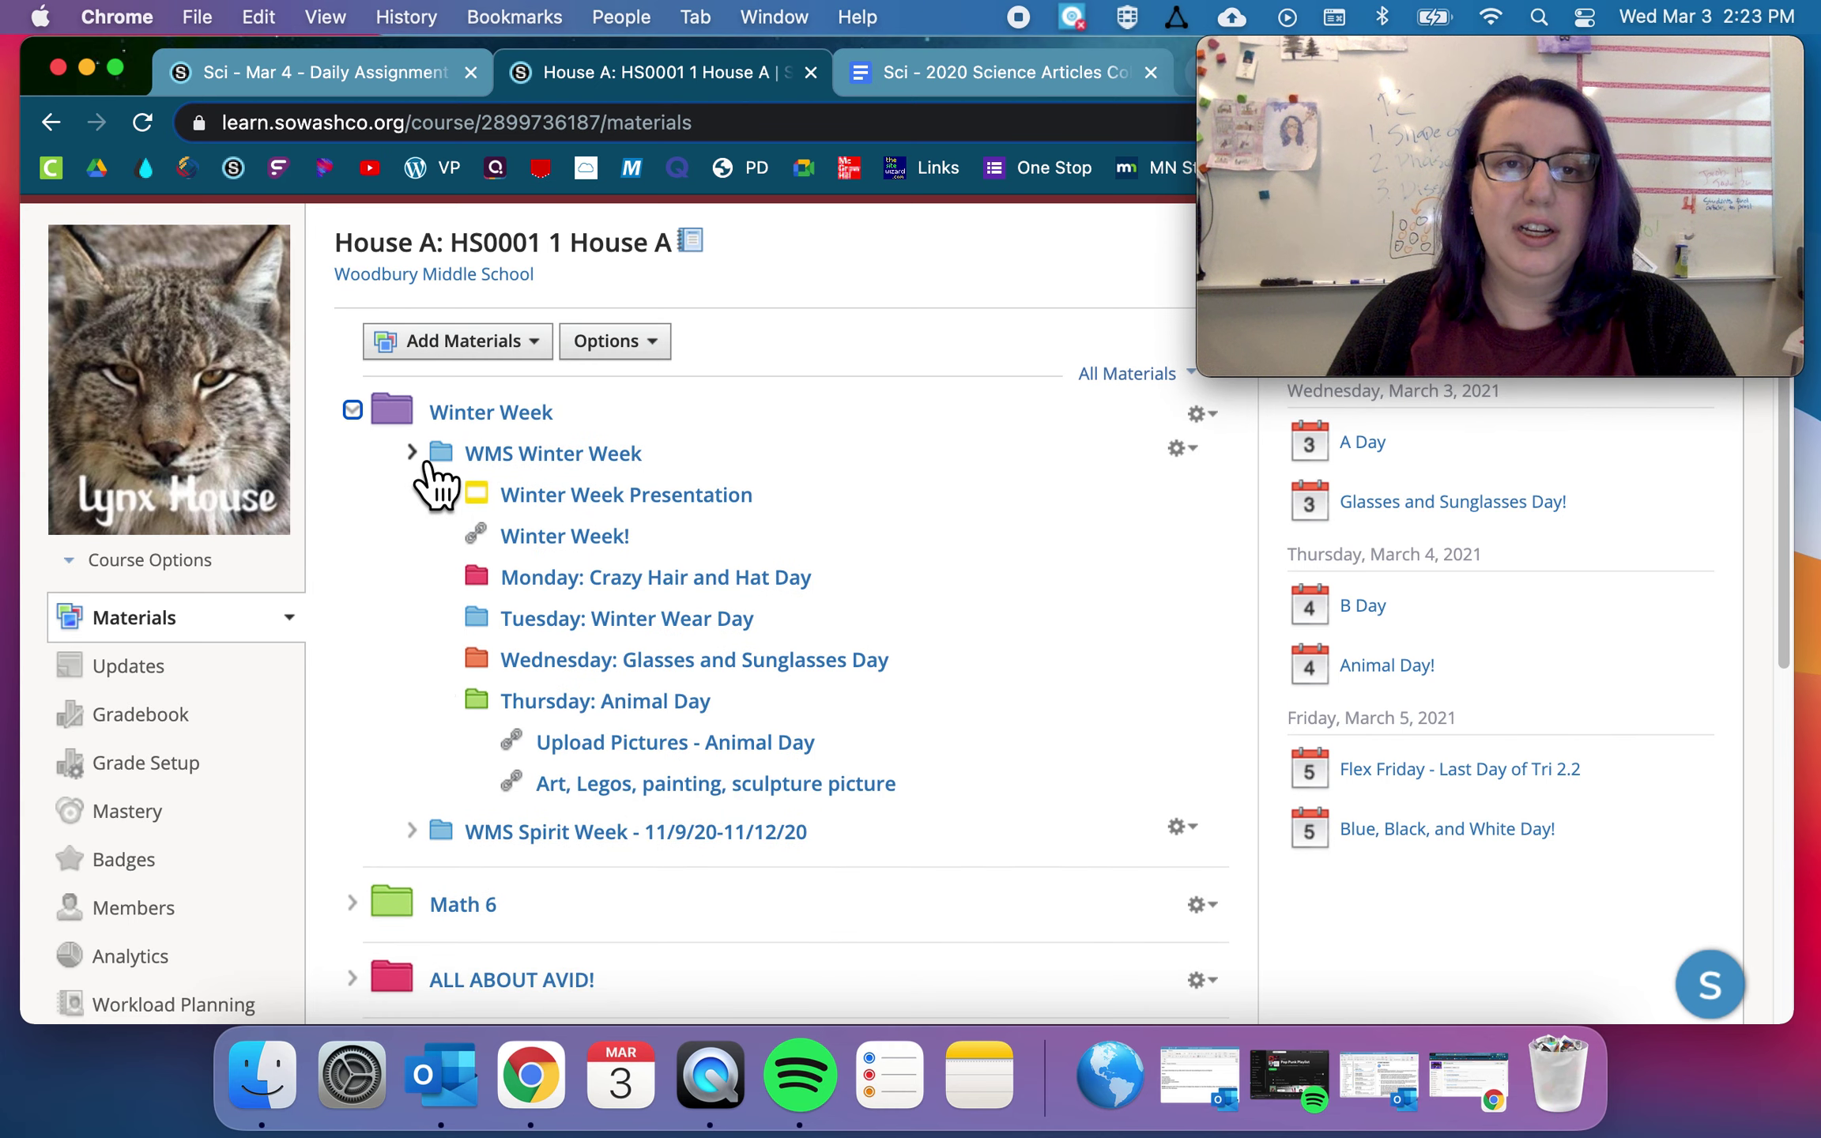
left_click(419, 454)
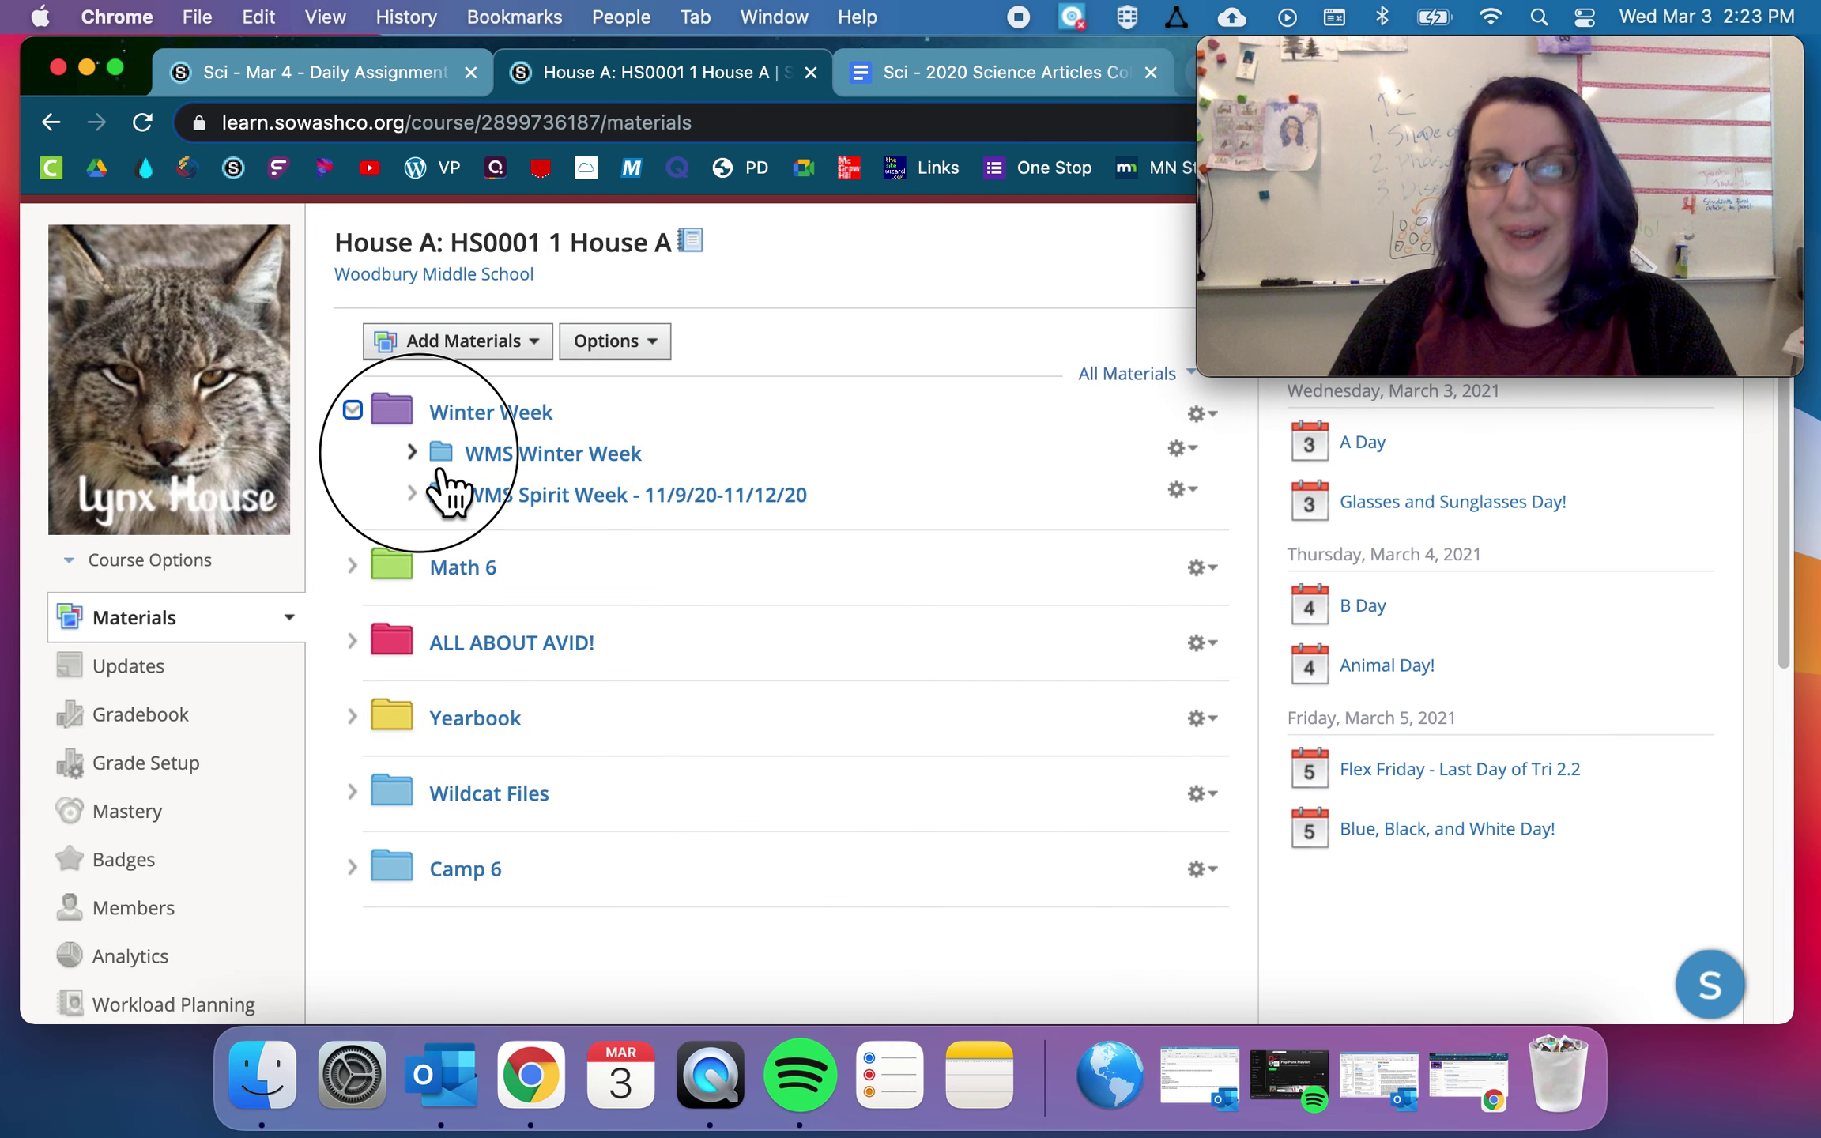
left_click(447, 701)
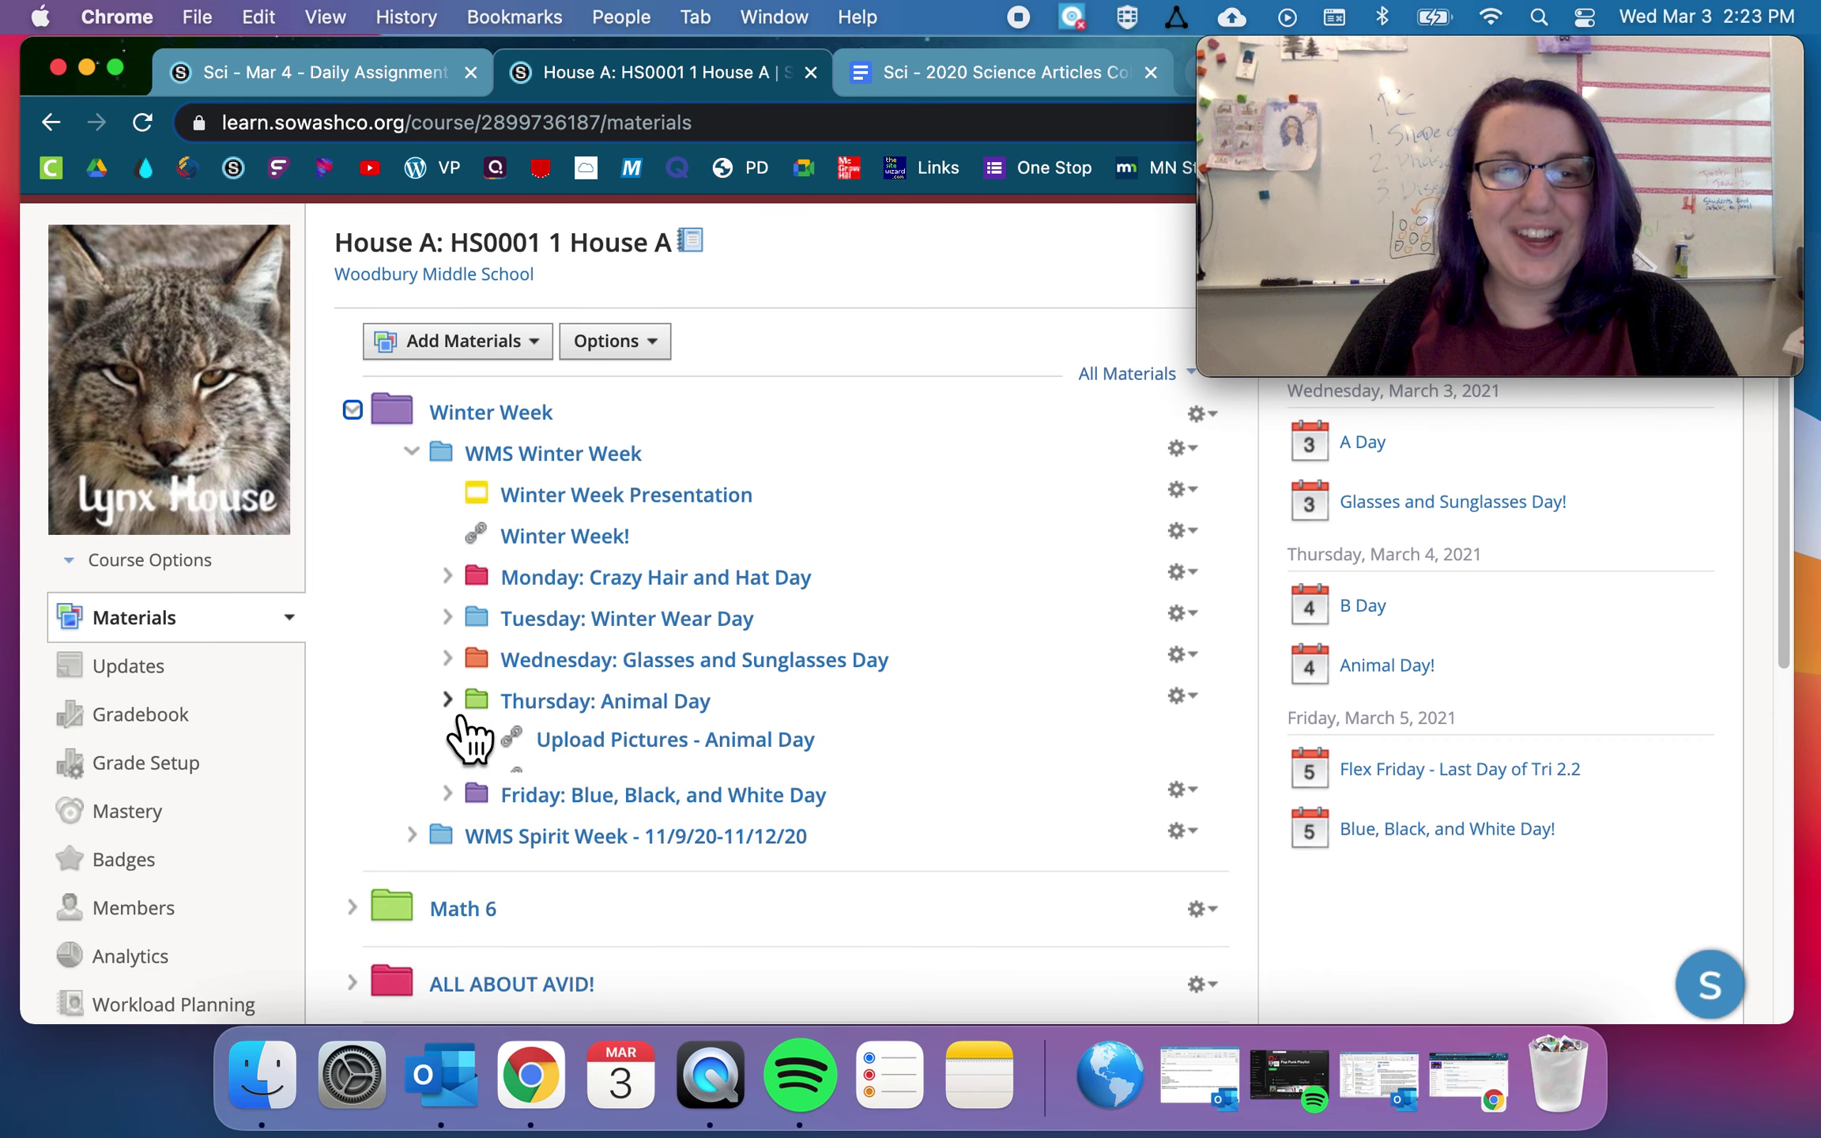
left_click_drag(568, 522, 579, 656)
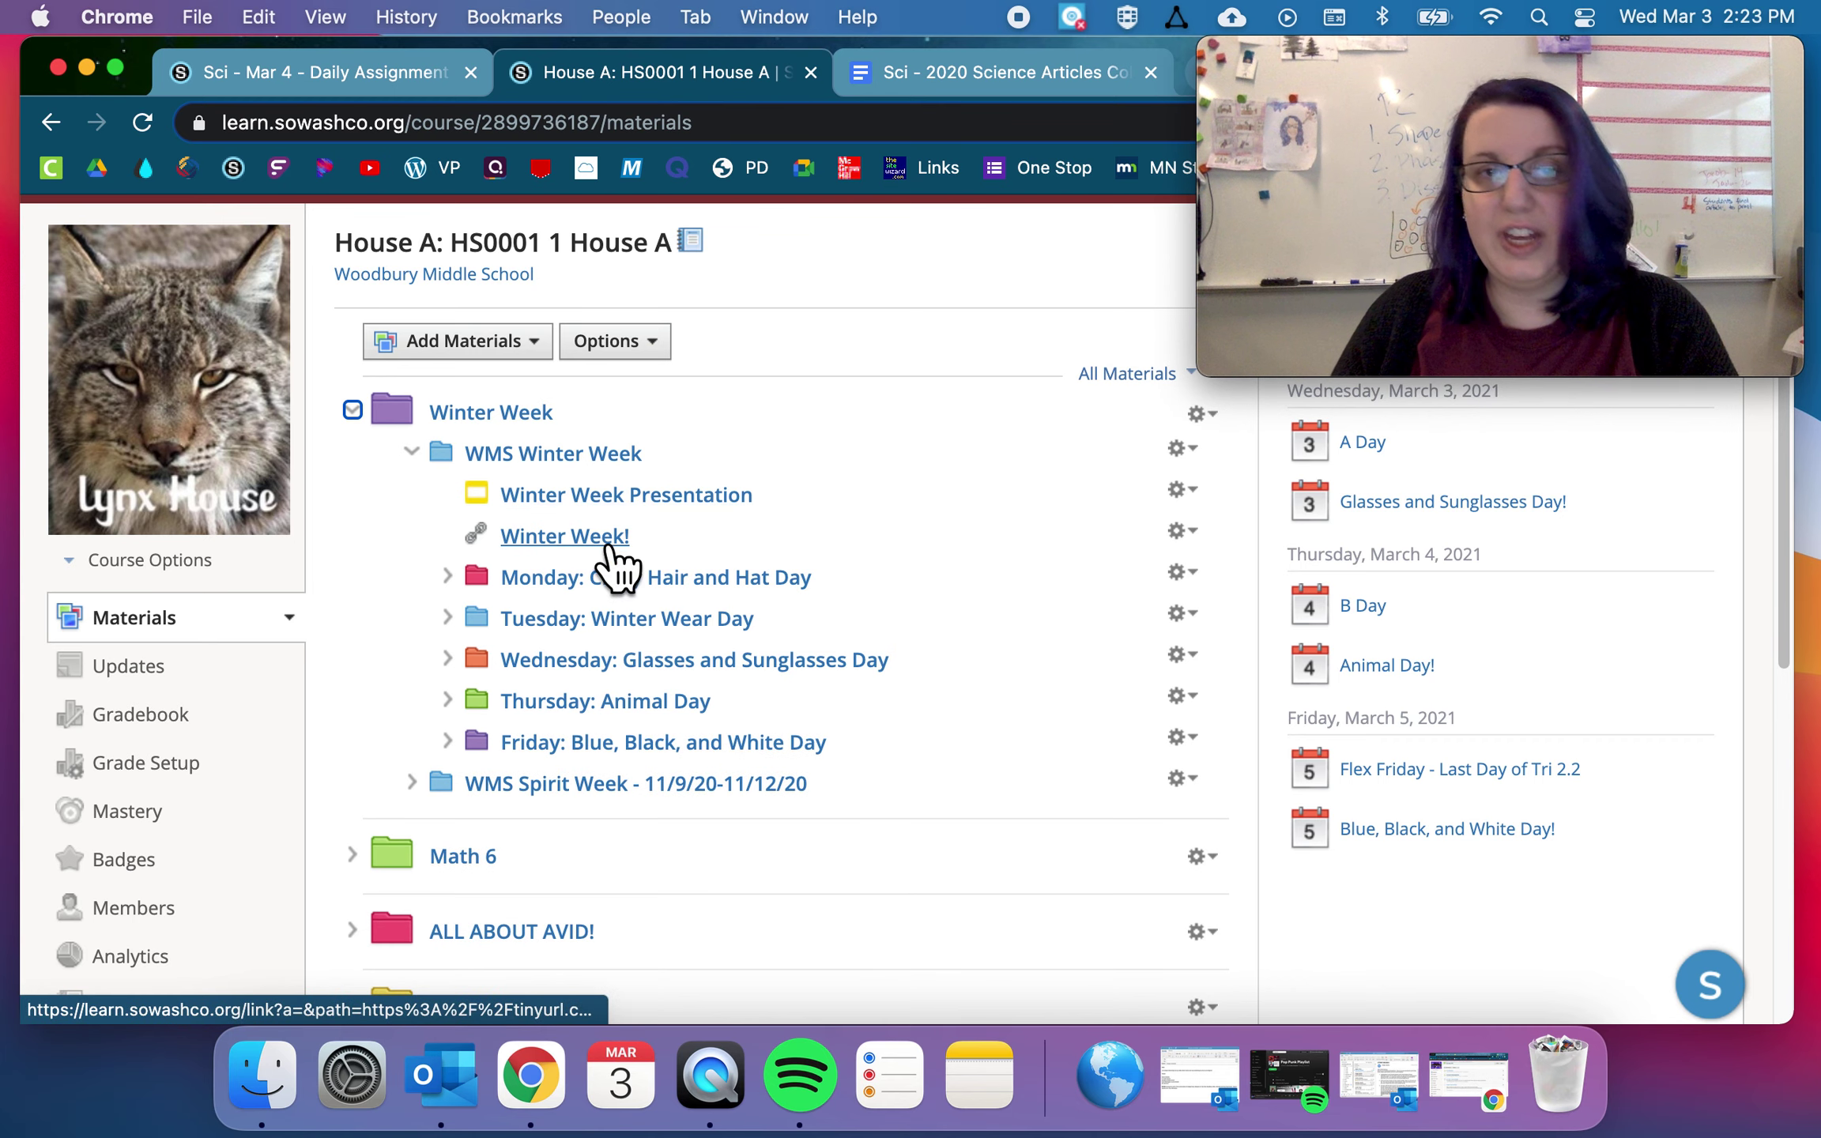
left_click(447, 702)
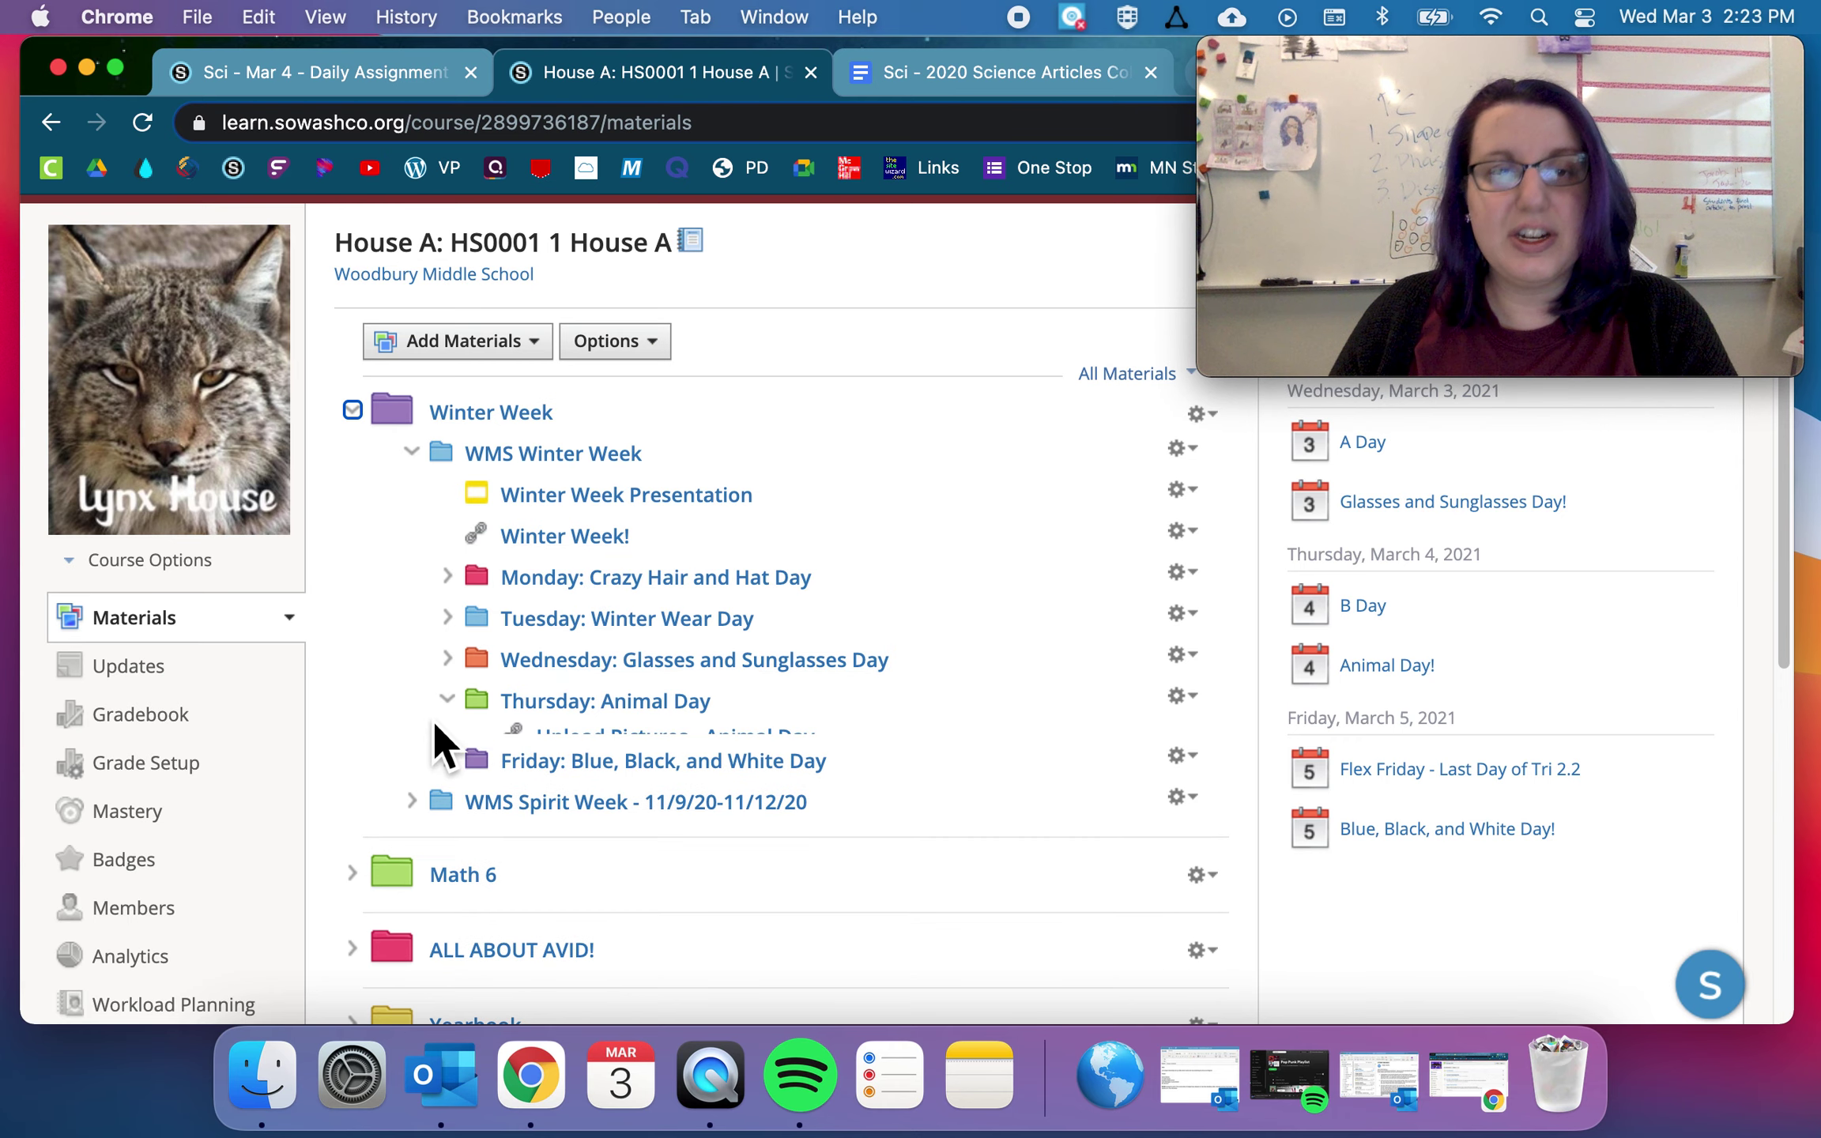
- Expand the Wednesday and Friday day folders, then collapse Thursday and WMS Winter Week
scroll(404, 718, "down", 1)
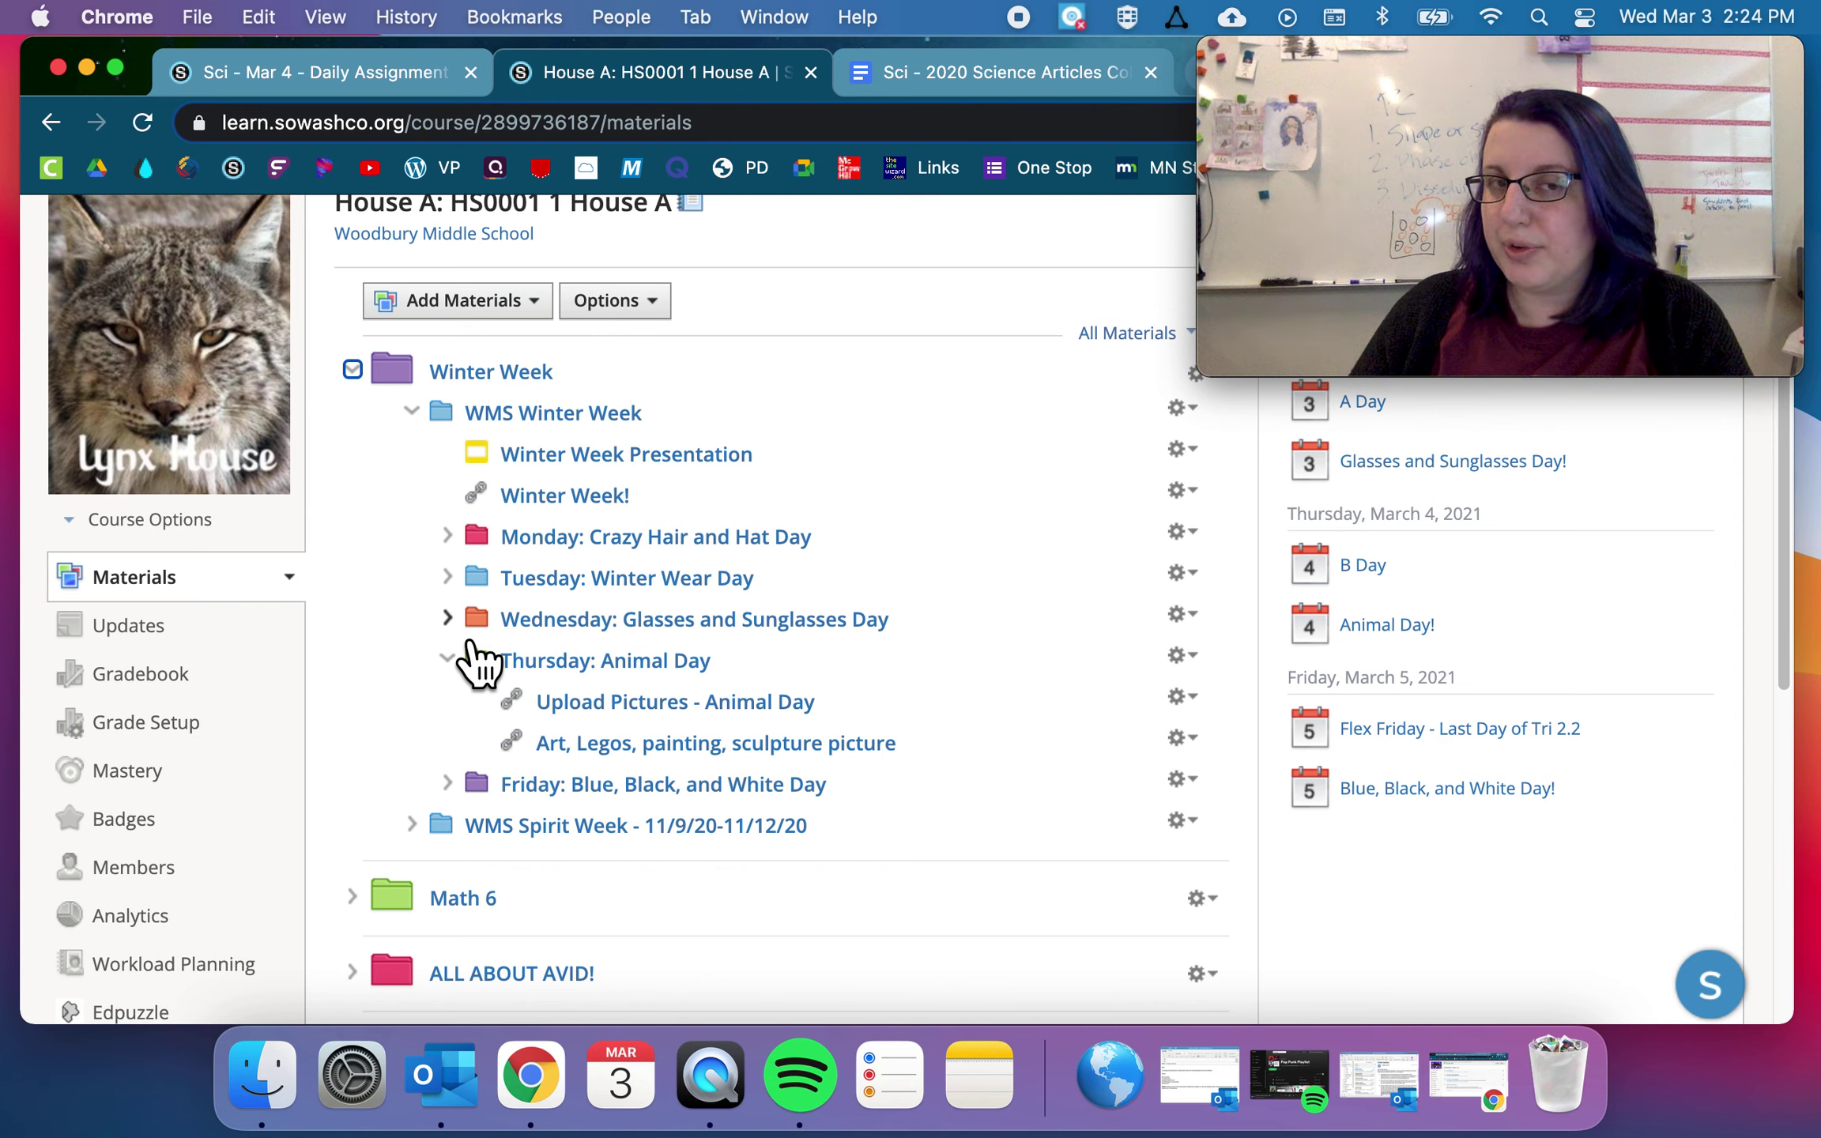
left_click(469, 642)
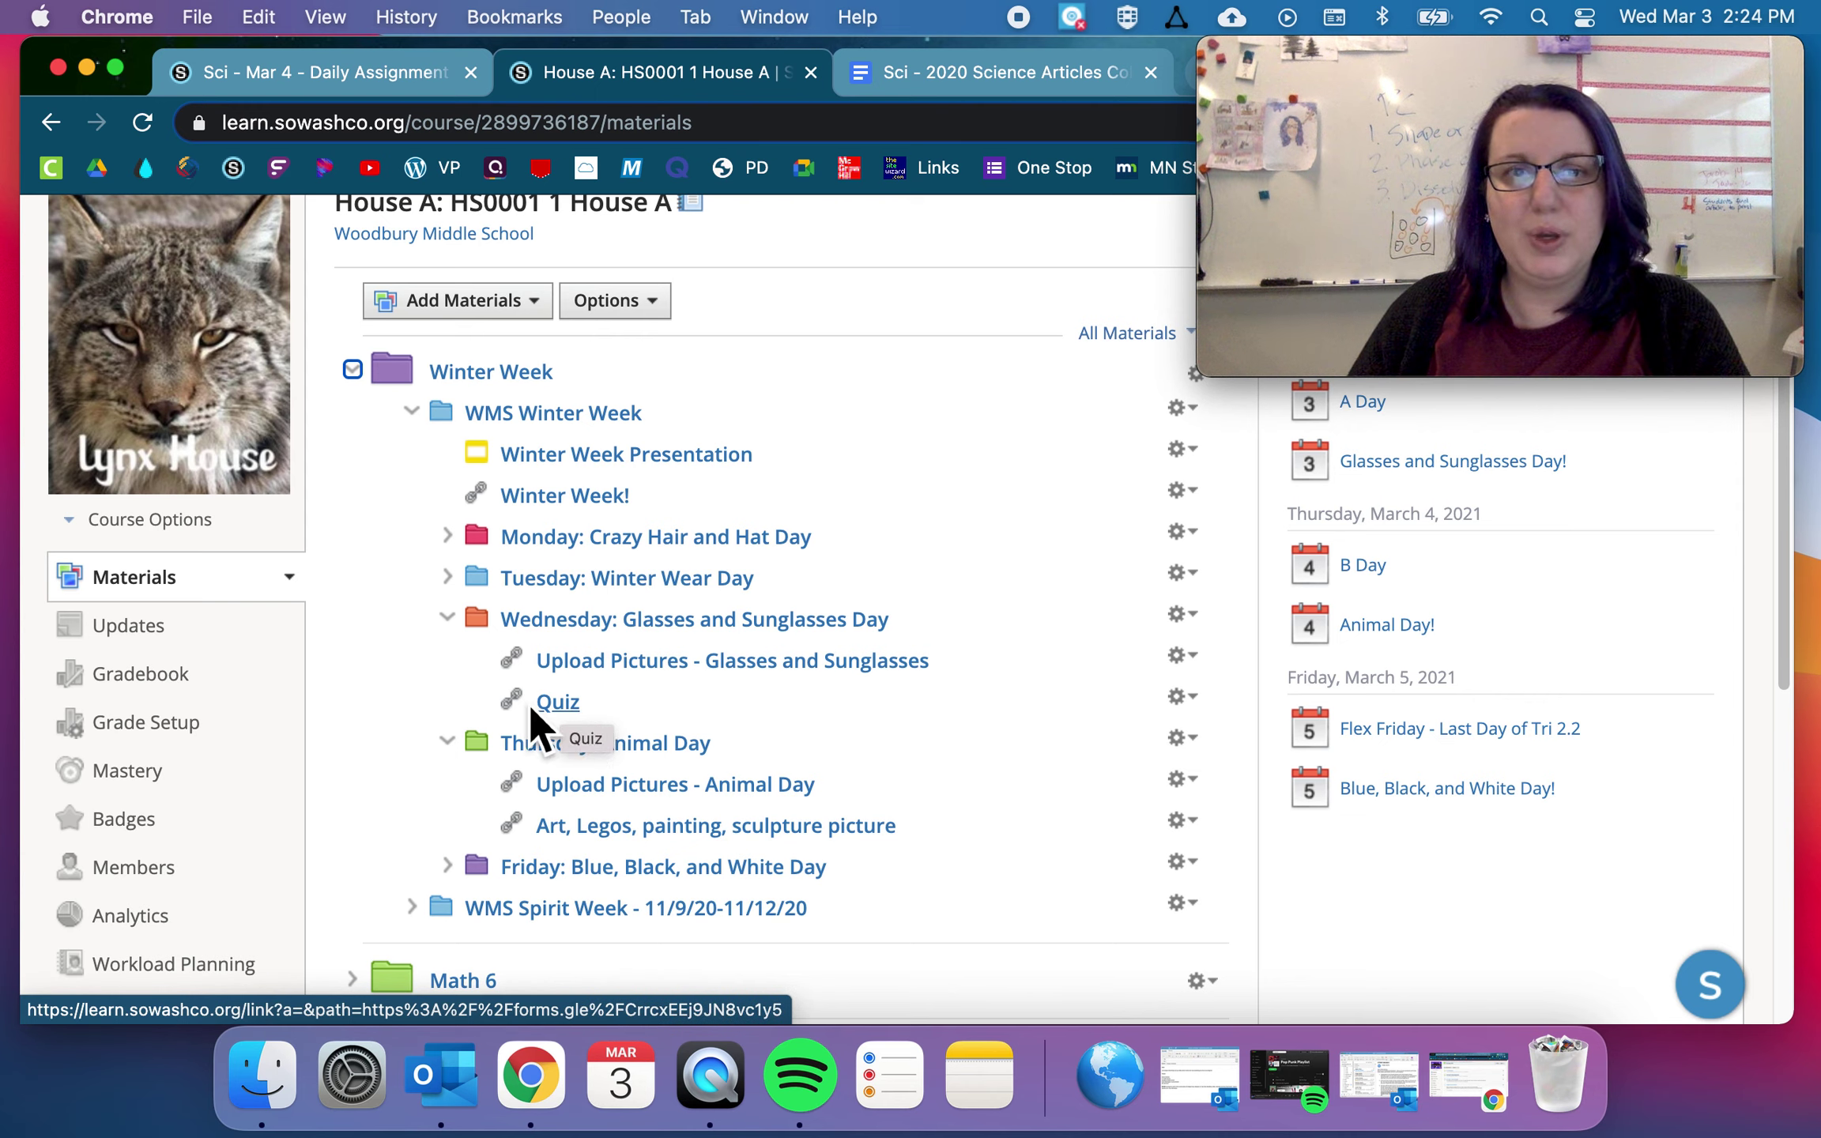
left_click(475, 751)
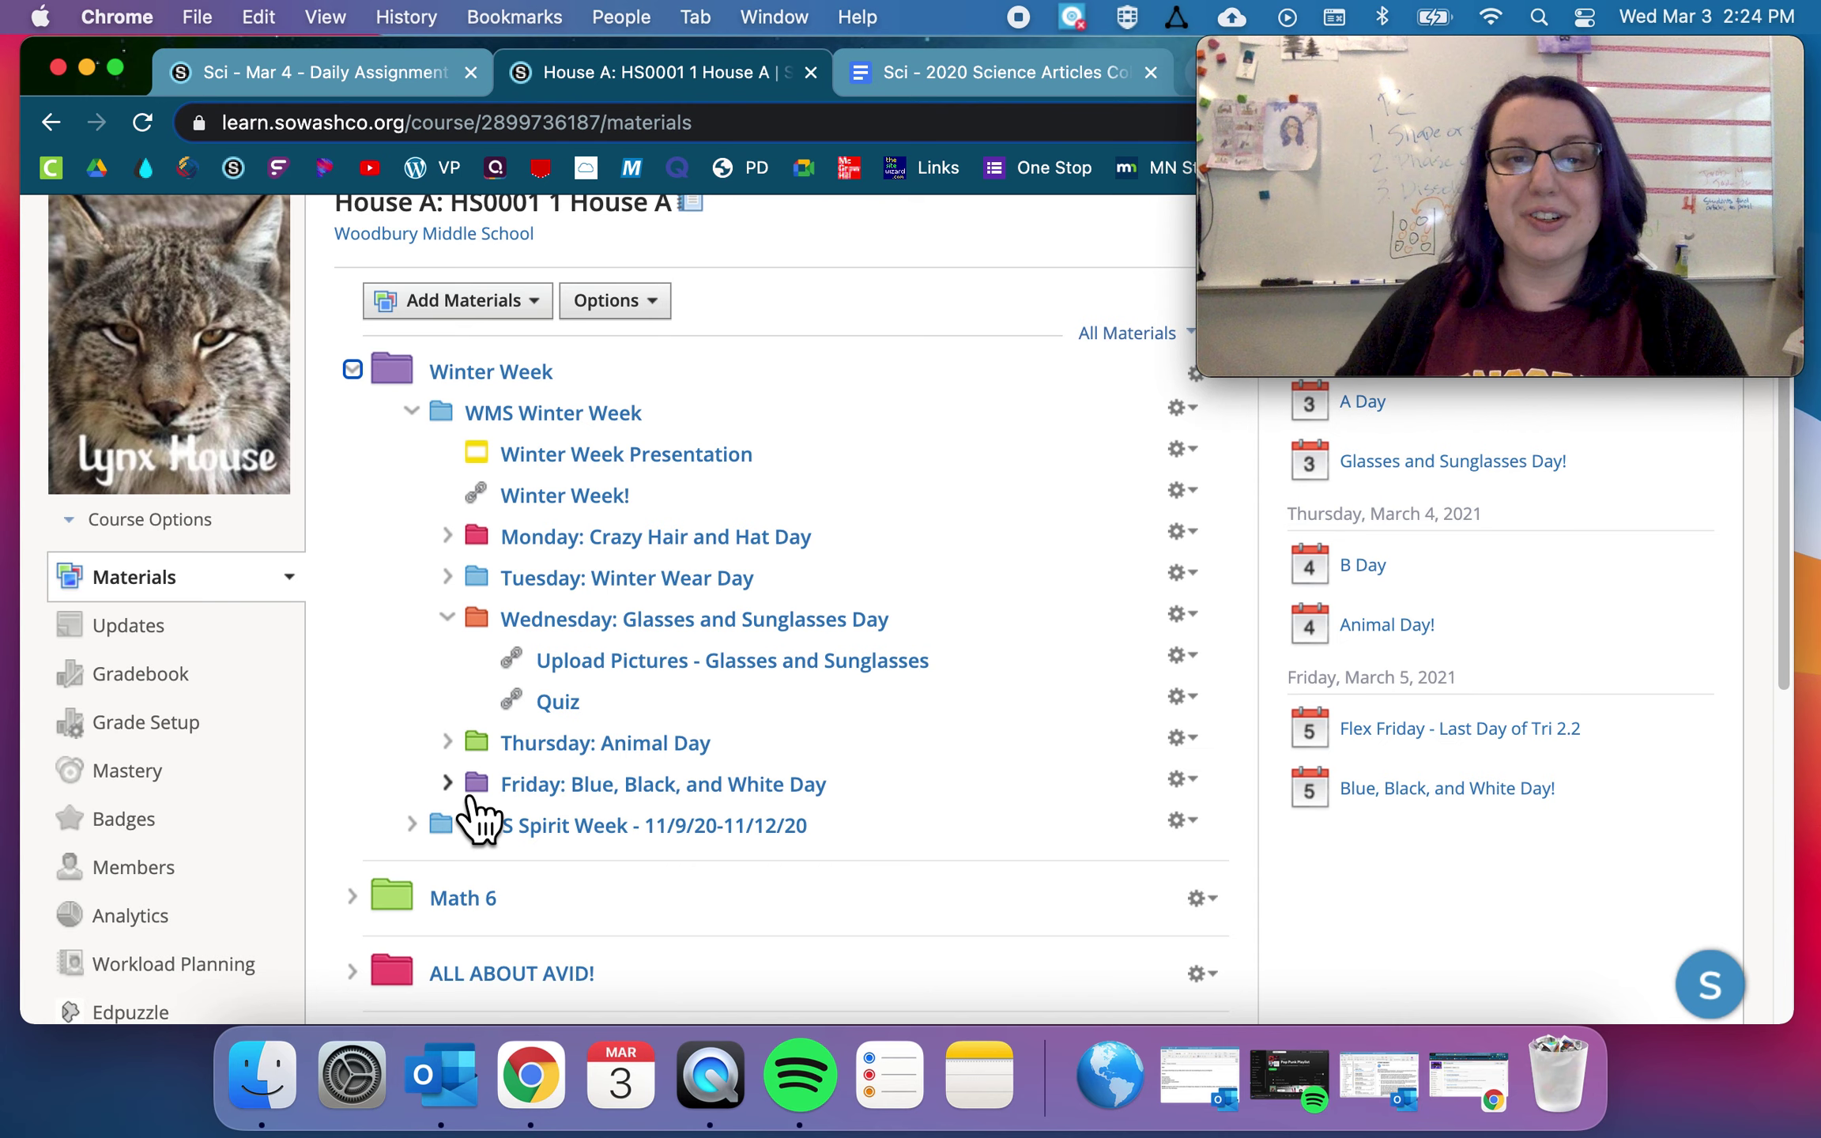
left_click(472, 796)
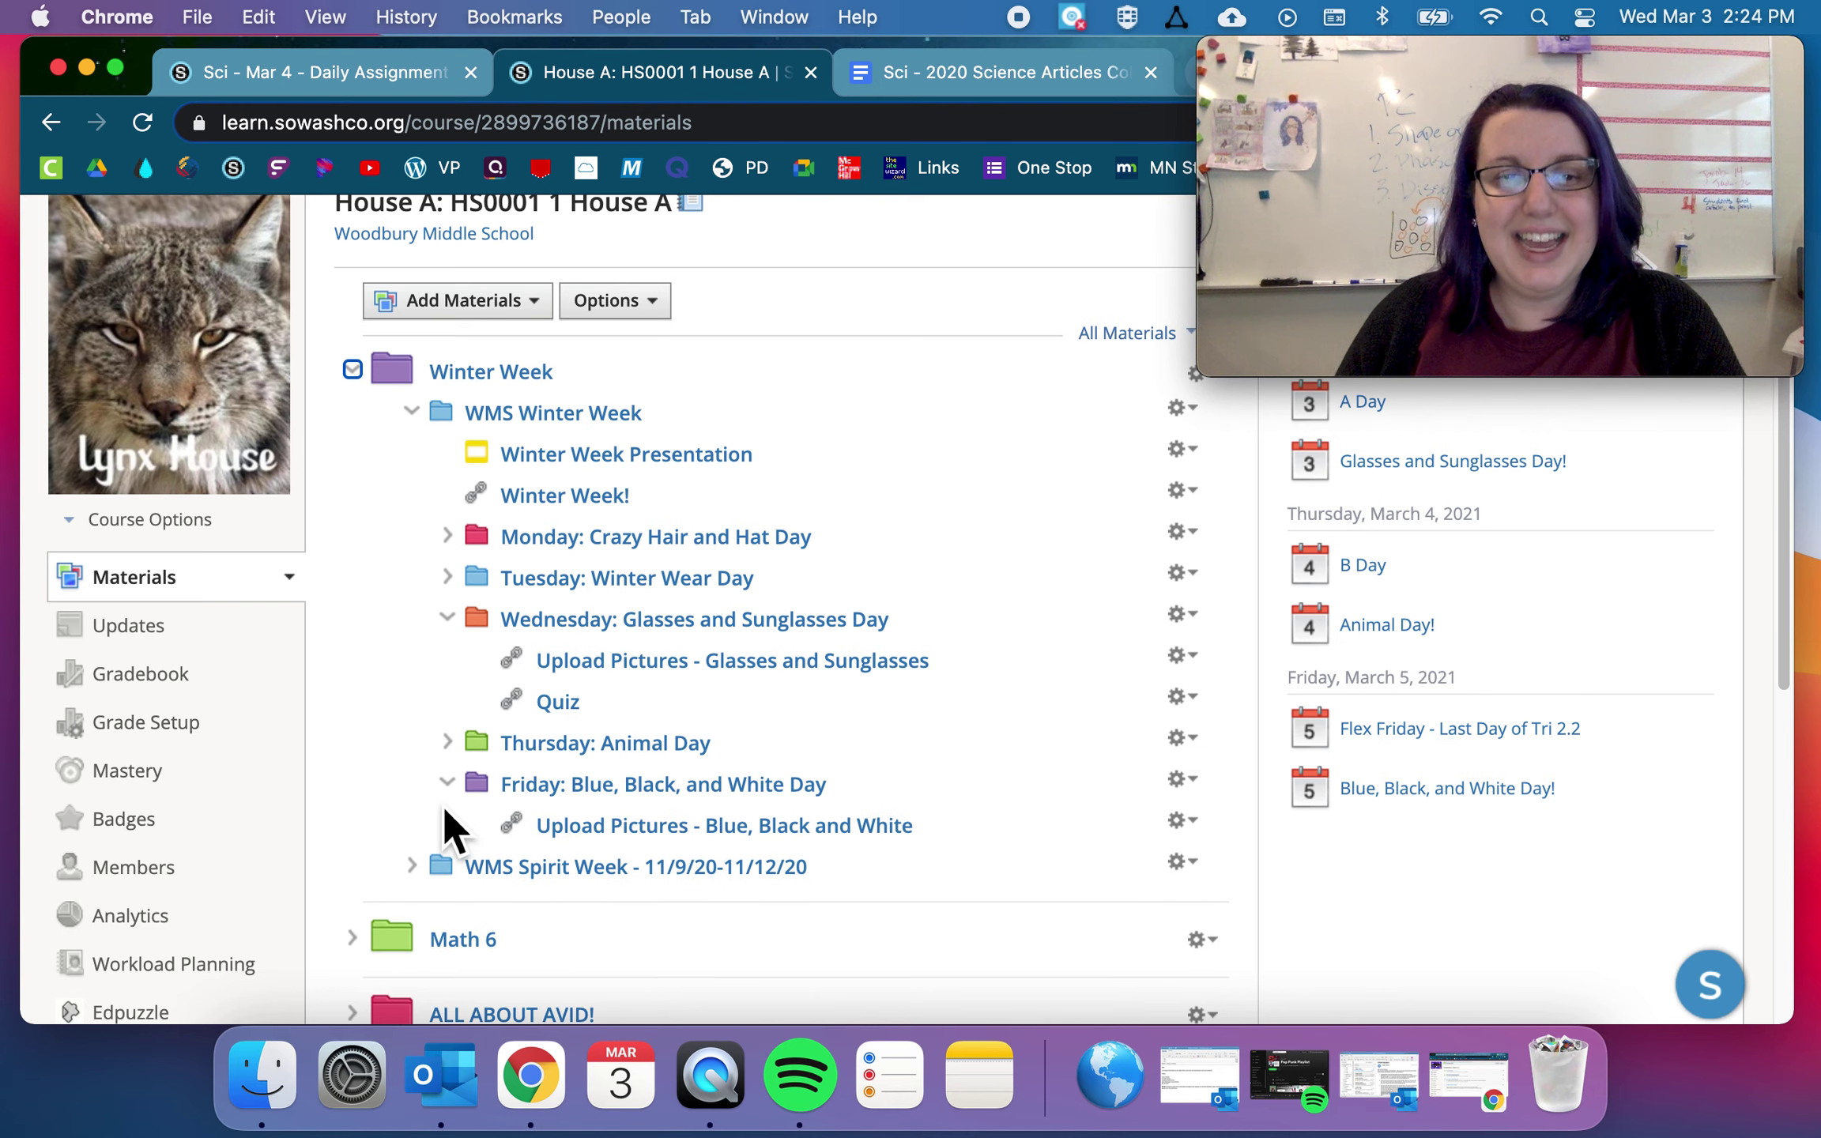
scroll(490, 798, "down", 1)
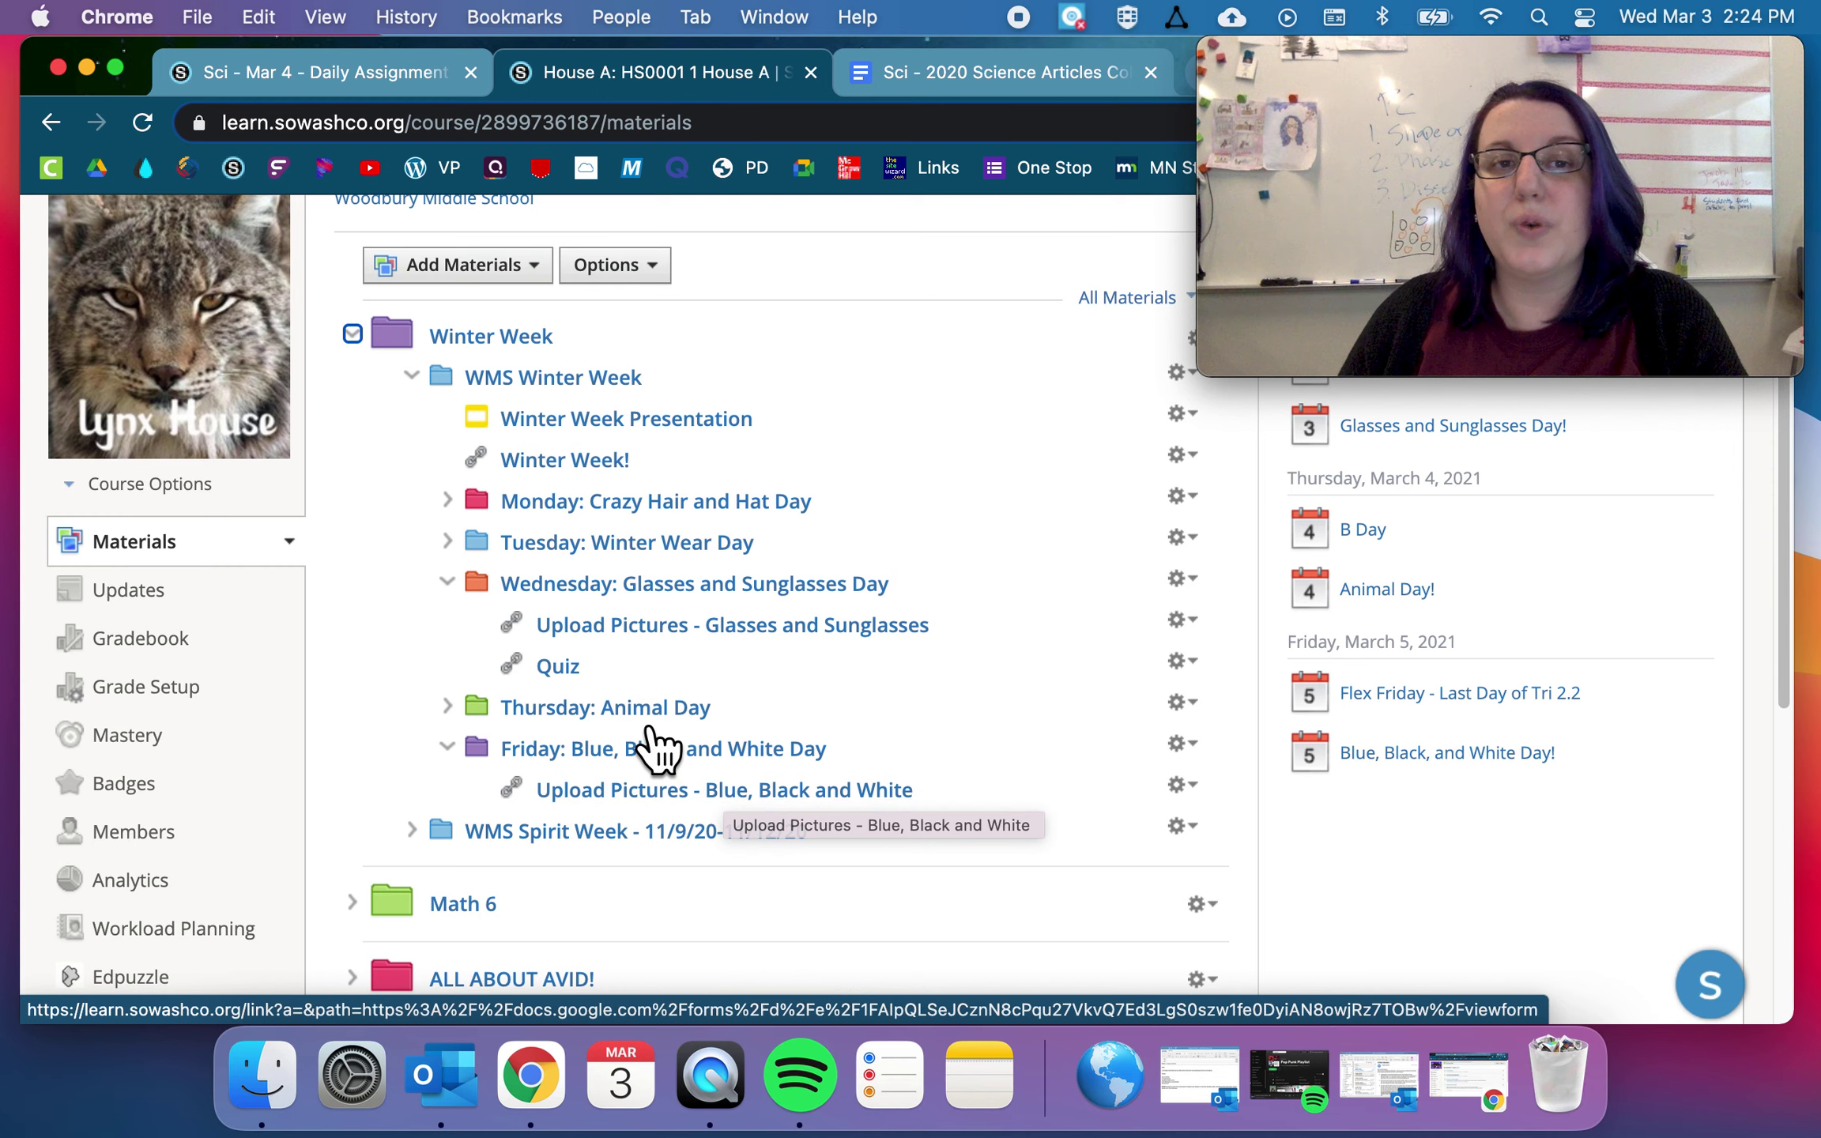
left_click(420, 393)
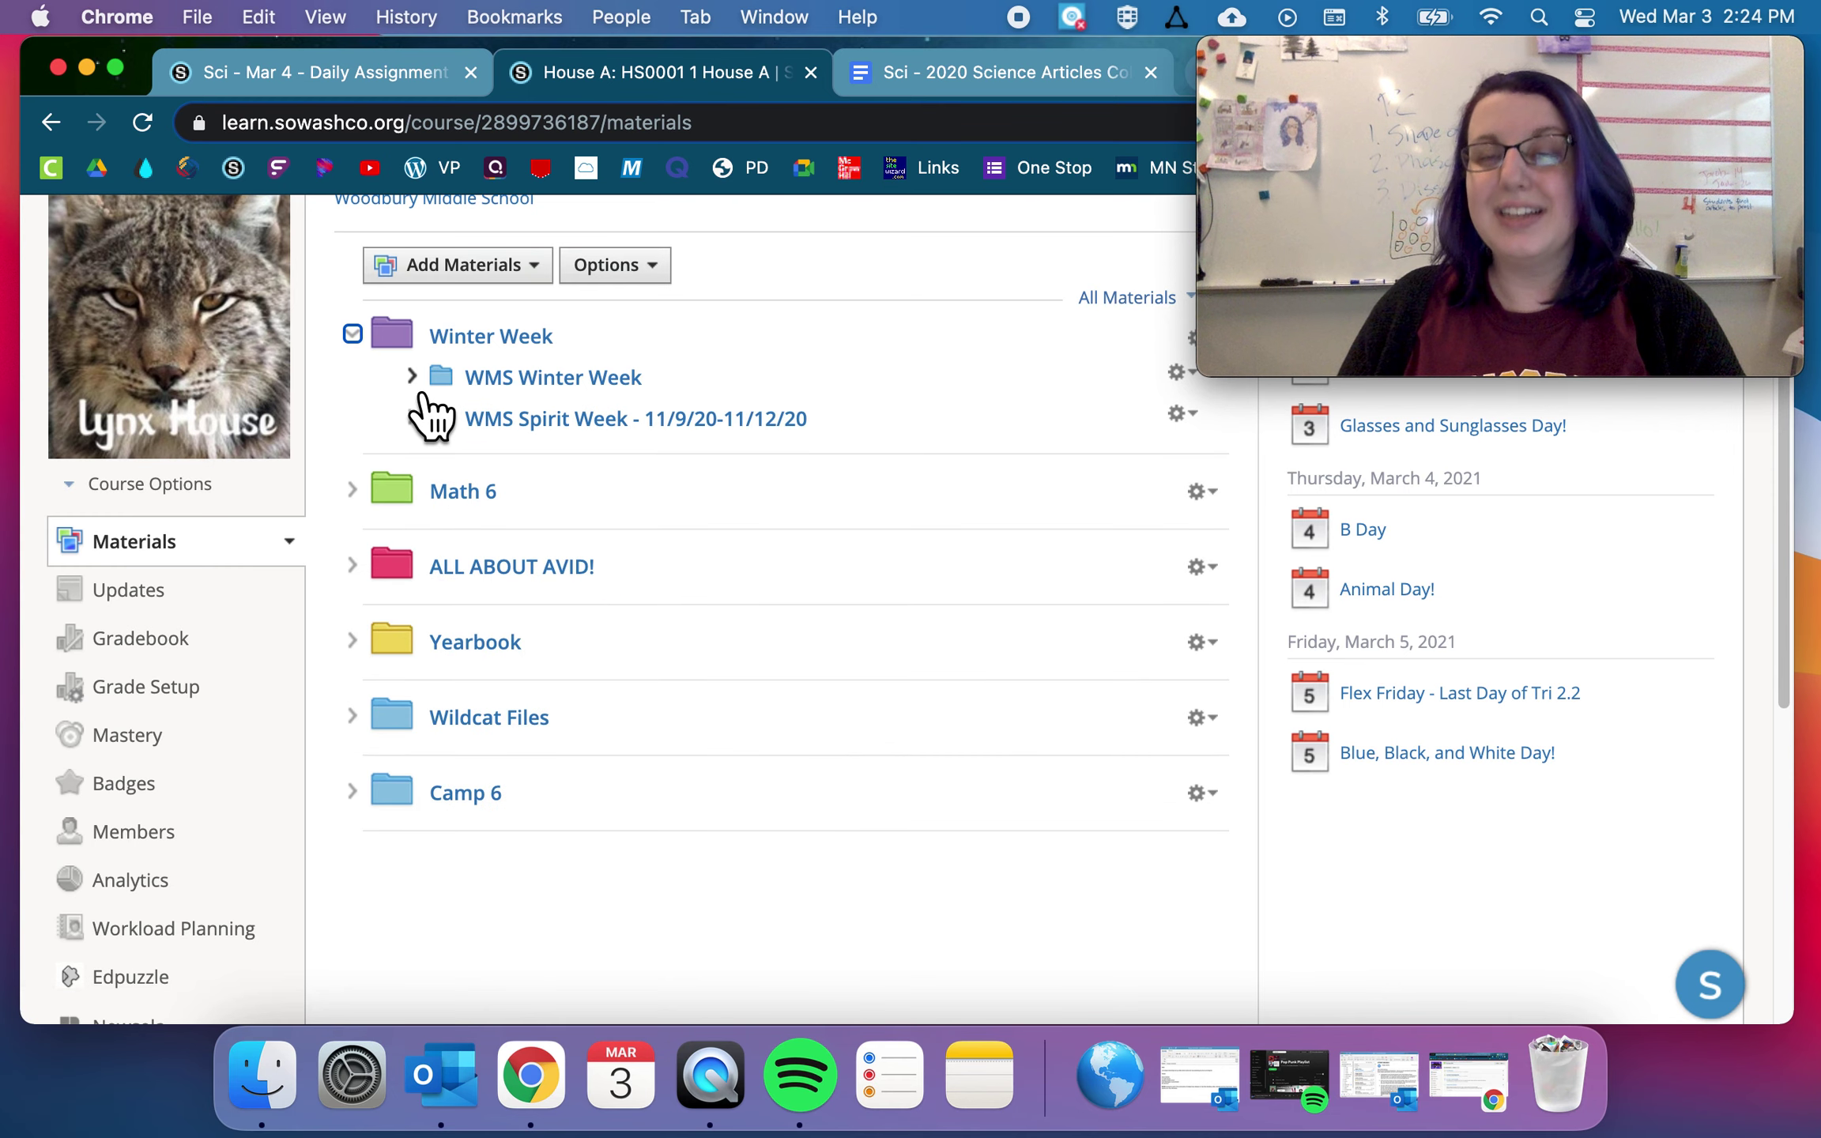
scroll(394, 388, "up", 2)
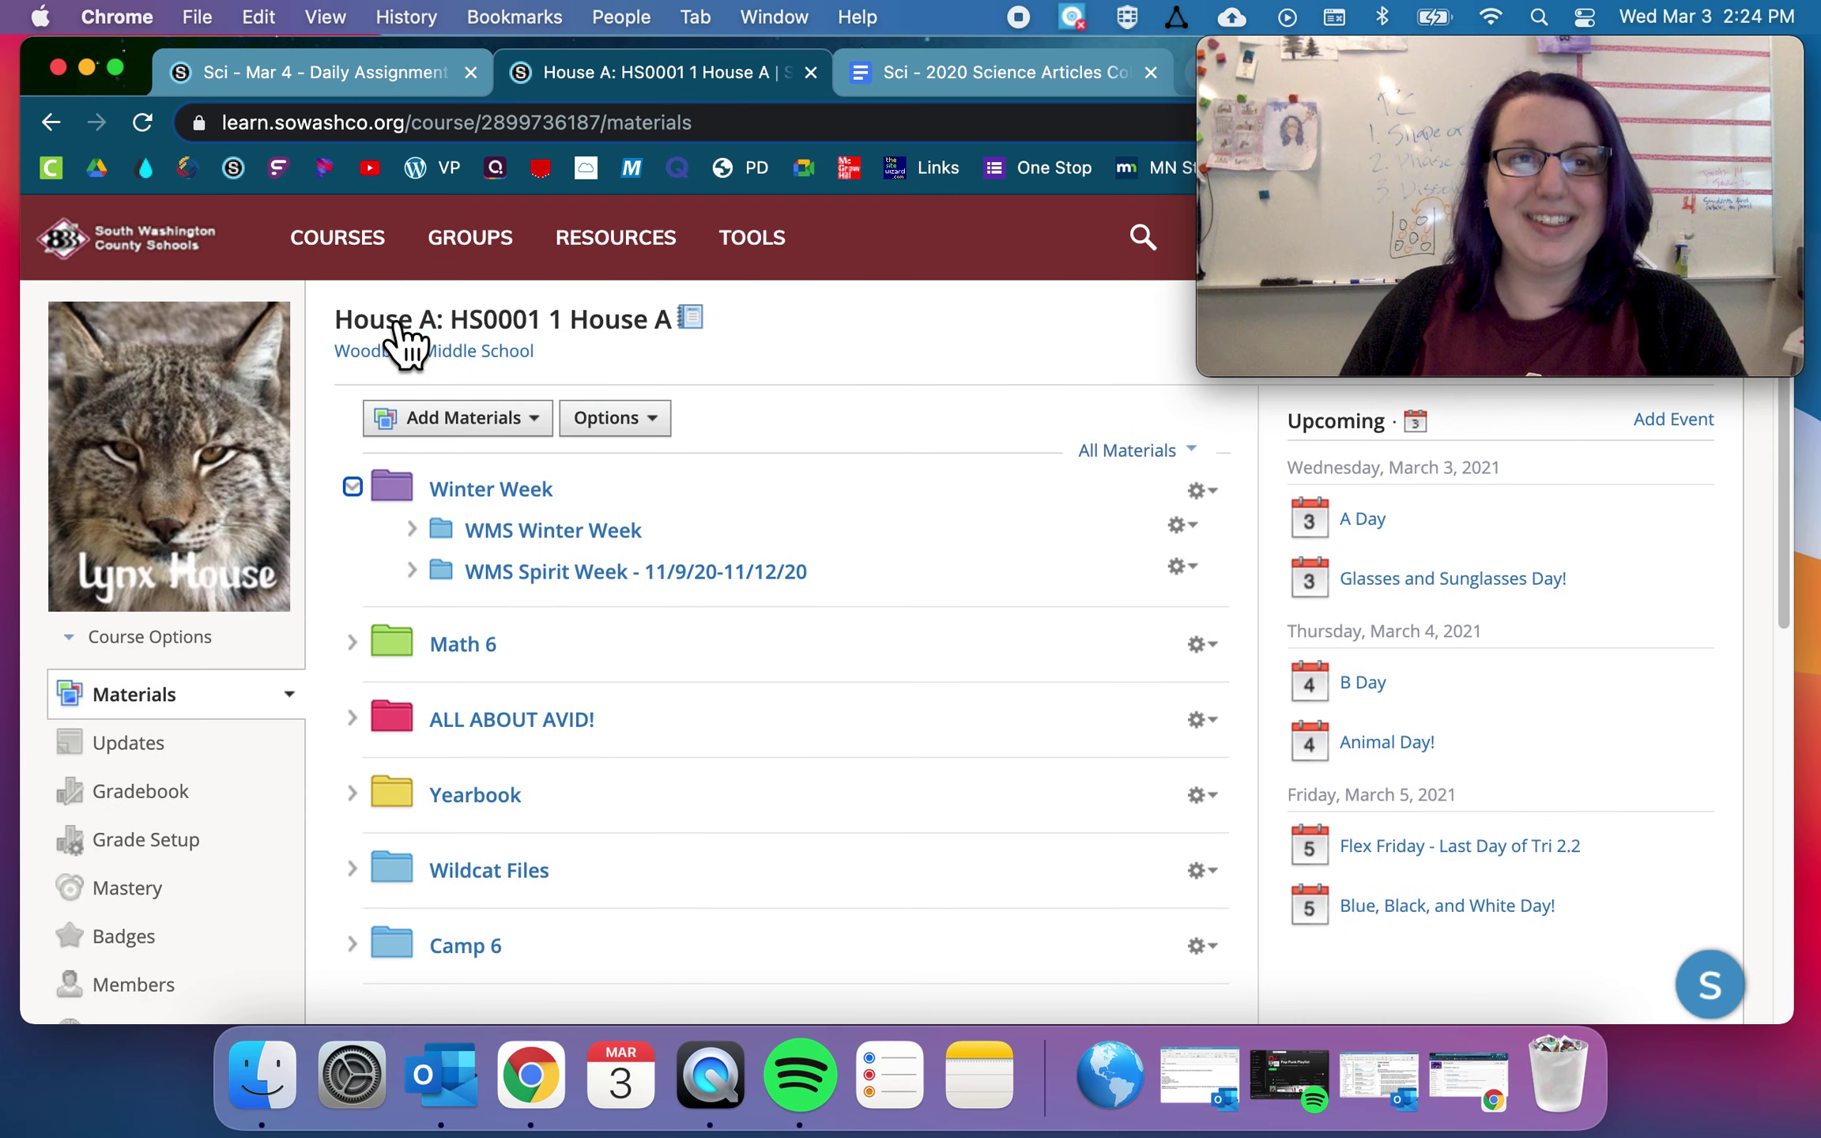
- View the list of all courses, then return to the Mar 4 daily assignment preview
left_click(351, 252)
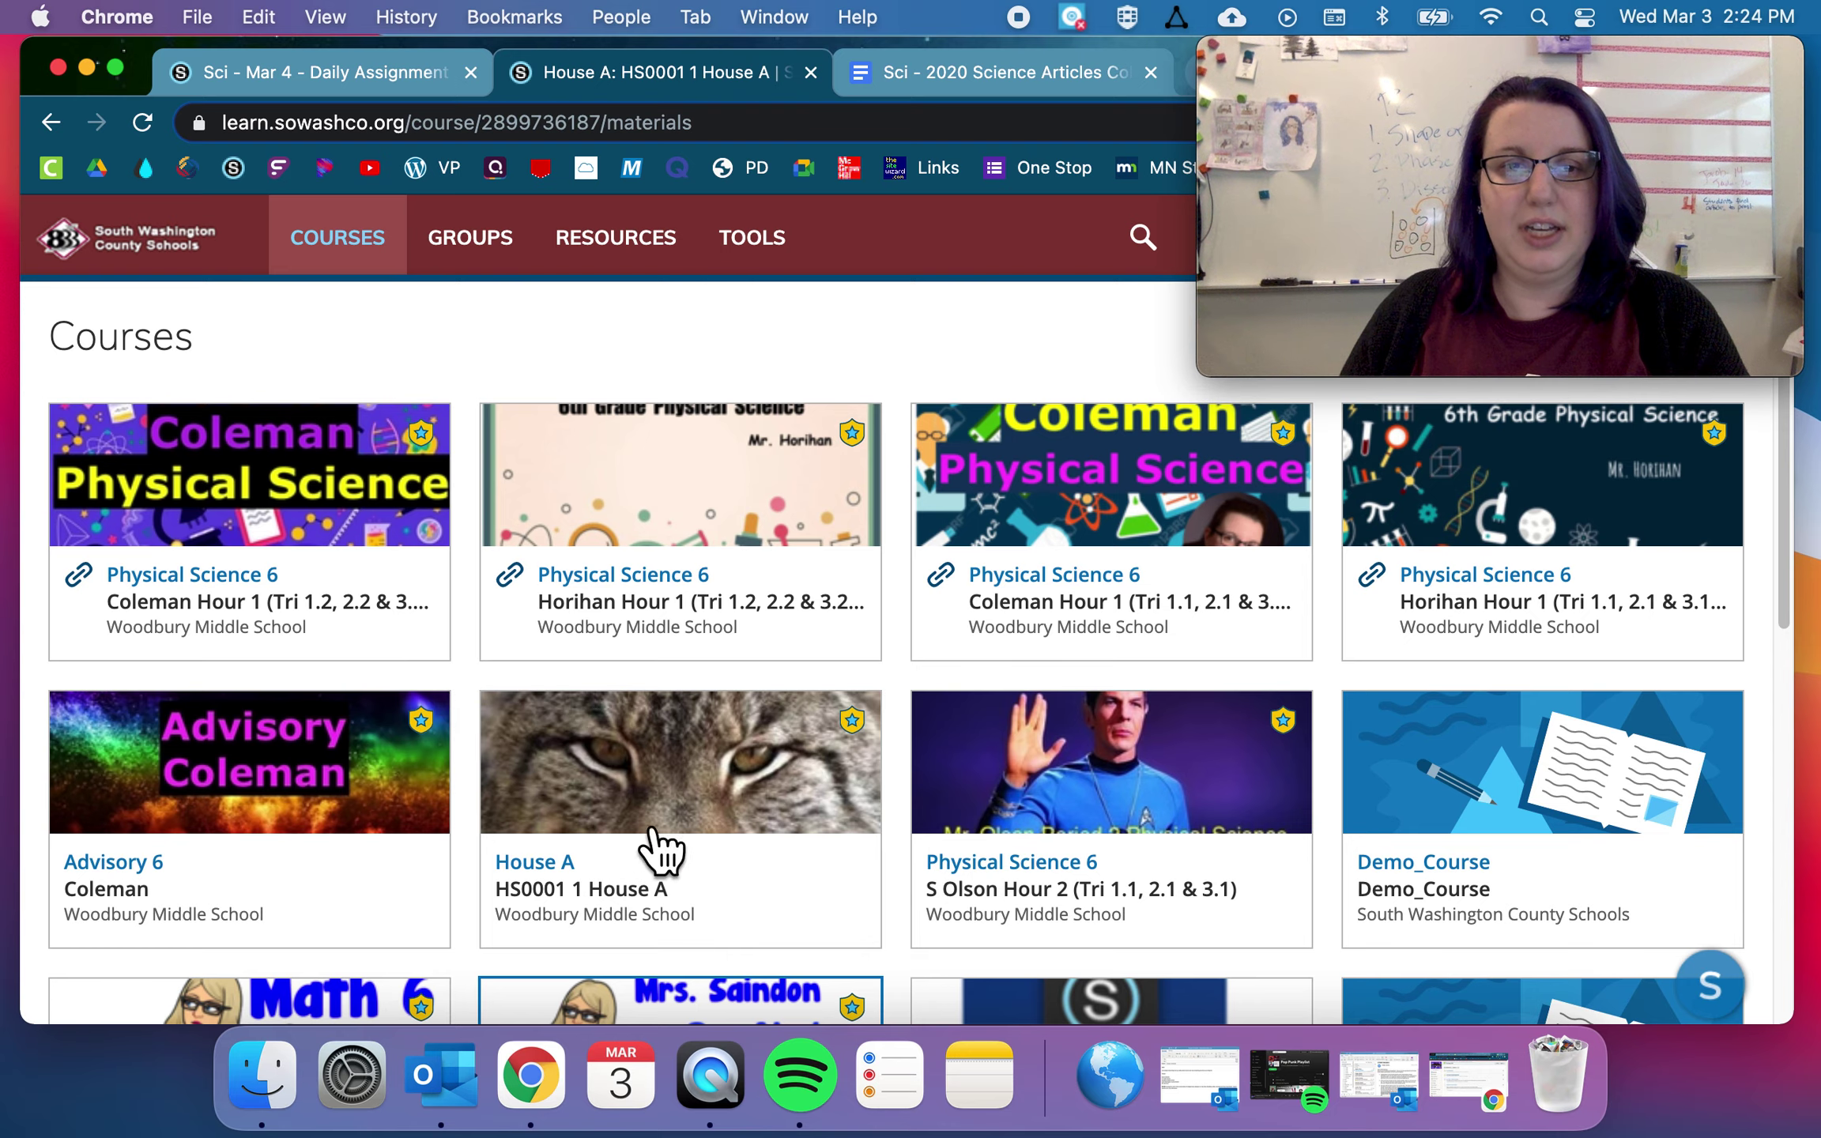
left_click(385, 241)
left_click(332, 71)
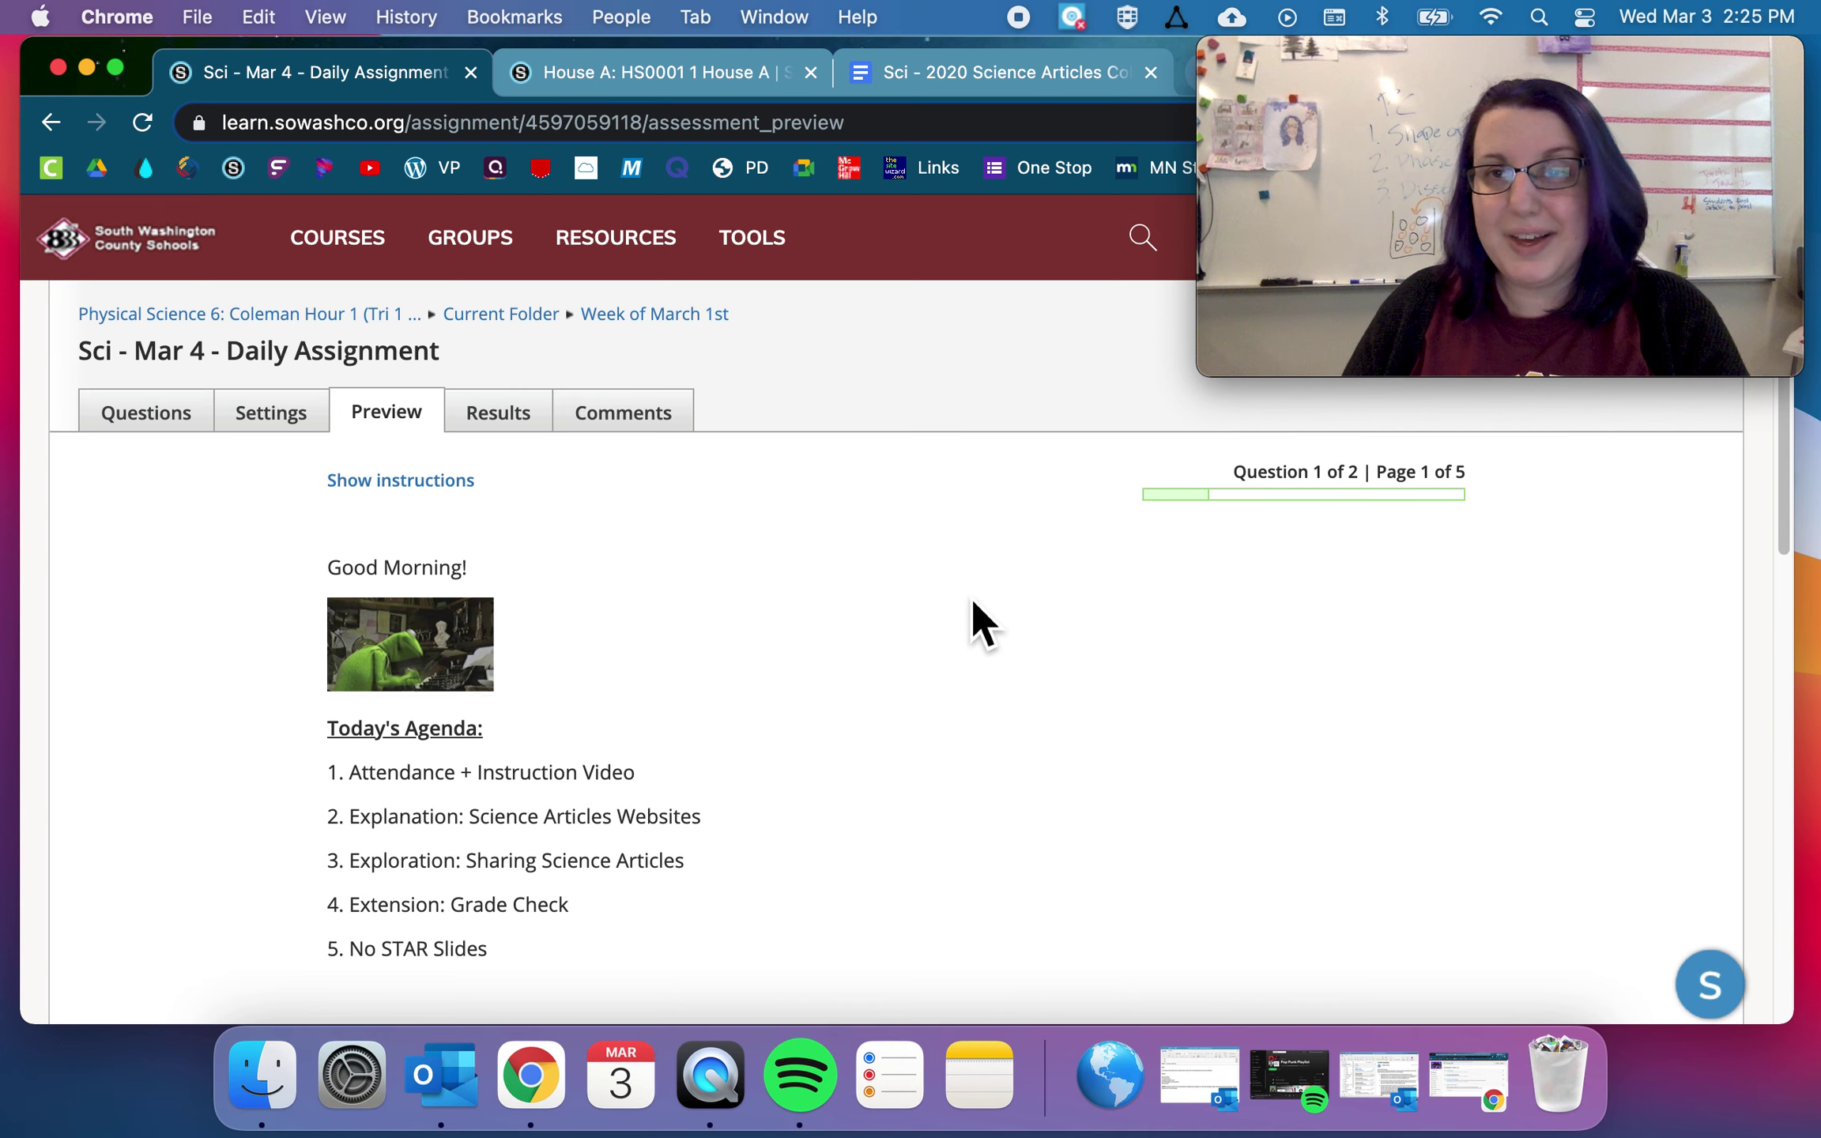
- Answer that the instruction video was watched and move to the next assignment page
scroll(974, 622, "down", 1)
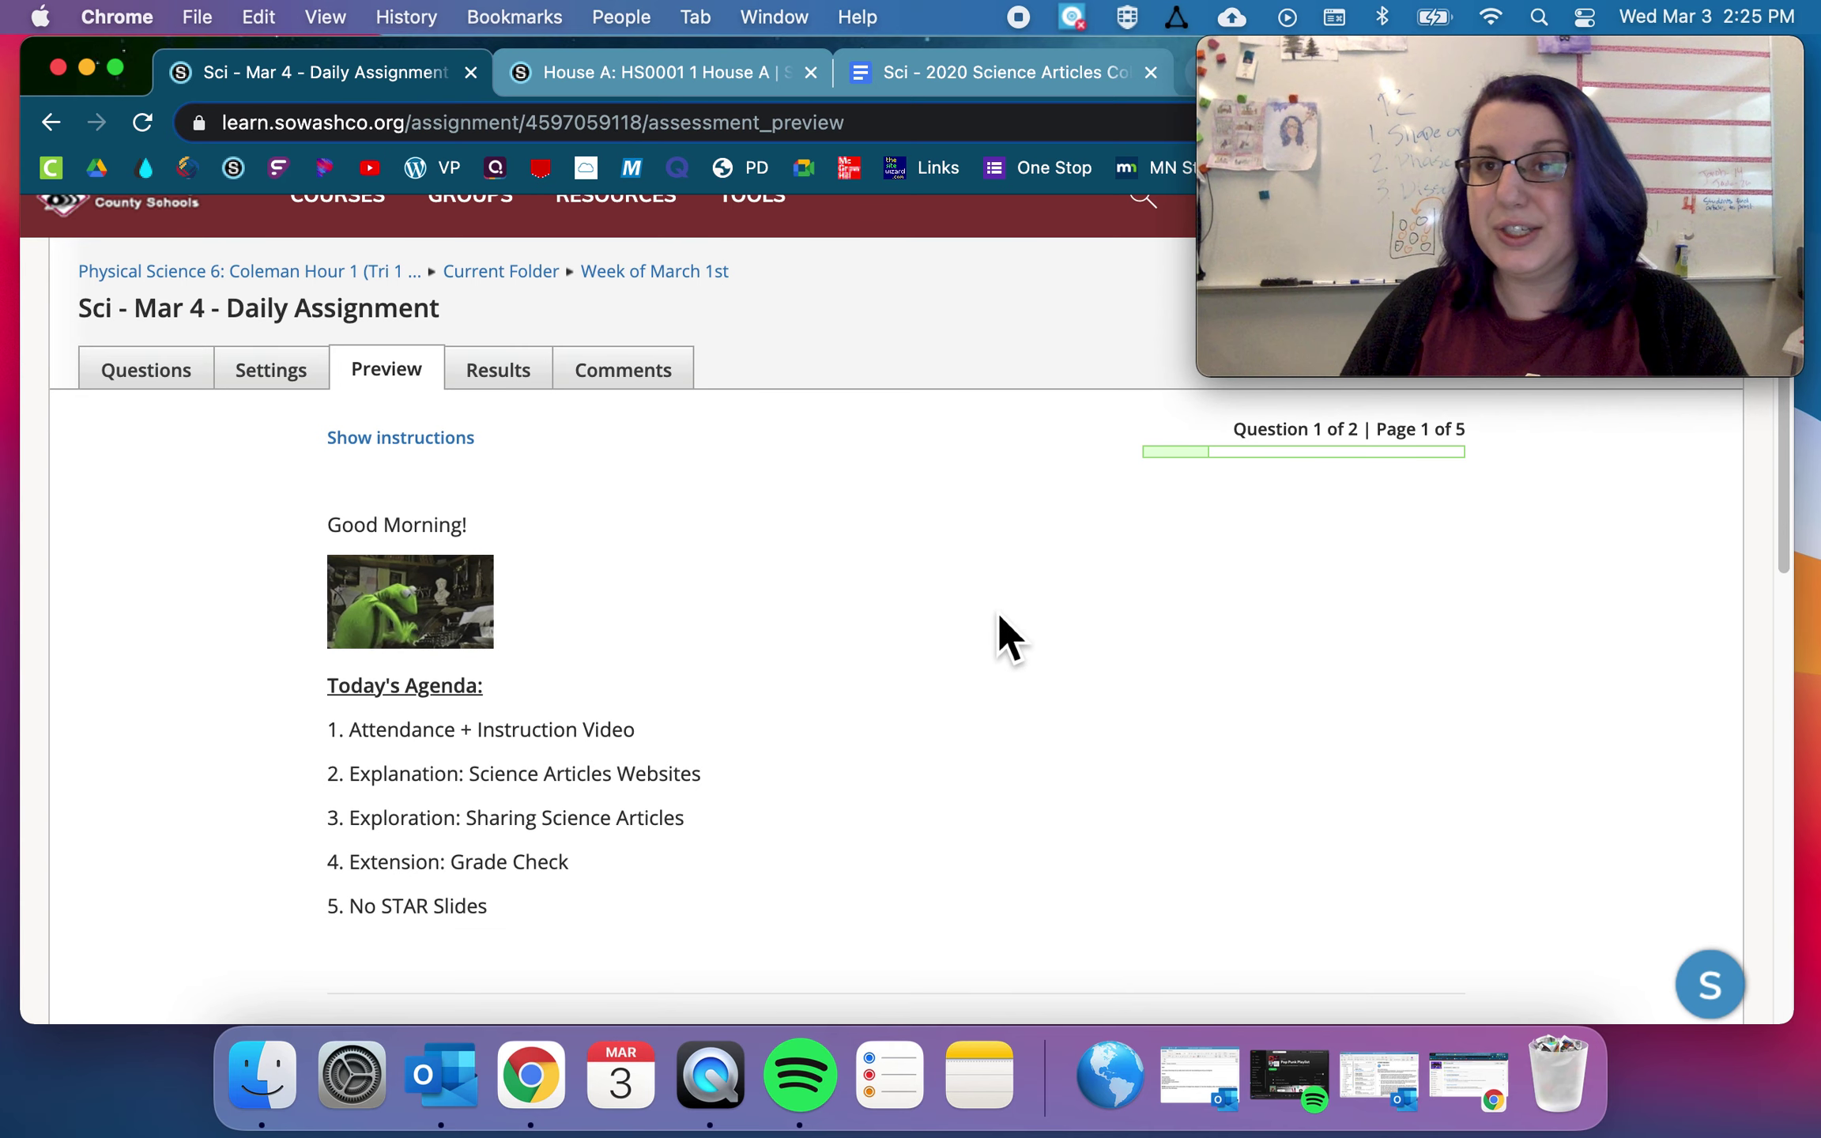
scroll(999, 614, "down", 8)
scroll(466, 475, "down", 5)
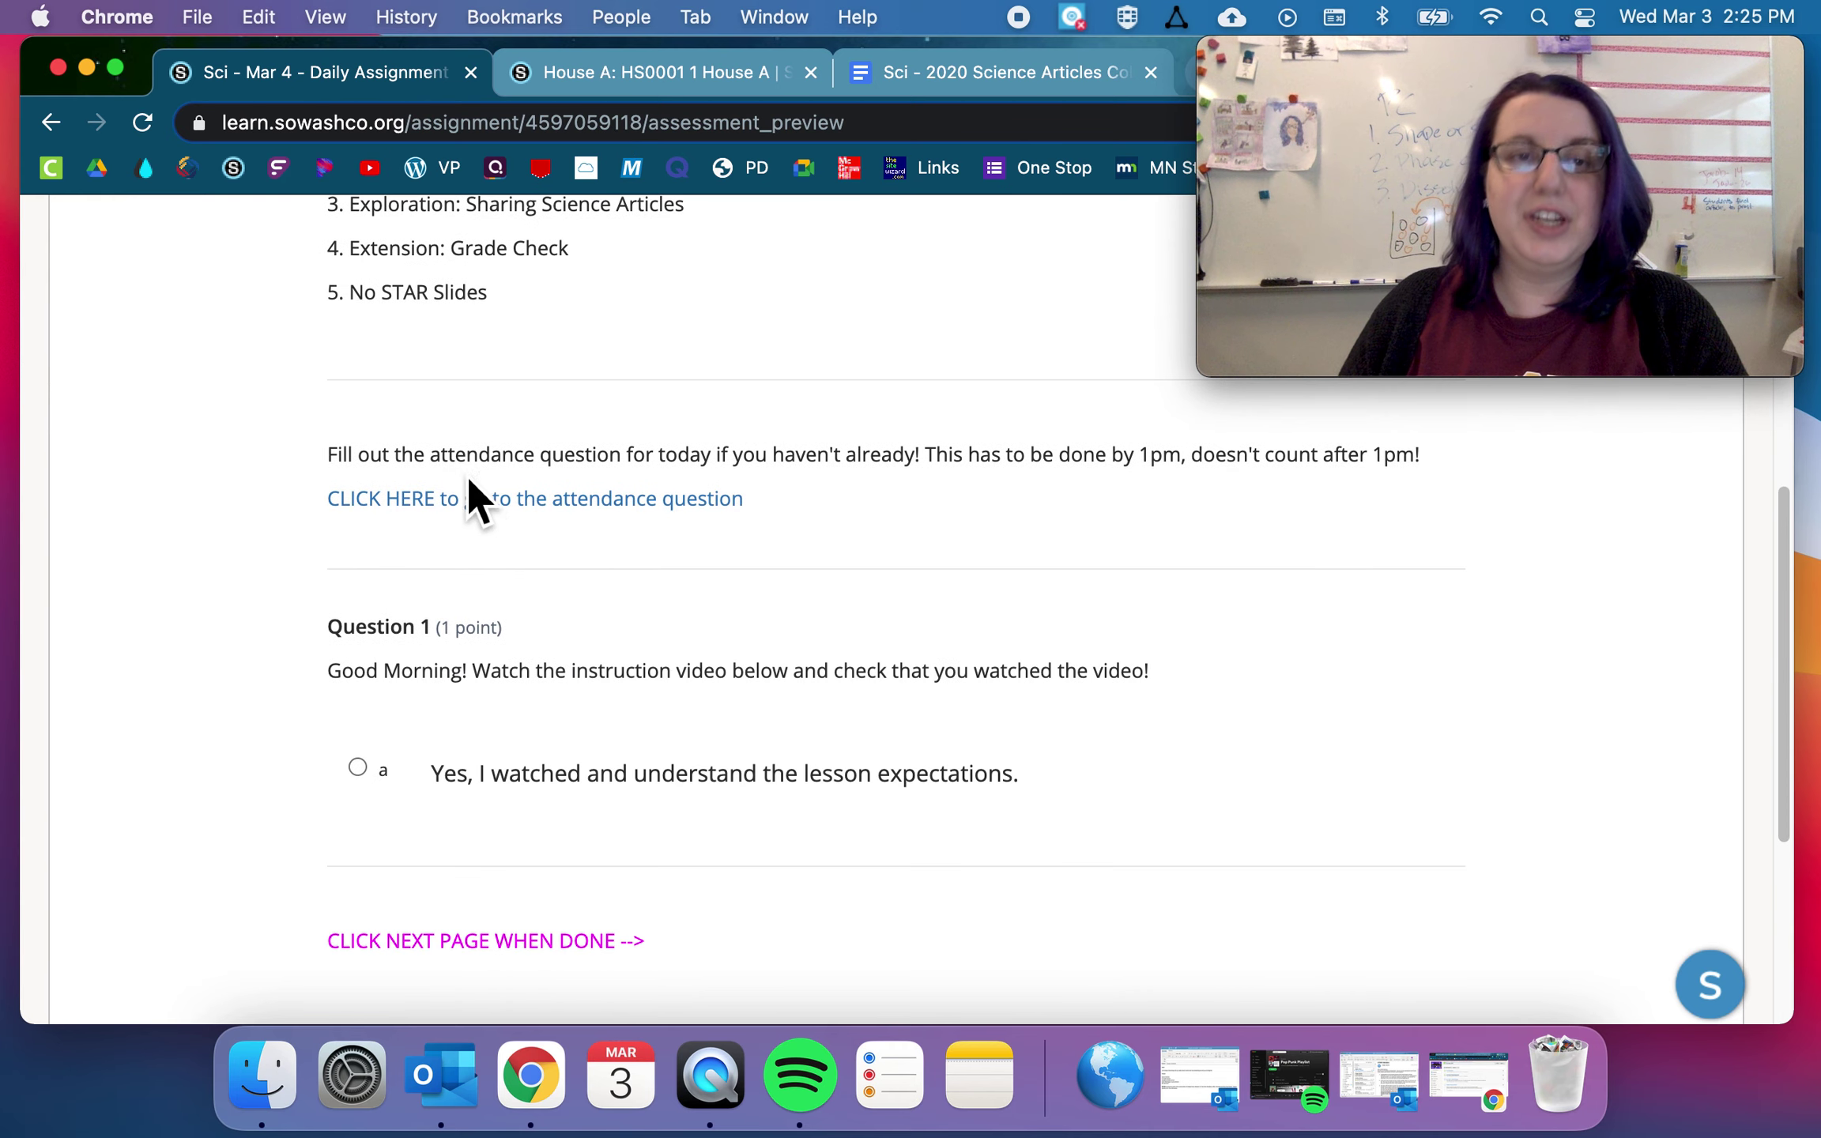
scroll(411, 779, "down", 6)
left_click(359, 483)
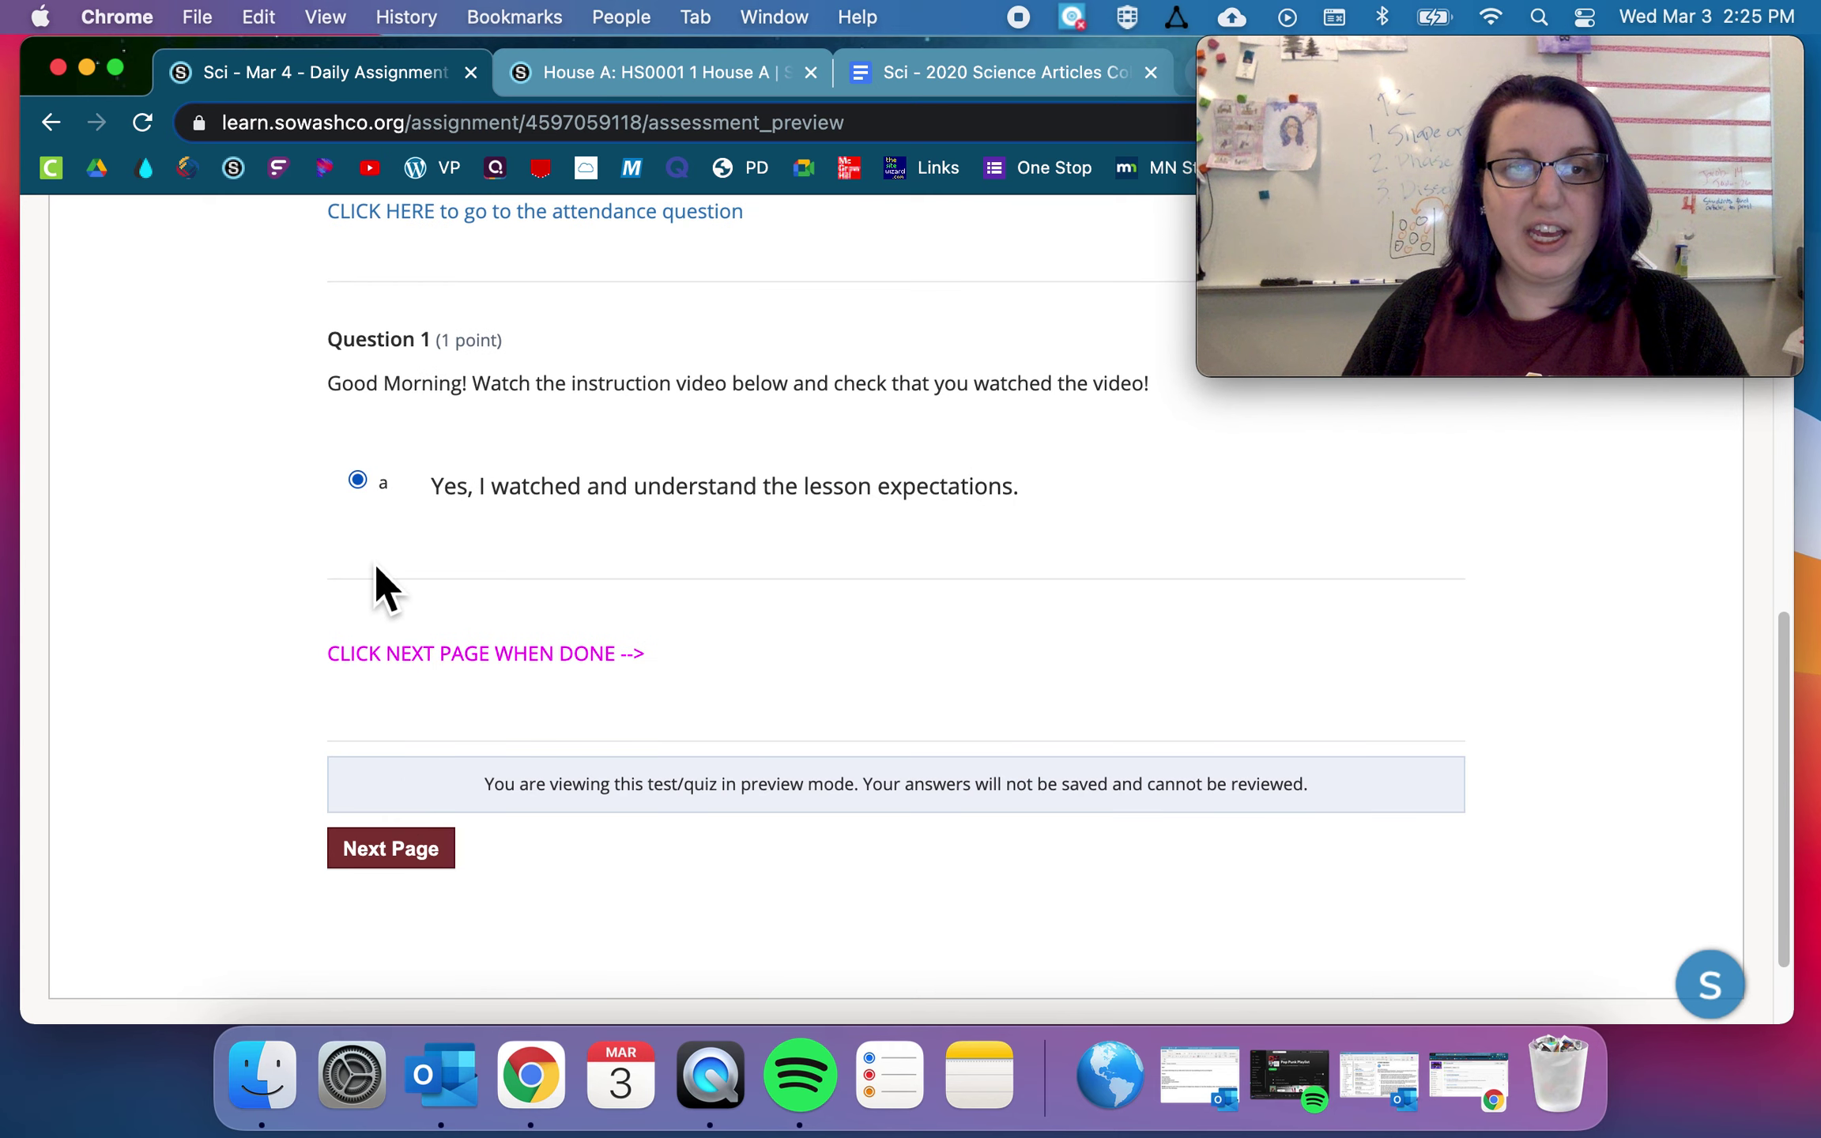
left_click(433, 862)
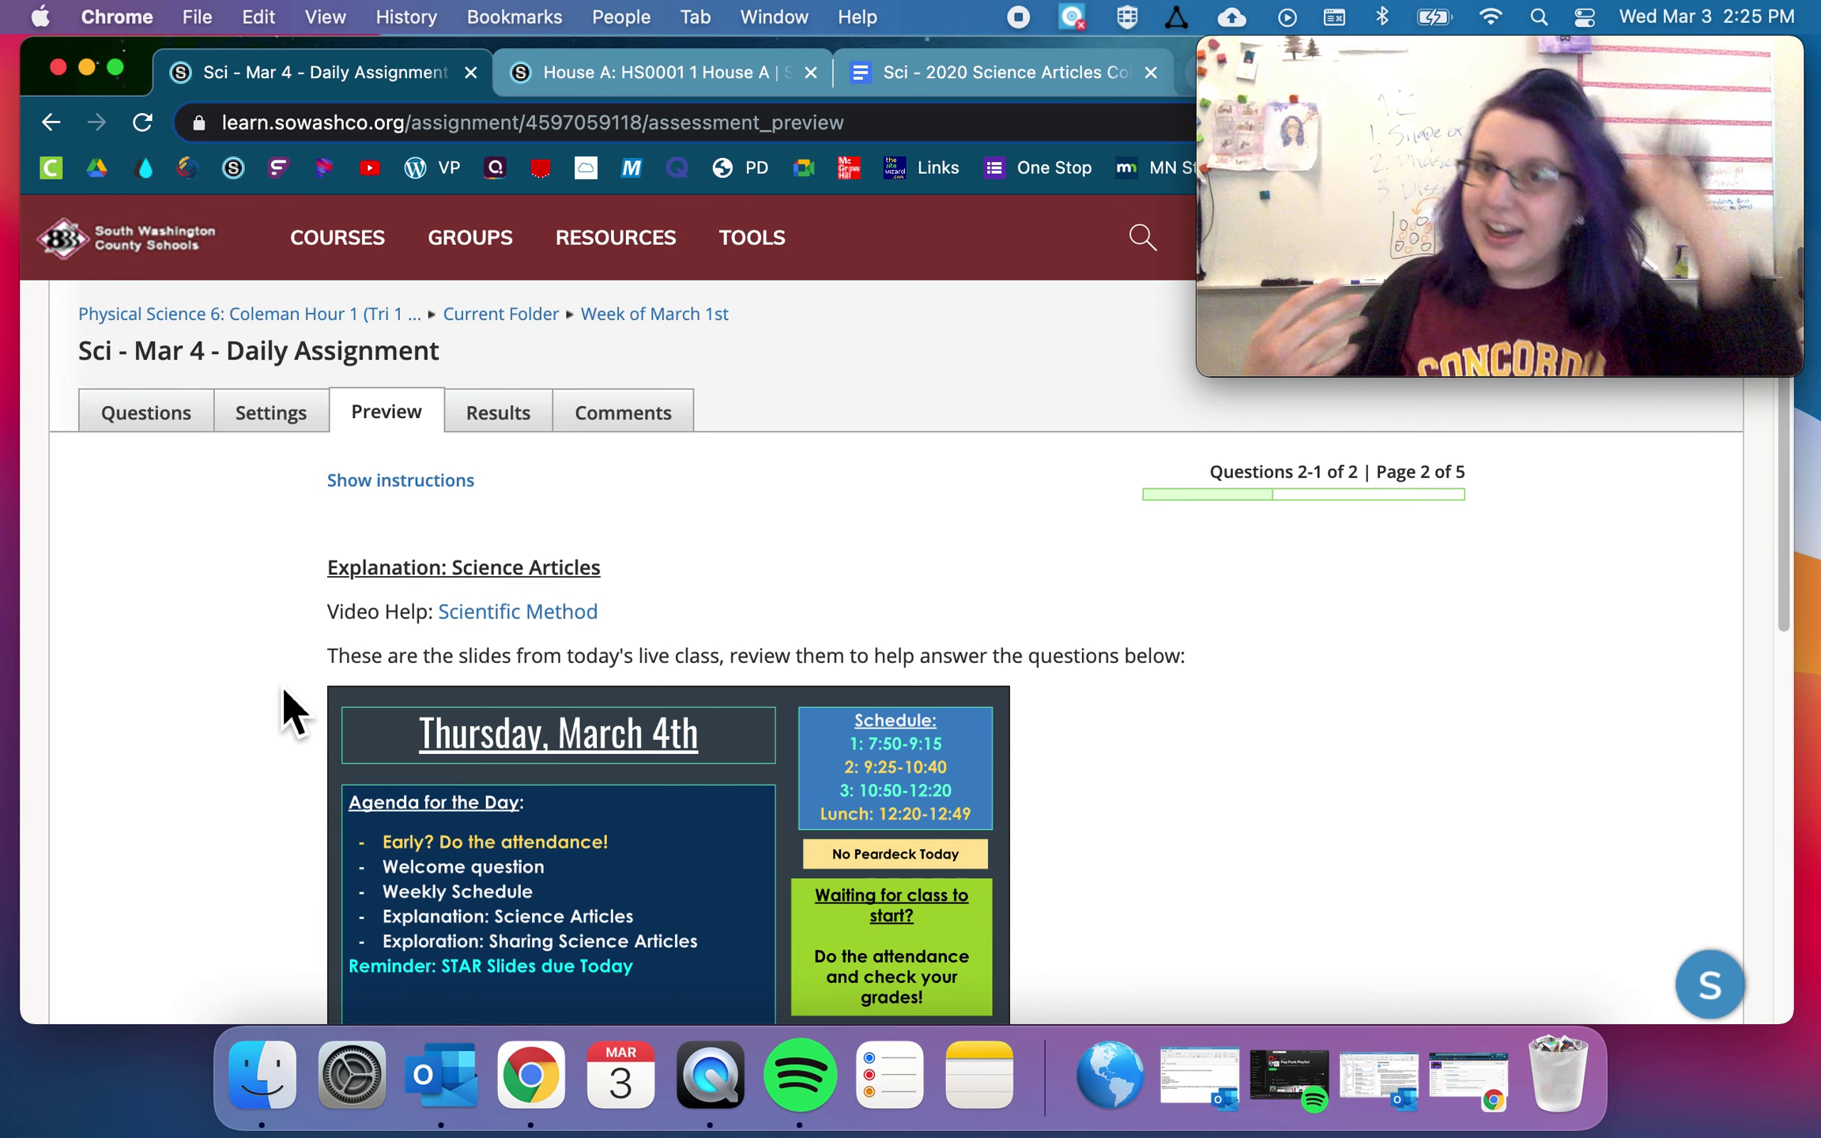
- Step through the embedded class slides past Science Articles, then advance to page 3
scroll(281, 686, "down", 5)
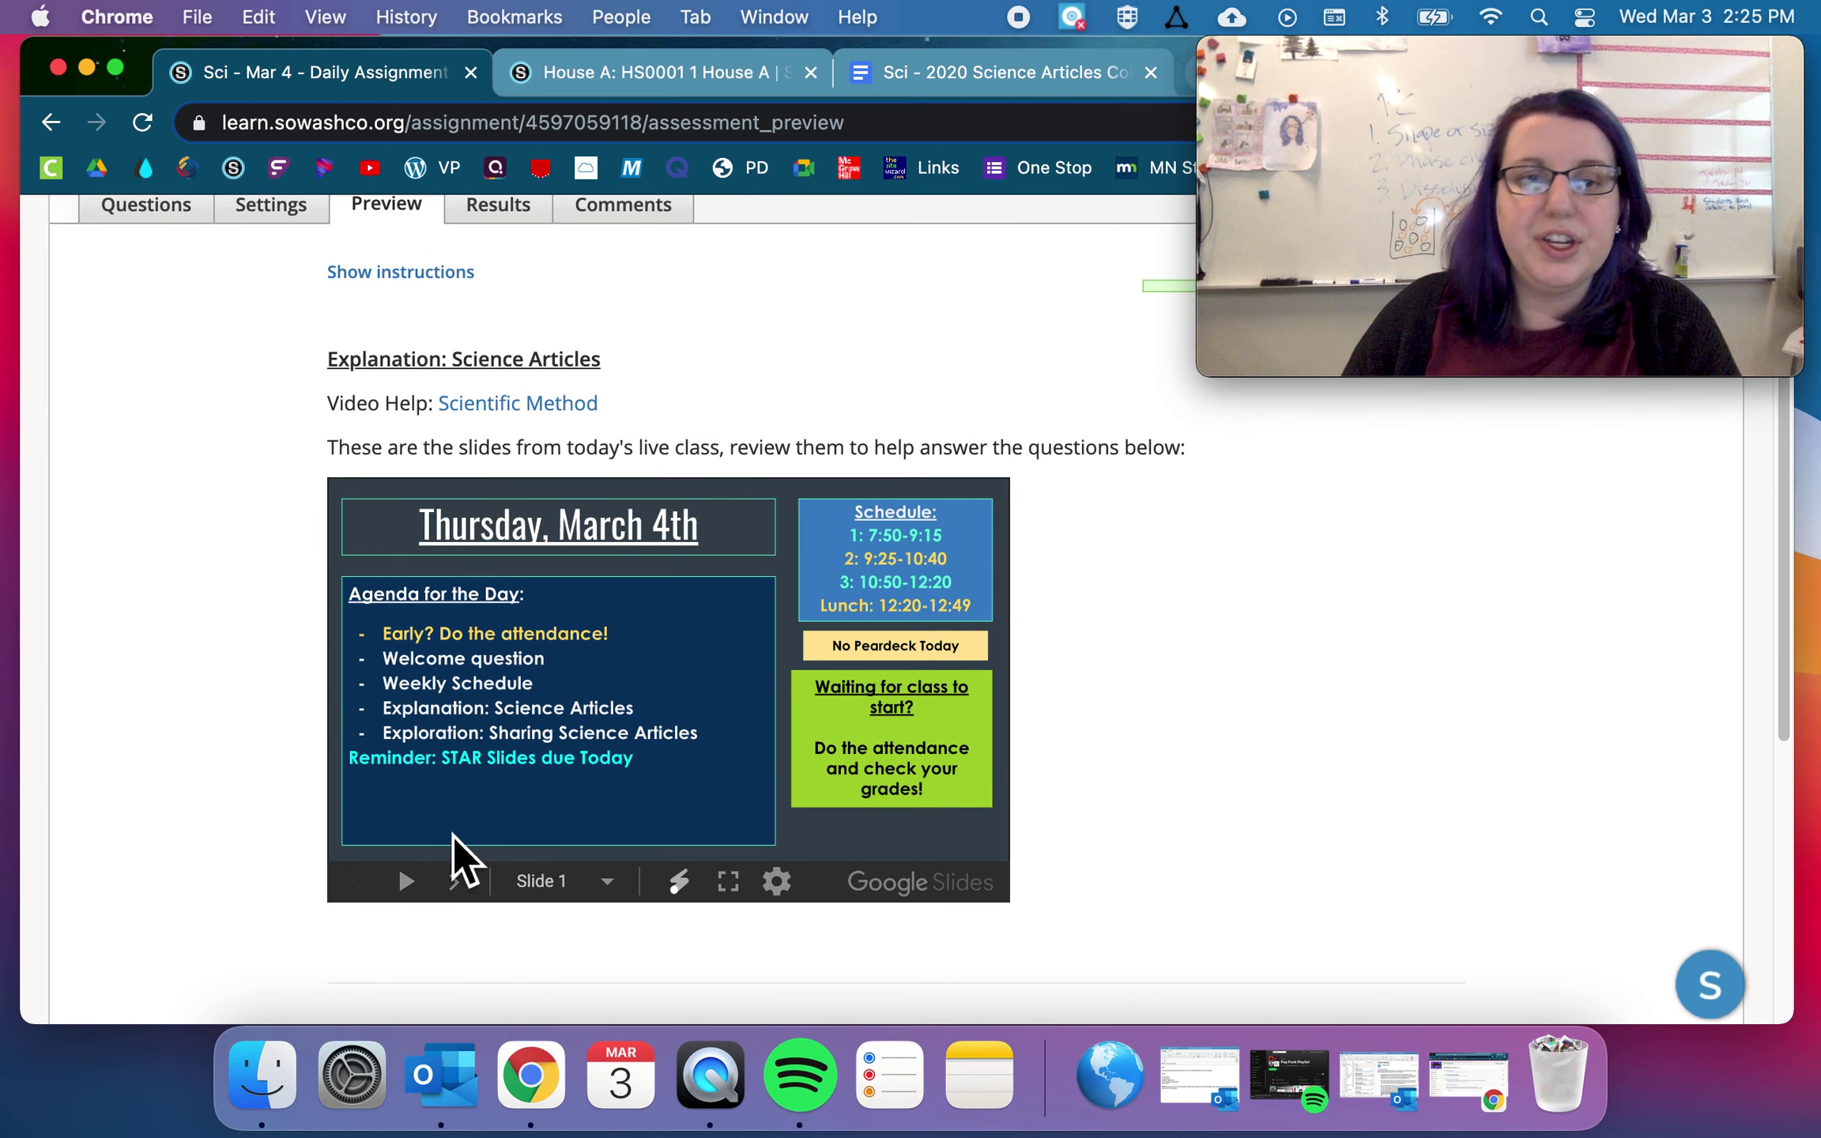
left_click(472, 901)
left_click(472, 899)
left_click(473, 899)
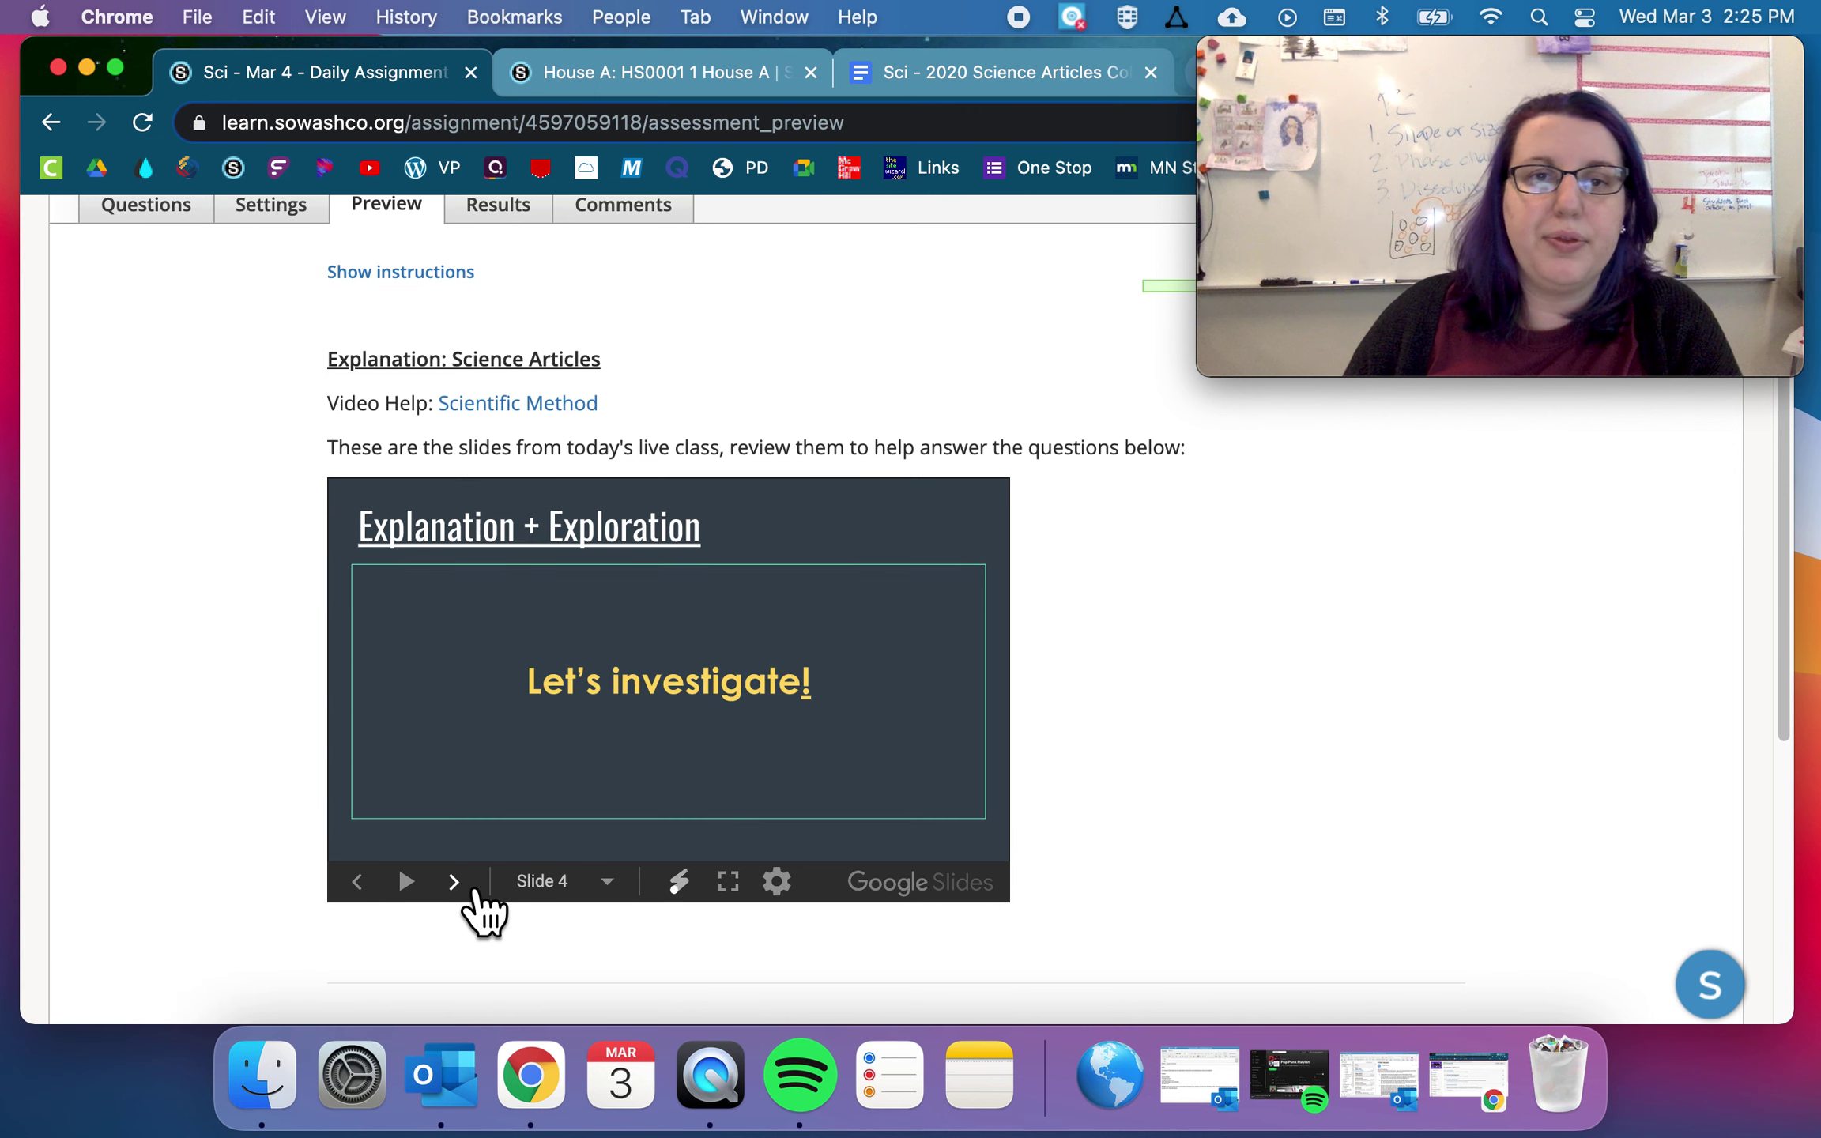
left_click(474, 890)
left_click(473, 891)
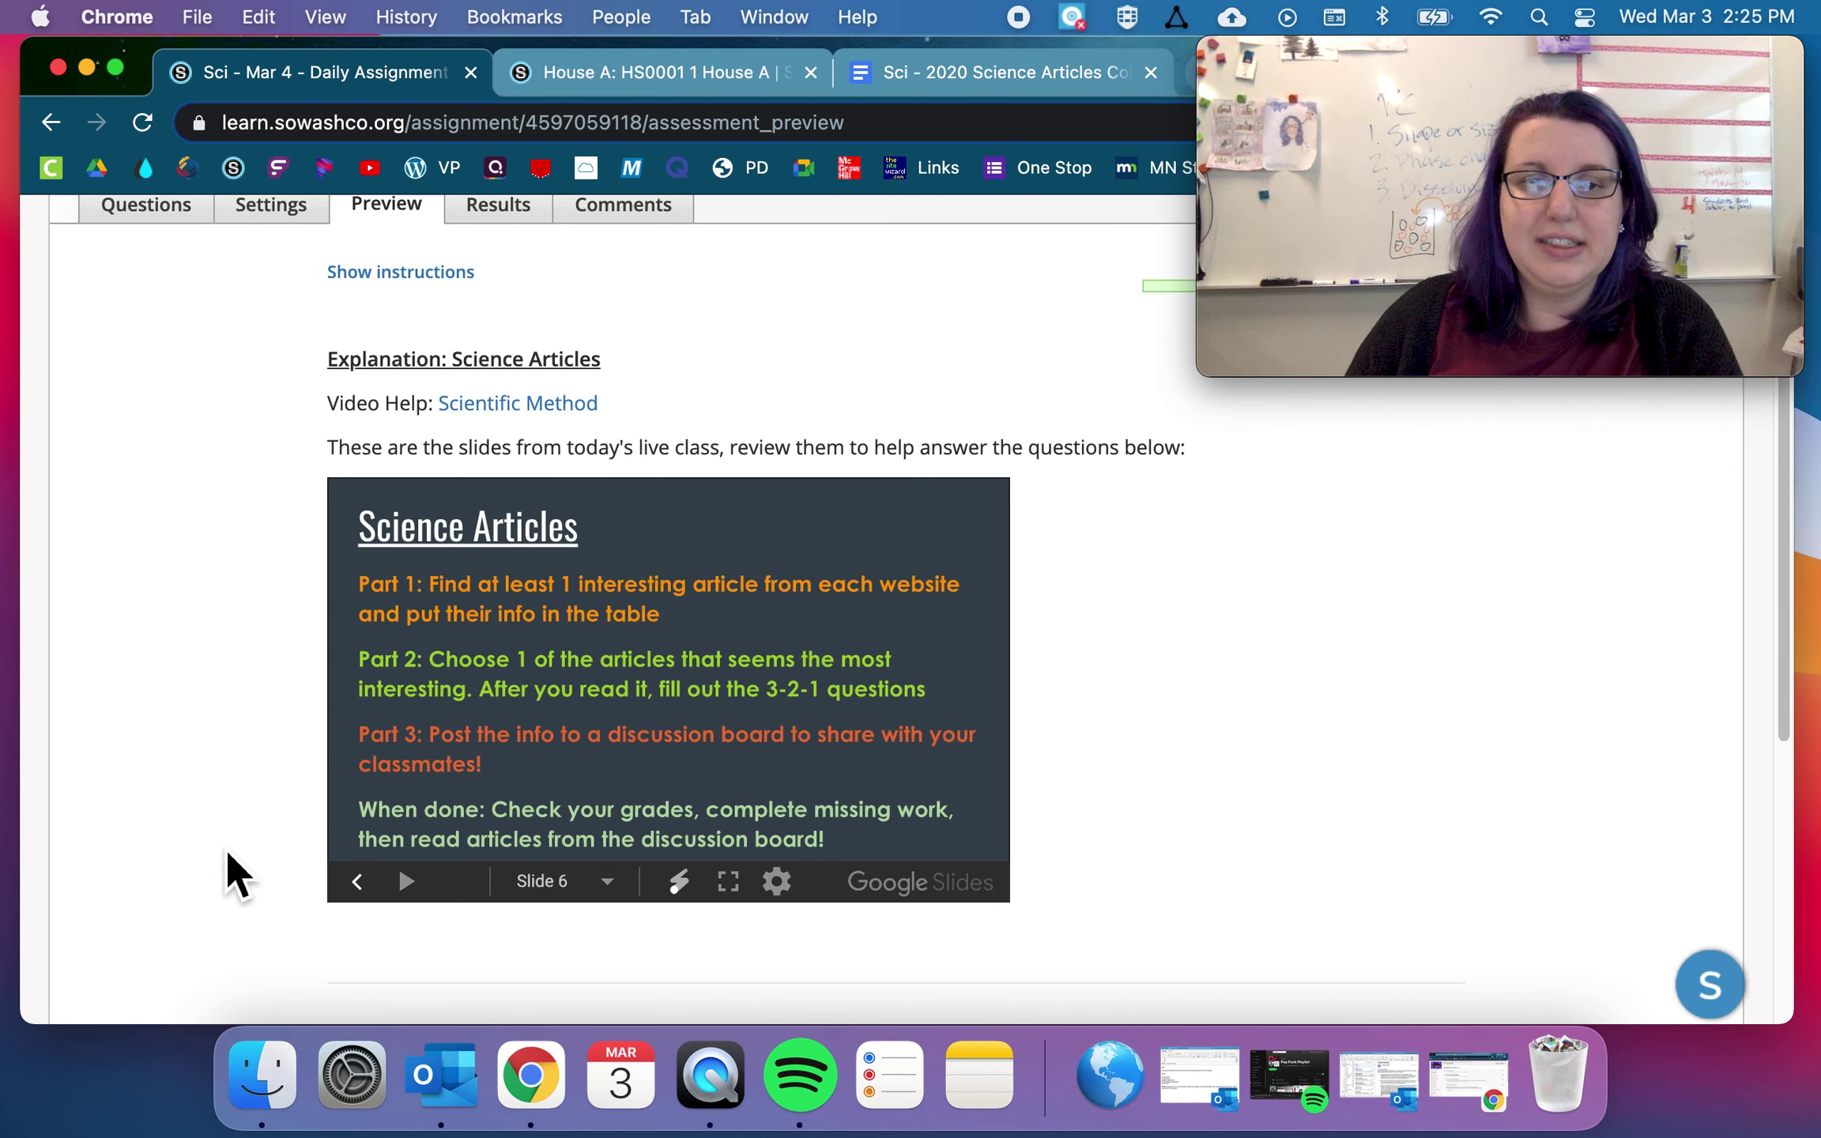
scroll(218, 854, "down", 10)
left_click(401, 739)
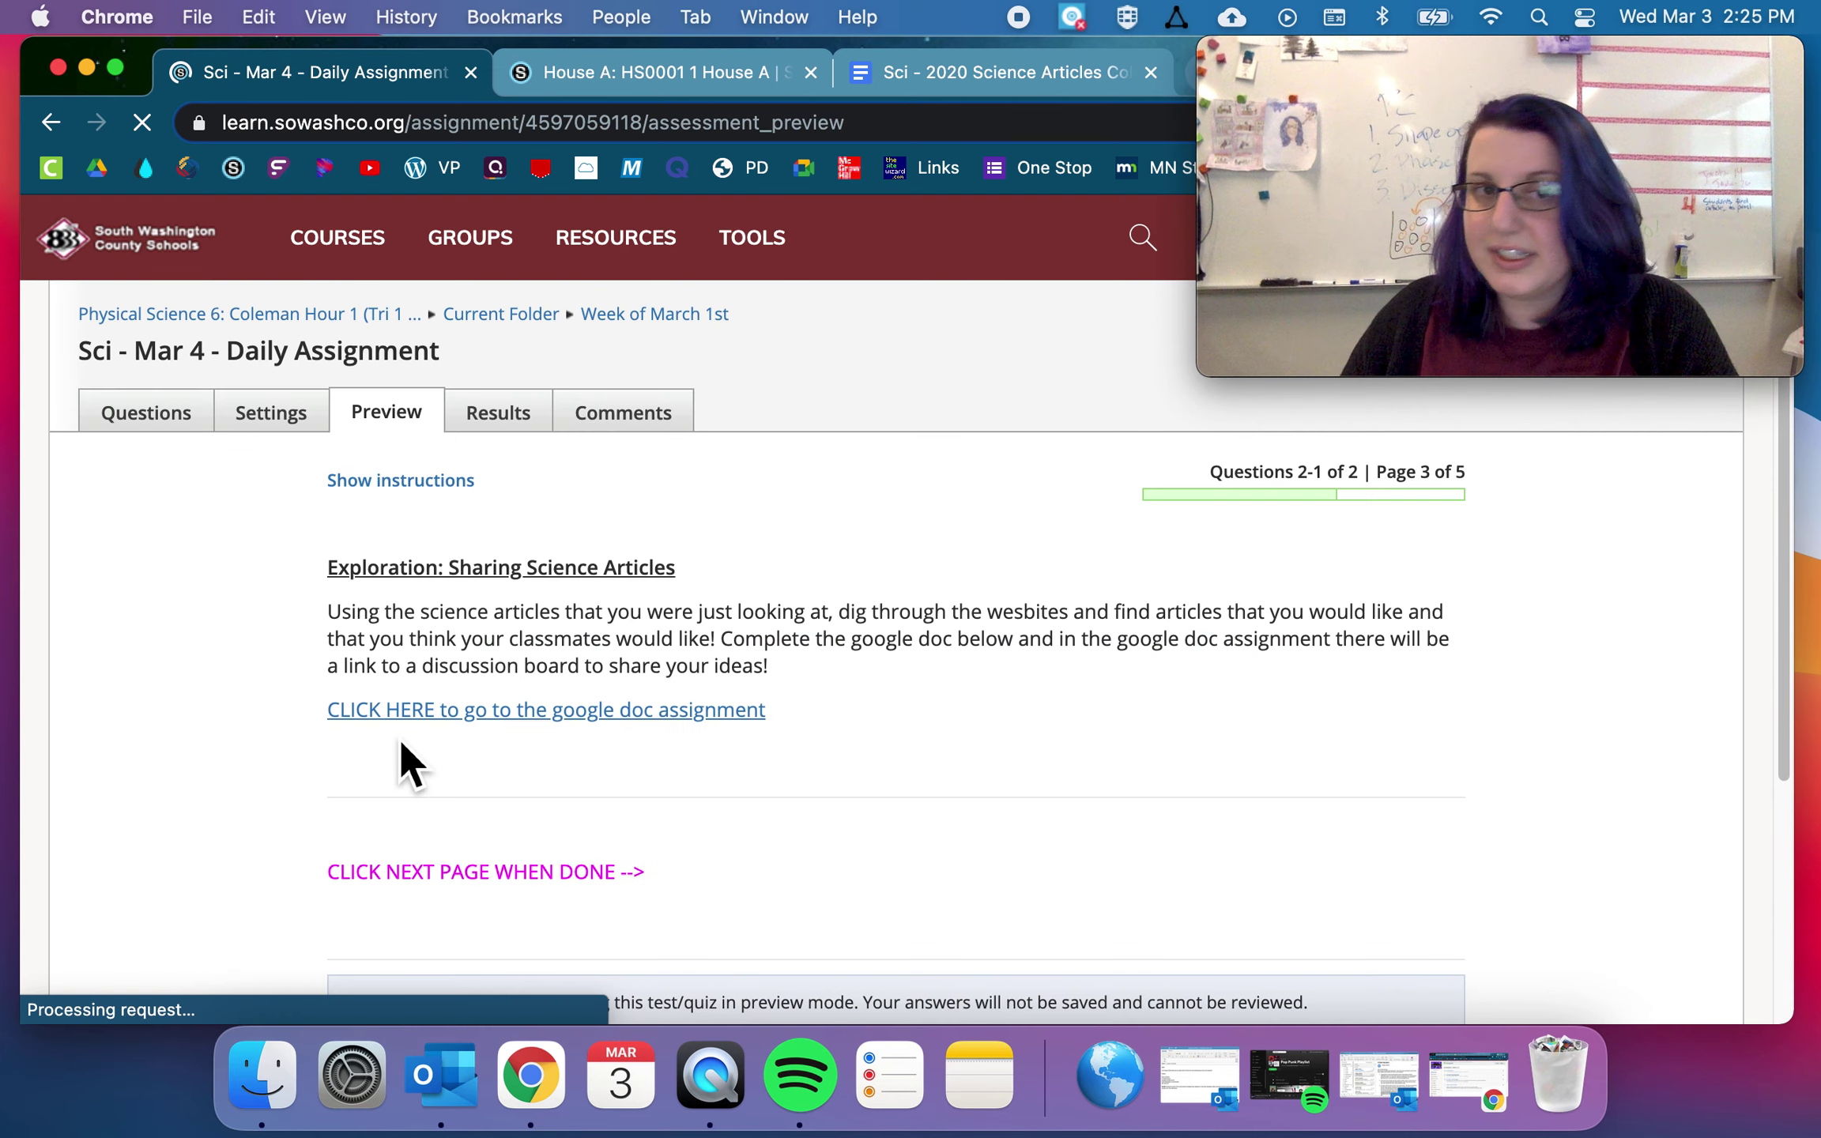
- Highlight the exploration instructions, then switch to the science articles Google Doc
left_click(433, 592)
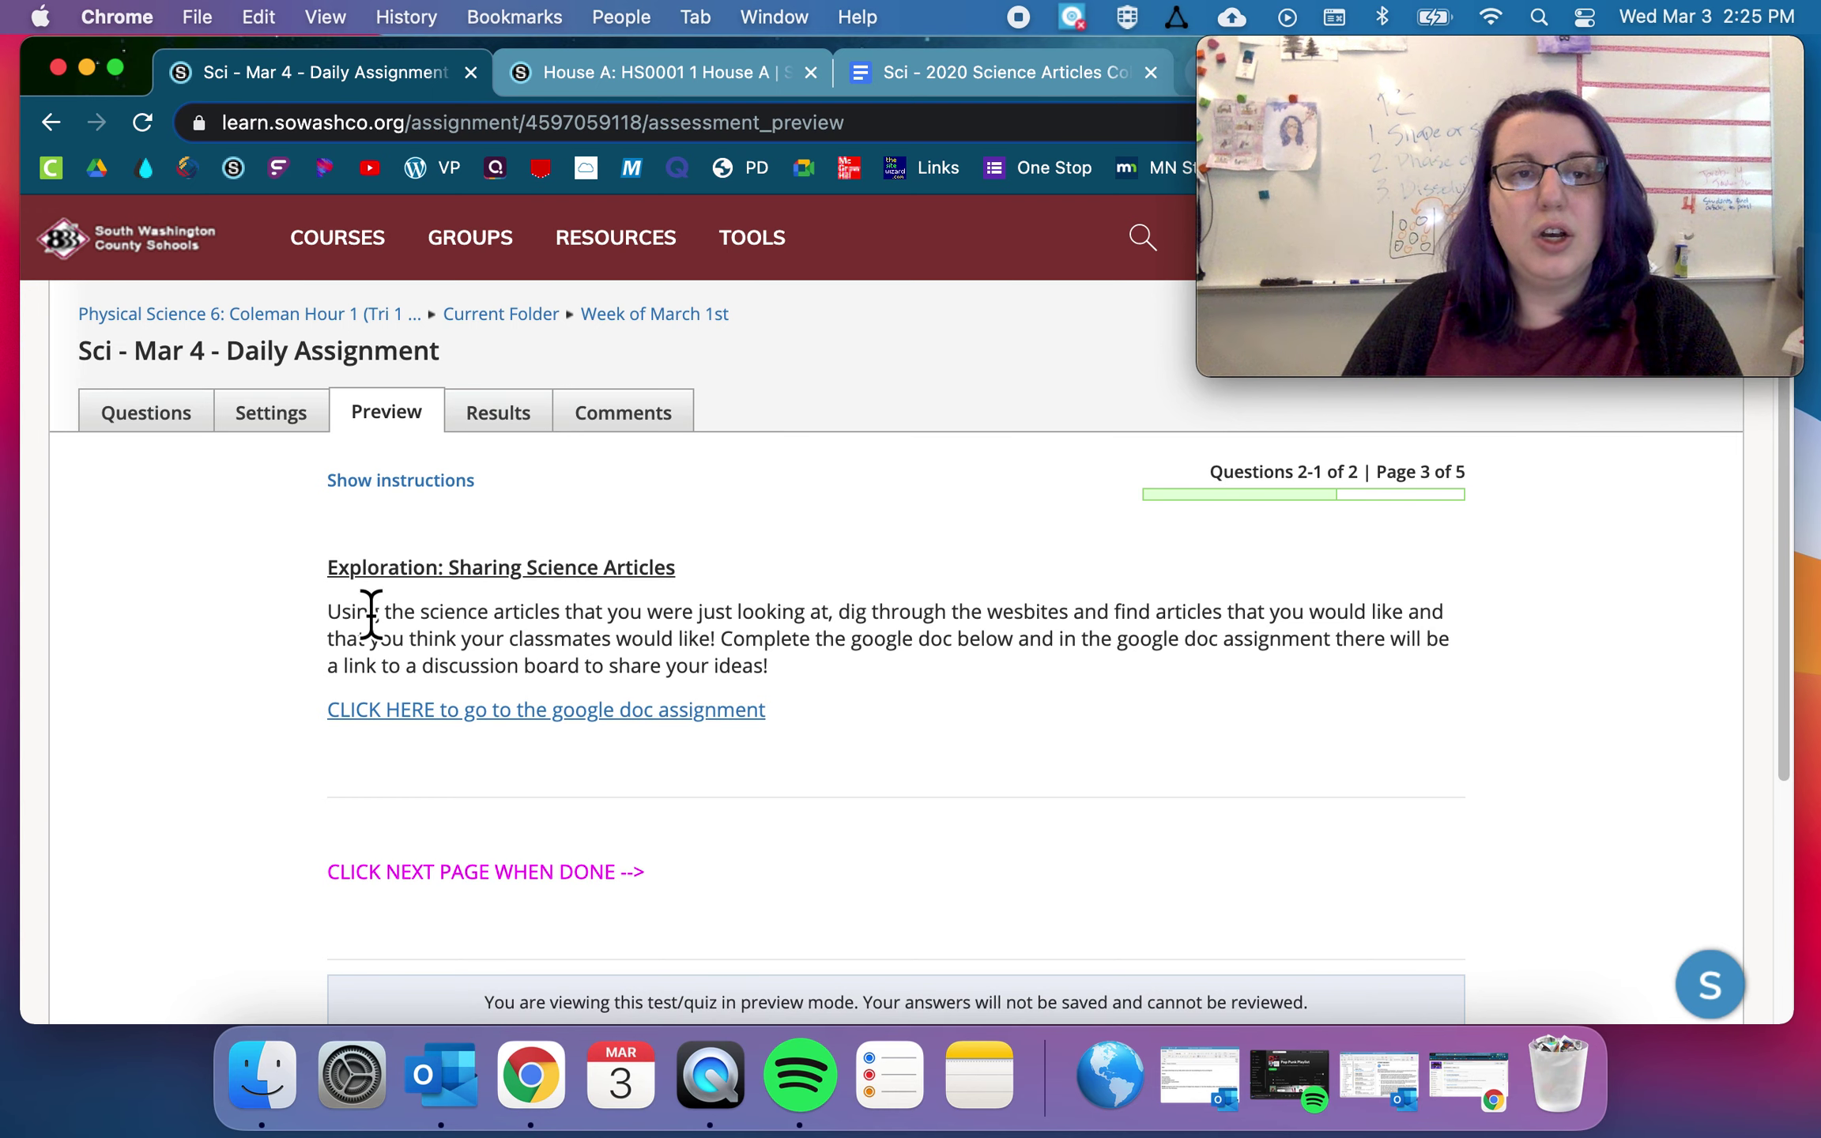
left_click_drag(329, 632, 810, 687)
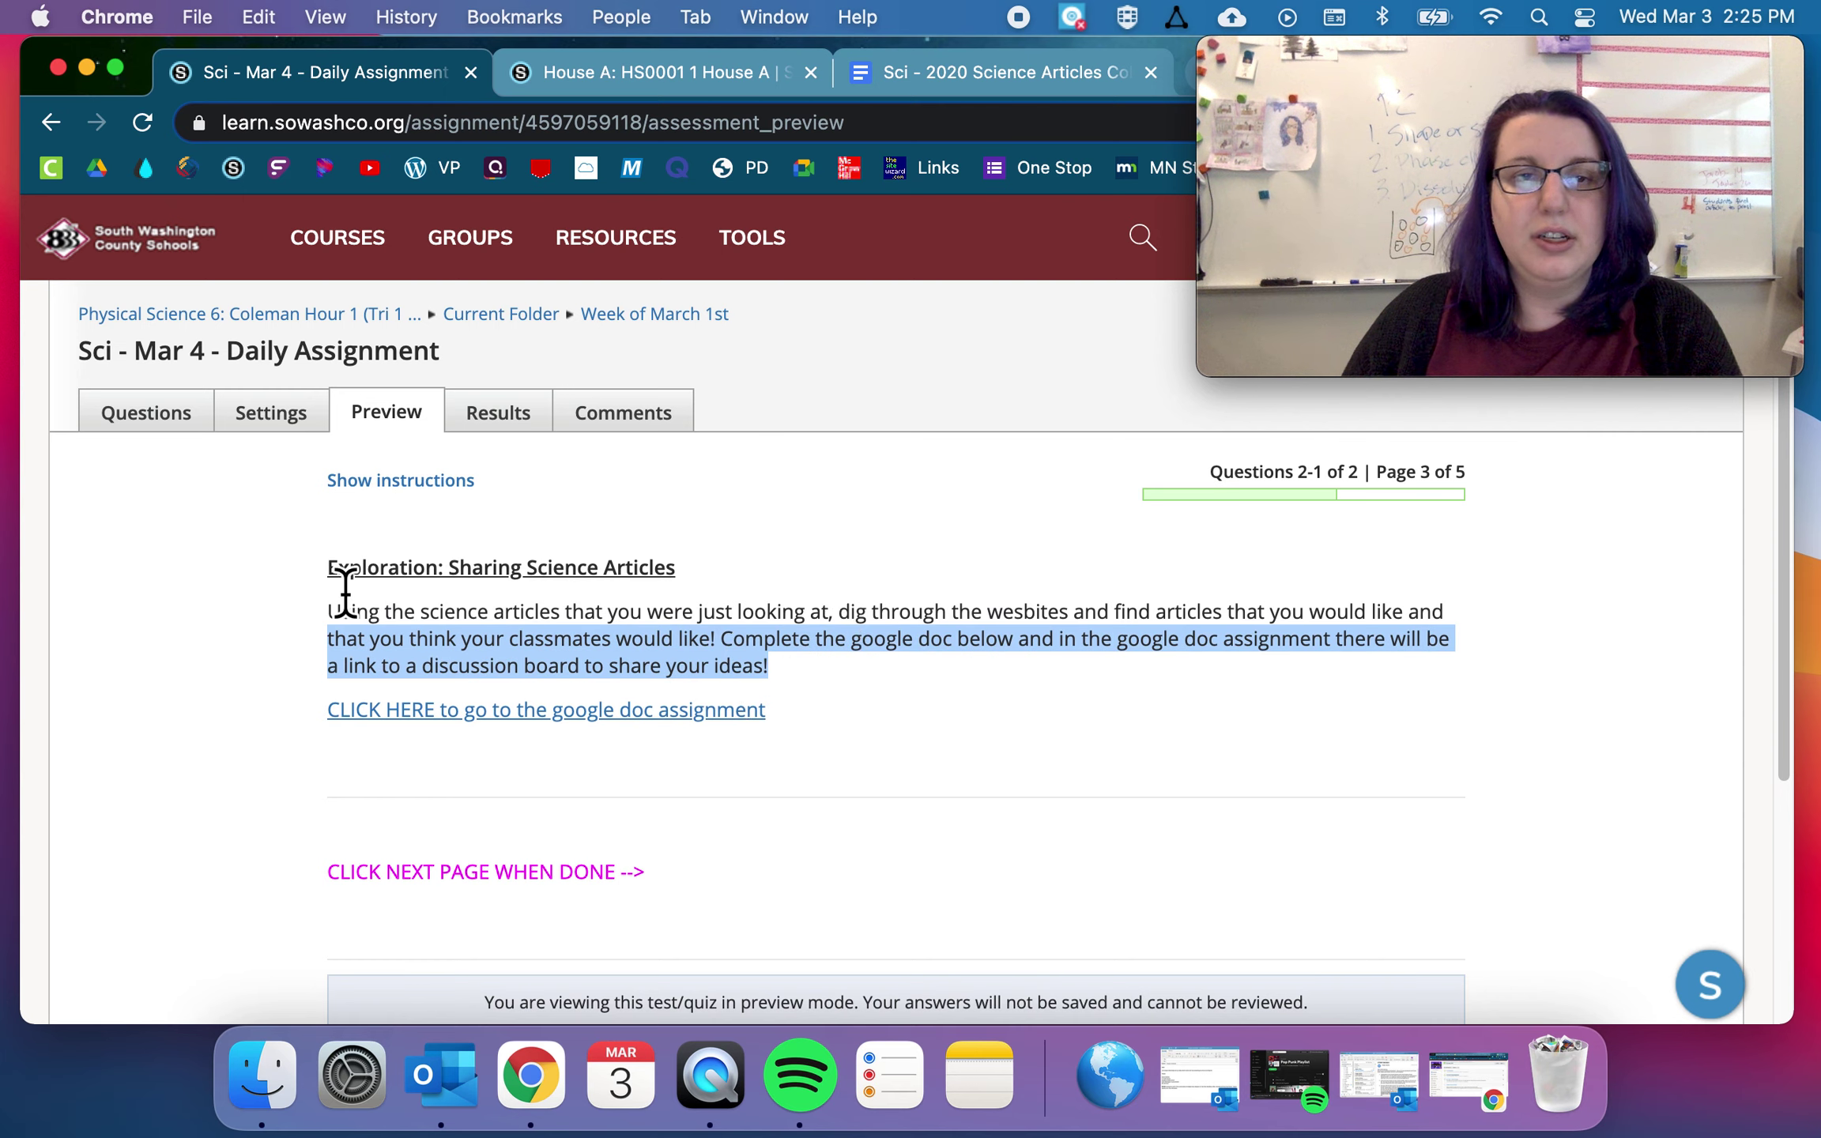
left_click(342, 624)
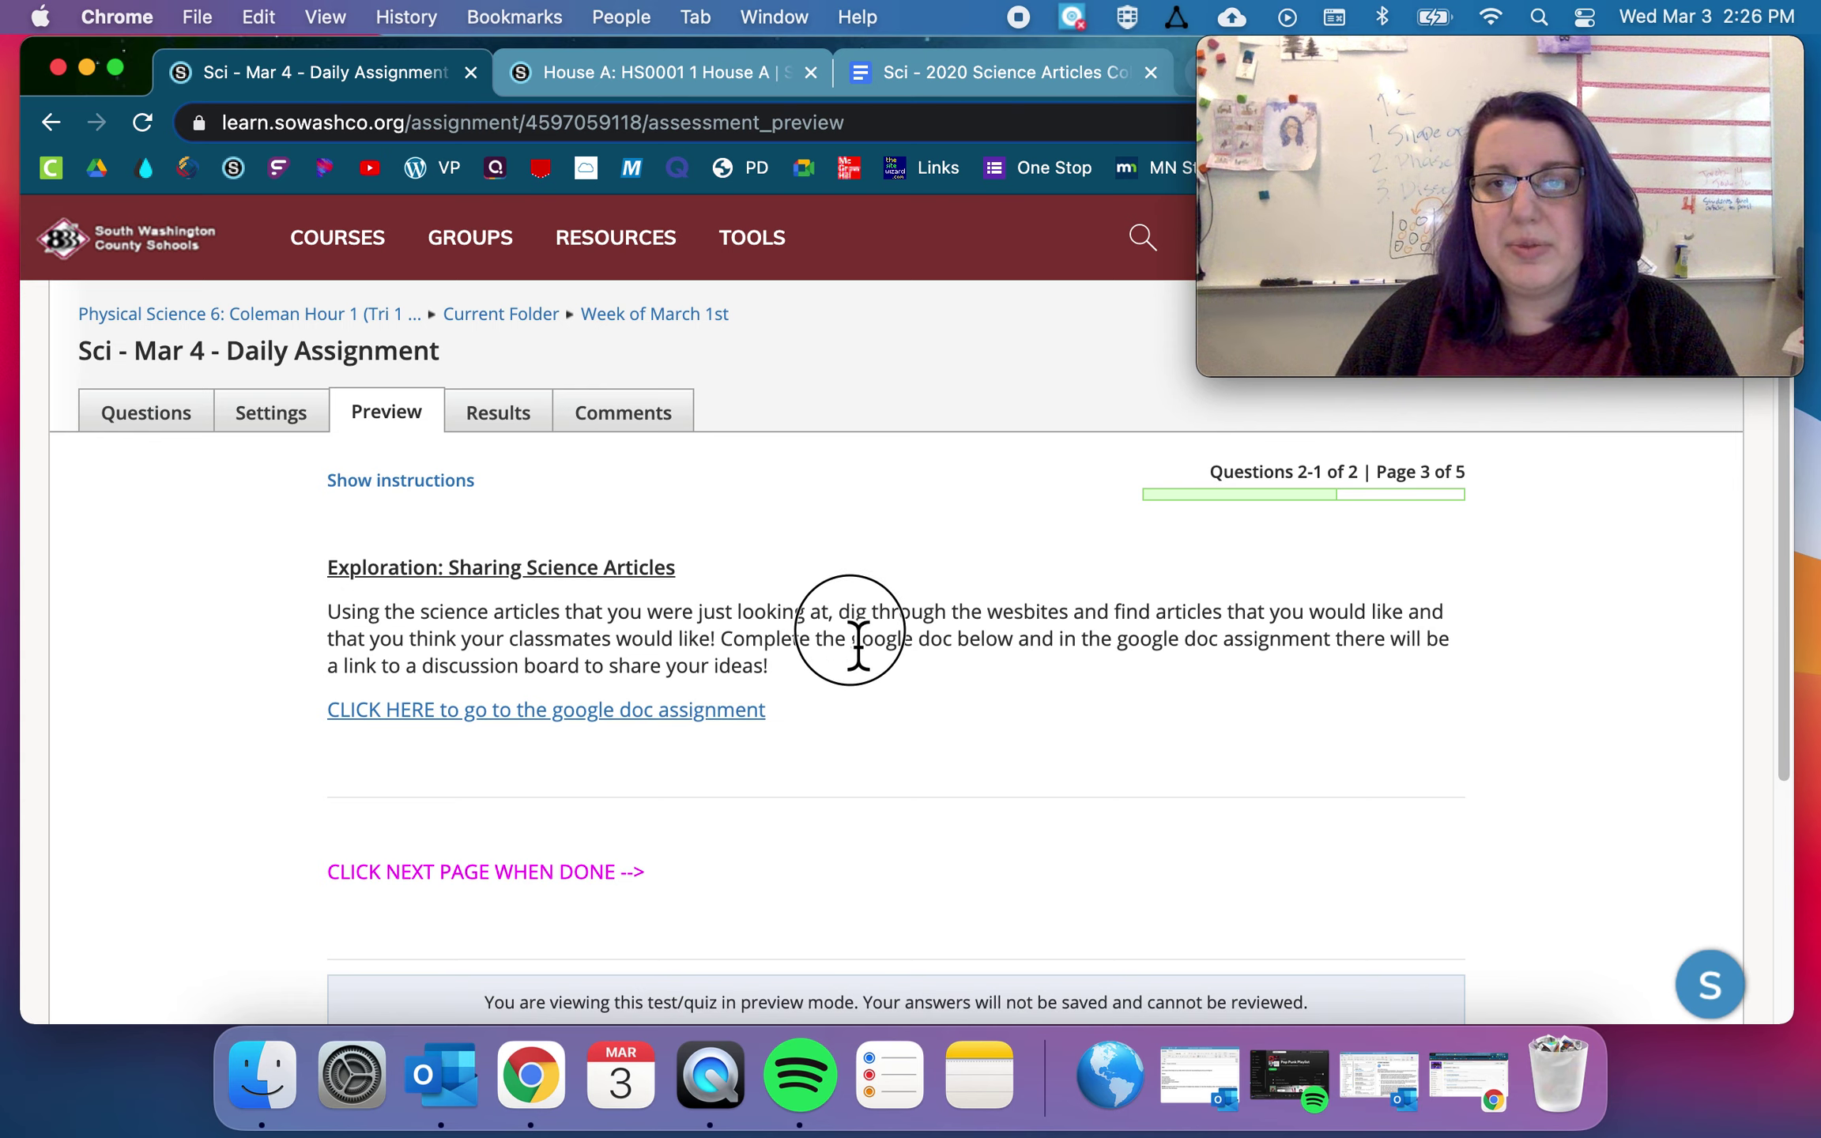
left_click_drag(839, 621, 864, 681)
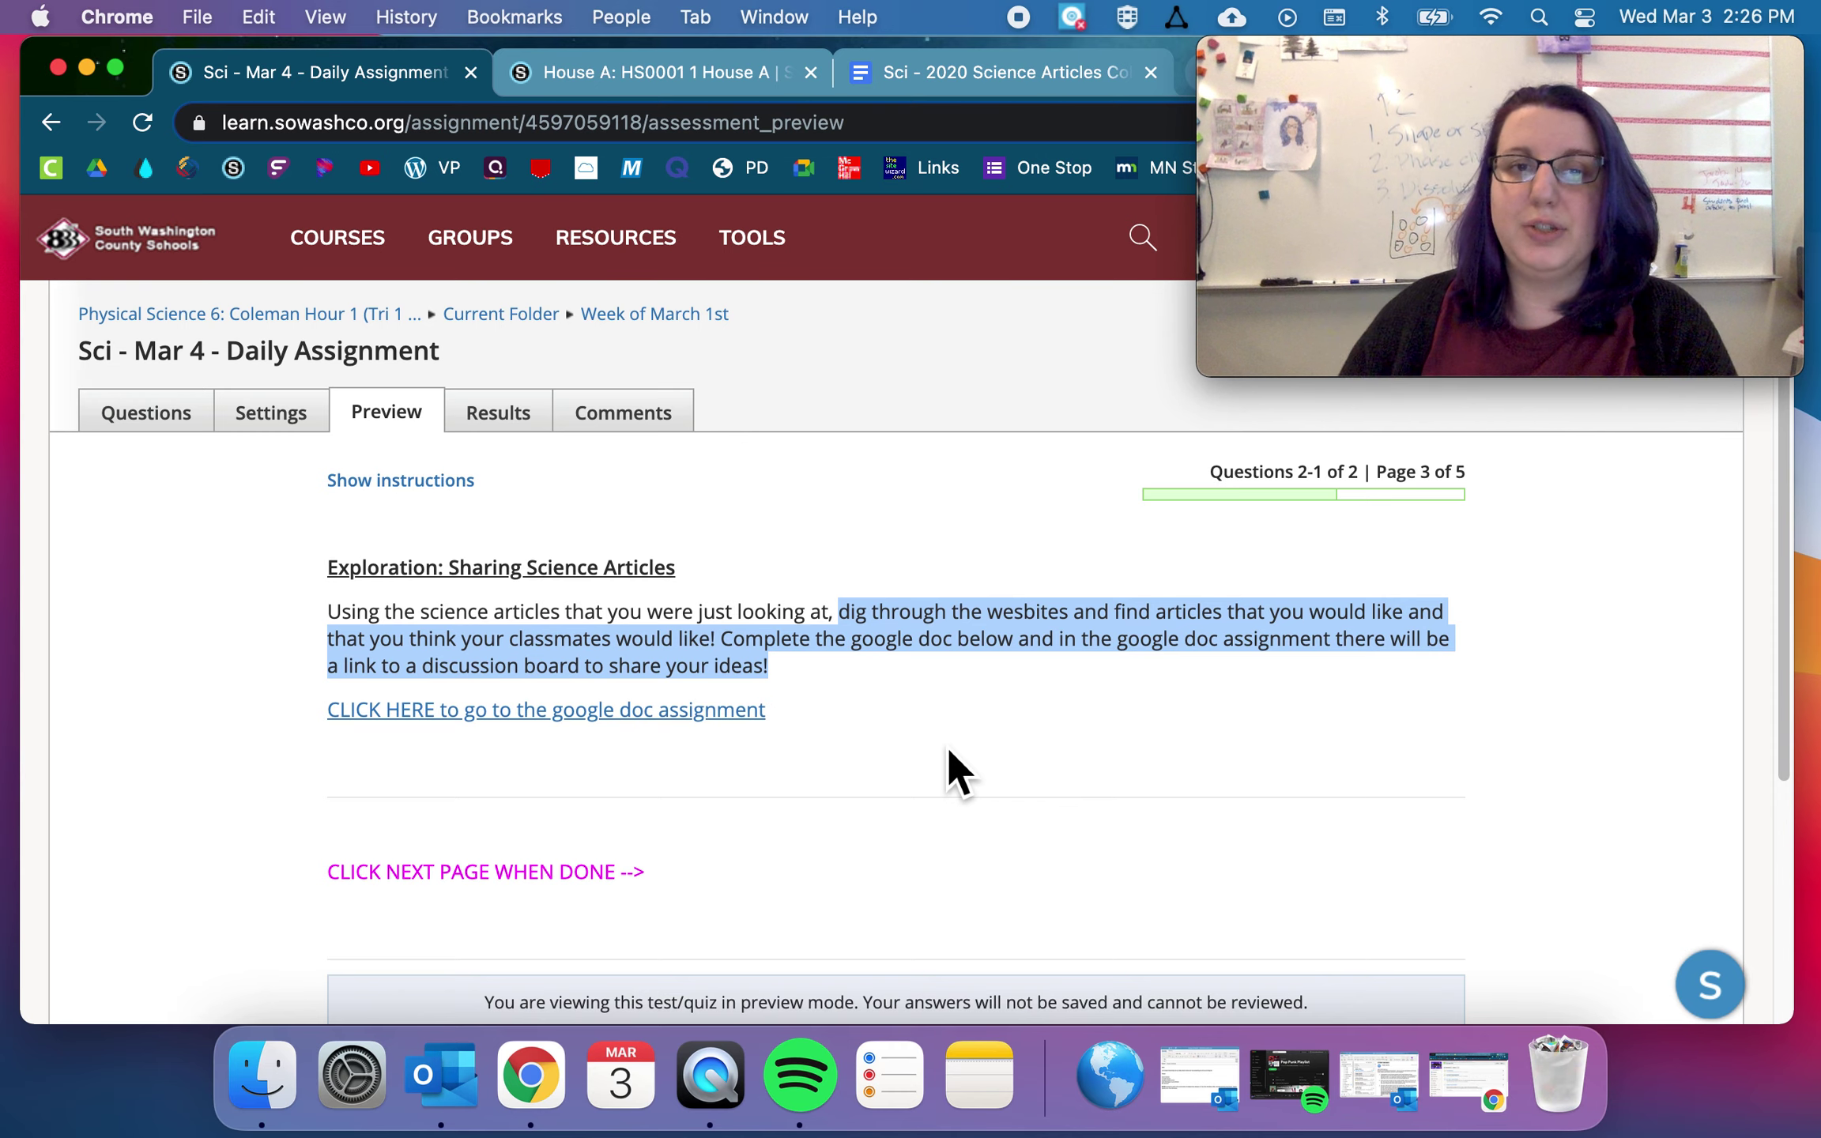
left_click(992, 85)
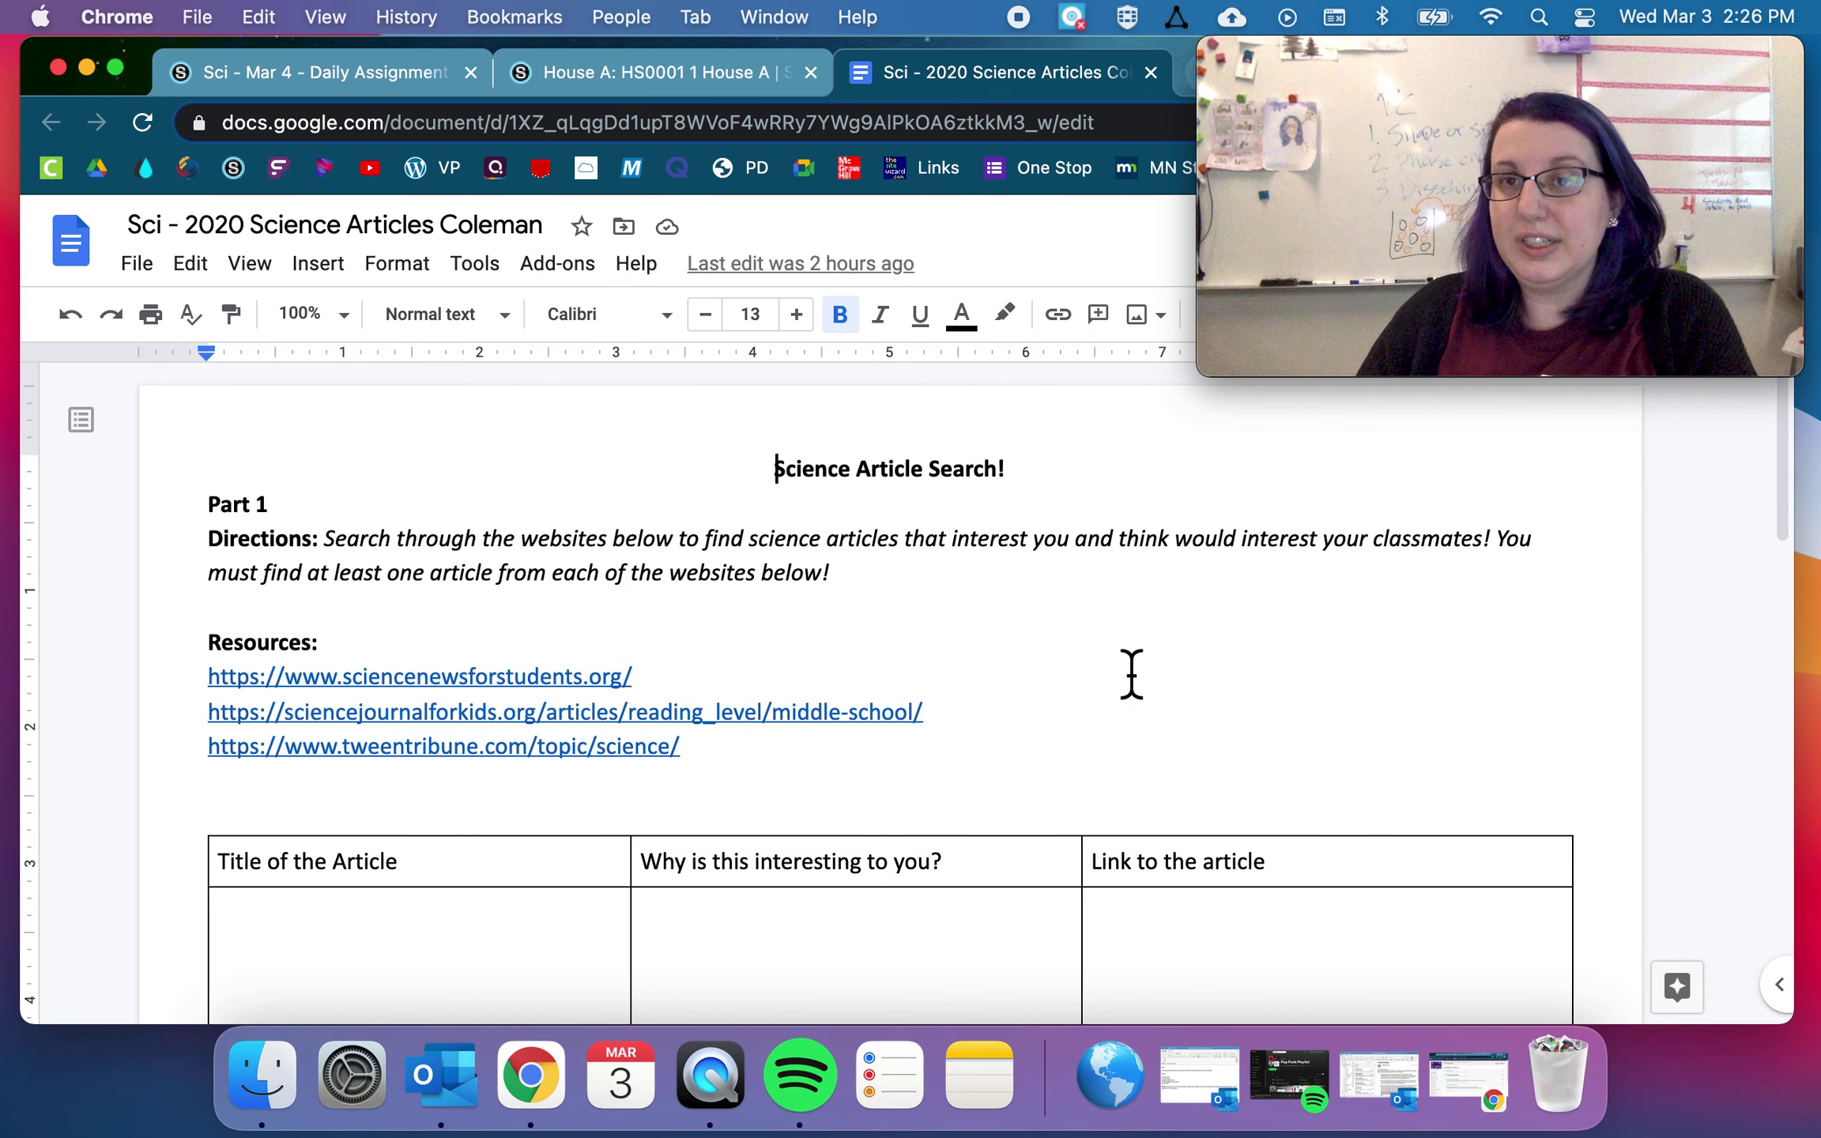
- Highlight the Directions sentence and follow the Science News for Students resource link
triple_click(332, 553)
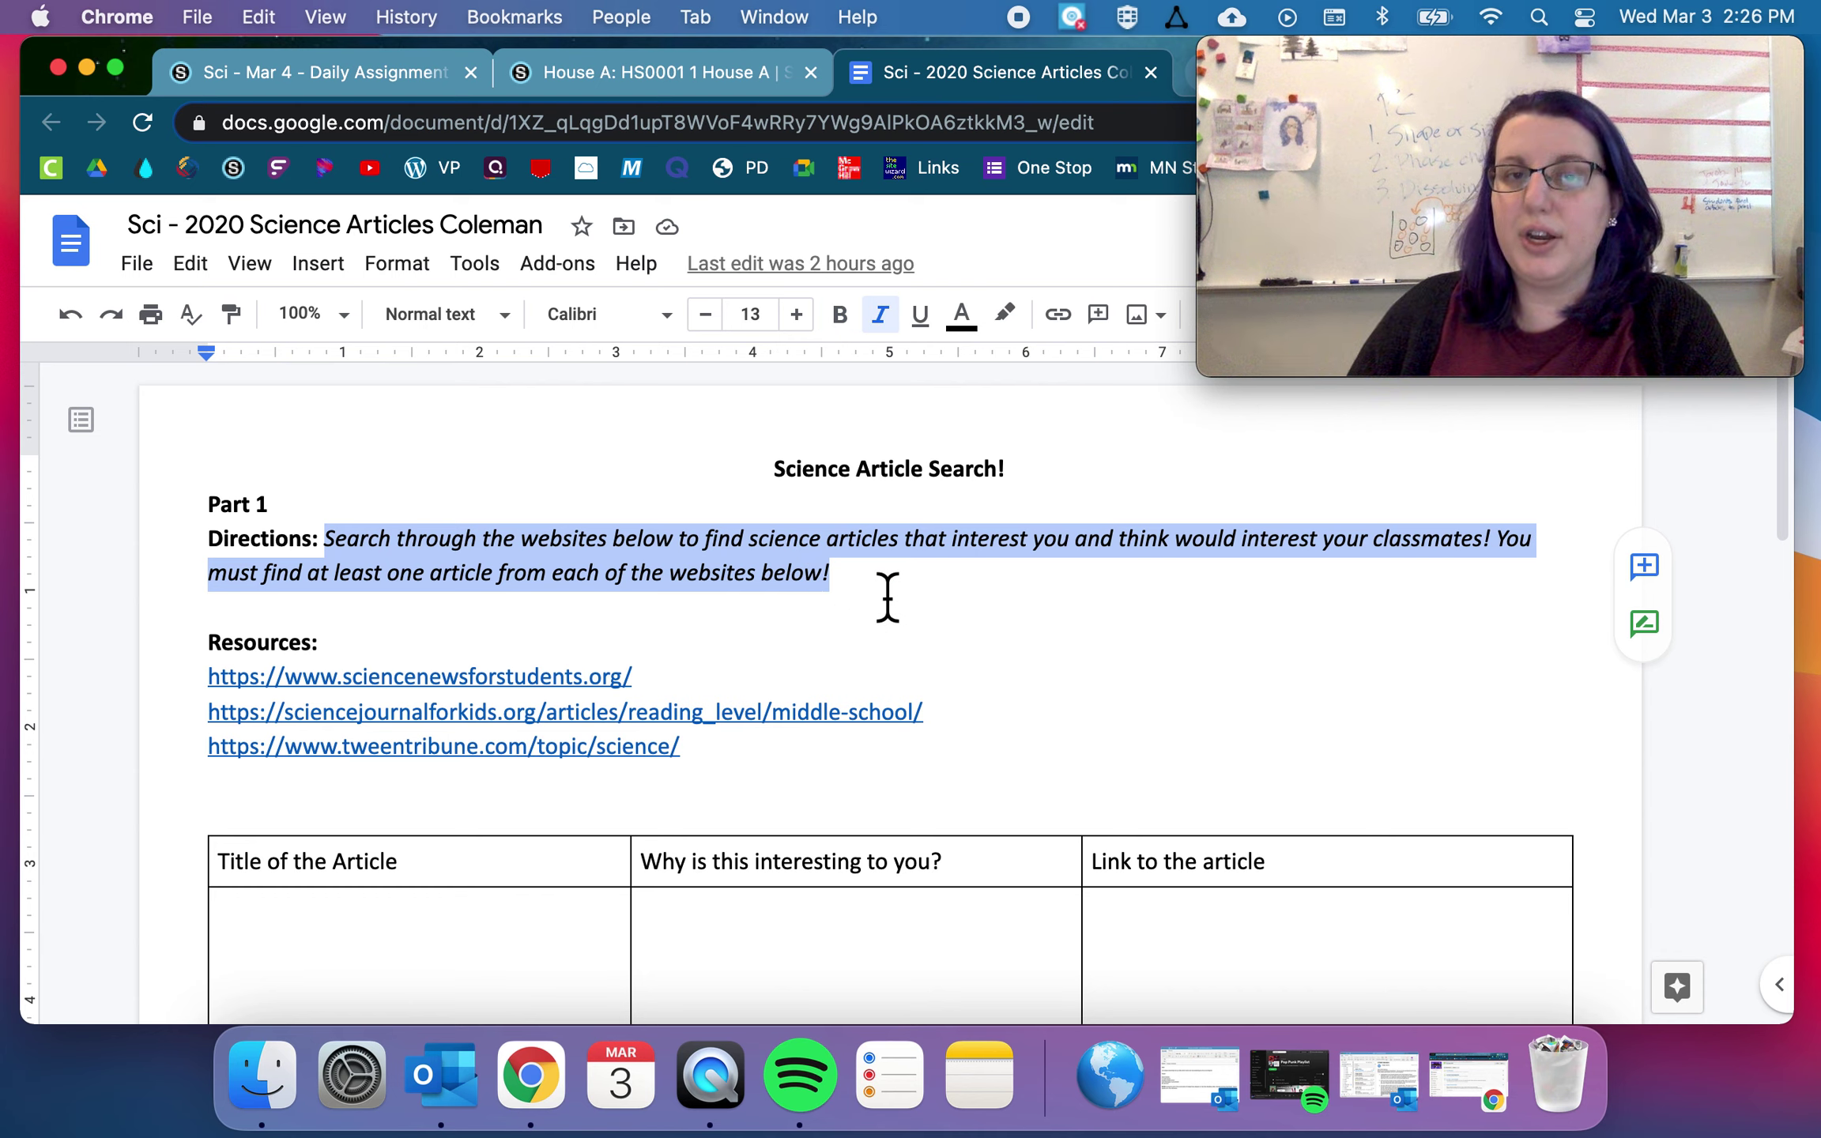
scroll(887, 597, "down", 3)
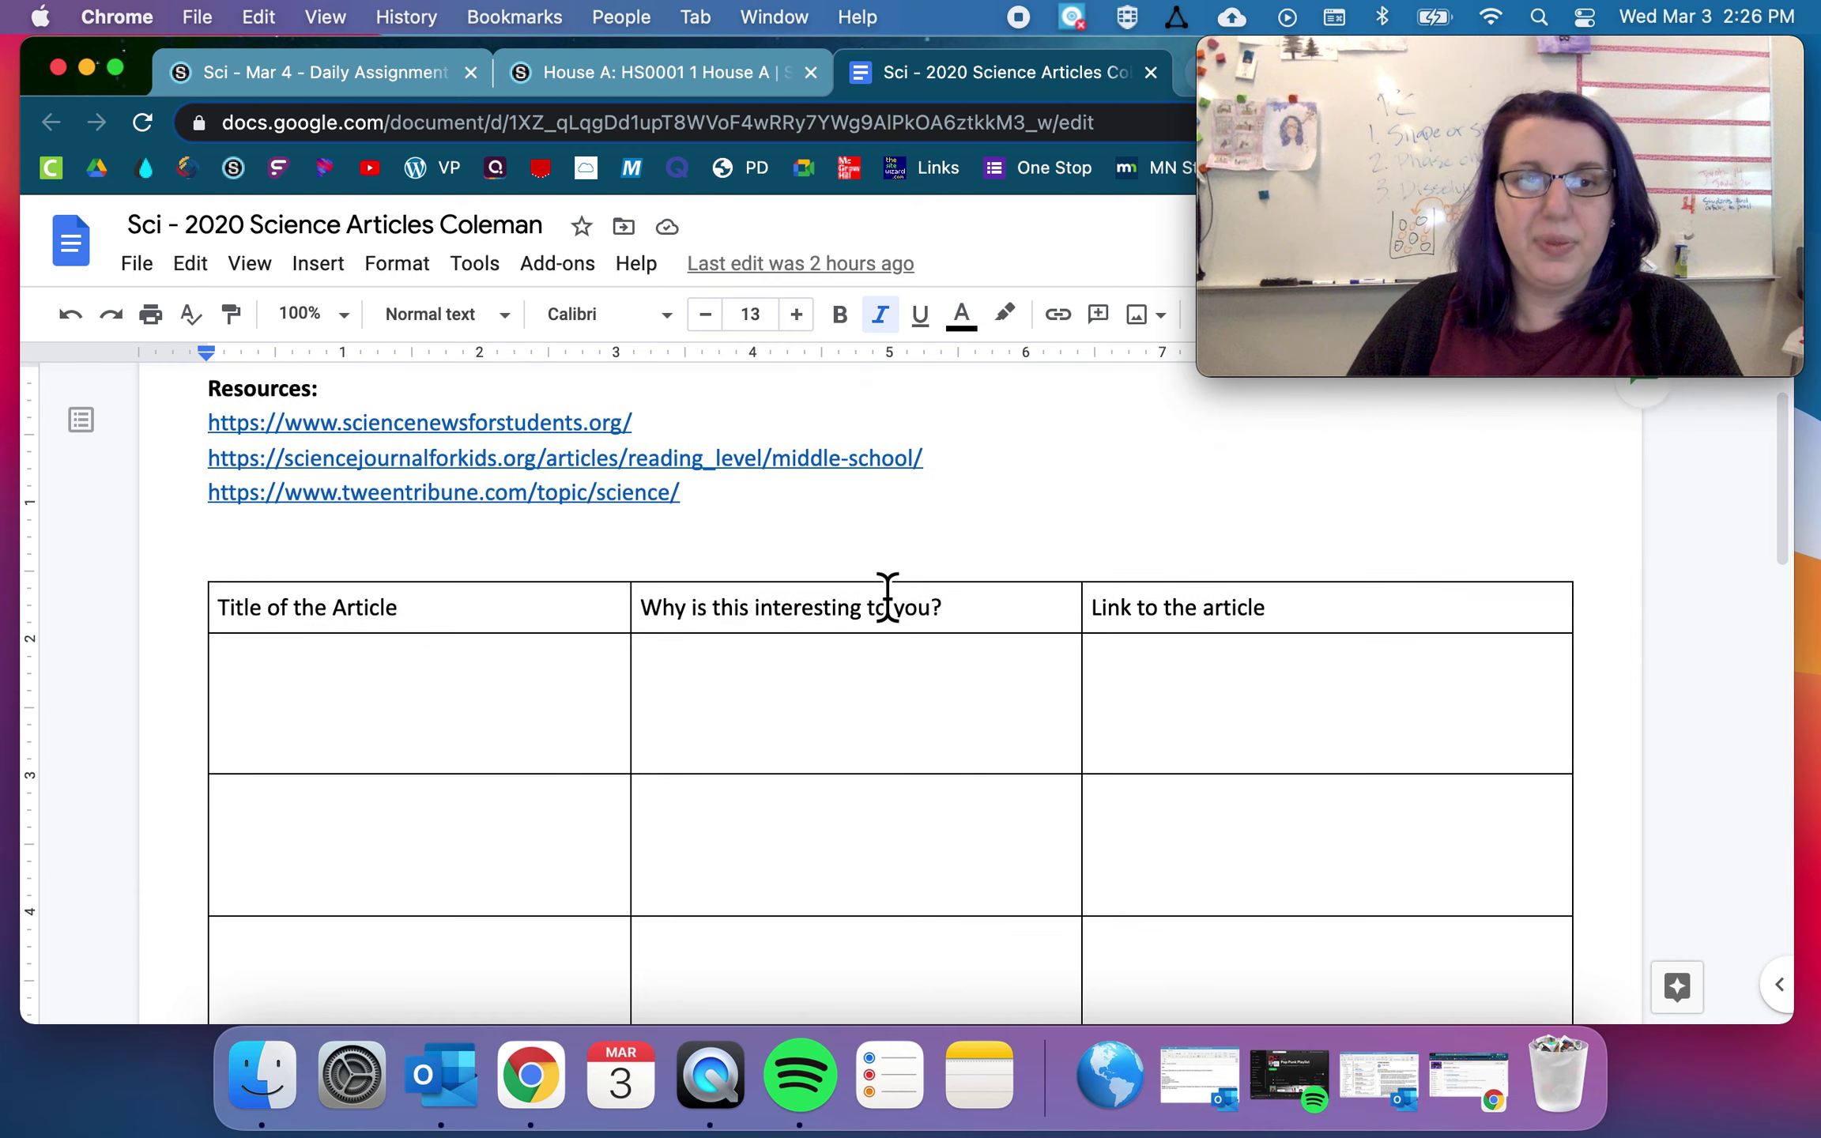
scroll(451, 622, "up", 3)
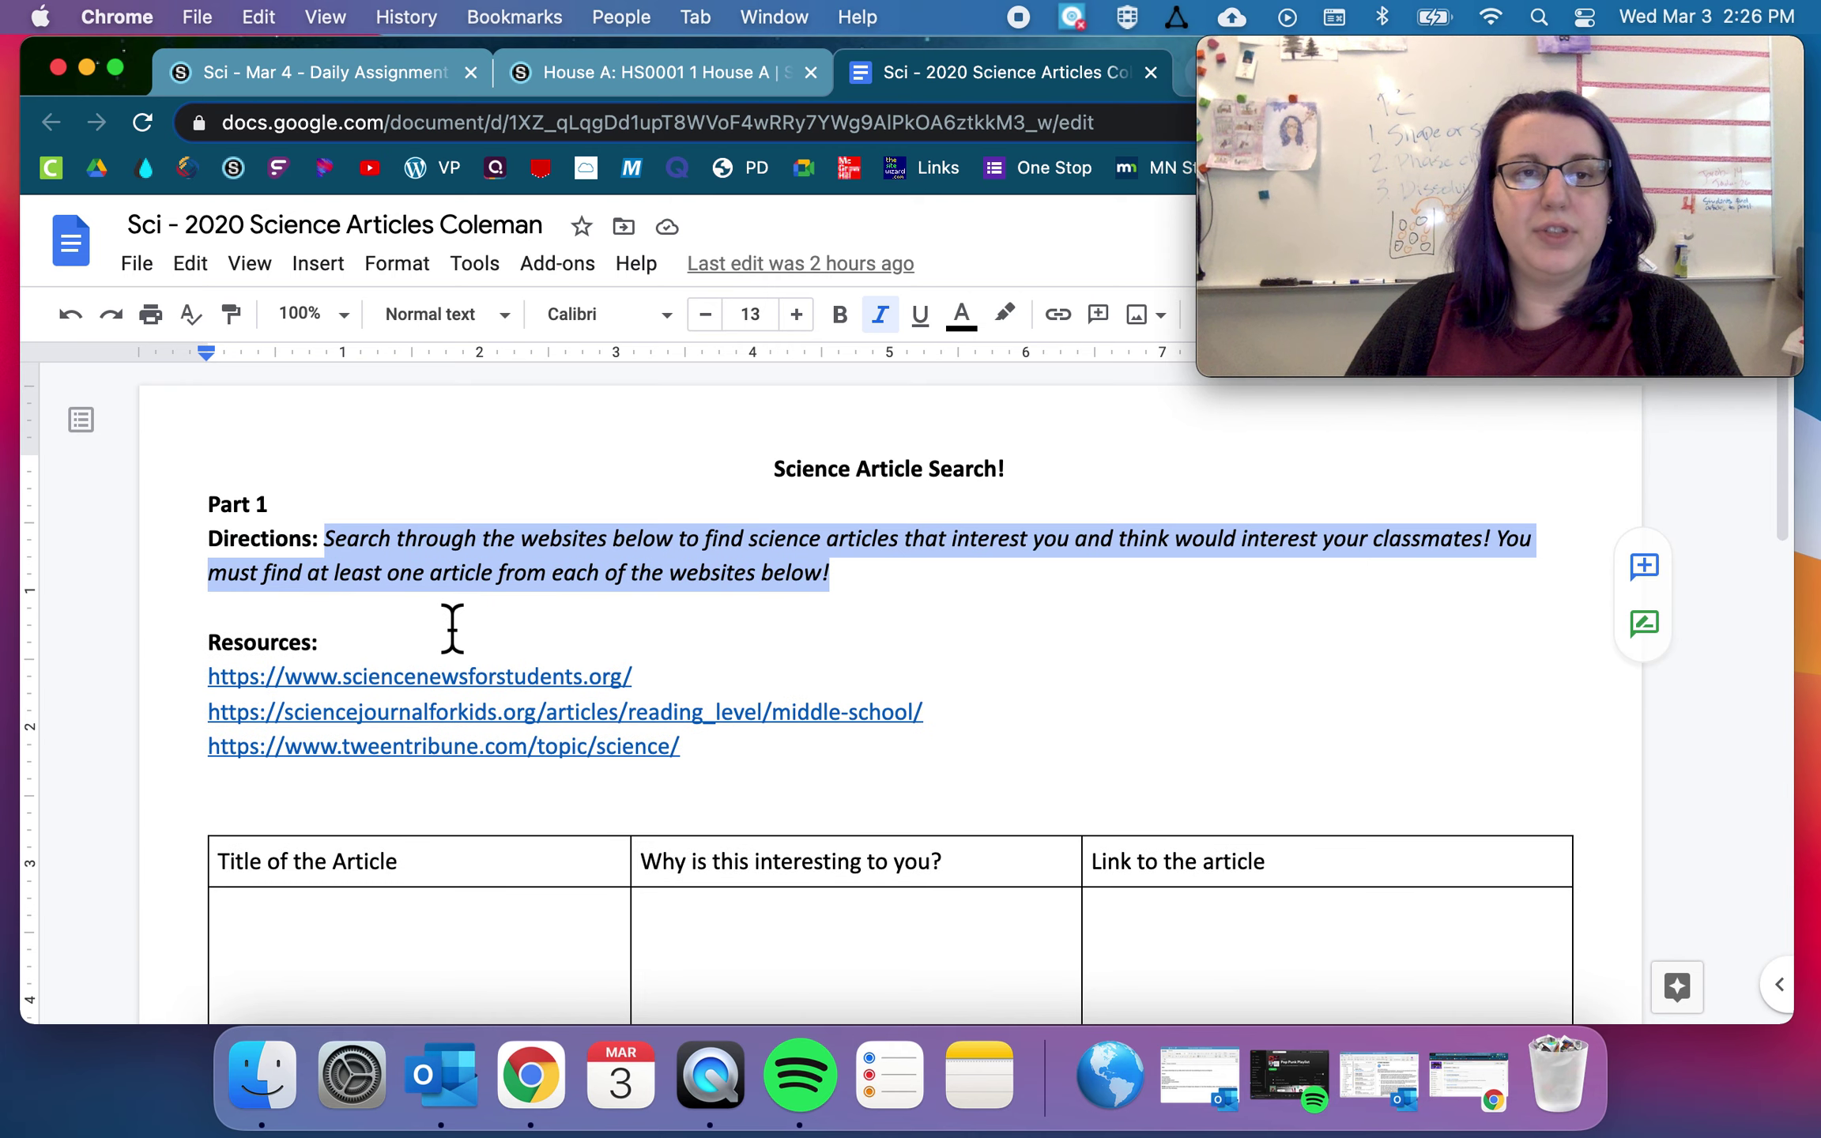
left_click(457, 680)
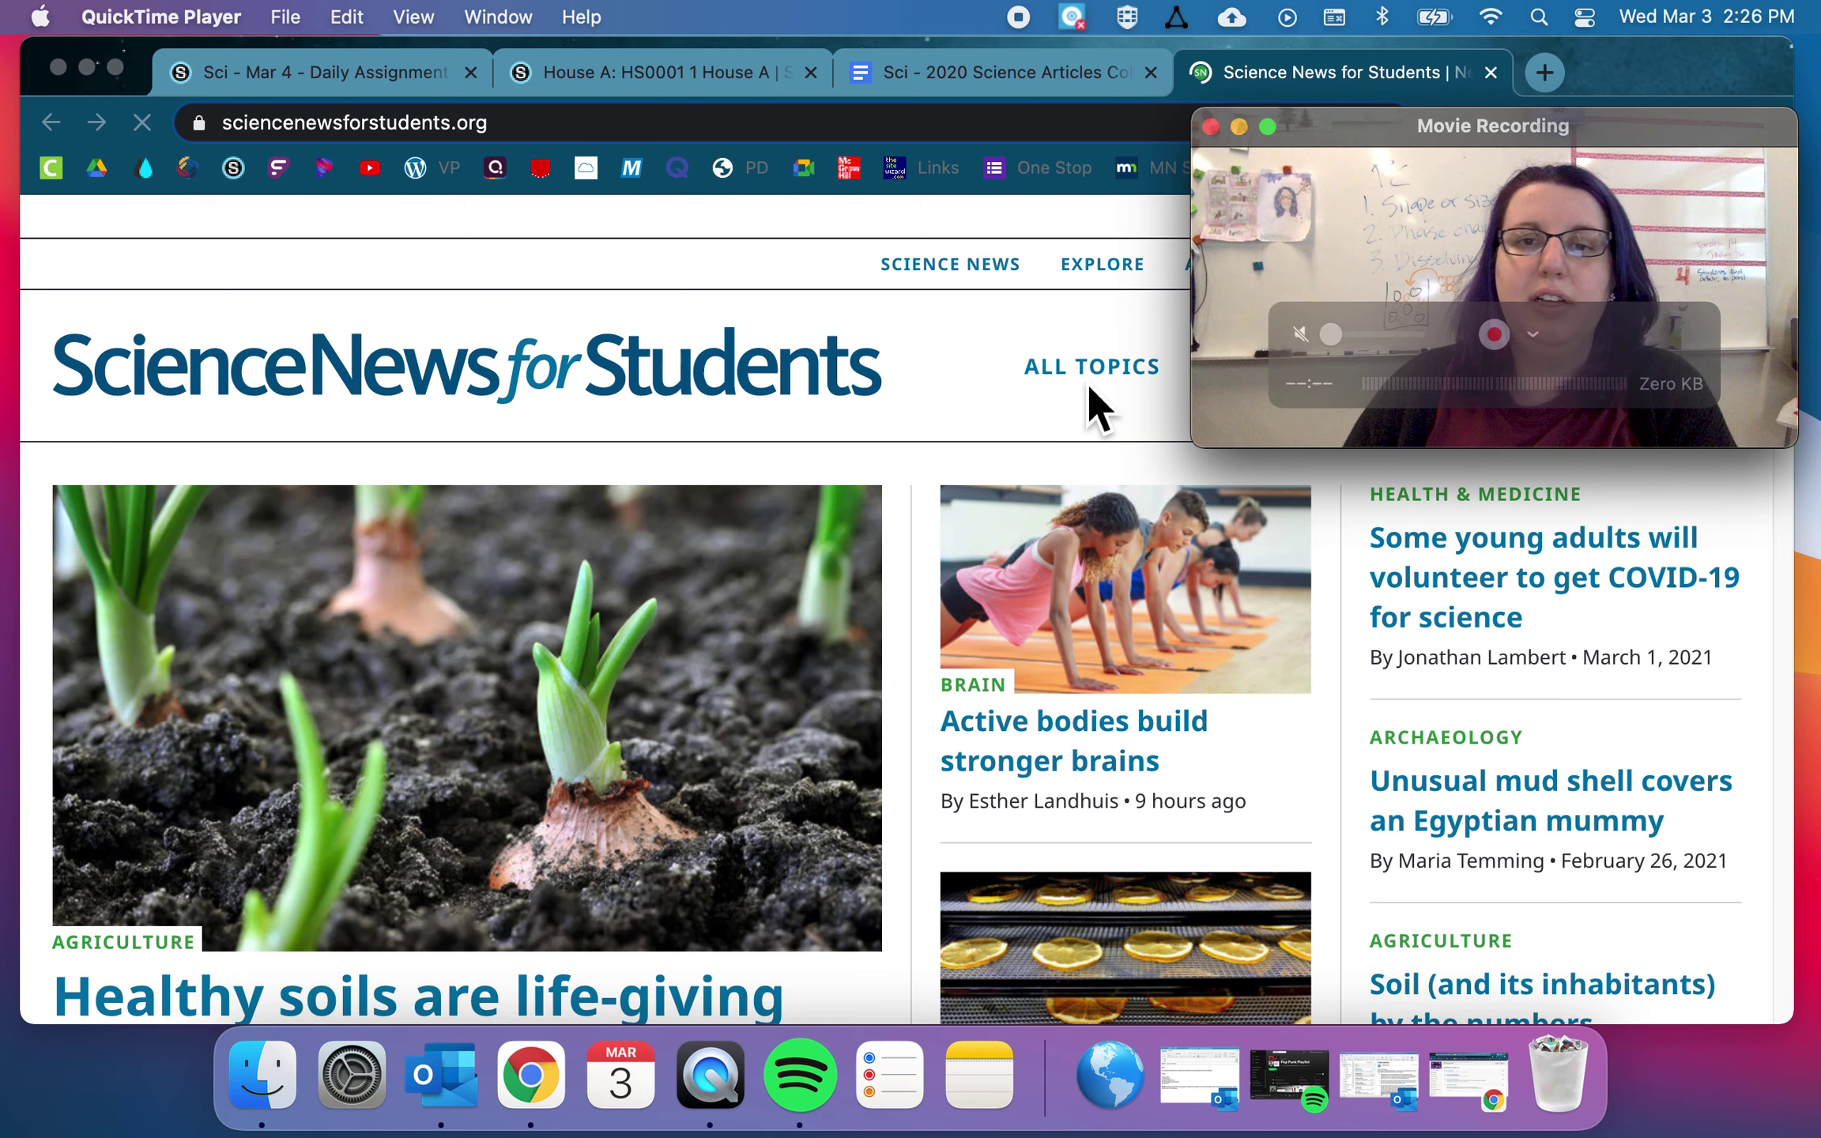
- Scroll through the Science News for Students homepage sections and back to the top
scroll(1126, 676, "down", 3)
scroll(1120, 657, "down", 8)
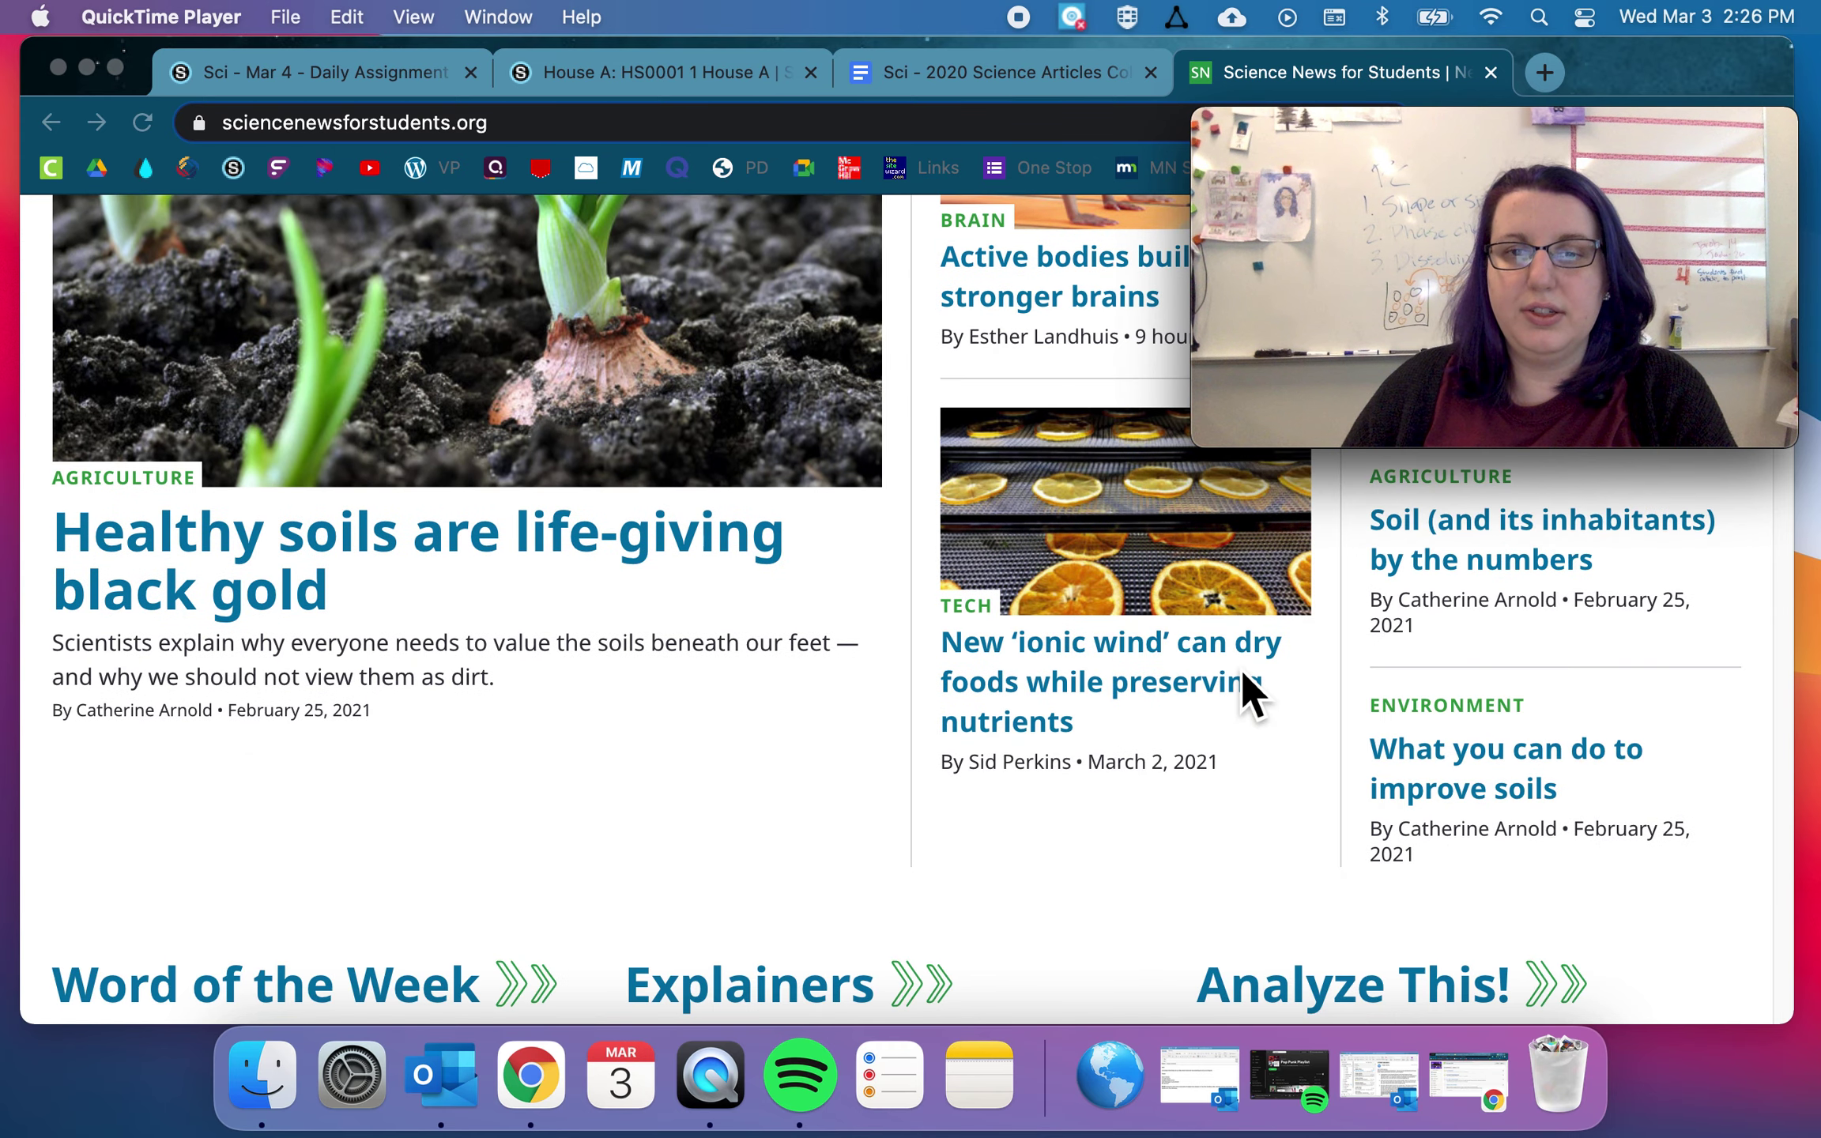
scroll(1426, 693, "down", 6)
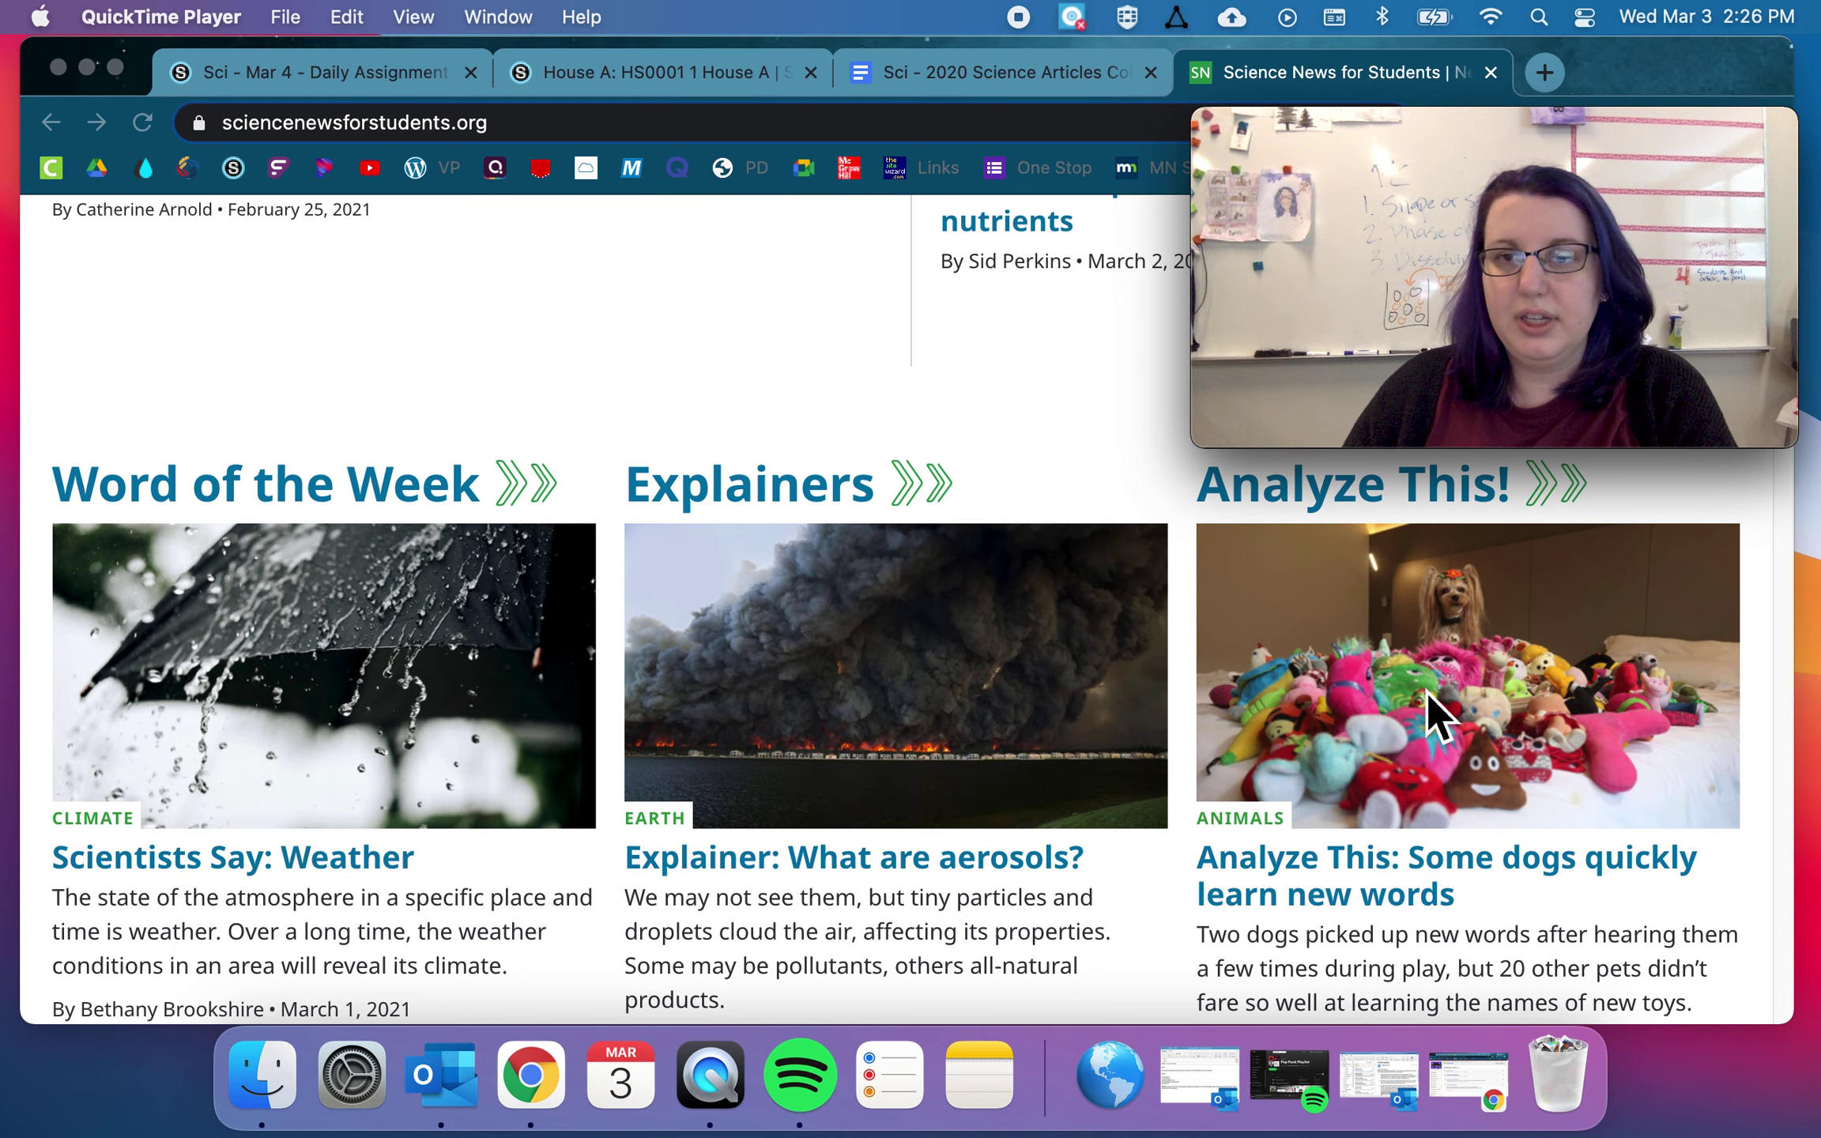
scroll(750, 609, "down", 6)
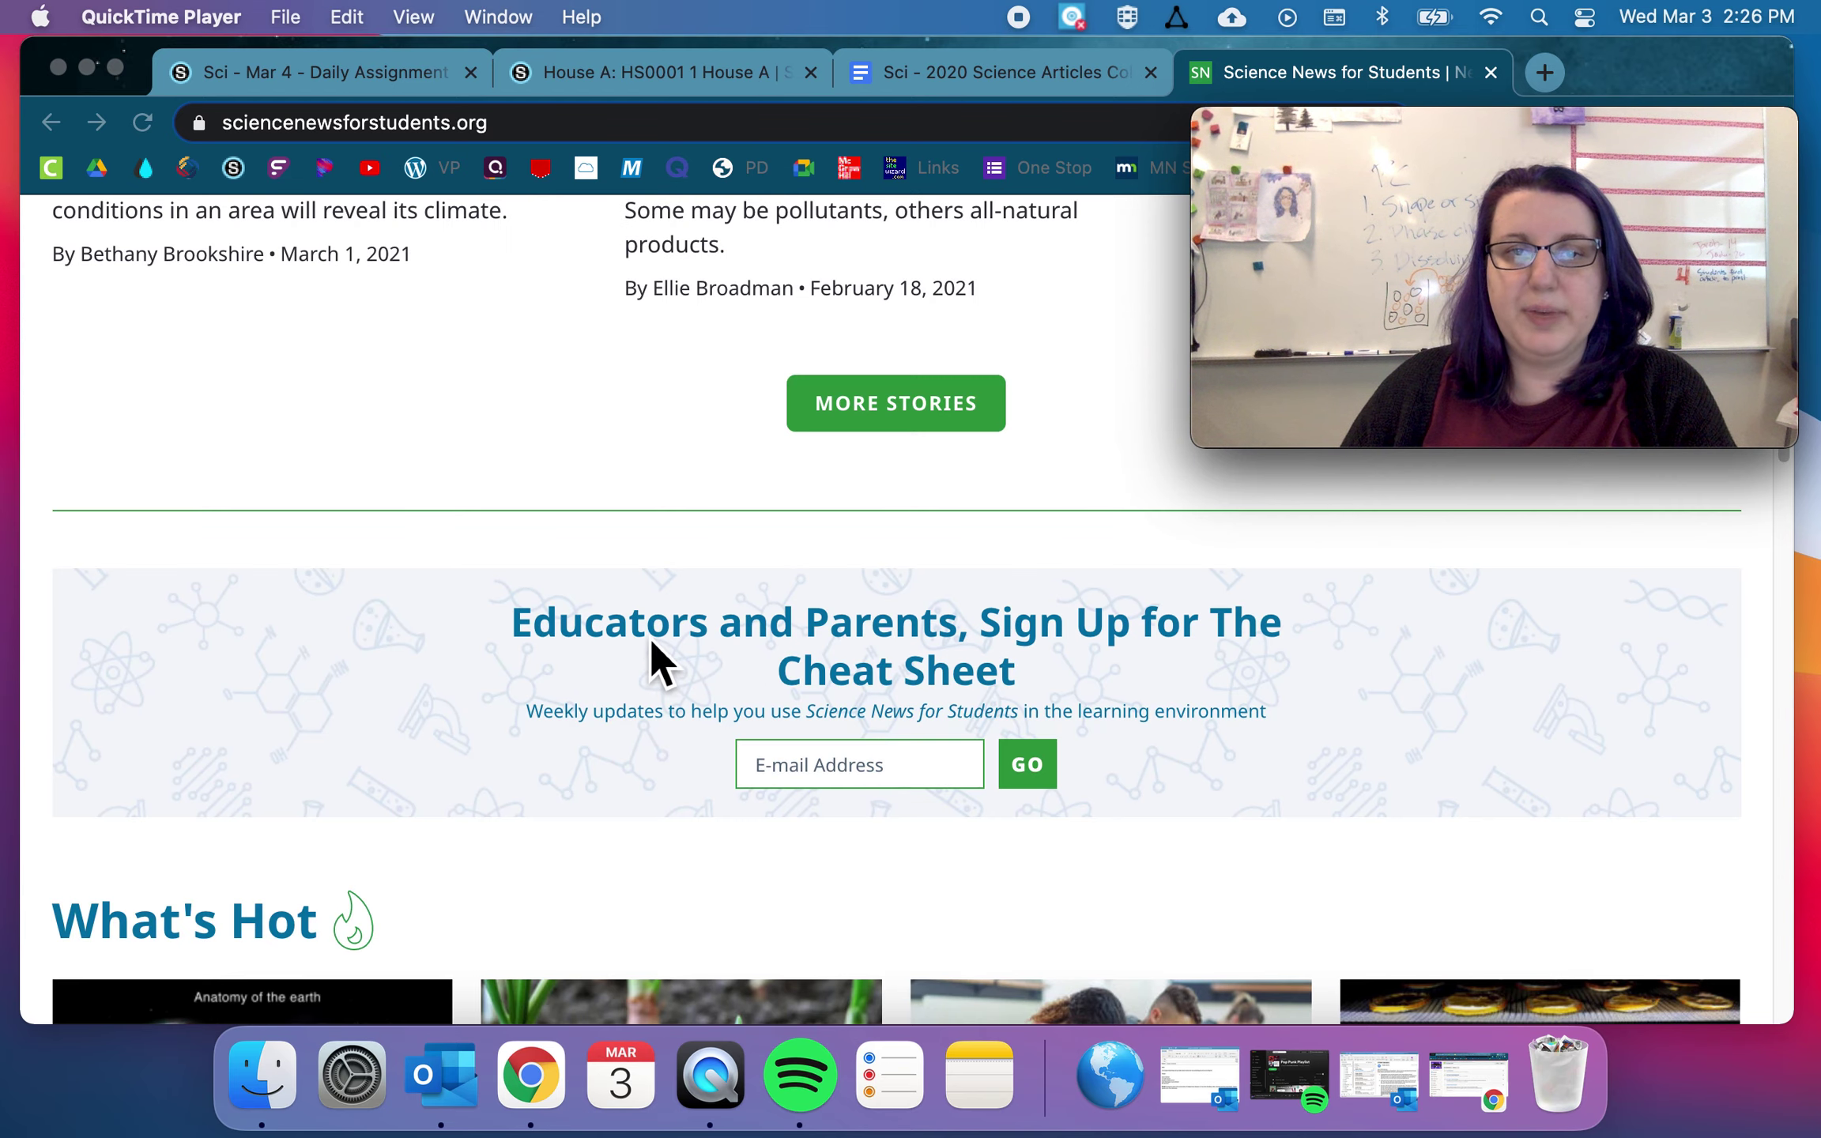
scroll(651, 637, "down", 7)
scroll(1192, 578, "down", 10)
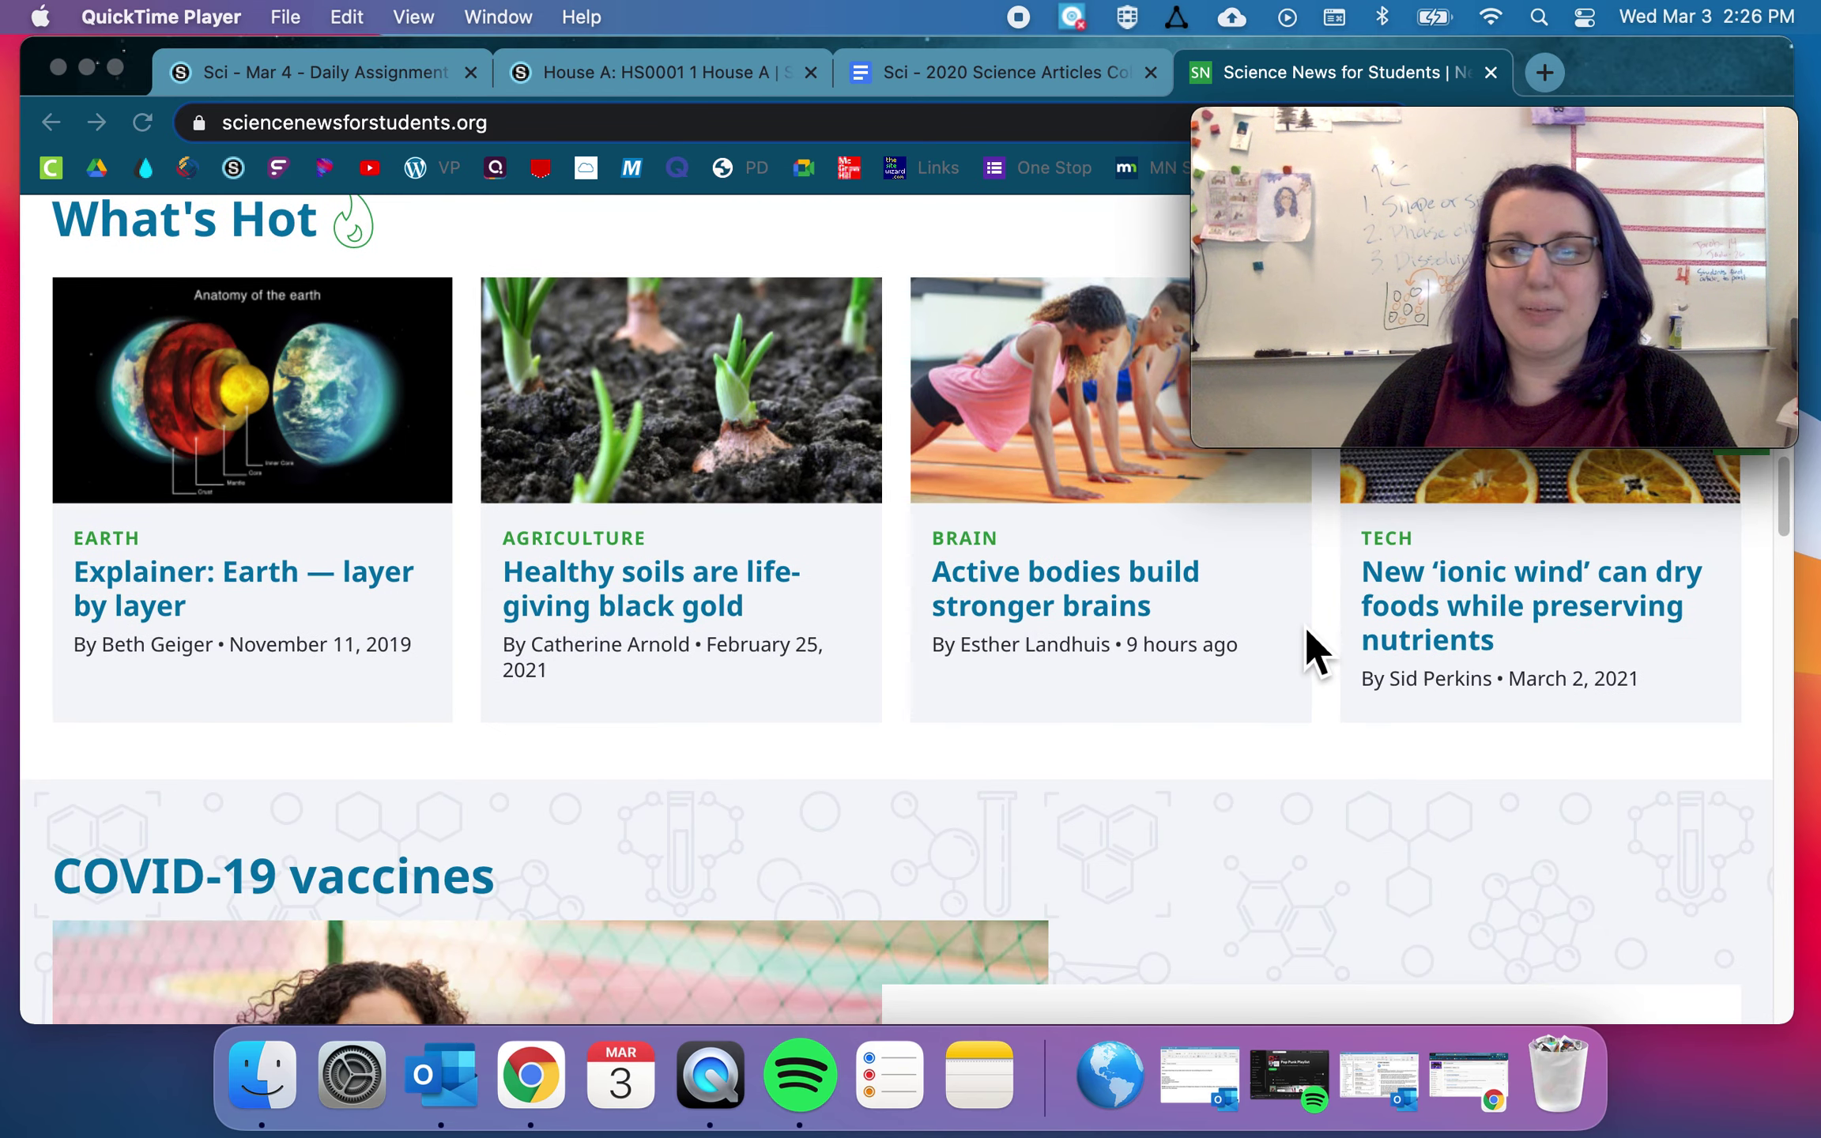
scroll(1198, 634, "down", 12)
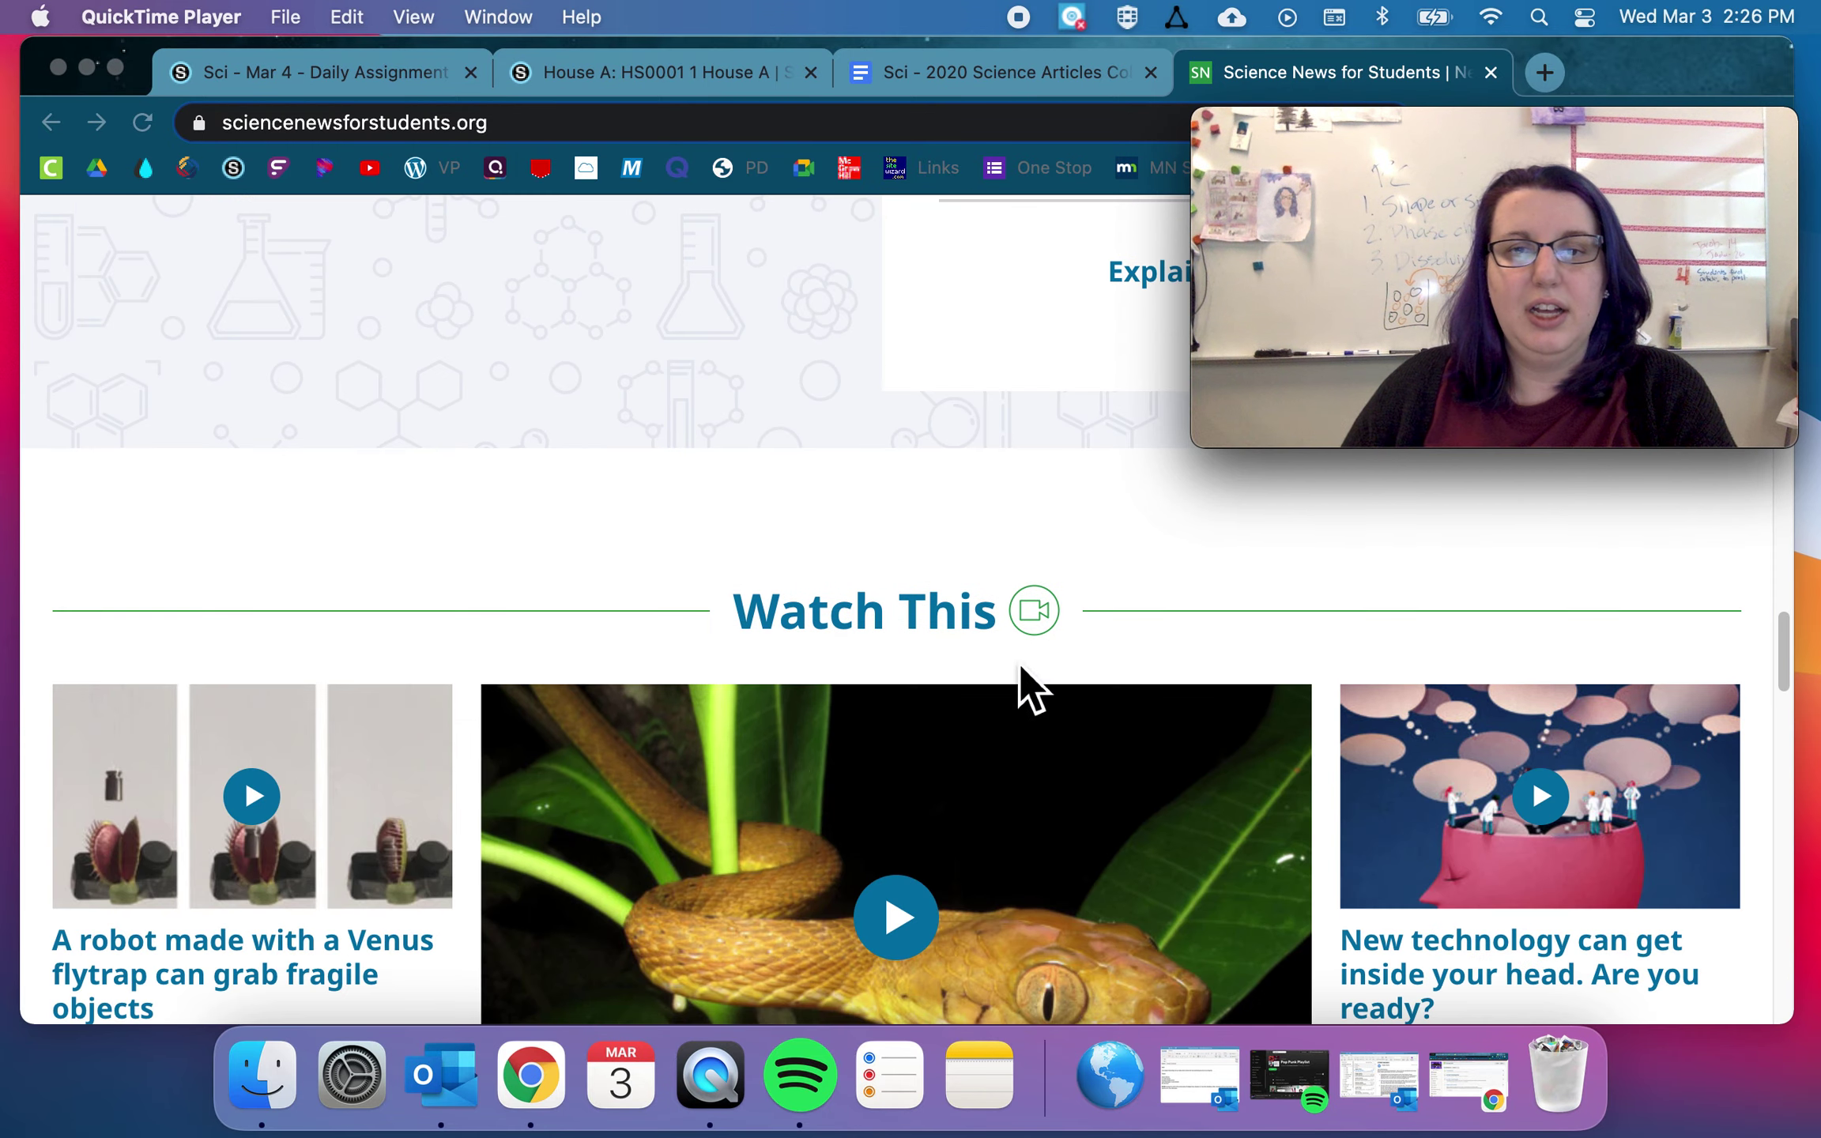
scroll(632, 703, "down", 15)
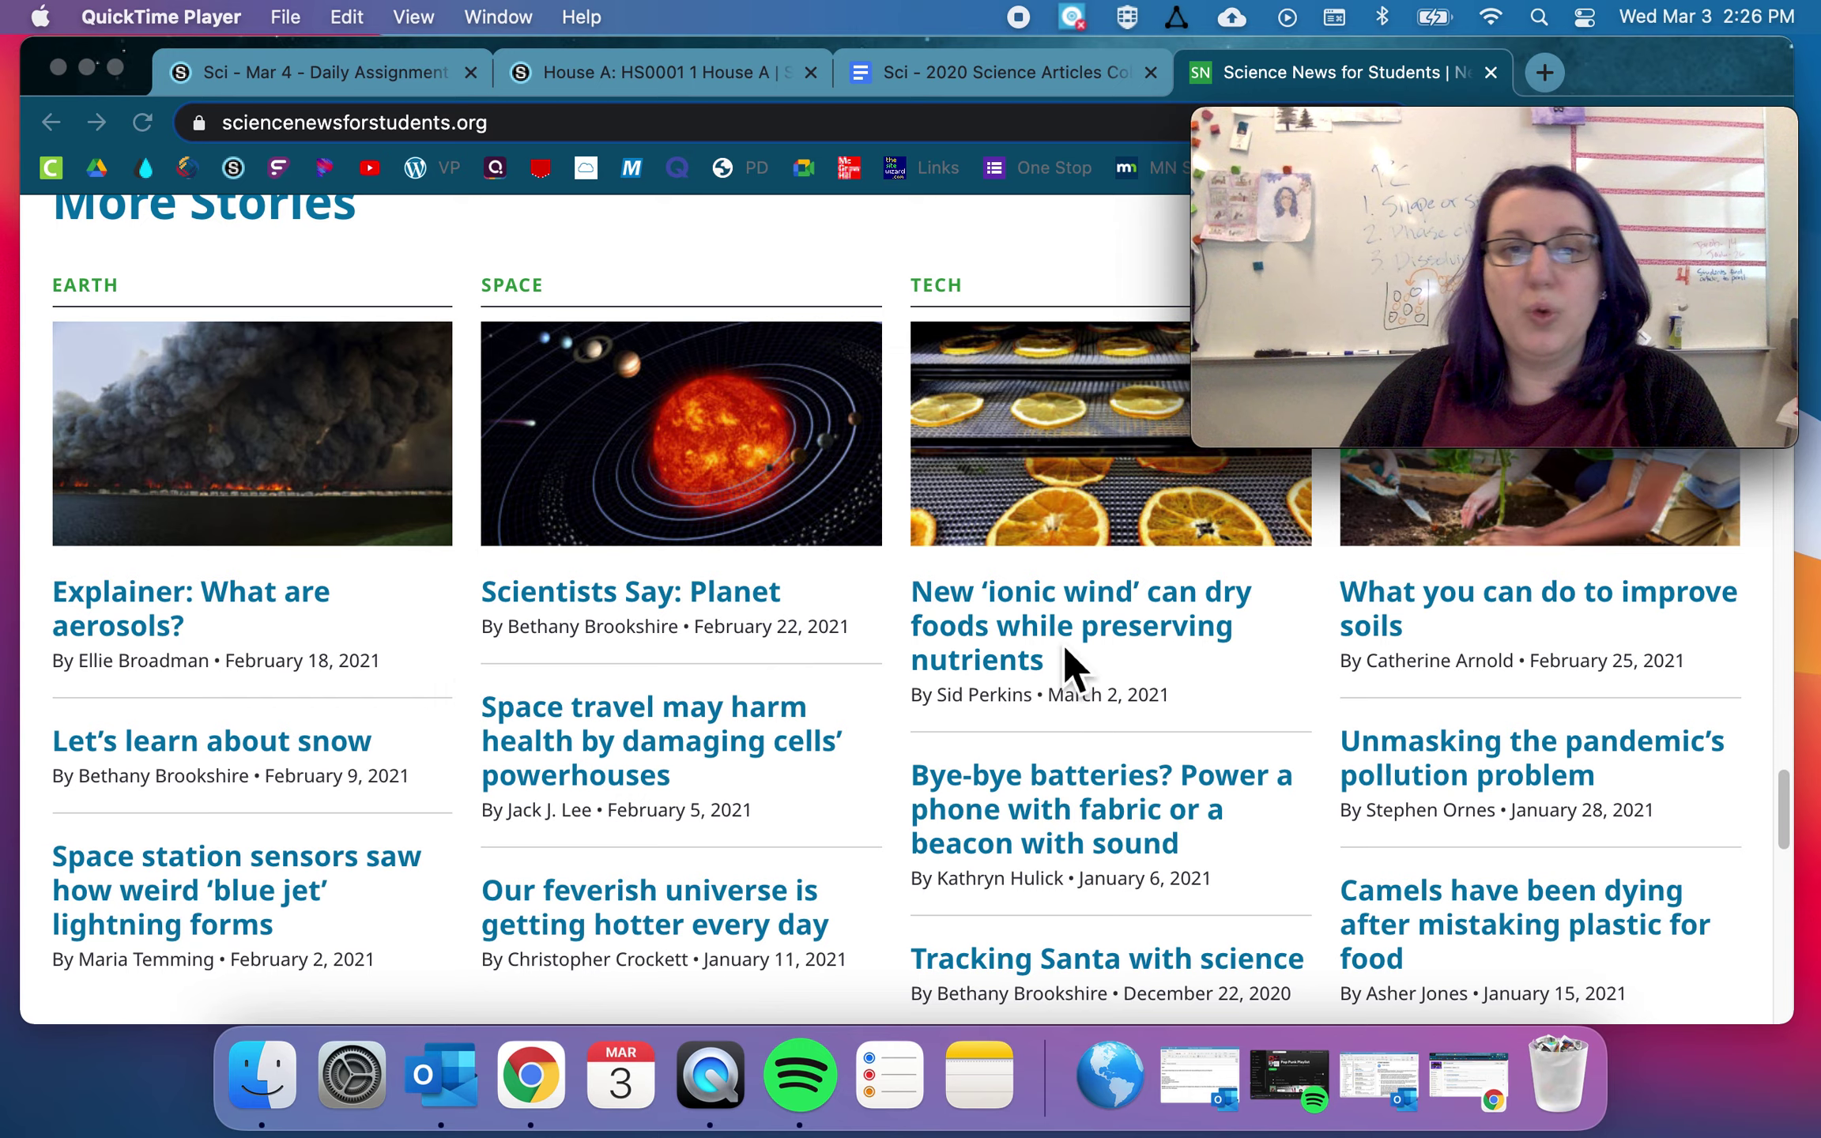
scroll(800, 821, "down", 5)
scroll(800, 812, "up", 7)
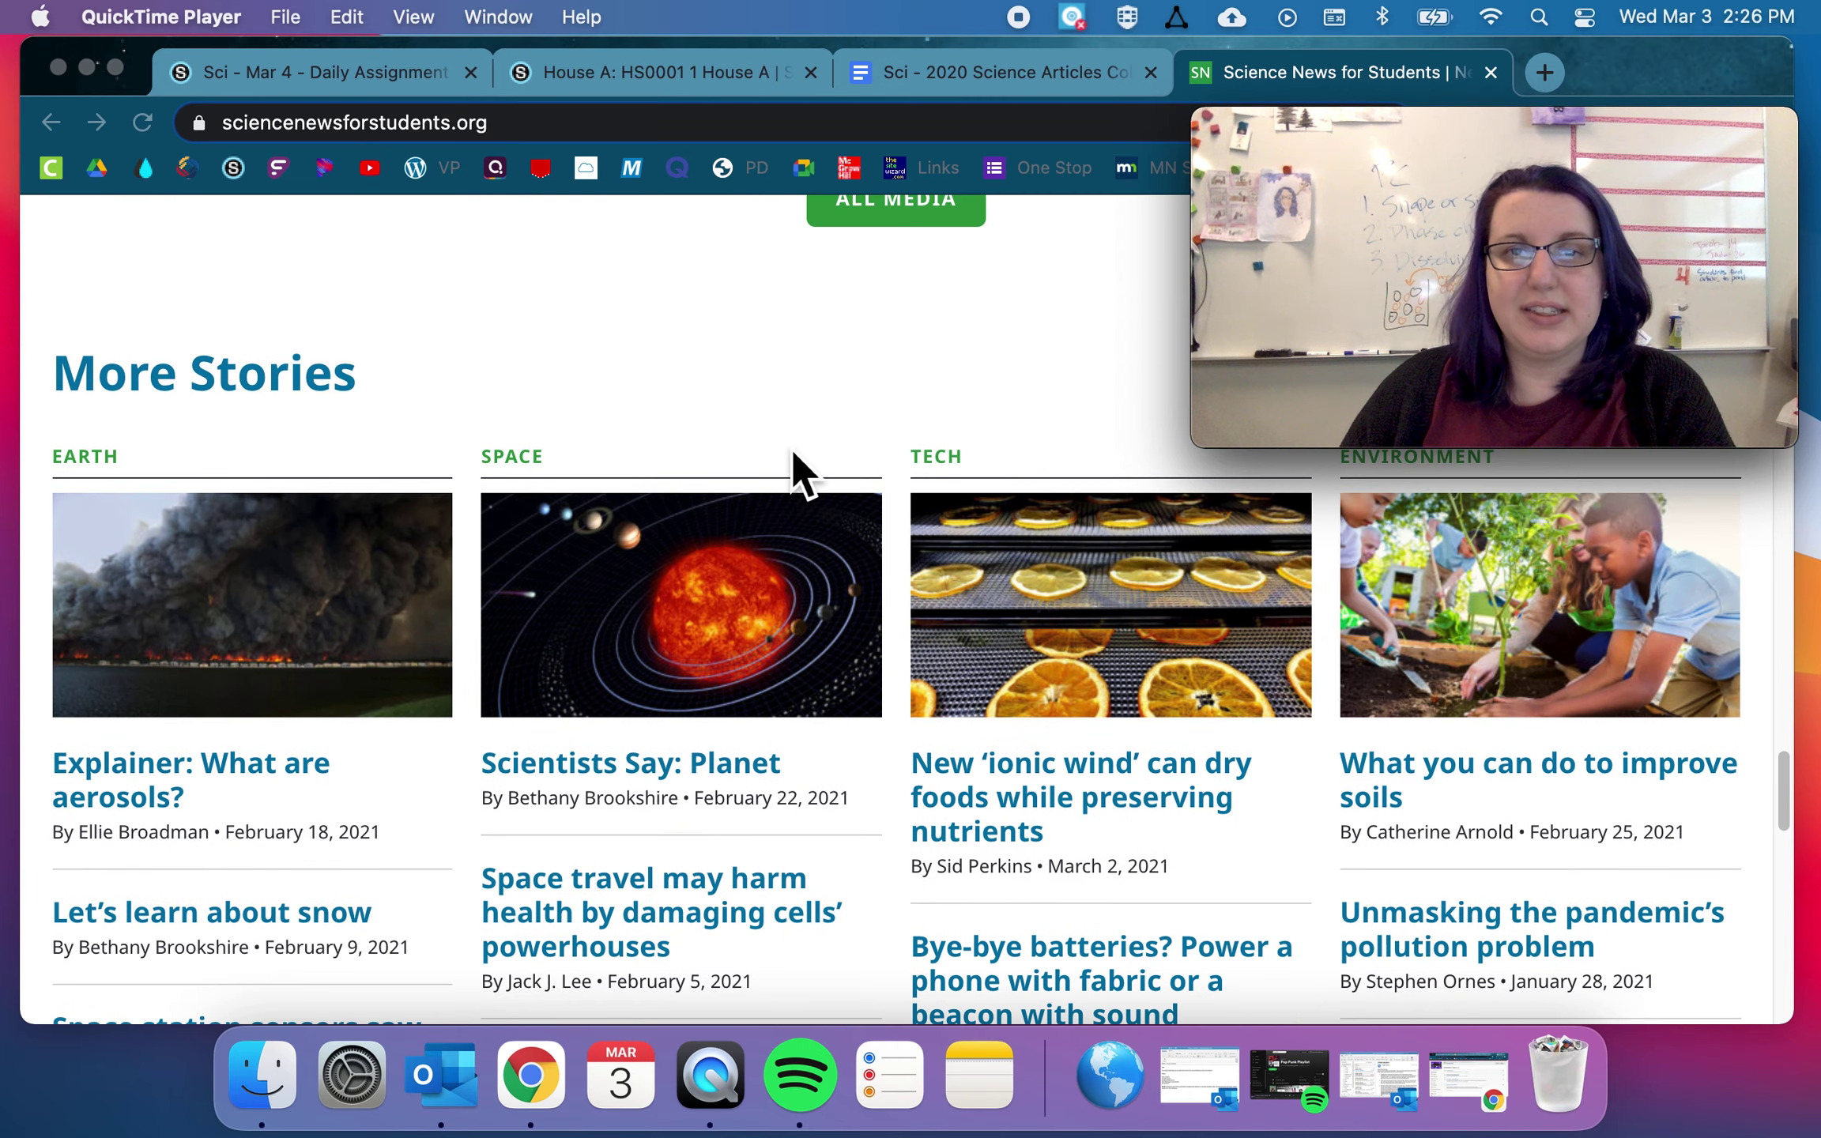
scroll(1062, 454, "up", 1)
scroll(1008, 568, "down", 12)
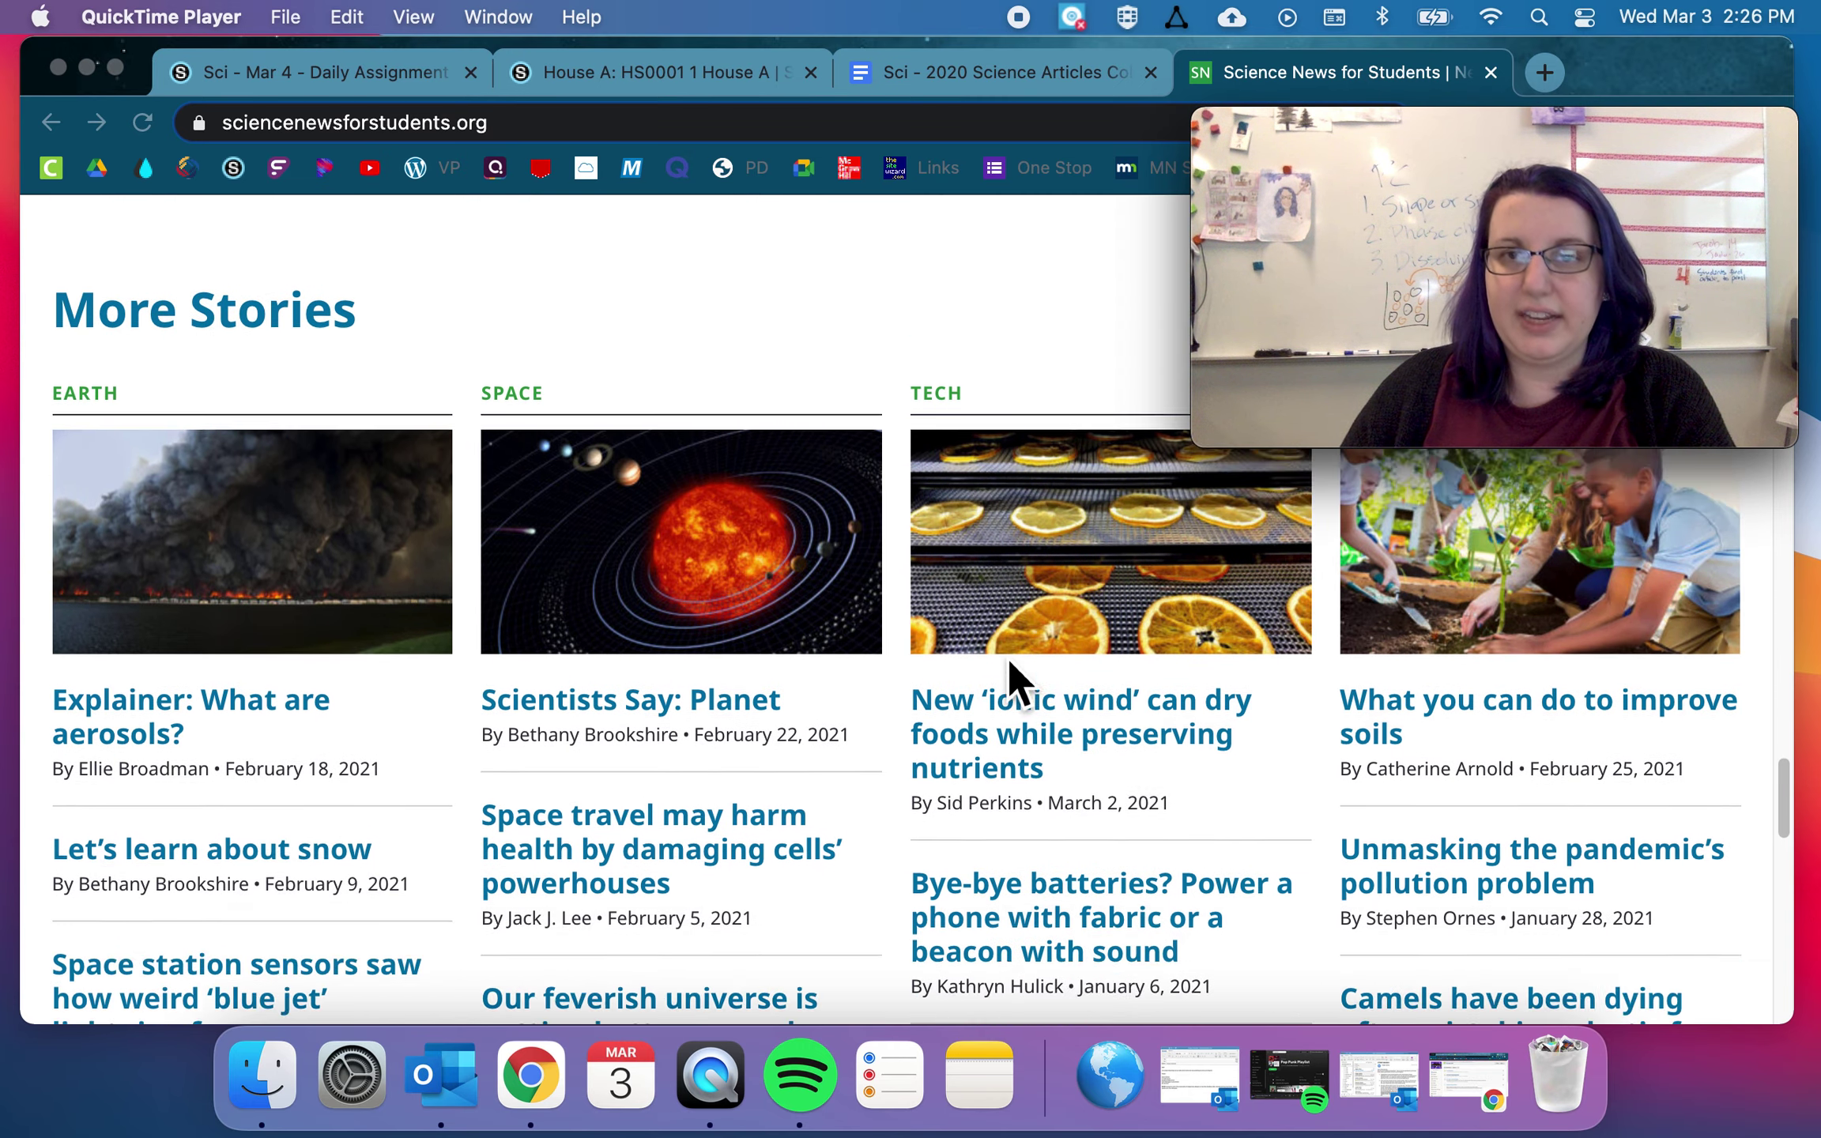
scroll(1159, 662, "up", 1)
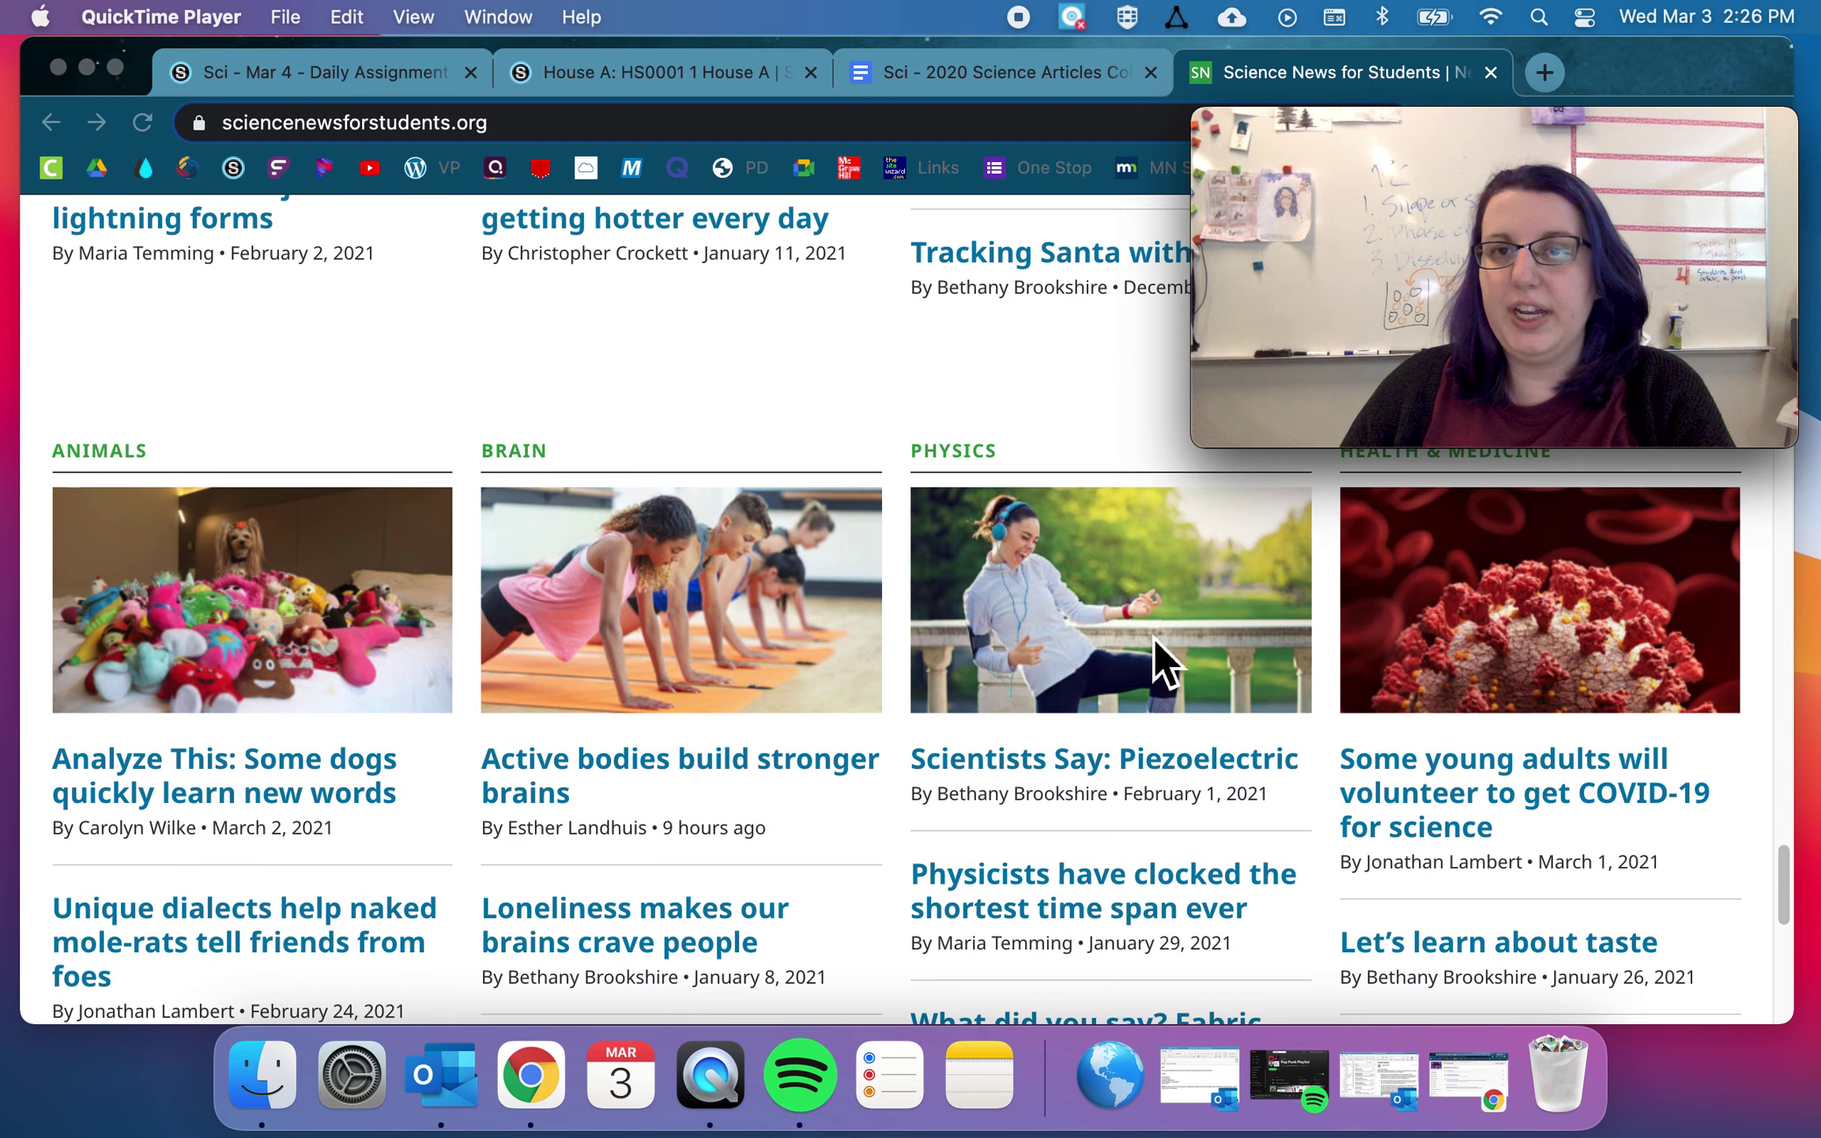
scroll(1048, 675, "down", 3)
scroll(920, 656, "up", 15)
scroll(914, 649, "up", 20)
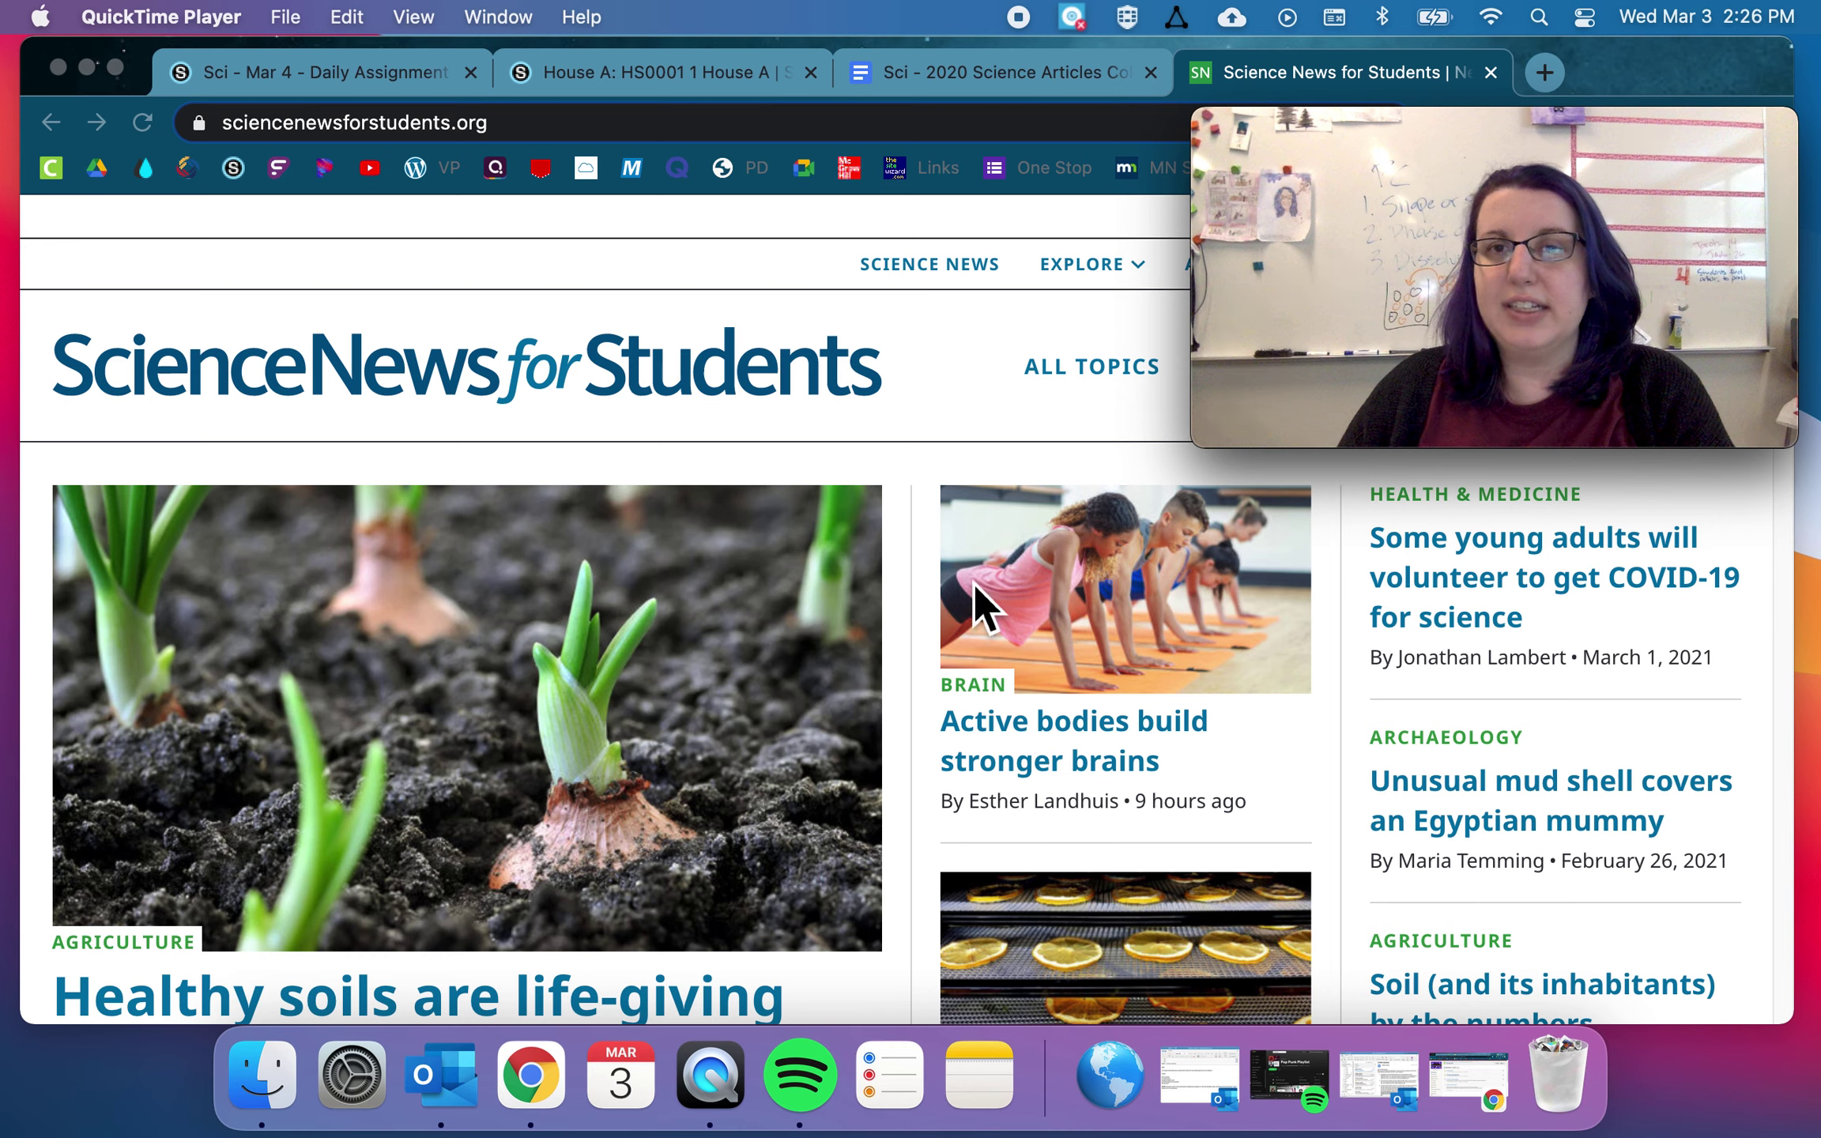
- Search Science News for Students for 'dinosaurs' and scroll through the results
left_click_drag(1536, 162, 616, 190)
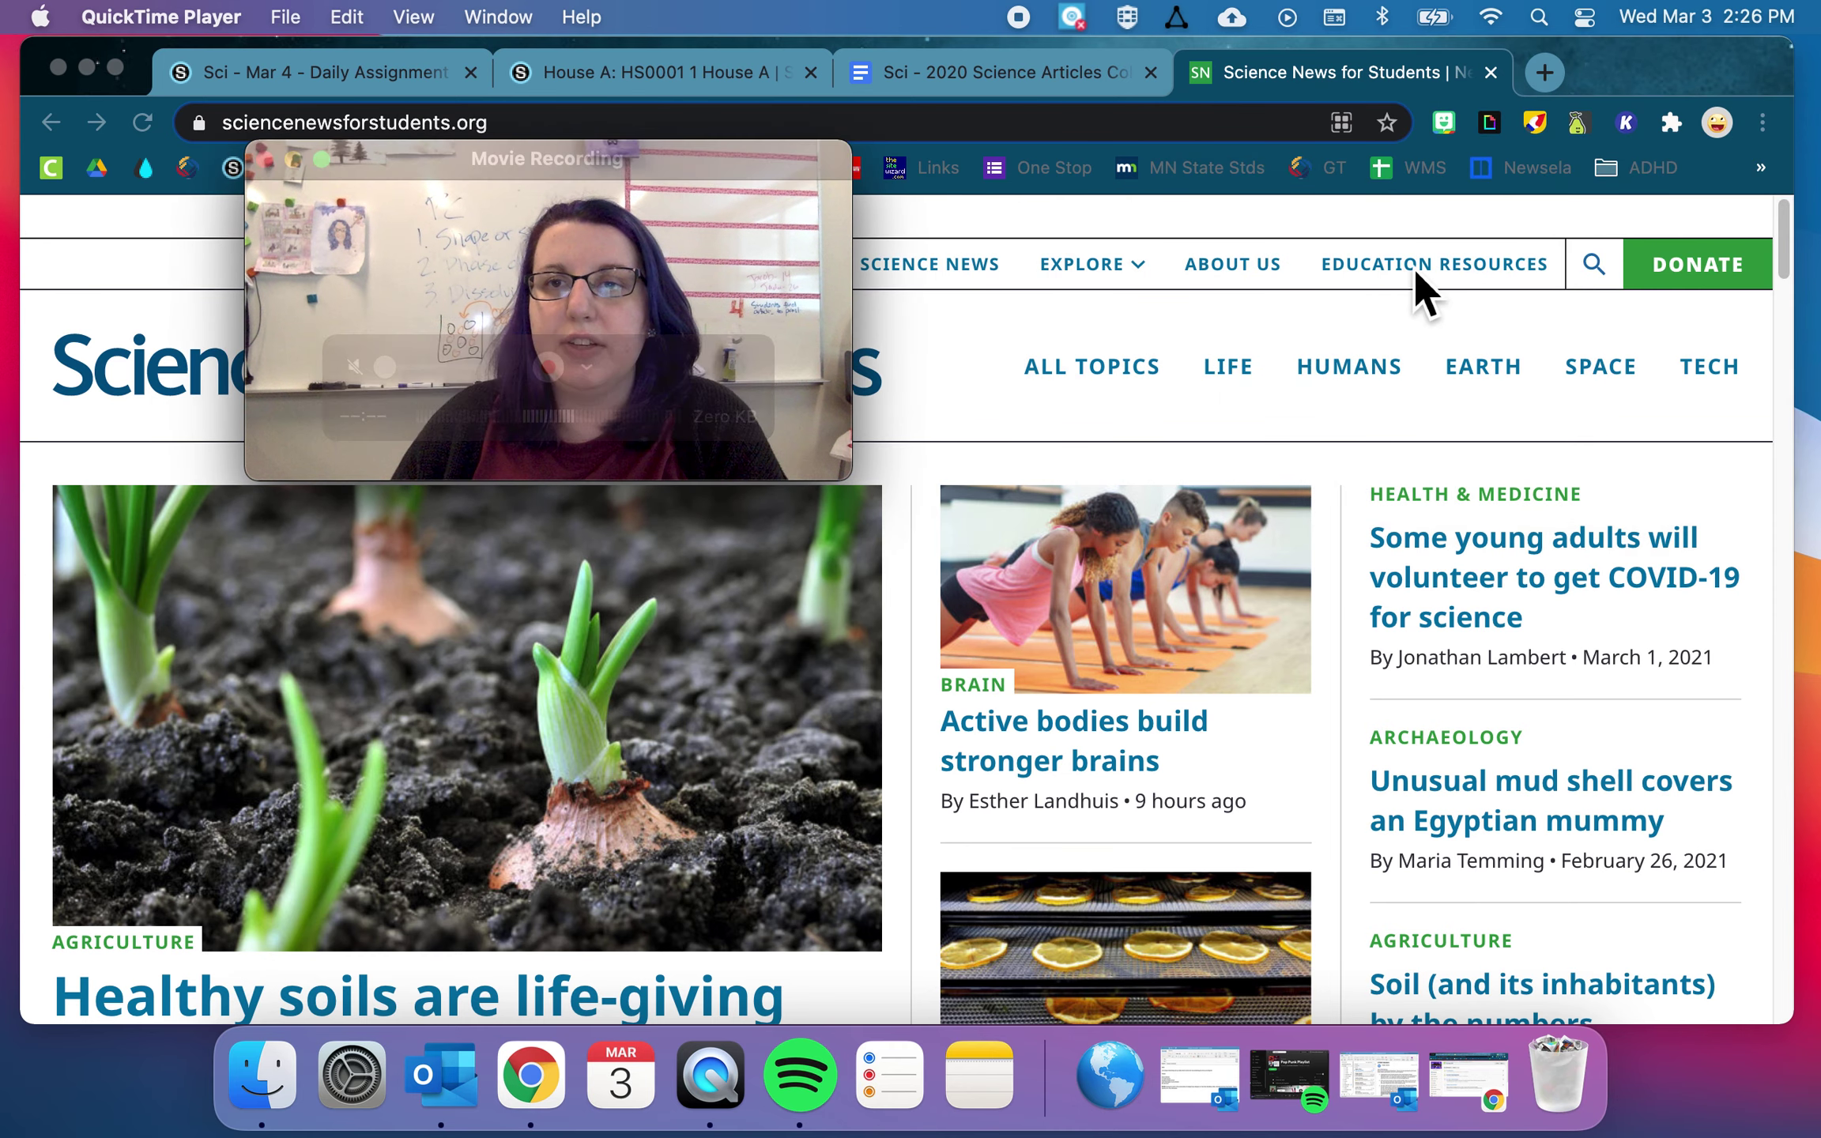
left_click(1593, 272)
left_click(1603, 267)
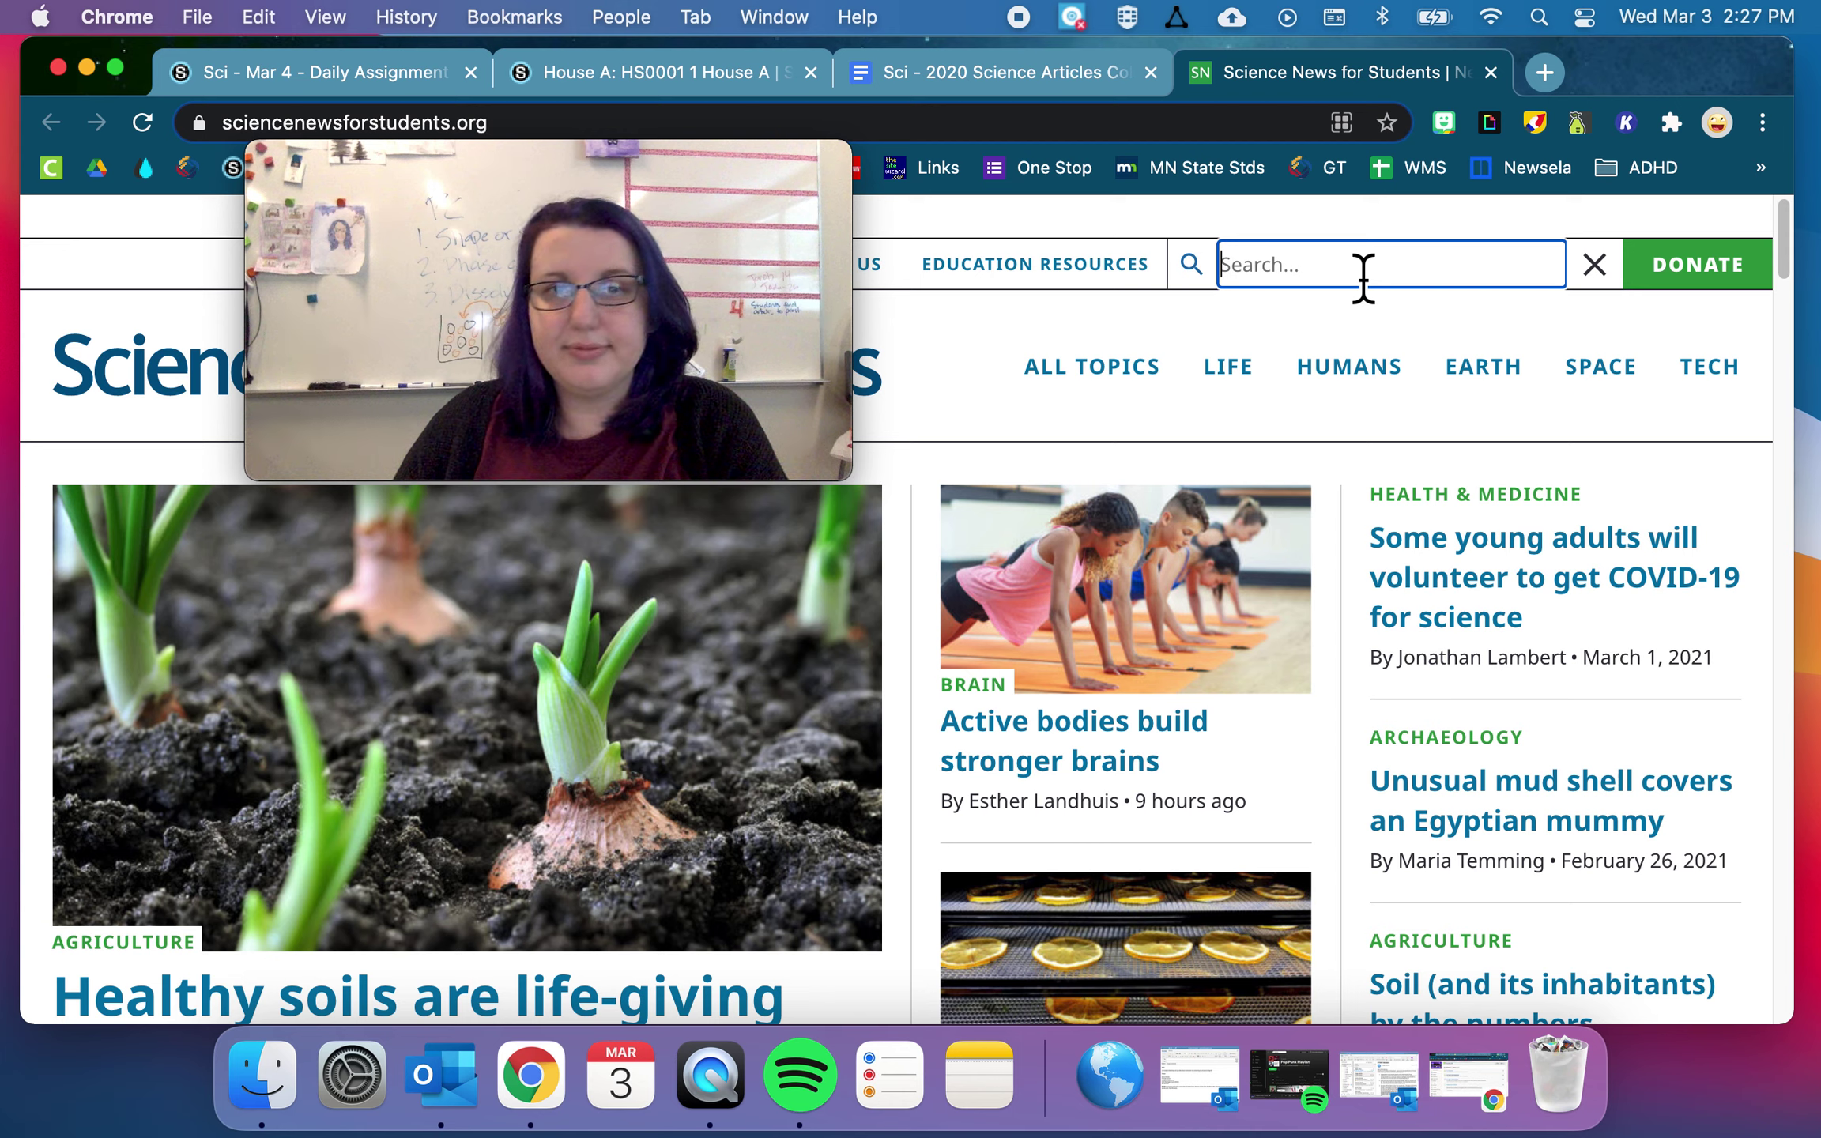
type("dinas")
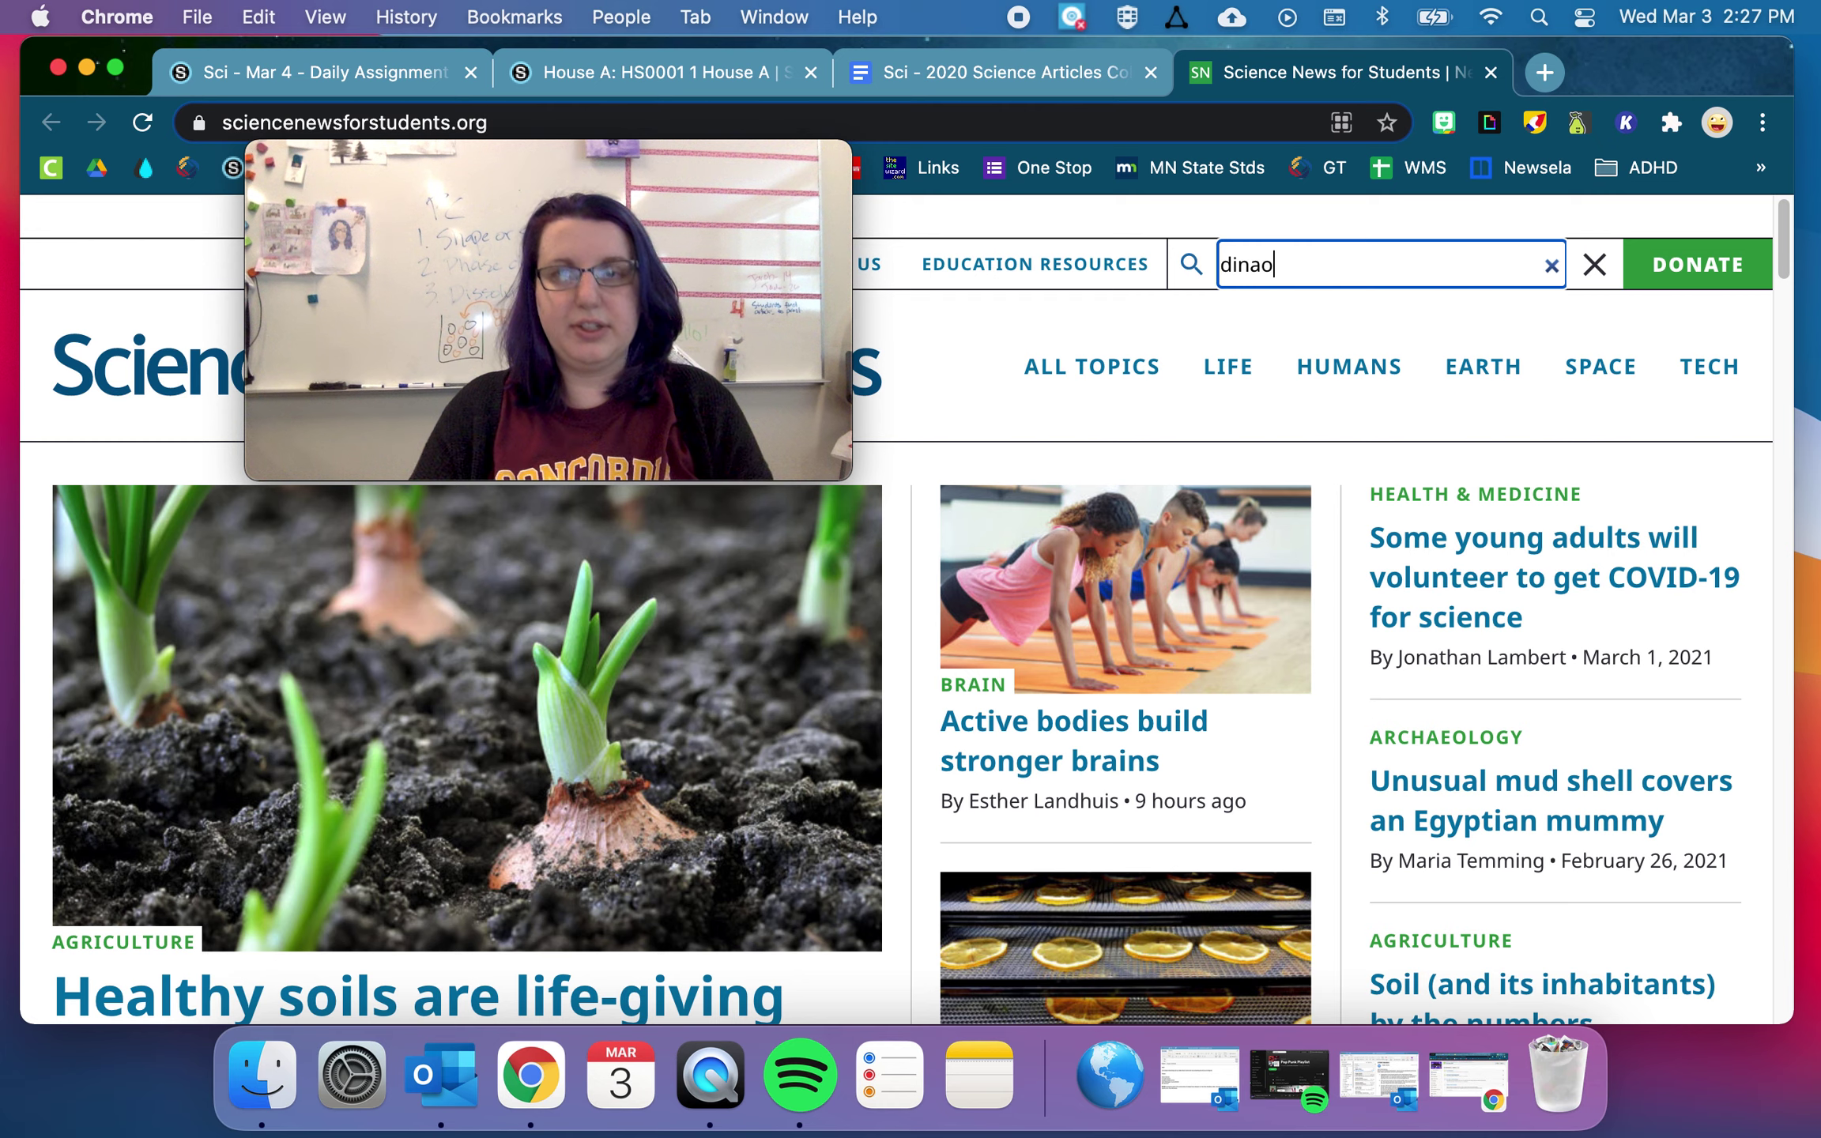
key("BackSpace")
key("BackSpace")
type("osaurs")
key("Return")
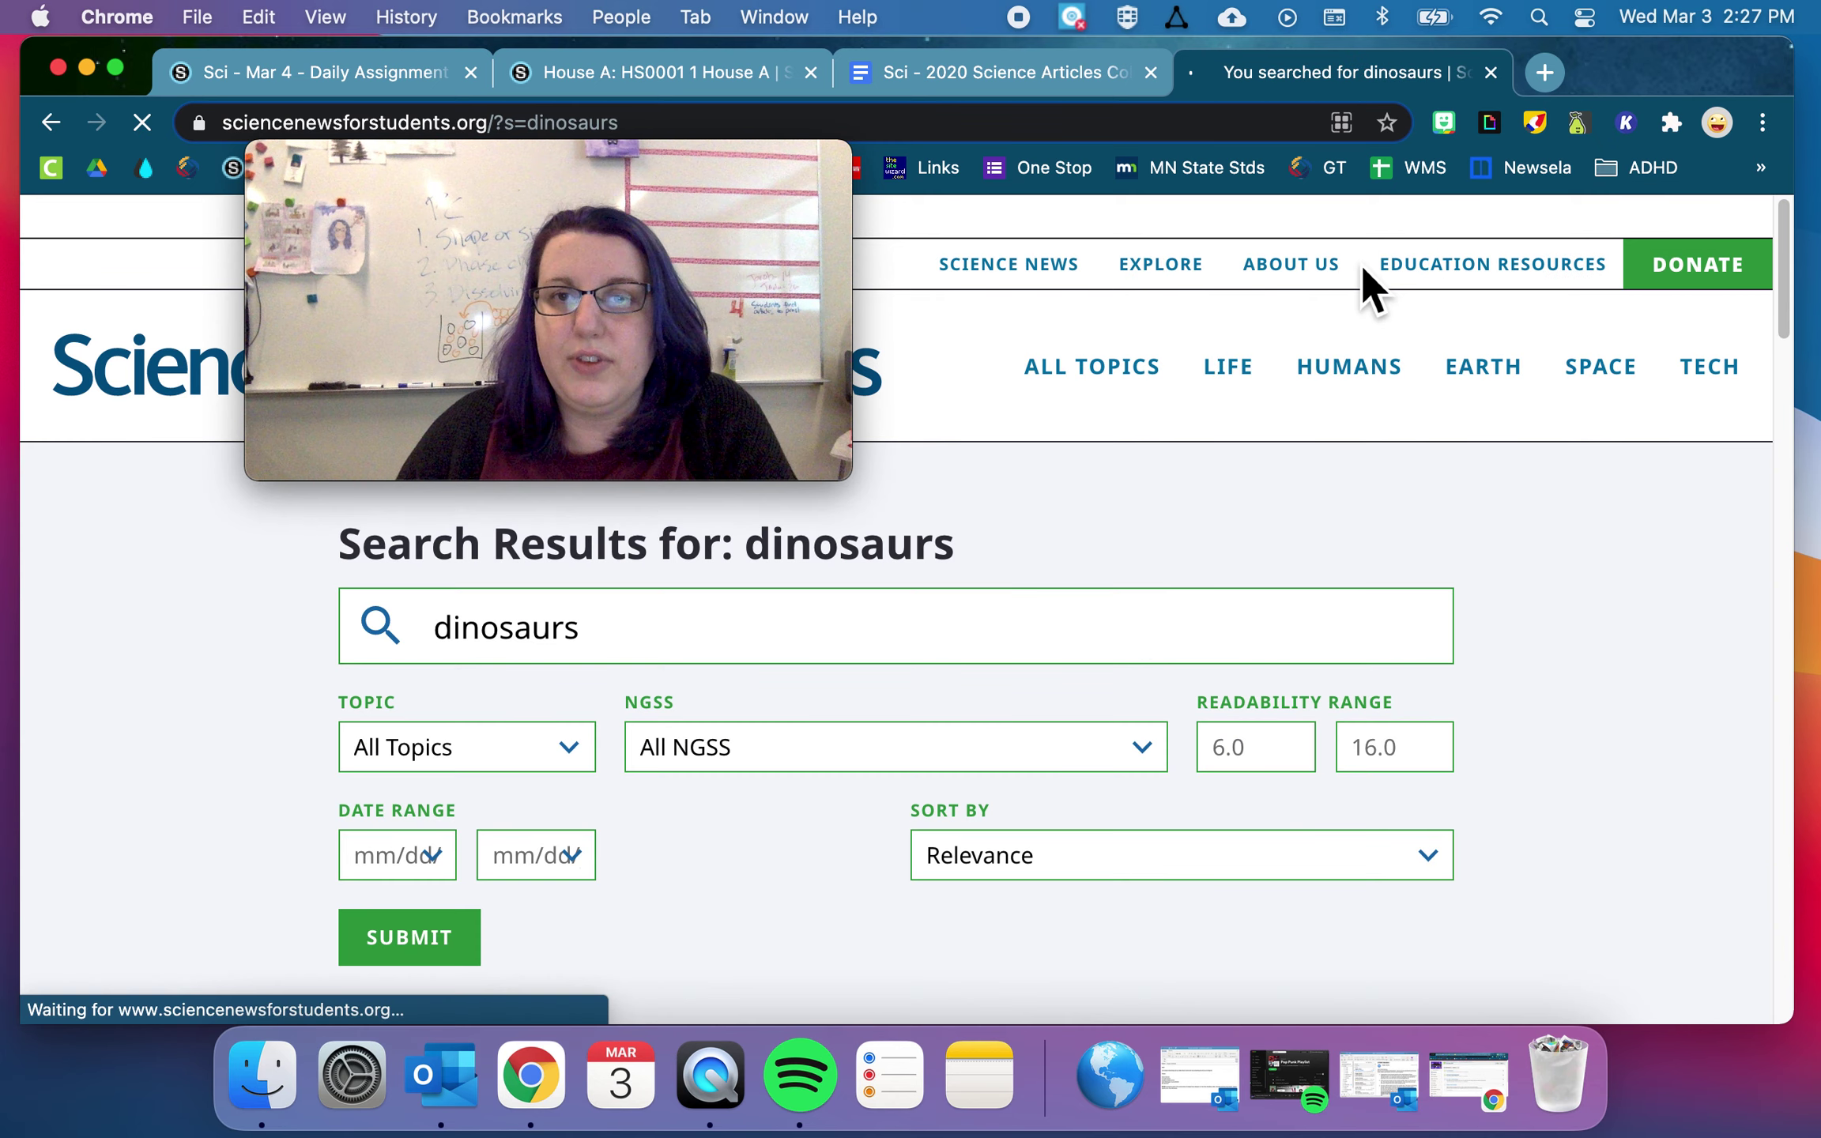
scroll(1051, 710, "down", 10)
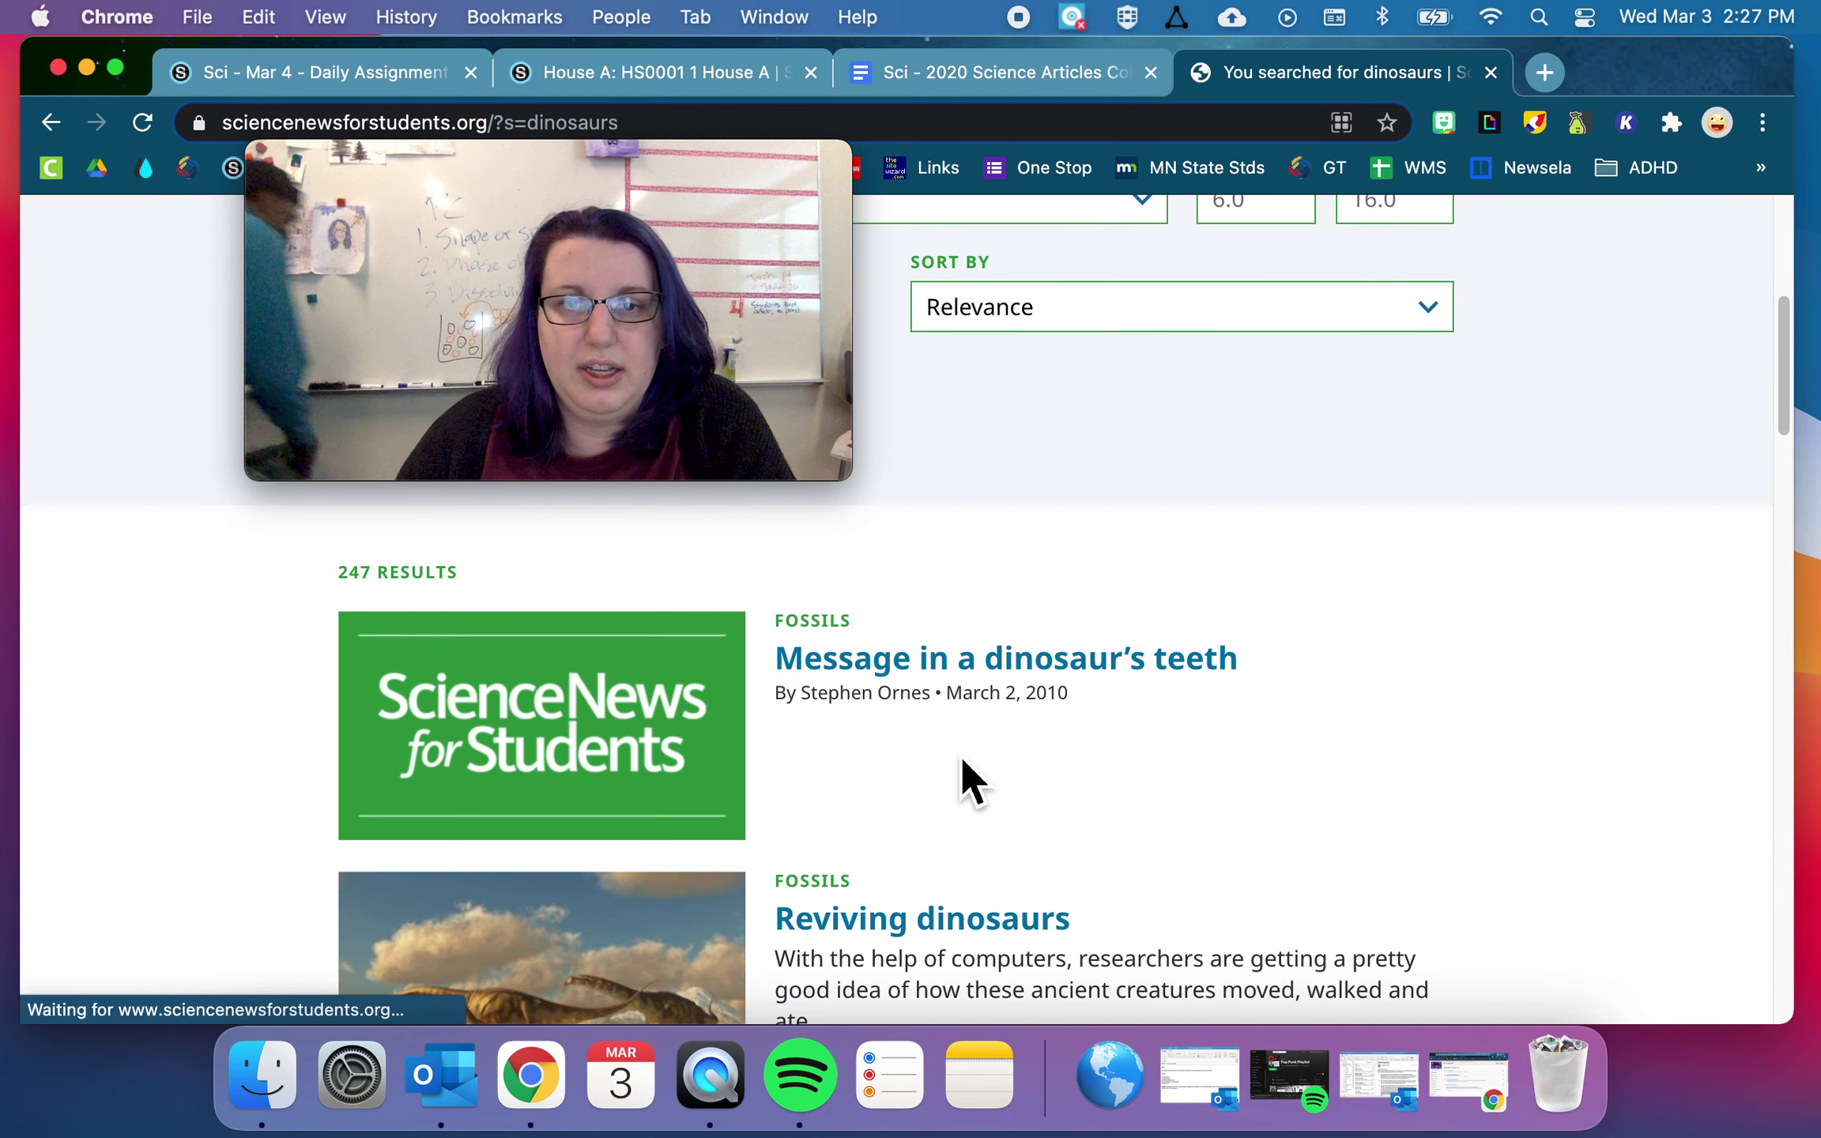
scroll(980, 719, "down", 6)
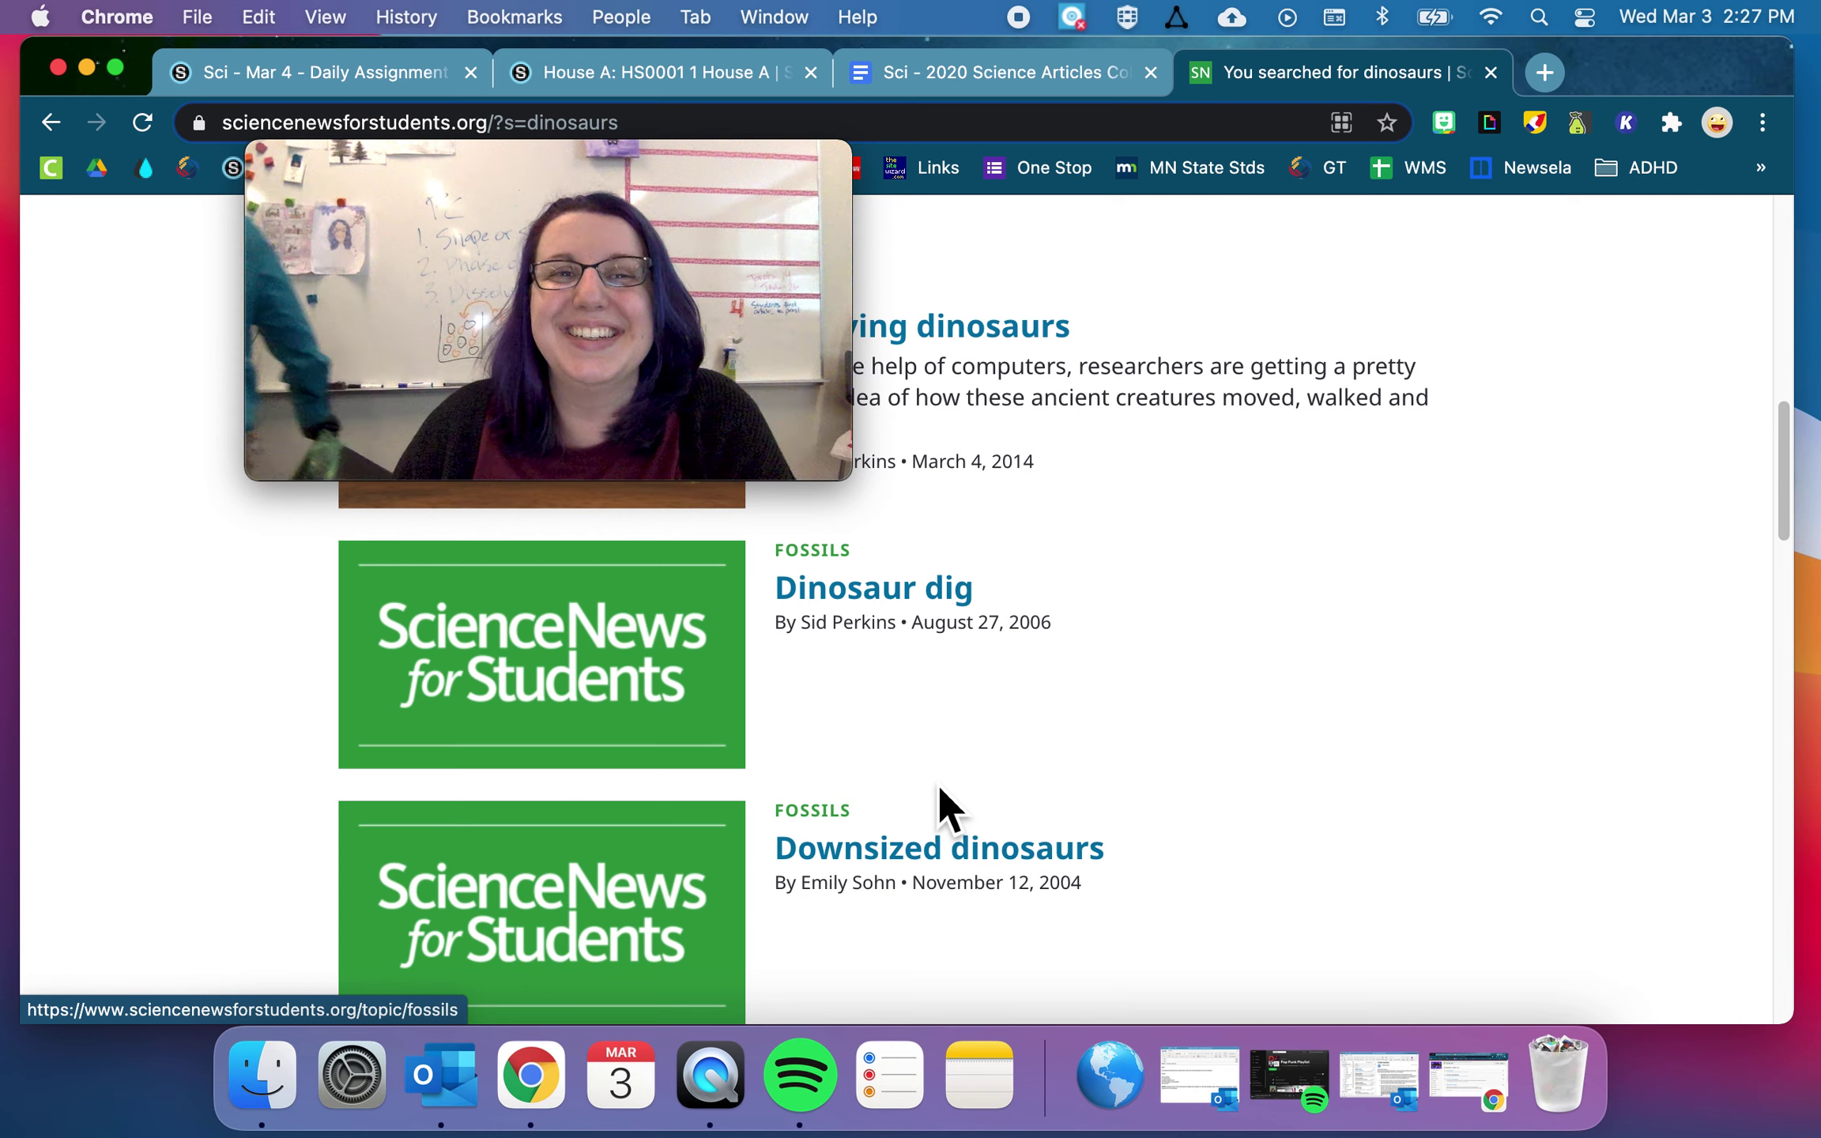
scroll(935, 785, "down", 8)
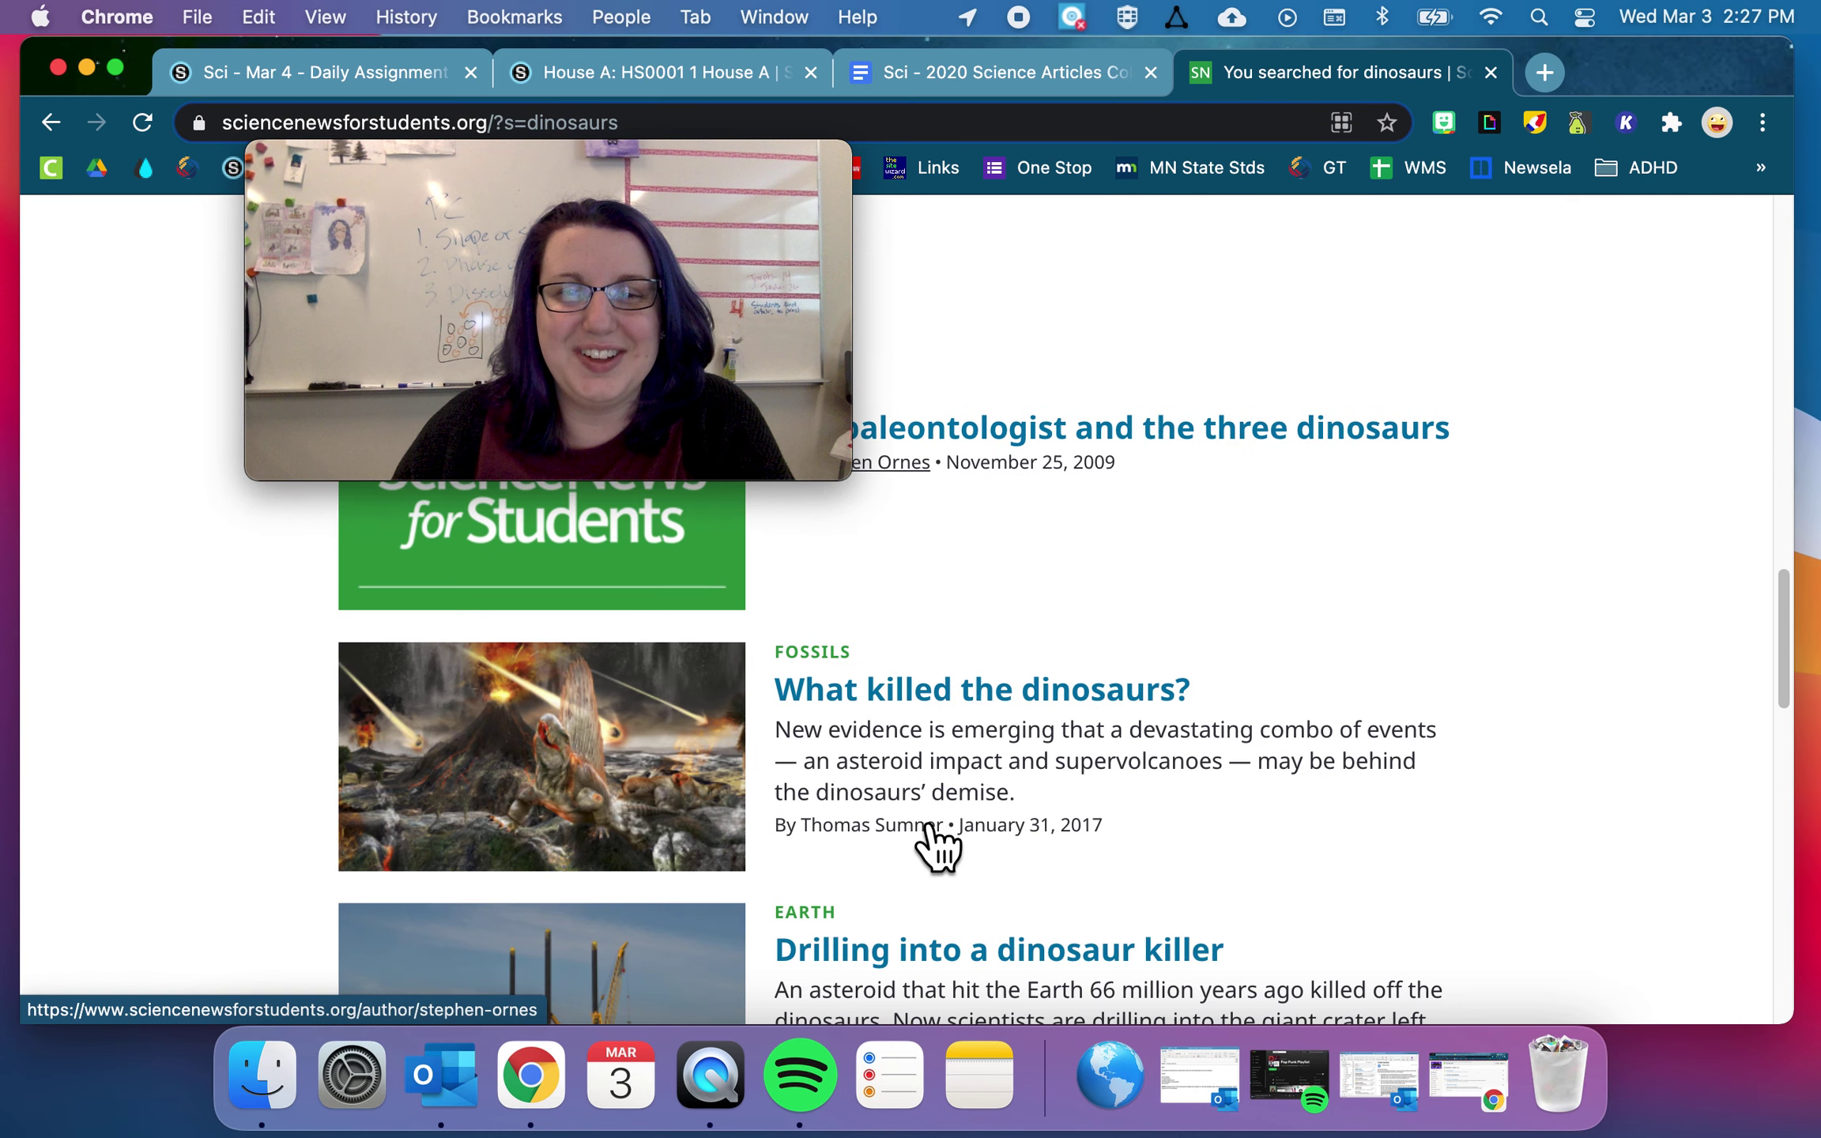
scroll(920, 821, "up", 20)
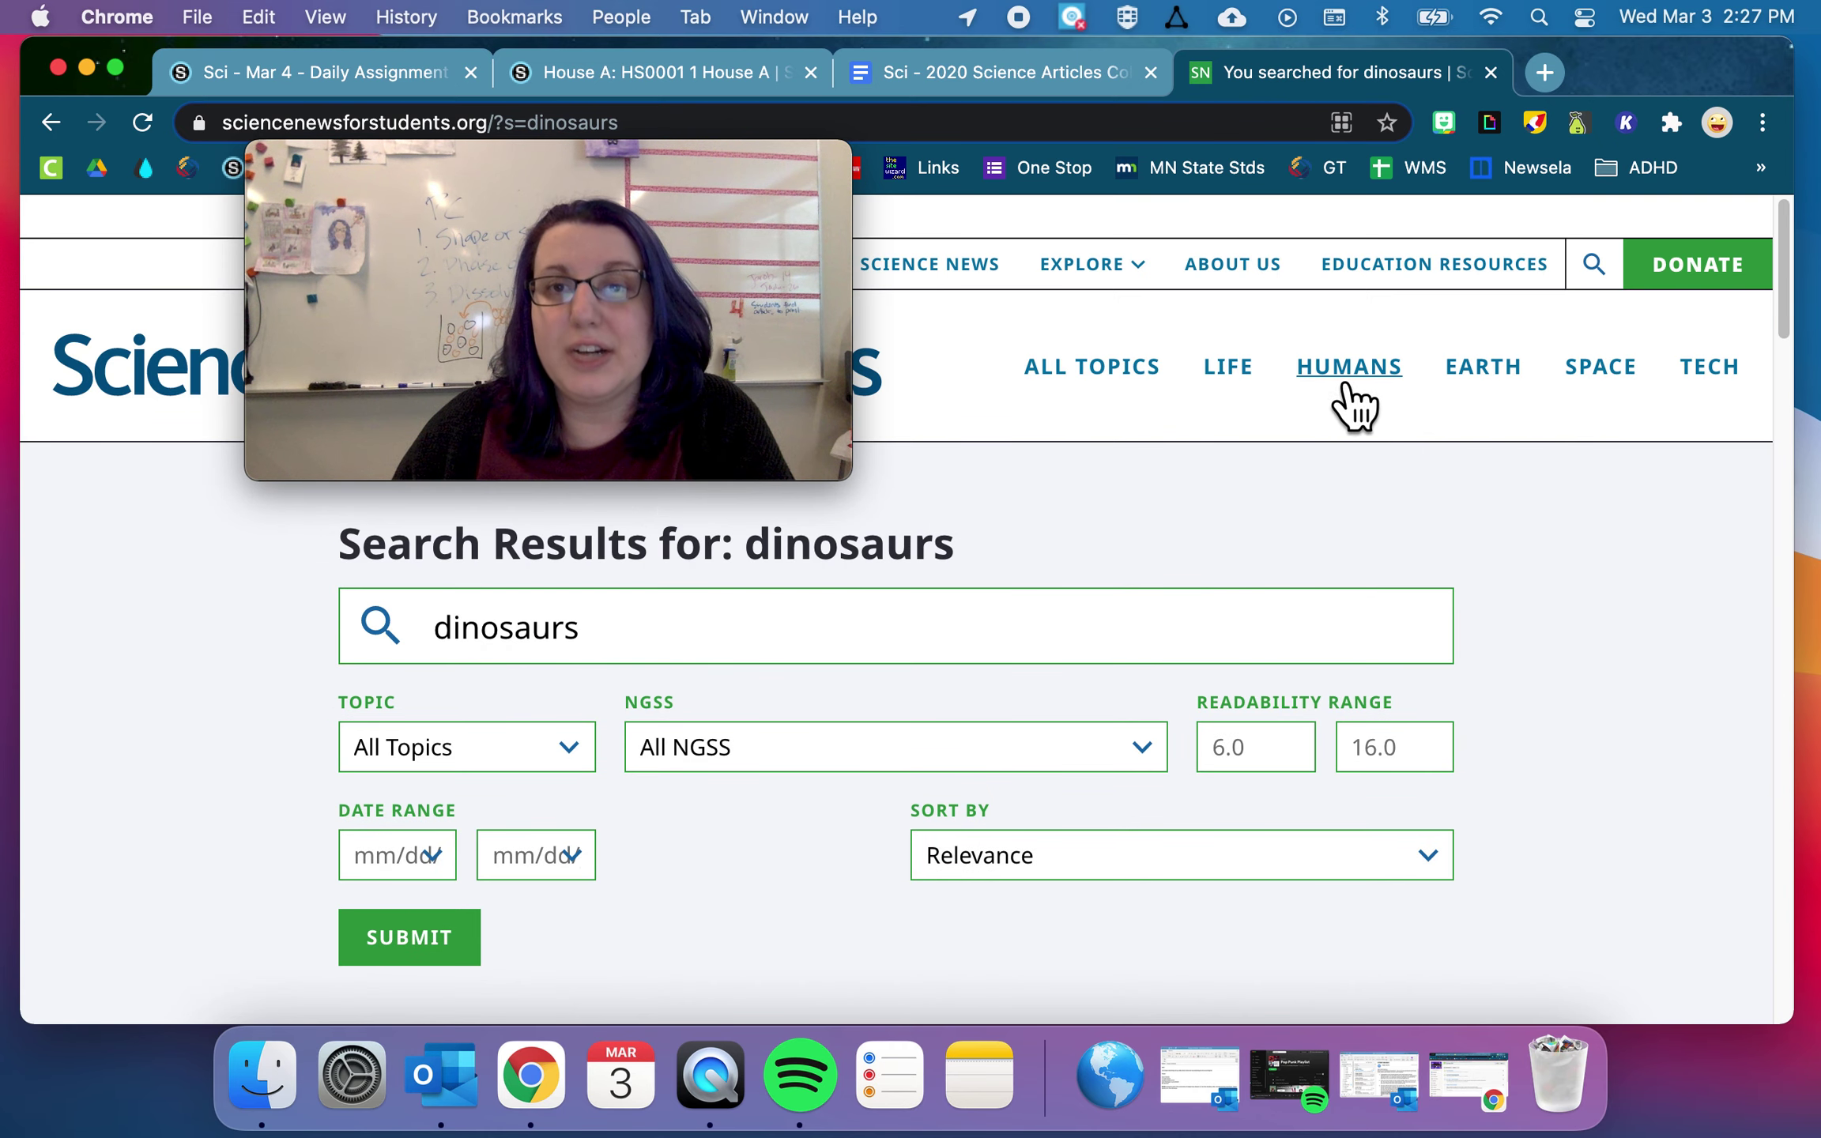
- Open the Space topic page from the site's navigation bar
mouse_move(1615, 383)
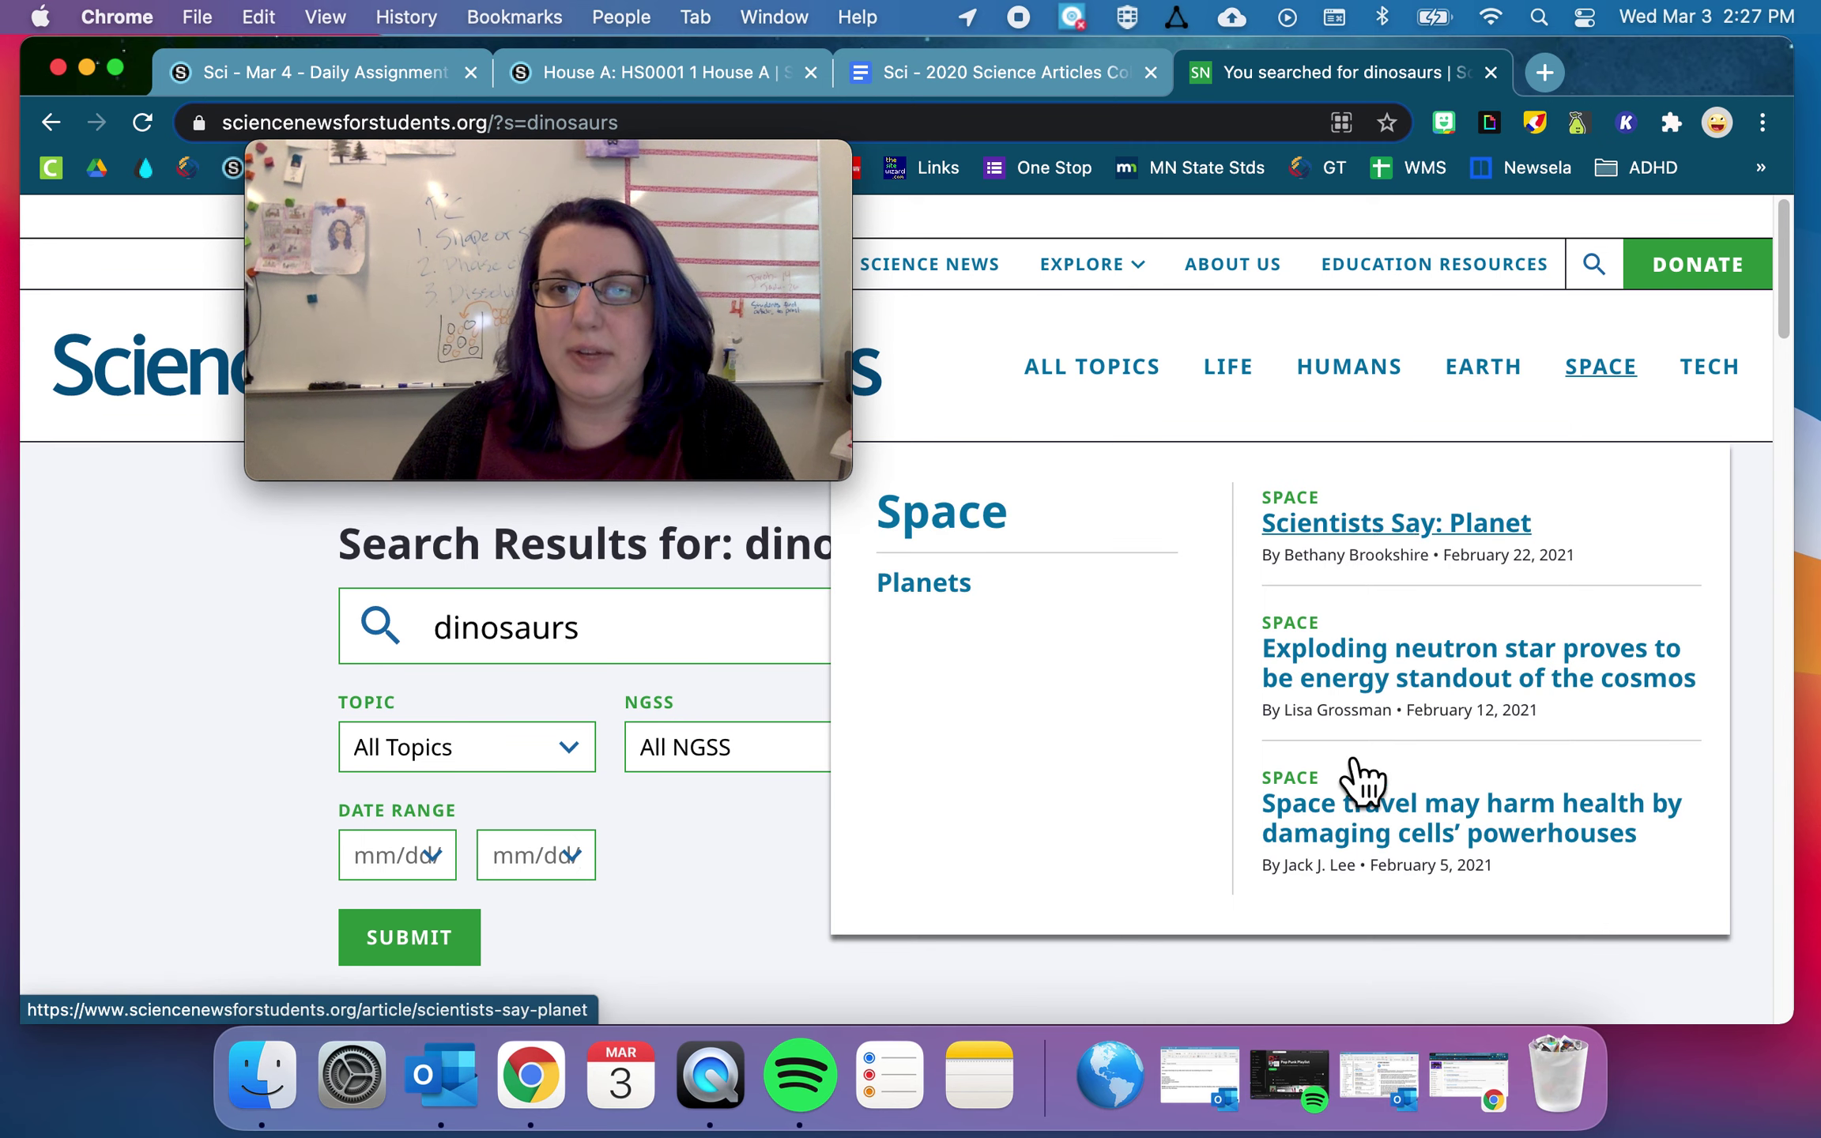
left_click(970, 539)
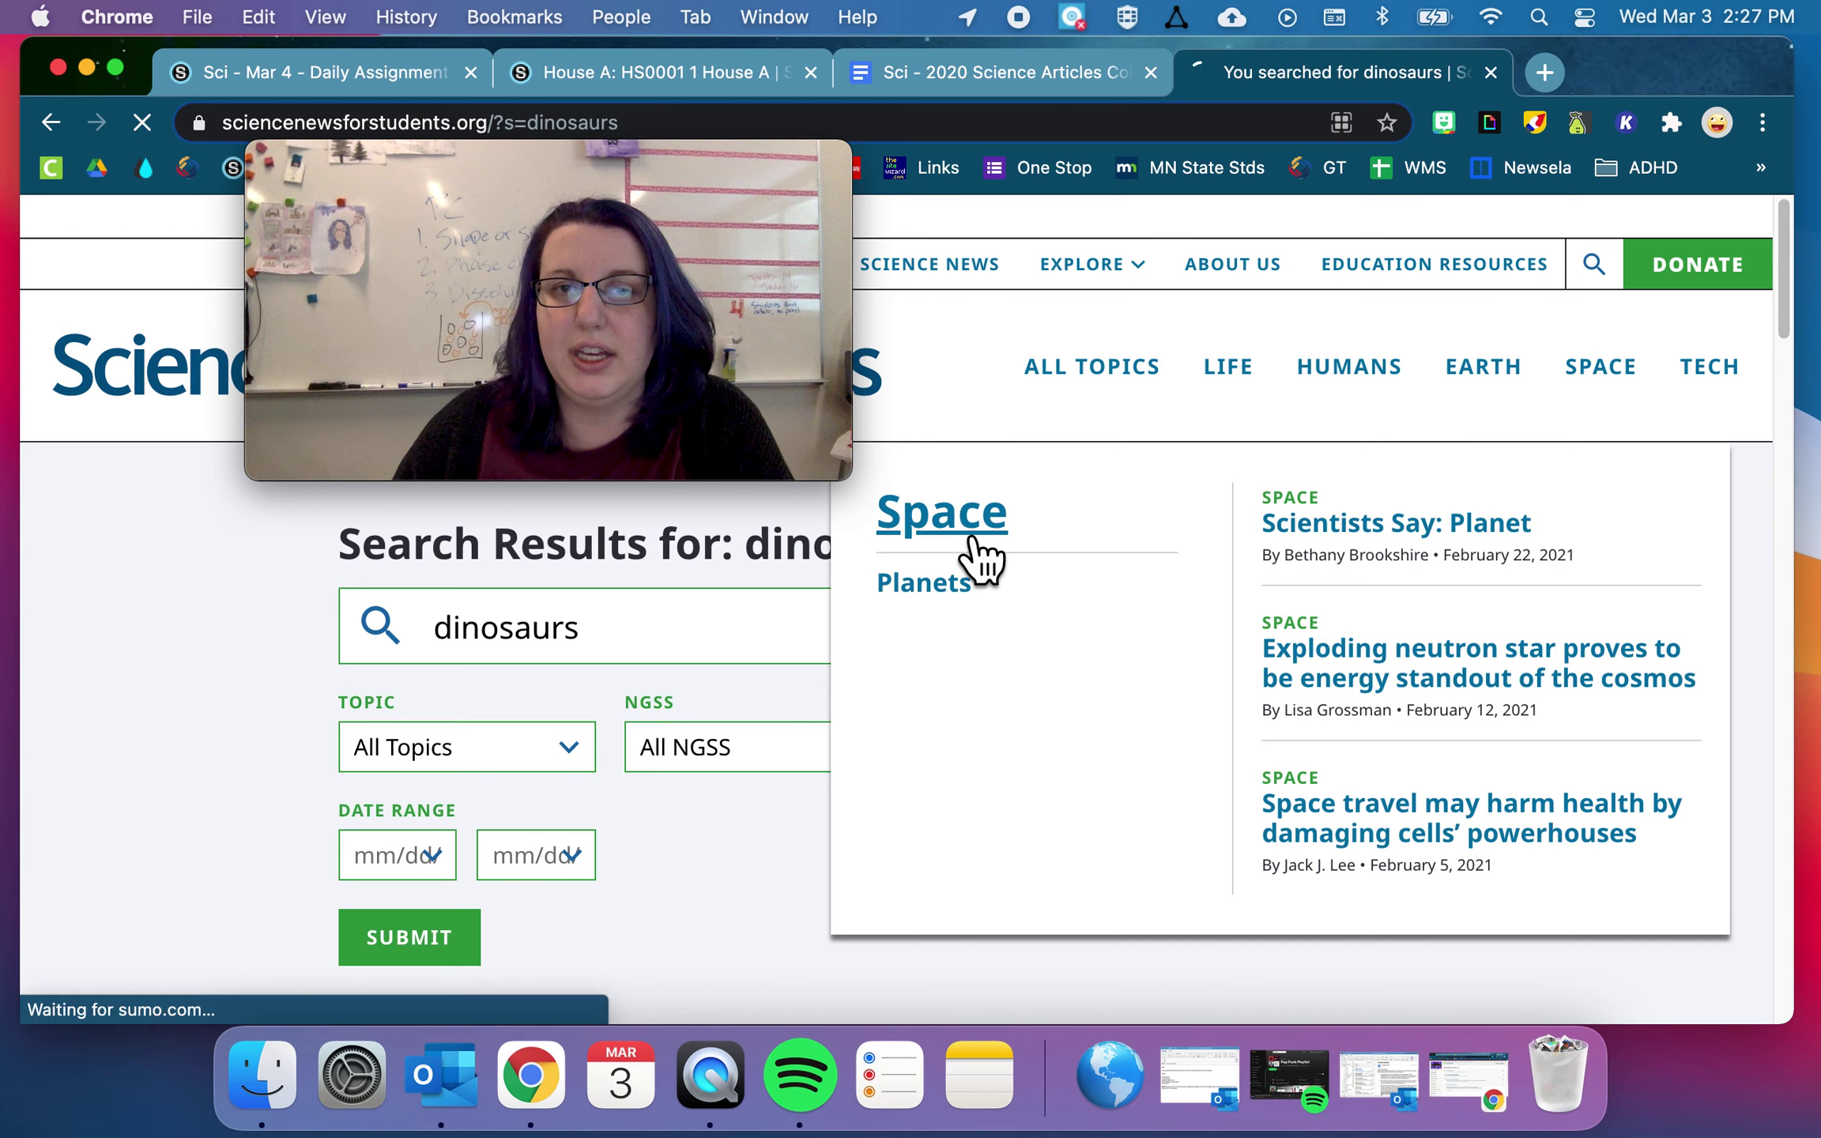
mouse_move(734, 249)
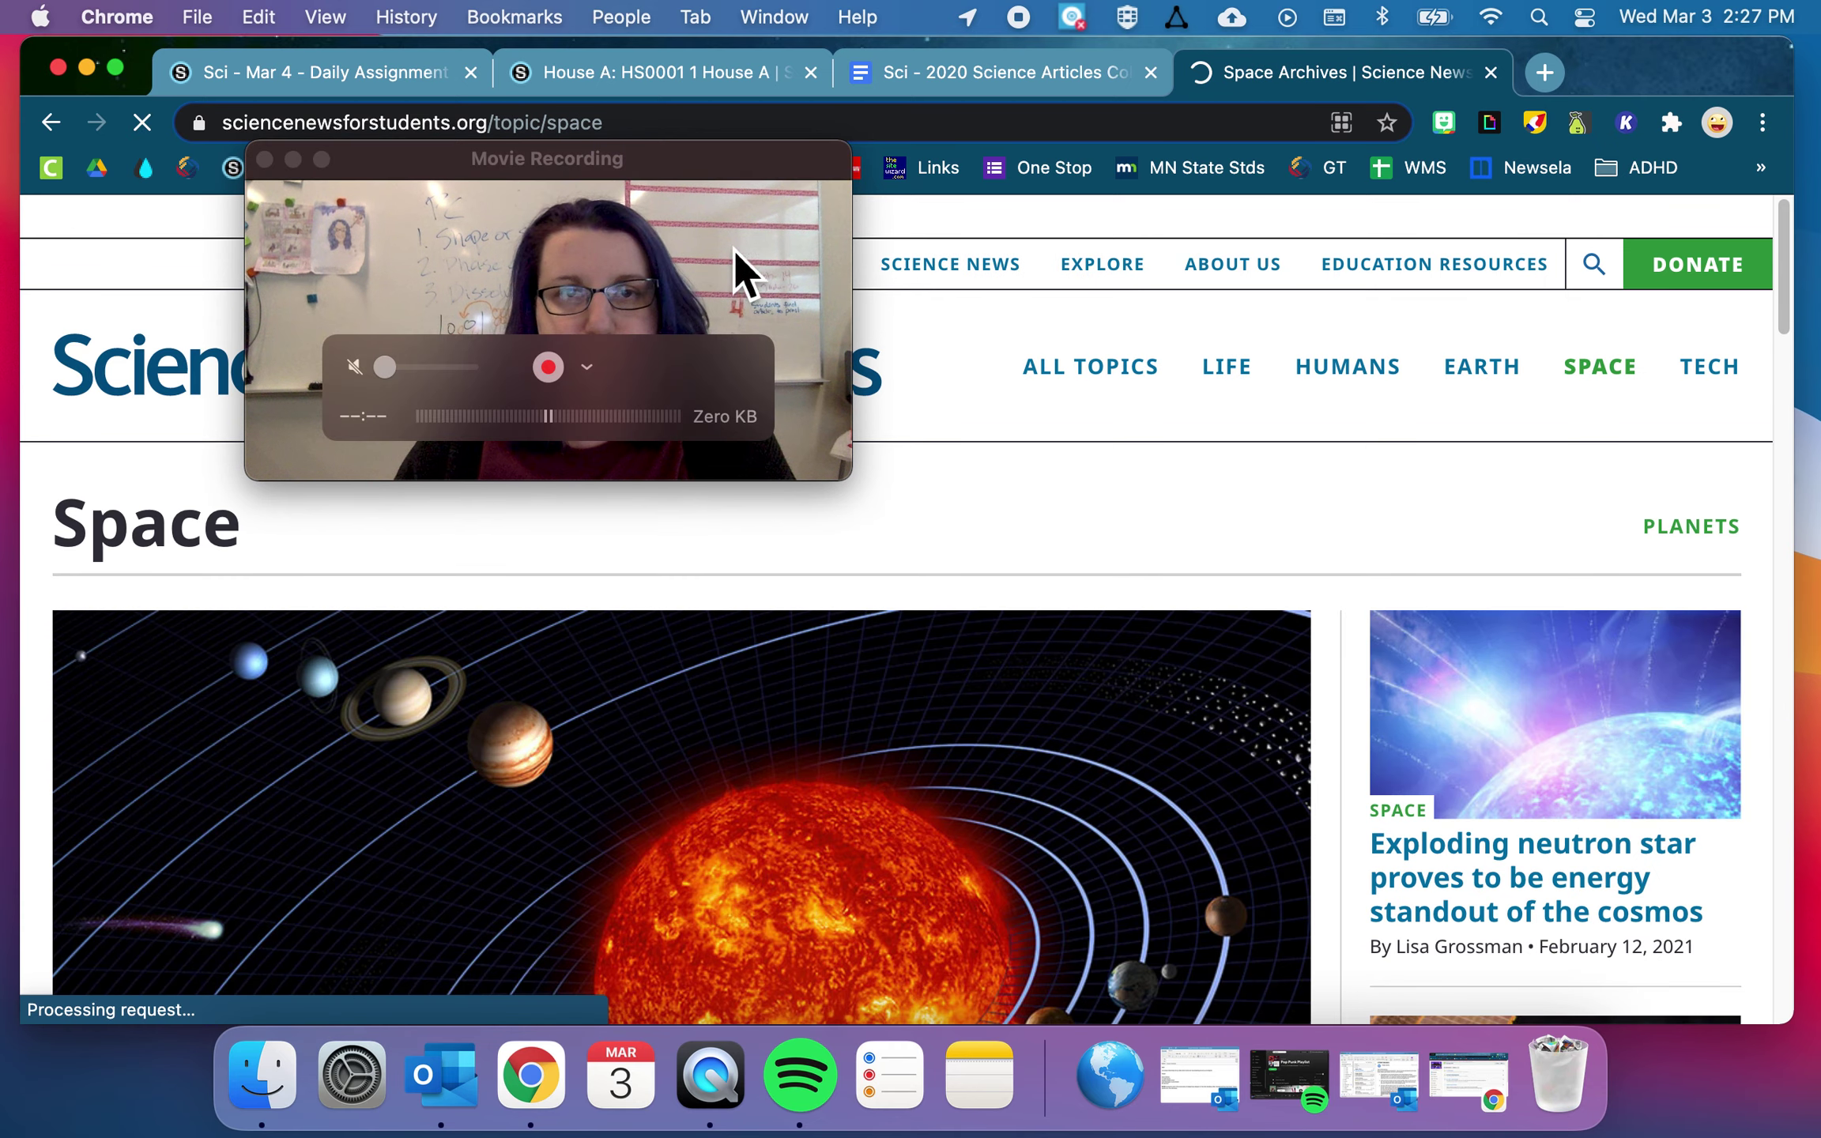
left_click_drag(734, 249, 1604, 150)
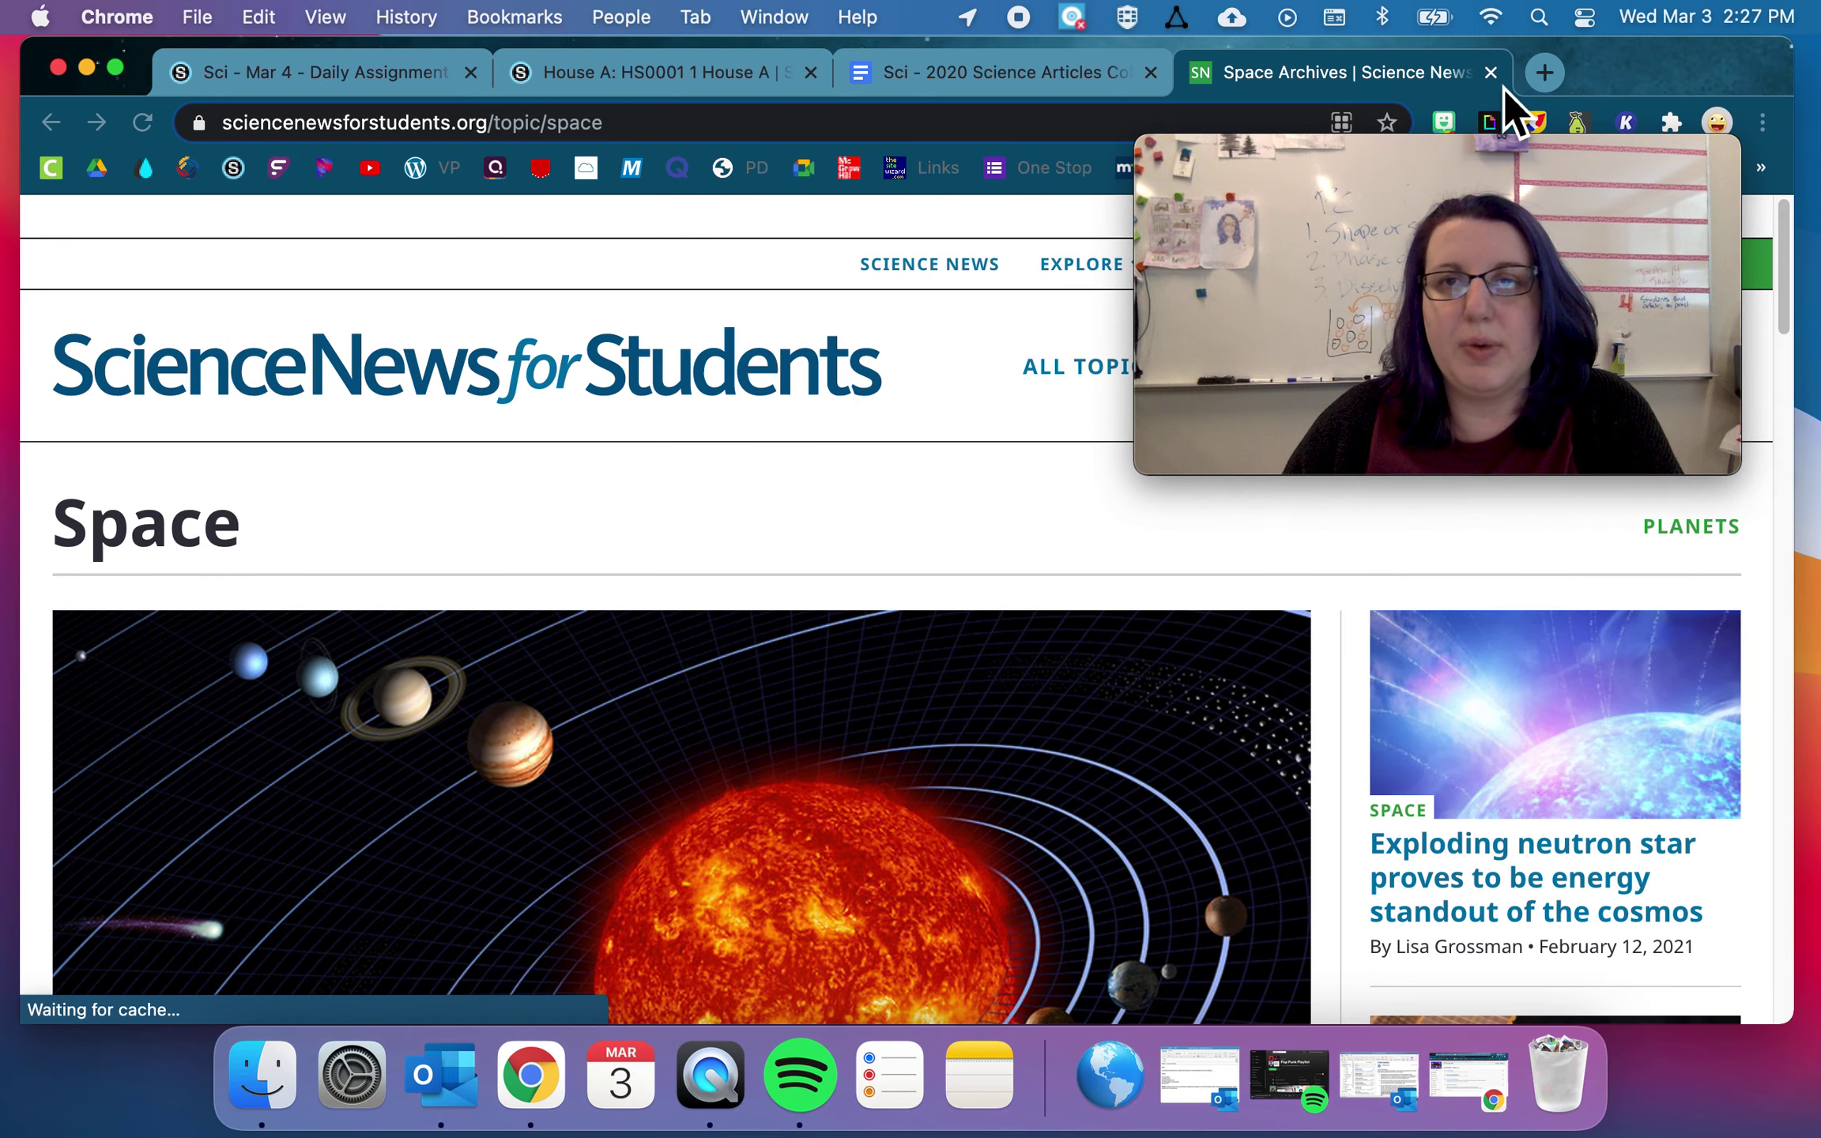
- Close the Space tab and follow the worksheet's sciencejournalforkids.org link to the middle-school articles
left_click(1490, 72)
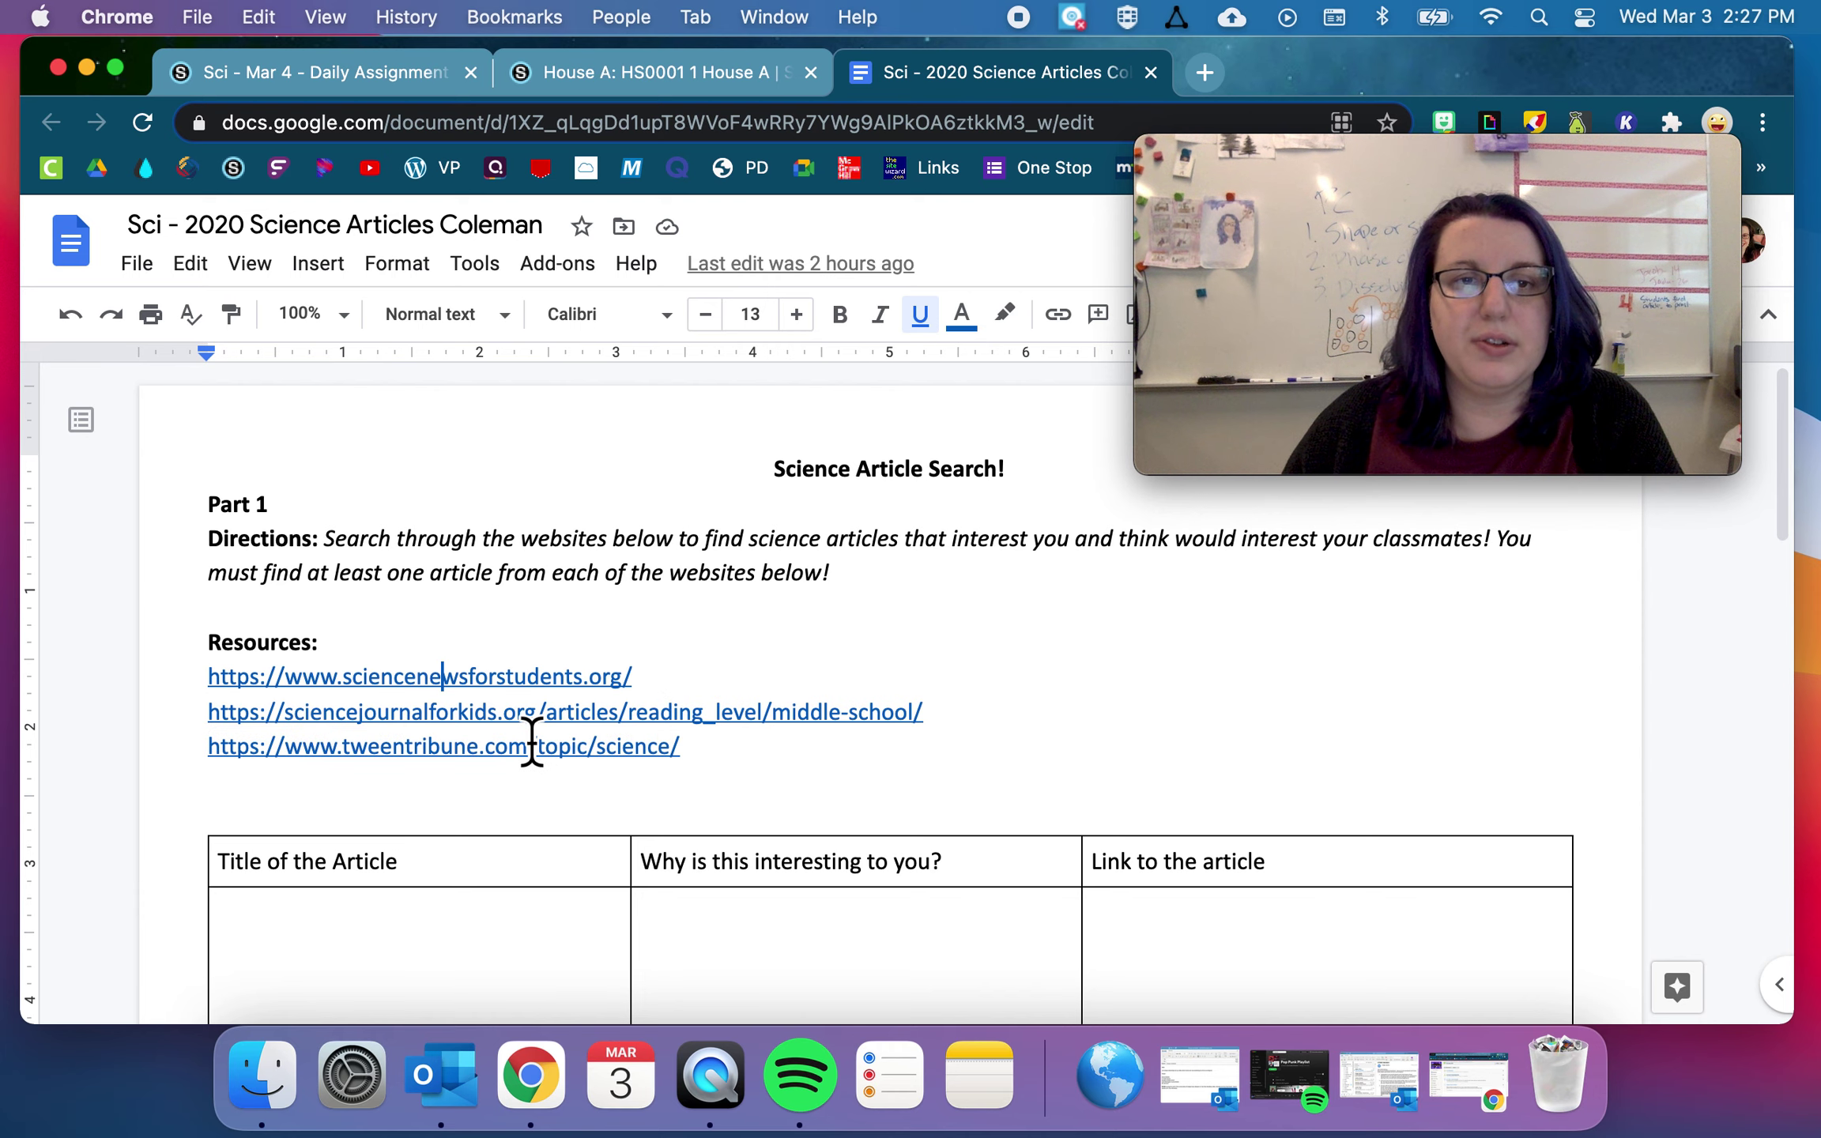
left_click(515, 723)
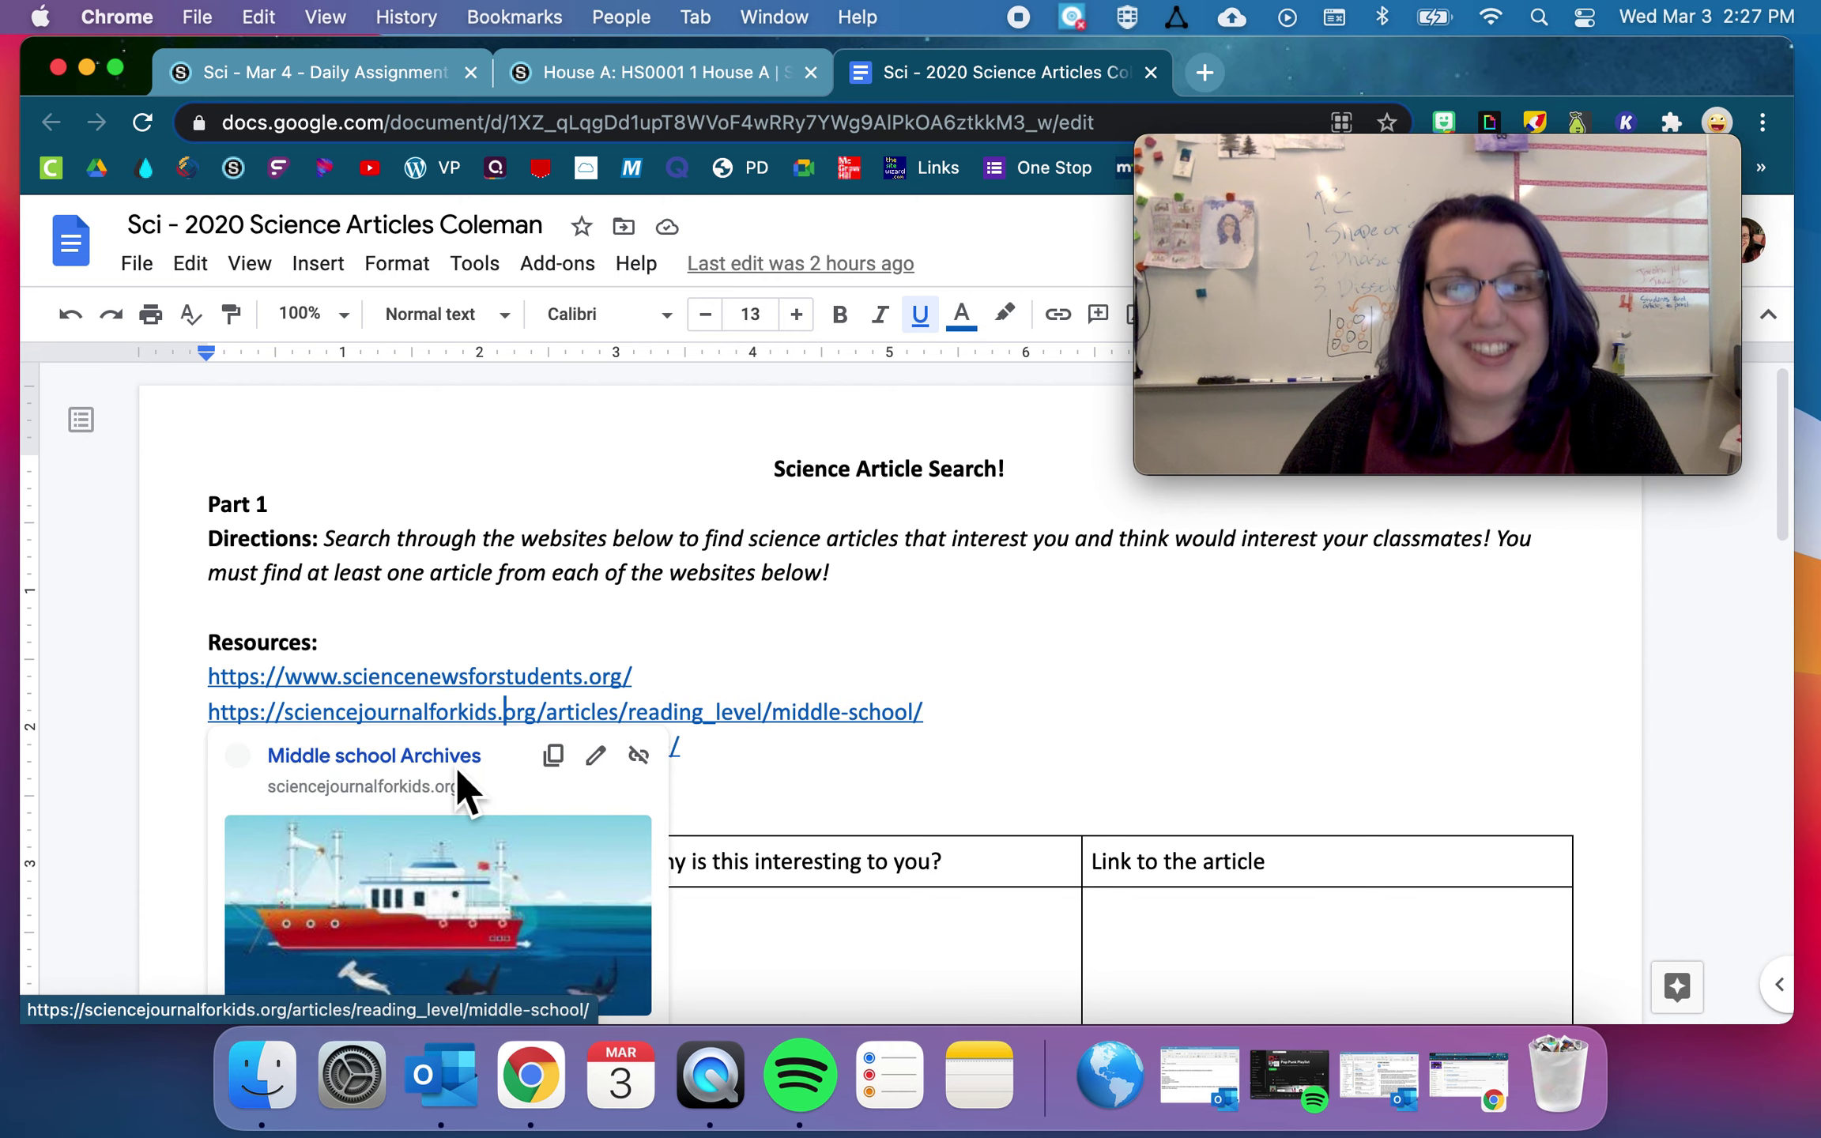
left_click(455, 766)
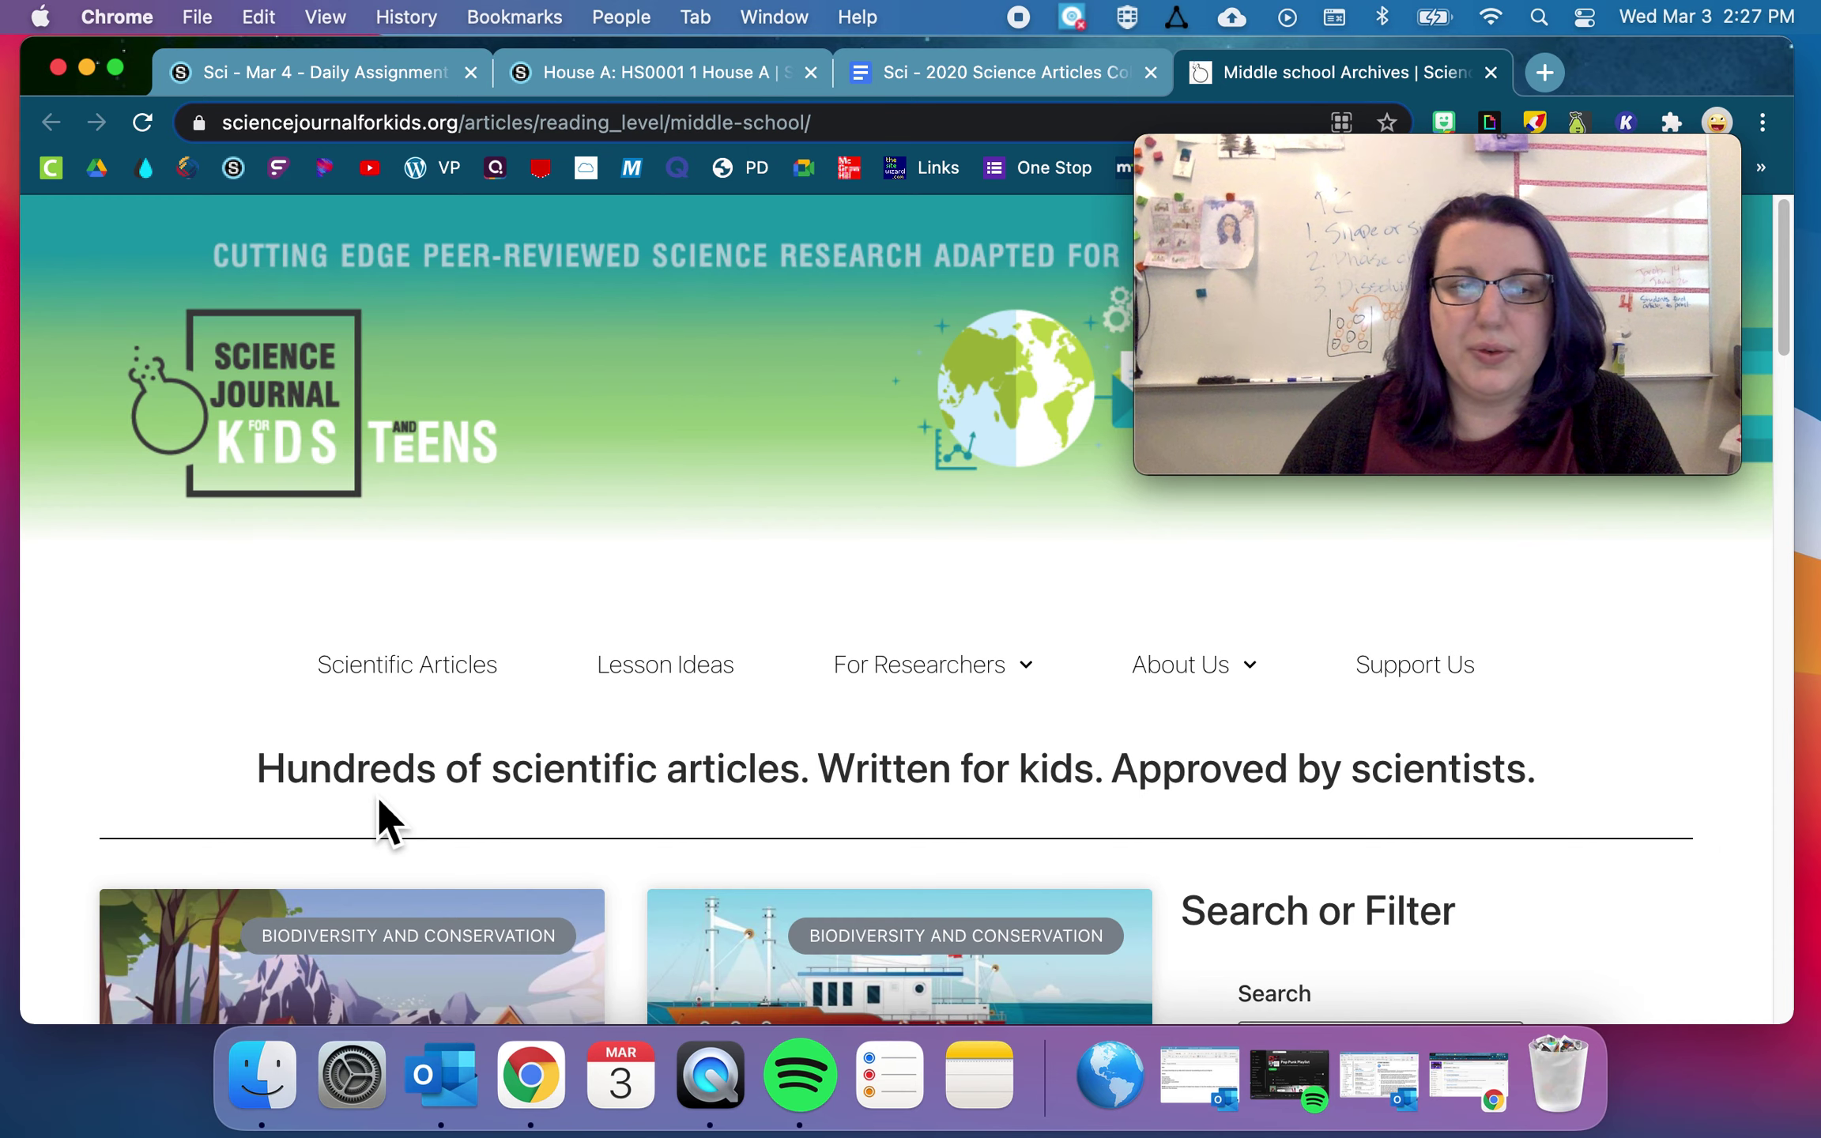
scroll(377, 795, "down", 3)
scroll(377, 795, "down", 5)
scroll(790, 837, "down", 10)
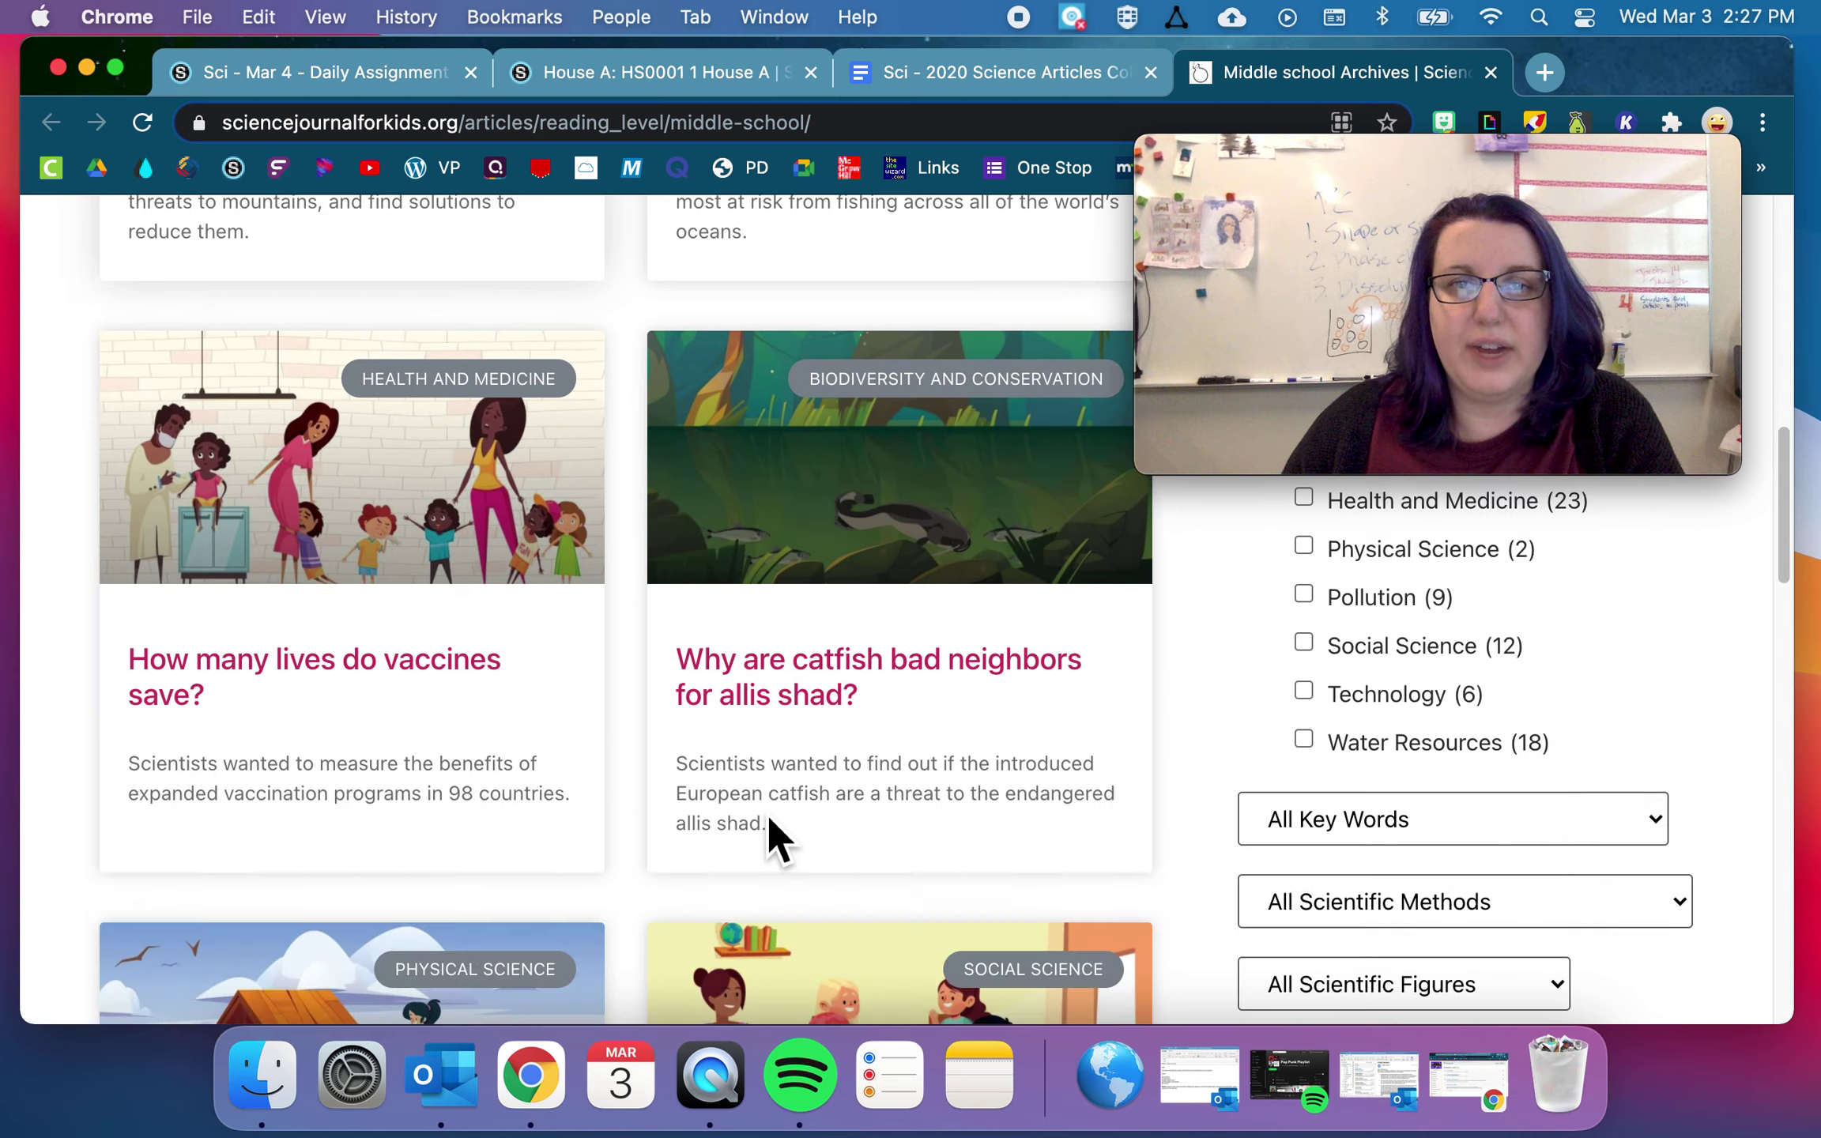
scroll(757, 801, "down", 3)
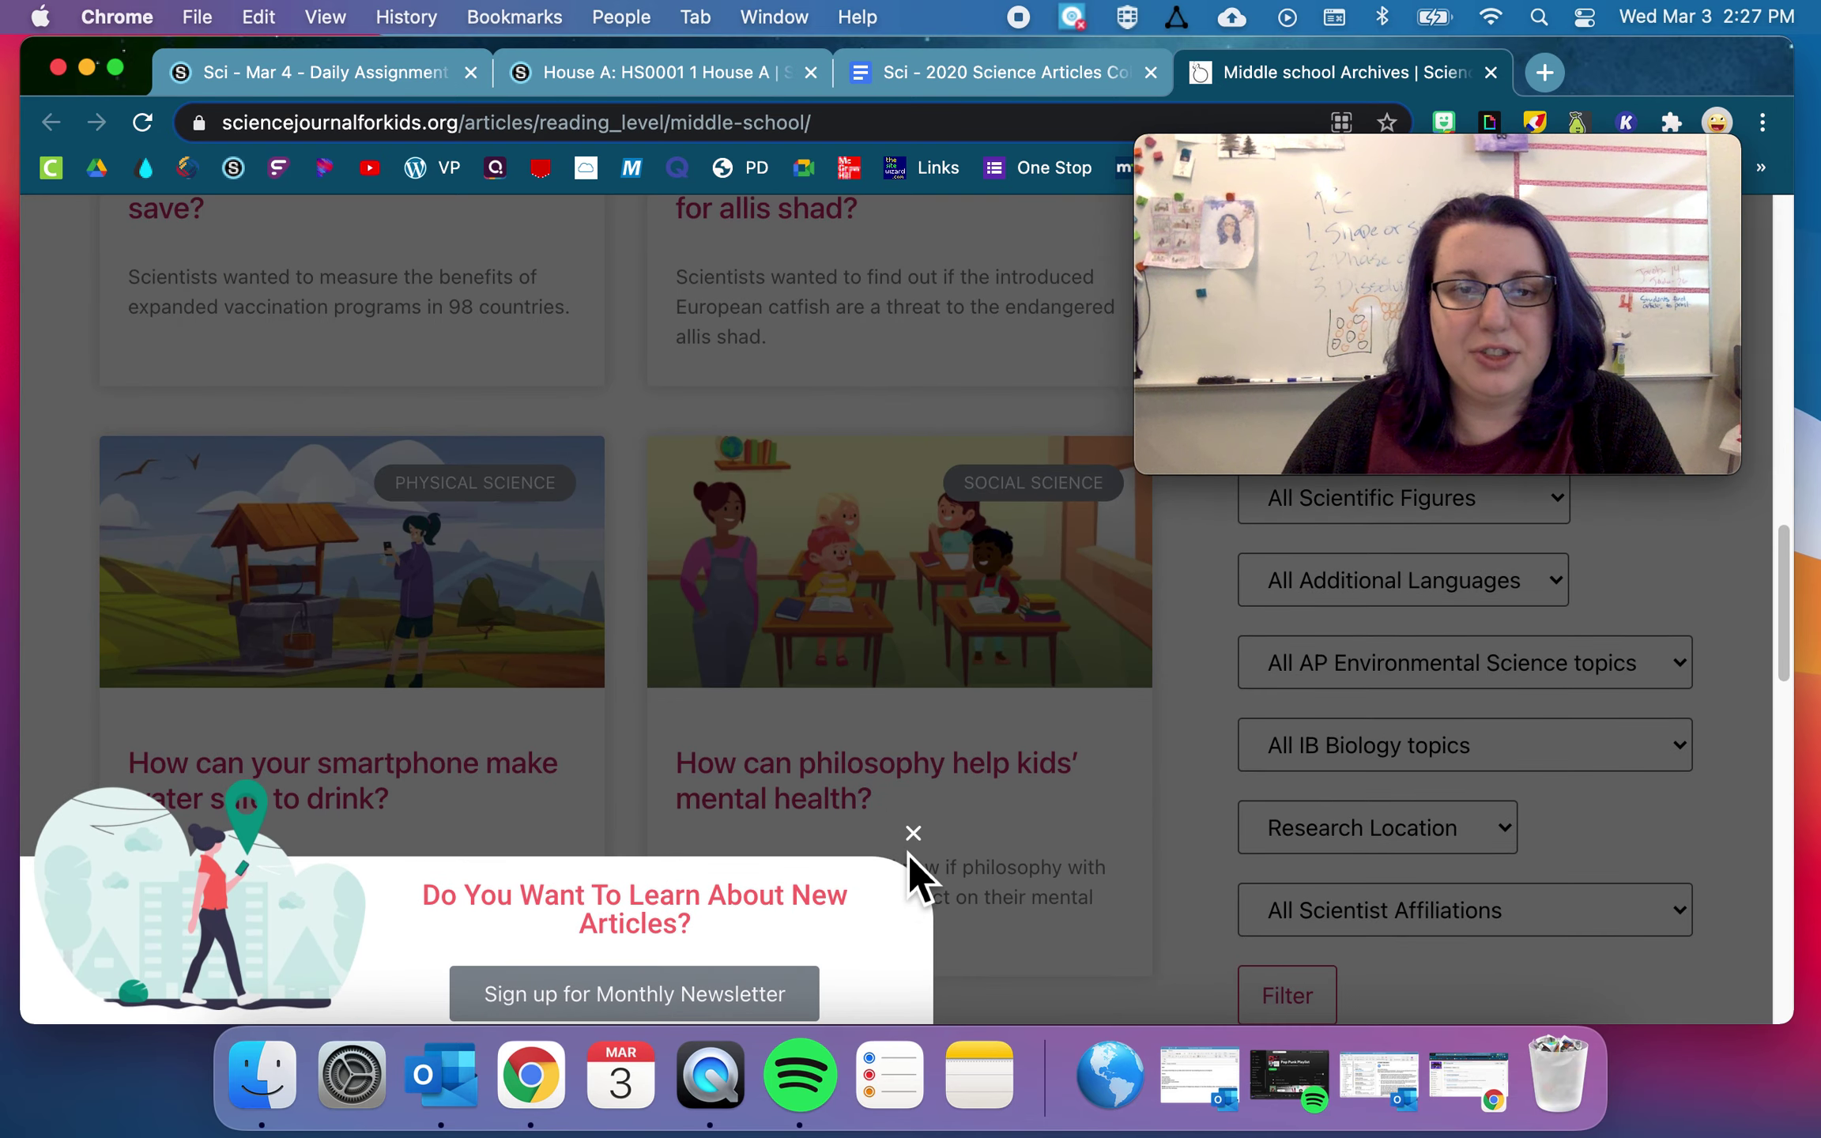
left_click(914, 836)
scroll(916, 841, "down", 5)
scroll(916, 841, "up", 5)
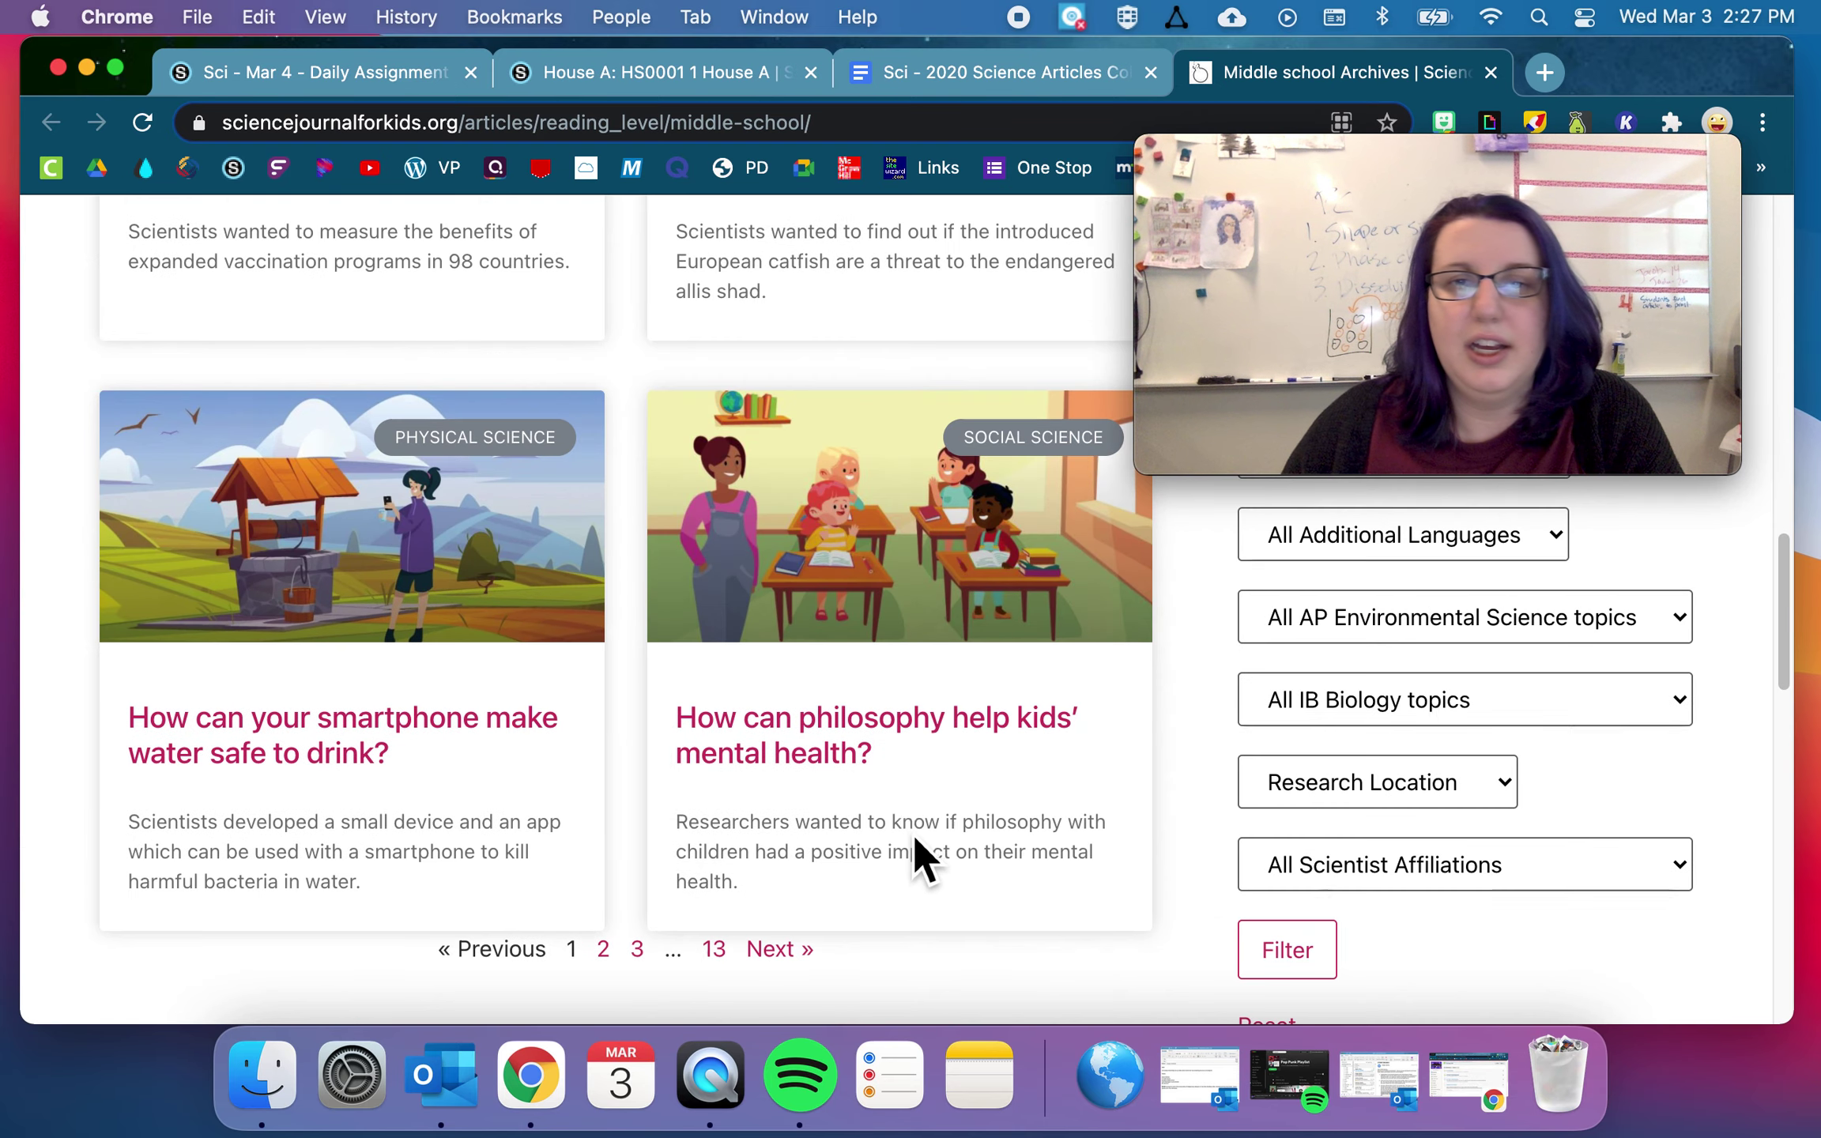
scroll(963, 784, "up", 5)
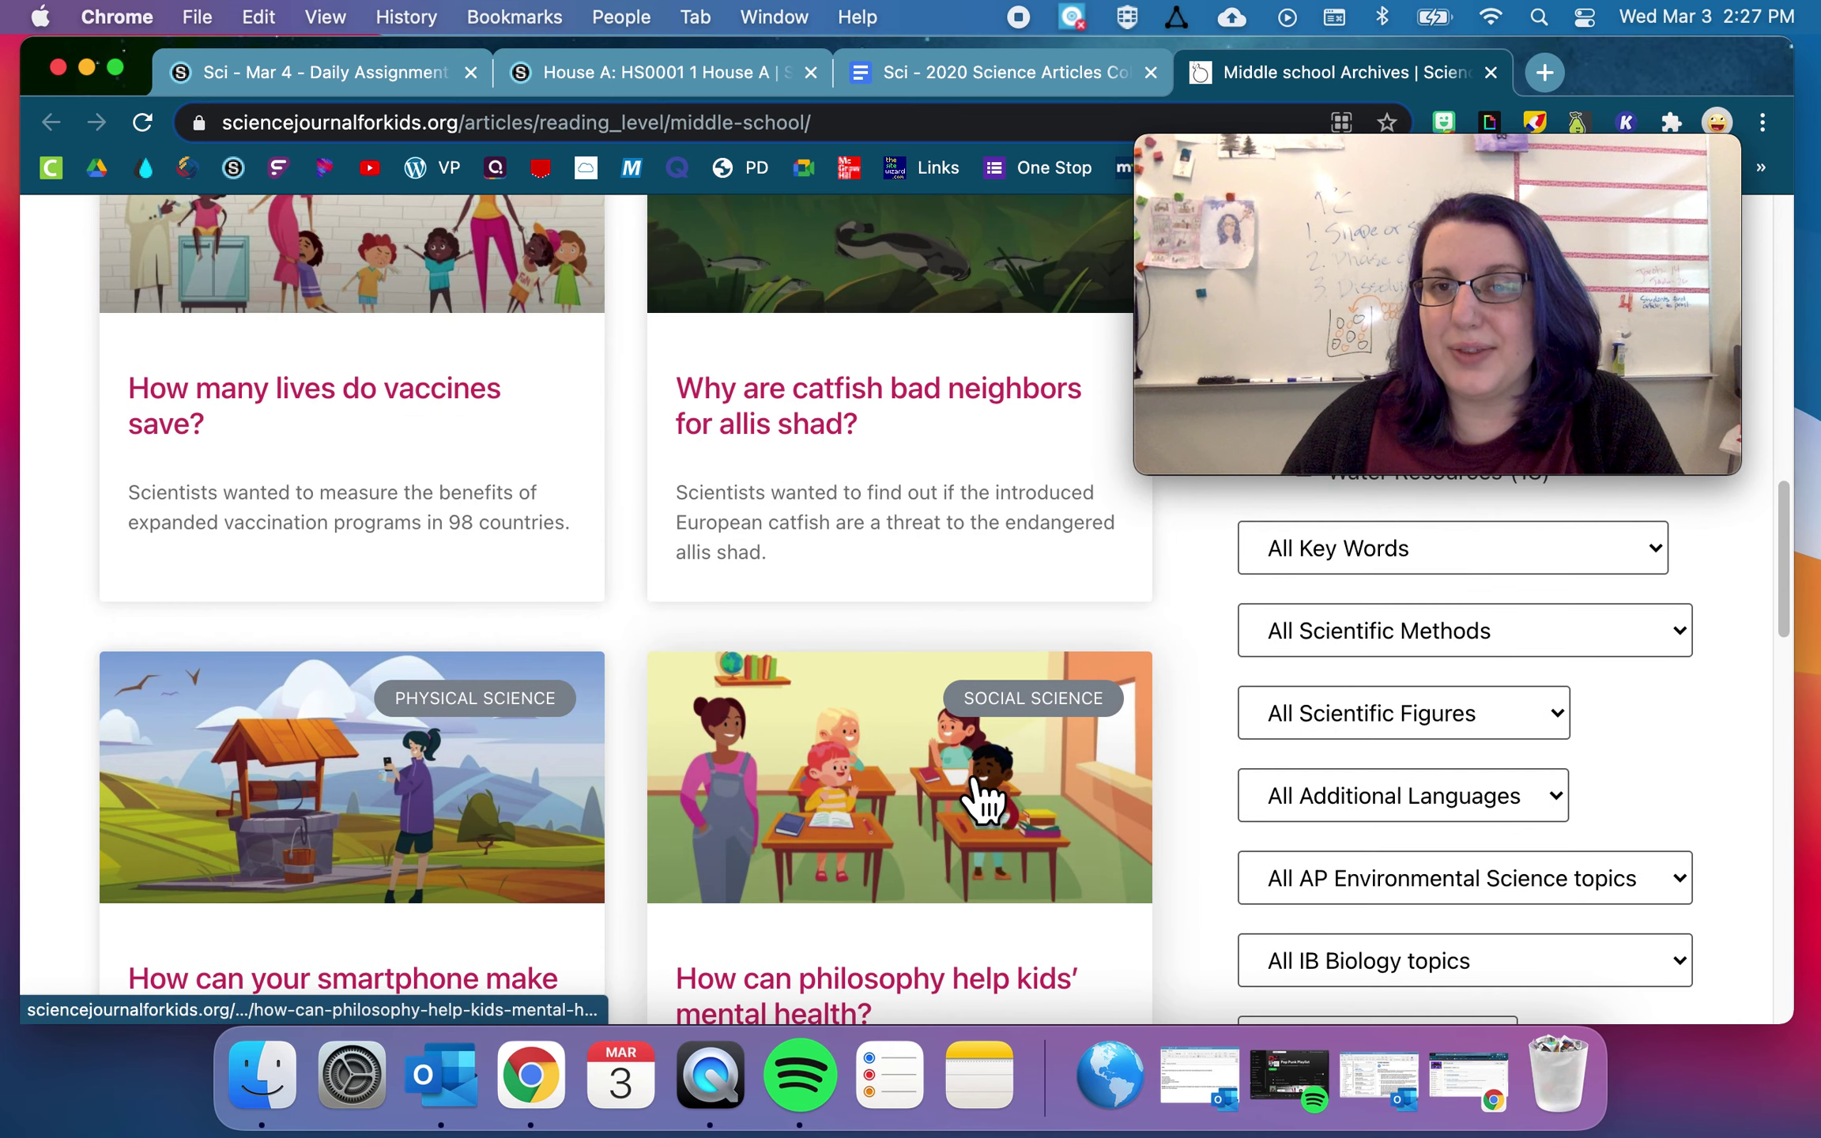
scroll(972, 786, "up", 4)
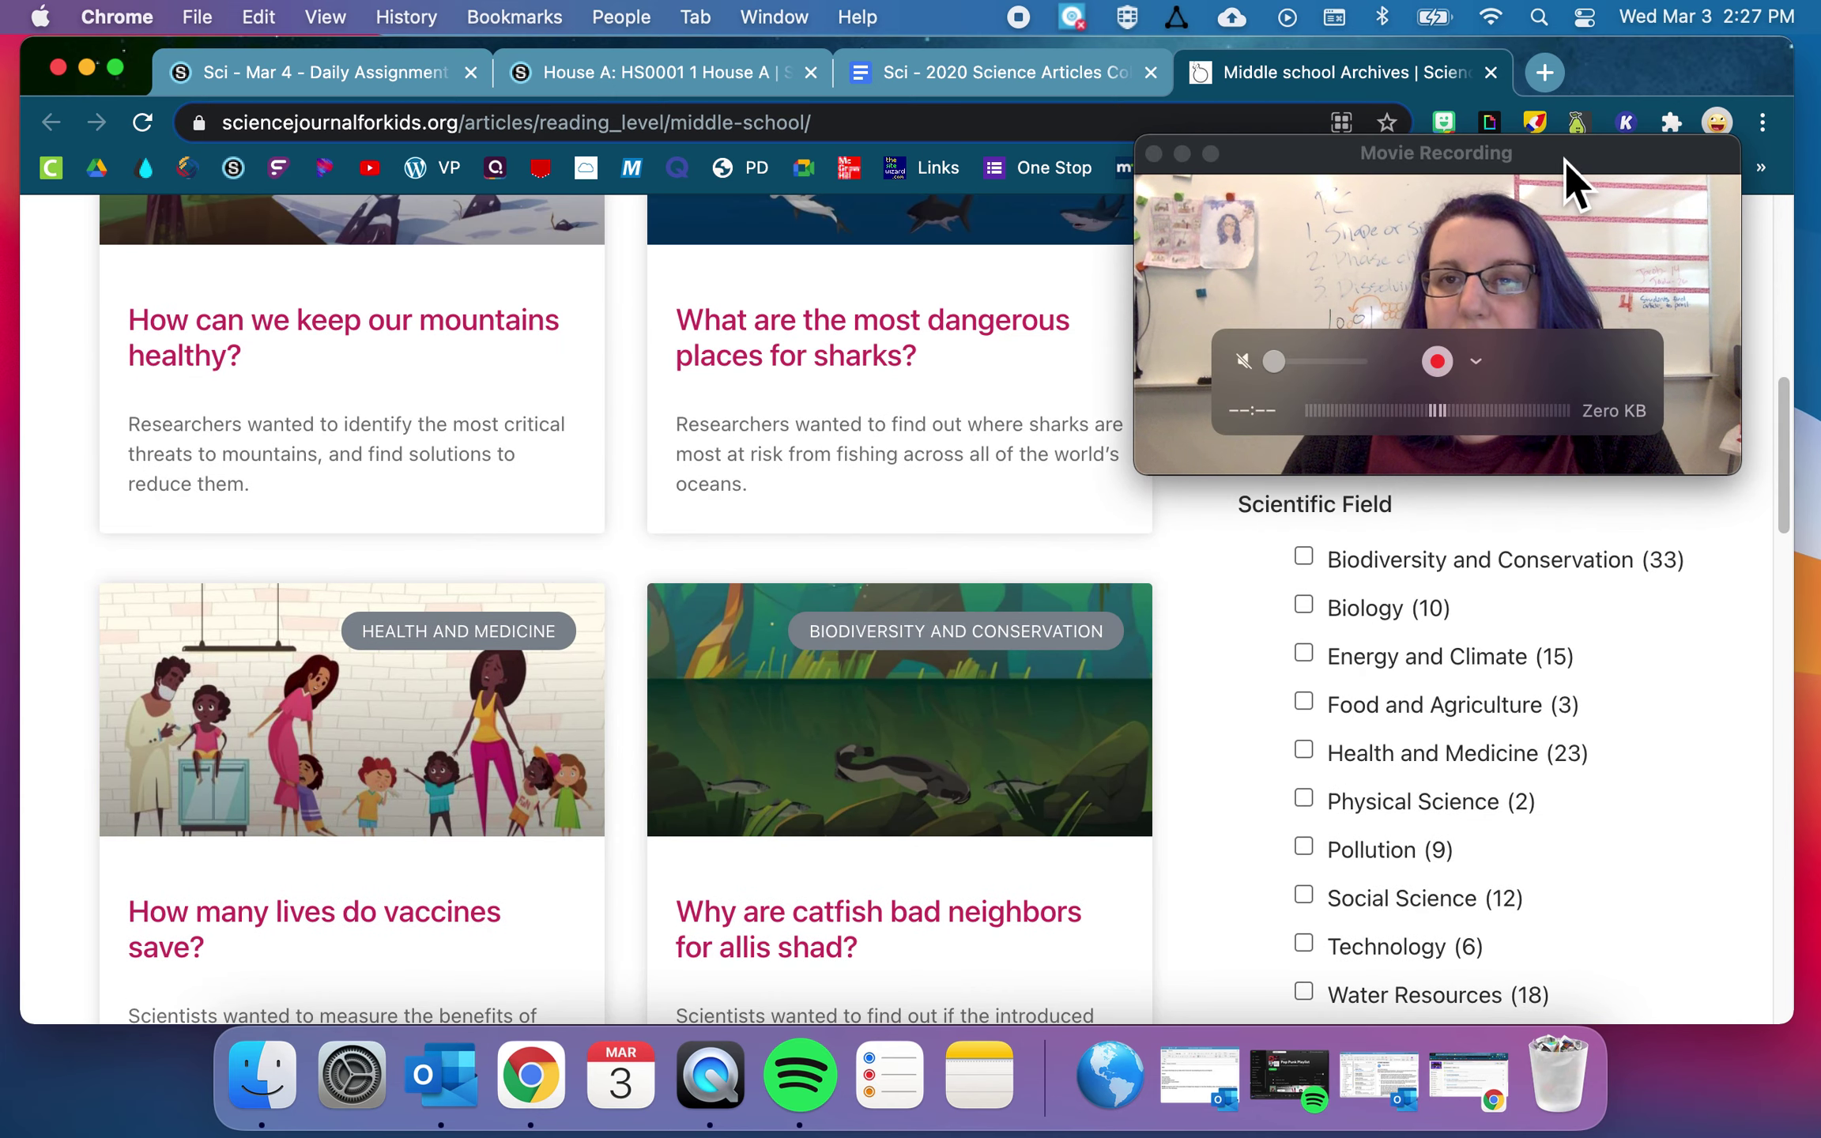
left_click_drag(1568, 178, 578, 215)
scroll(1483, 687, "up", 2)
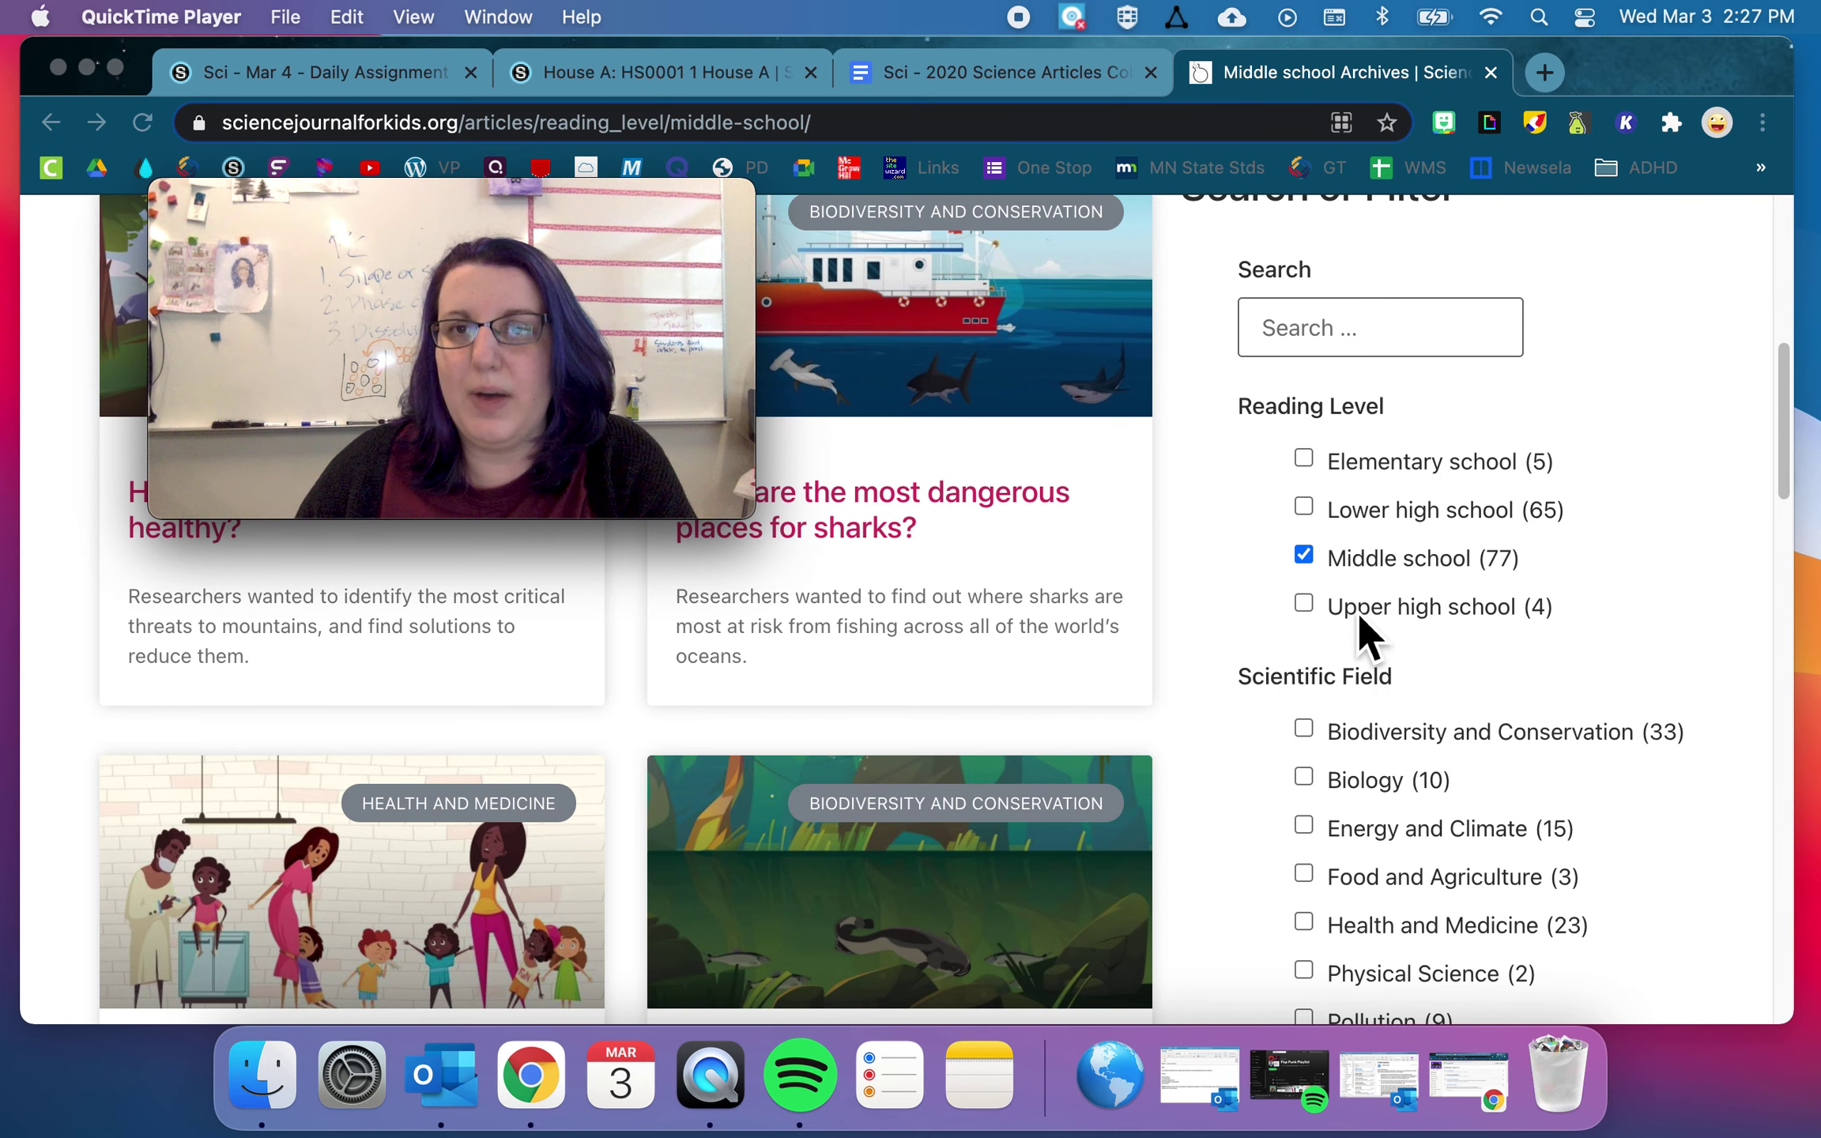
scroll(1368, 764, "down", 6)
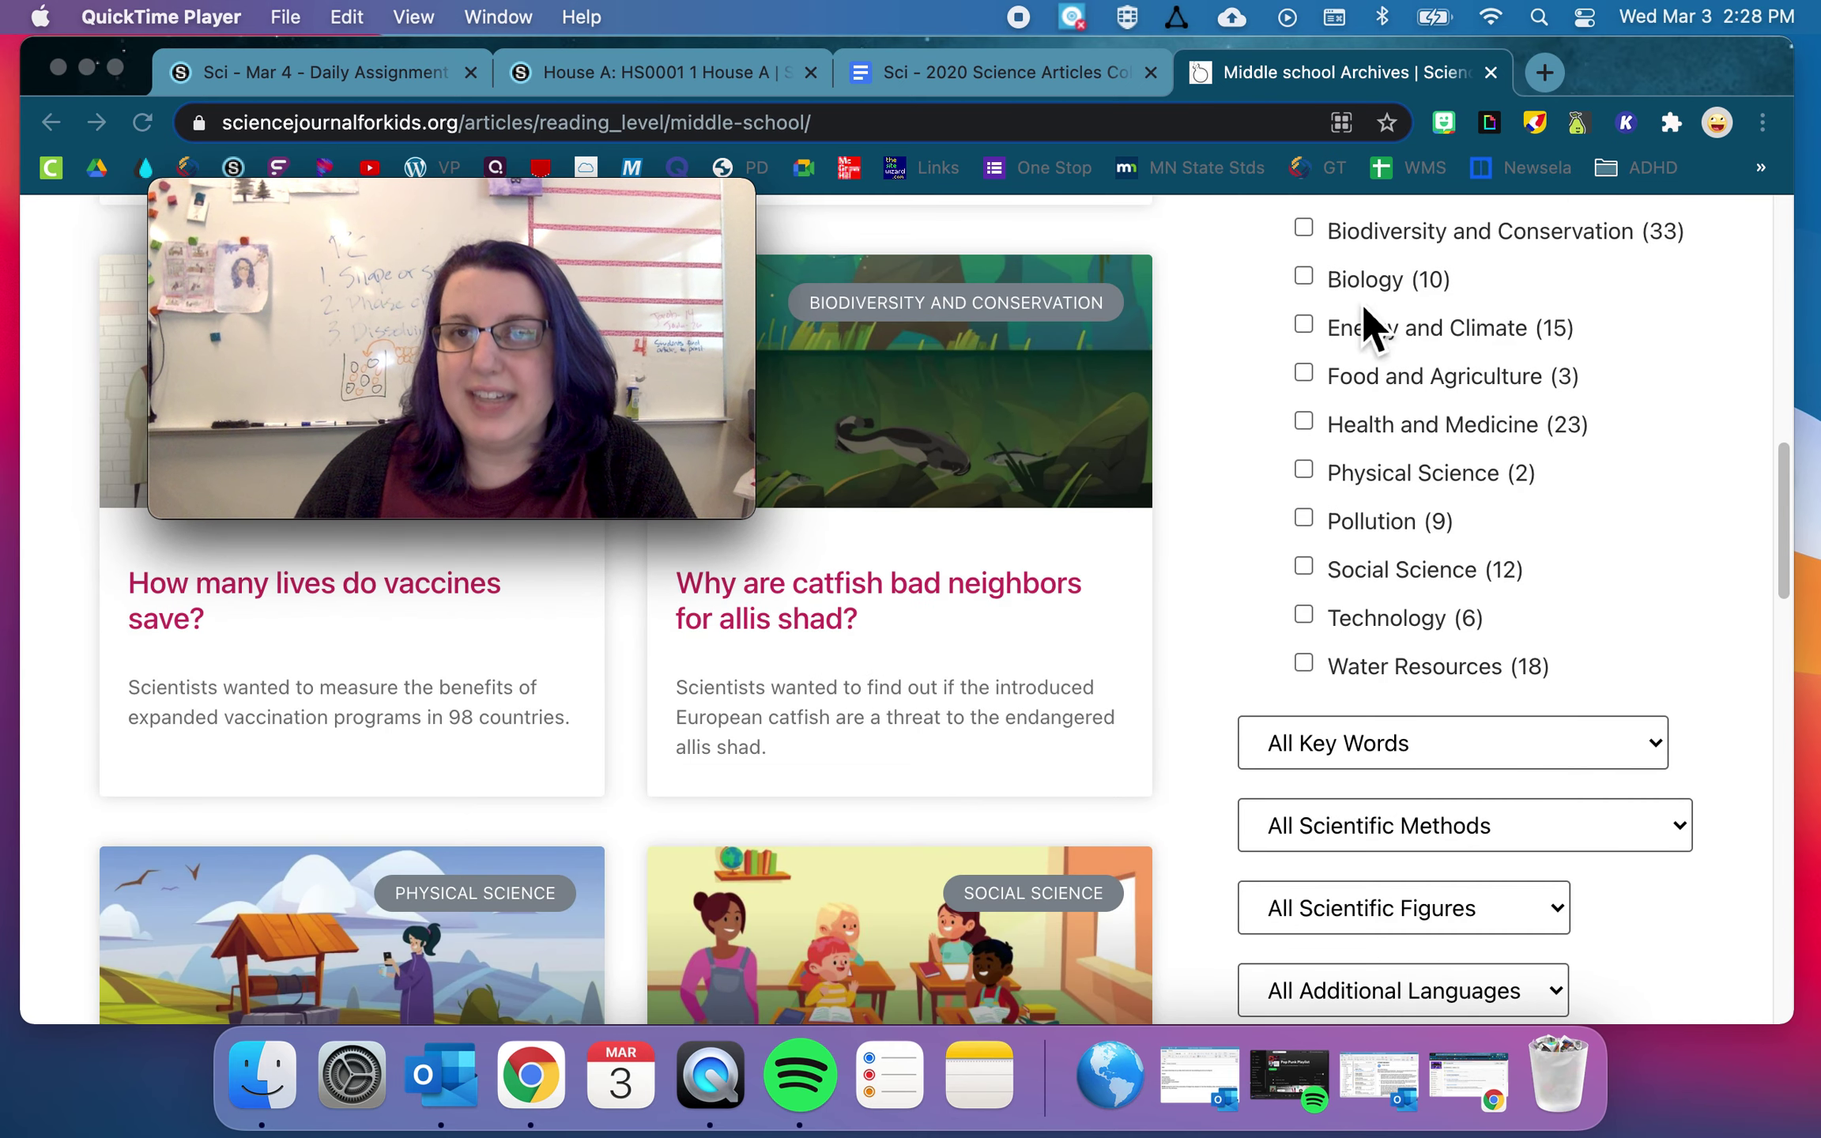
scroll(1369, 631, "up", 3)
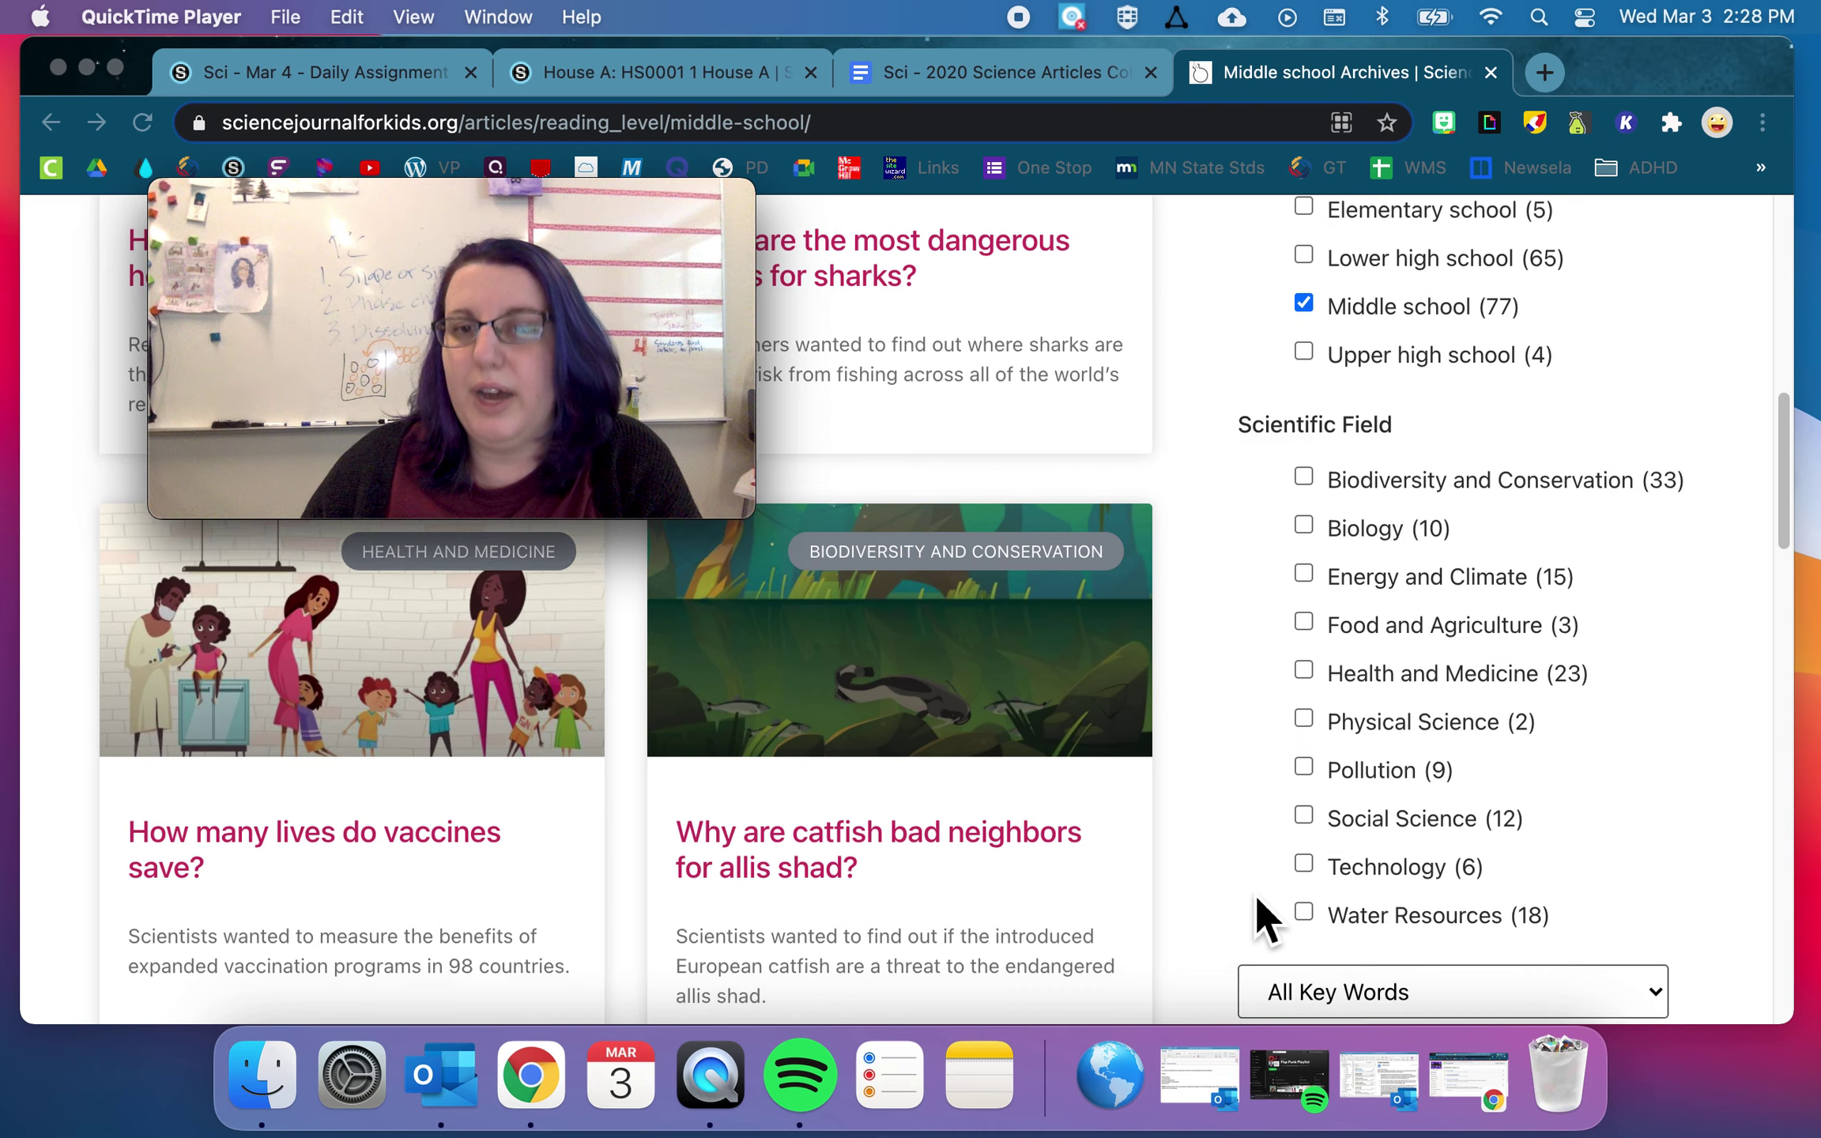
scroll(1447, 649, "down", 4)
- Browse the All Key Words dropdown and close it without choosing a key word
left_click(1458, 659)
left_click(1623, 658)
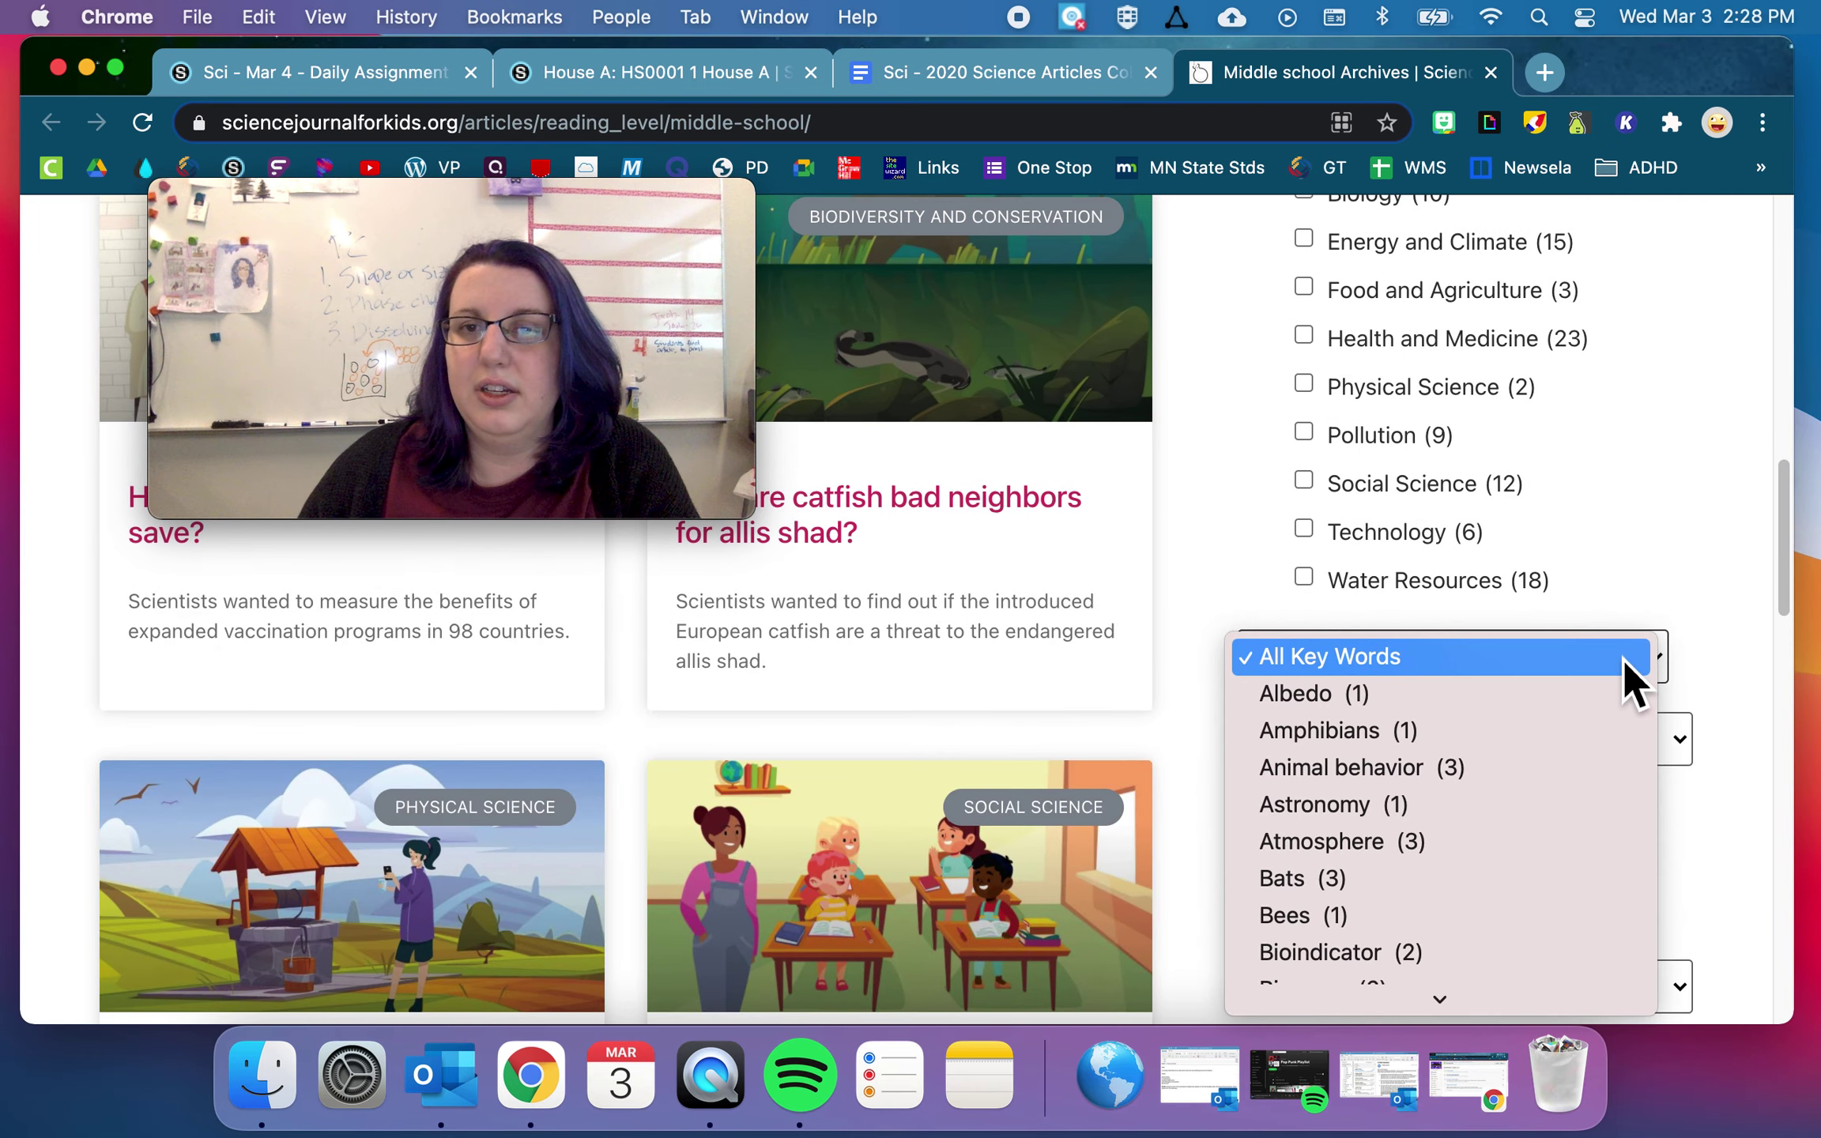
scroll(1525, 790, "down", 8)
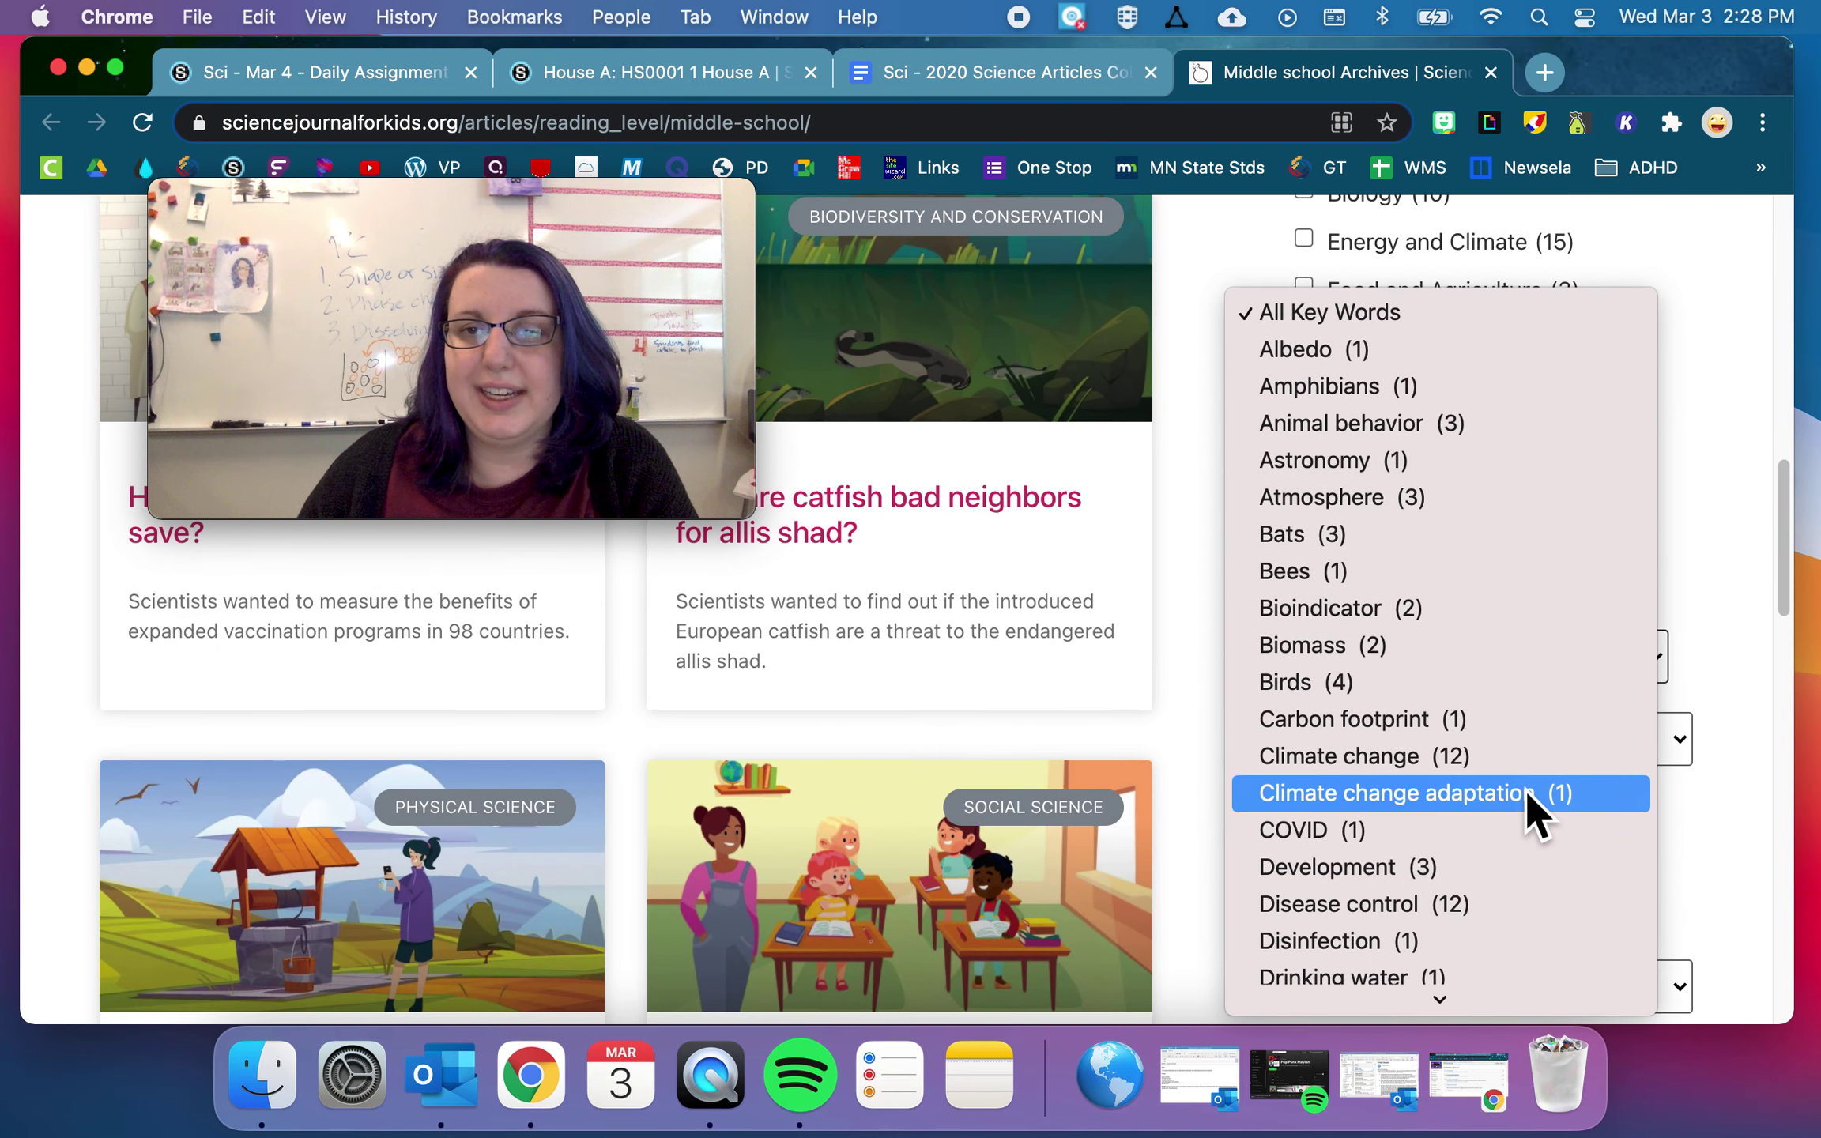
scroll(1526, 781, "down", 3)
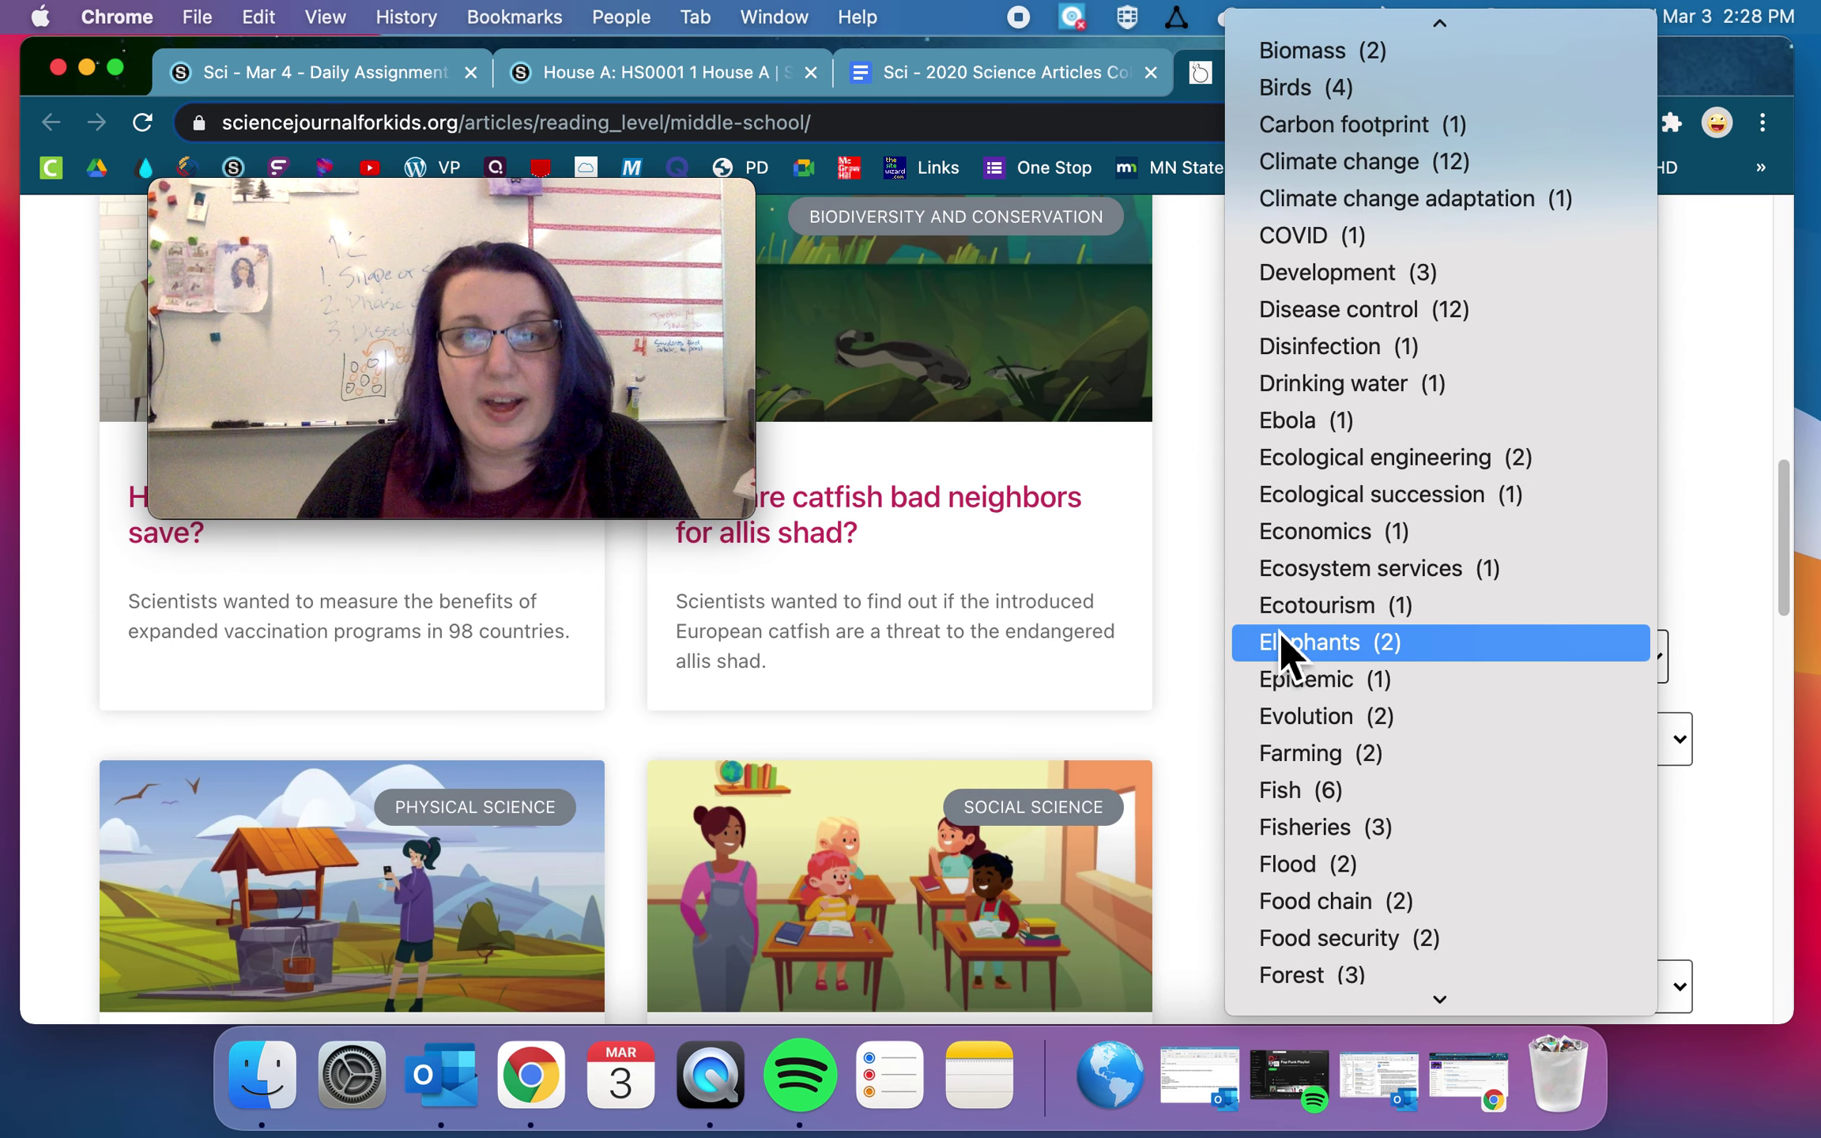
left_click(1189, 700)
- Scroll the Middle school Archives page, then close the Science Journal for Kids tab
scroll(1193, 711, "down", 4)
scroll(1202, 662, "down", 3)
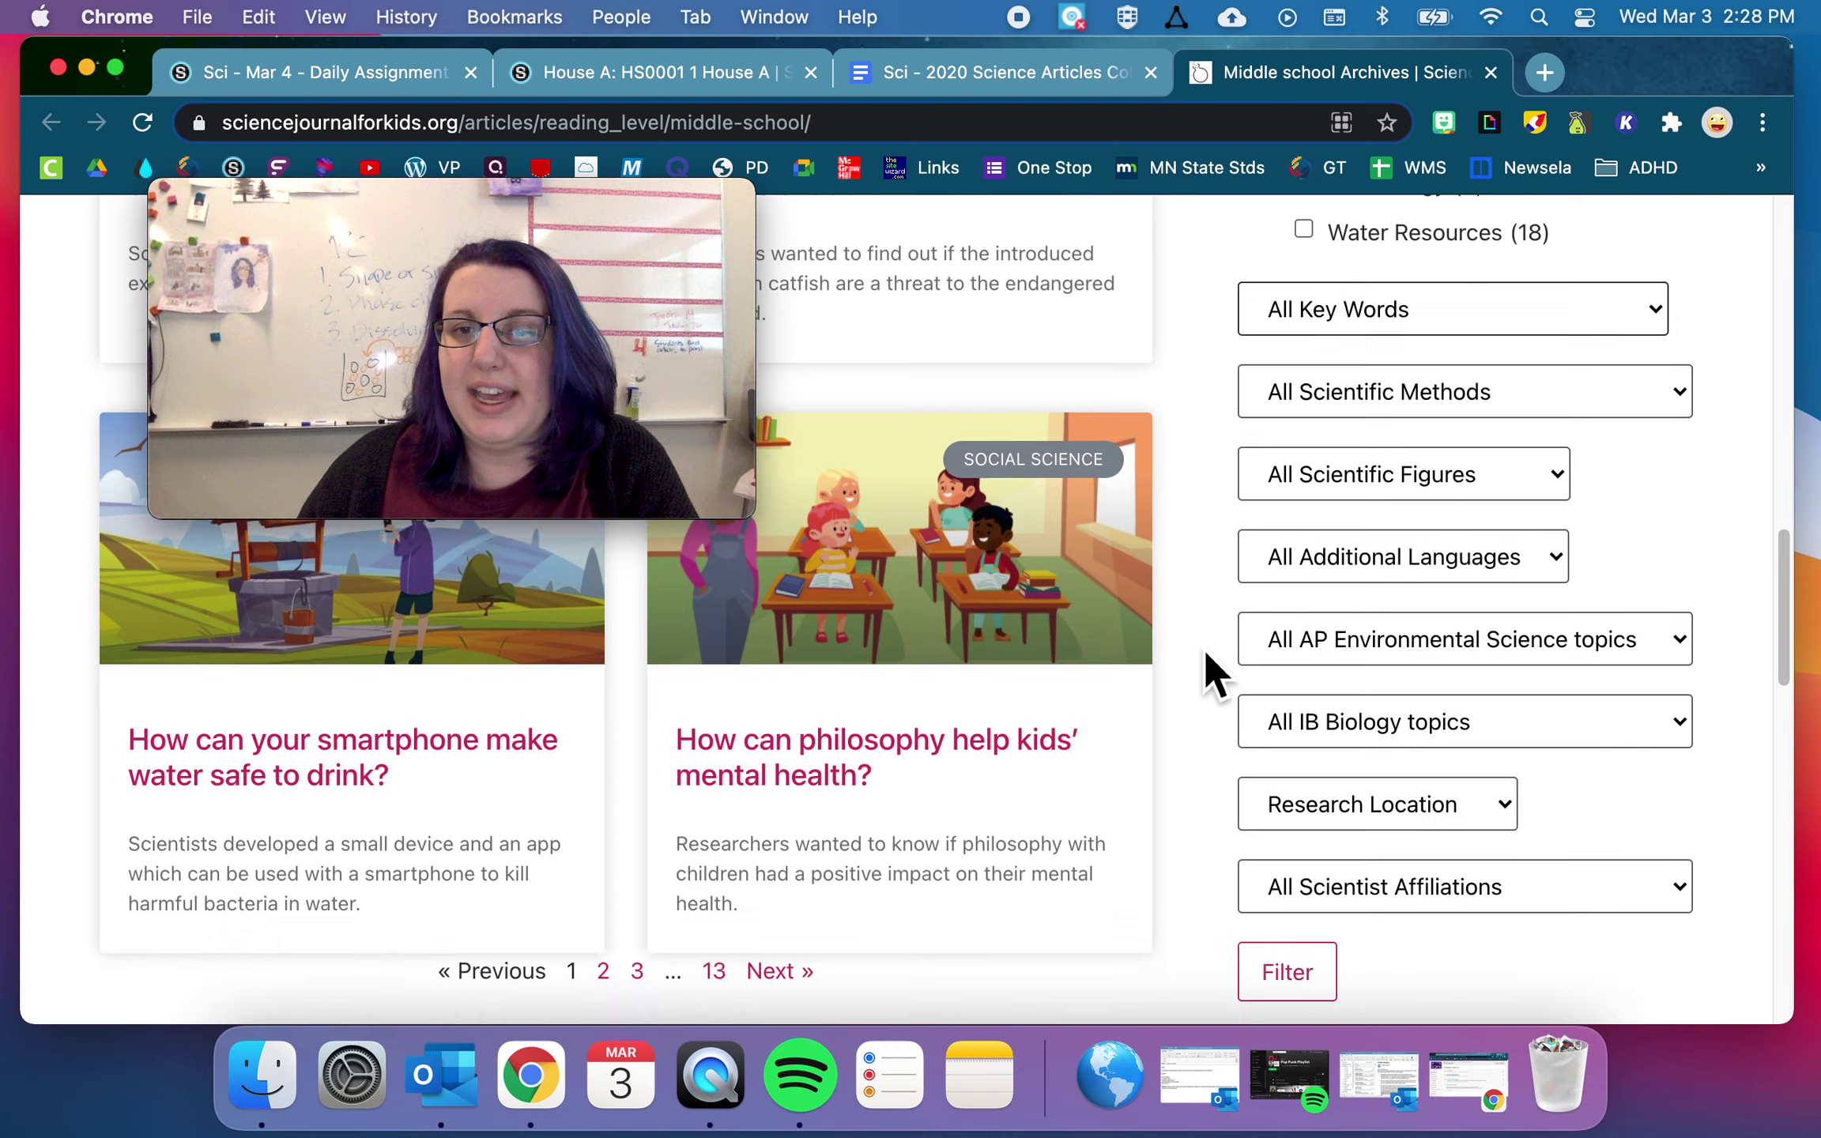
scroll(1203, 662, "up", 15)
scroll(1217, 668, "down", 15)
scroll(1210, 636, "down", 10)
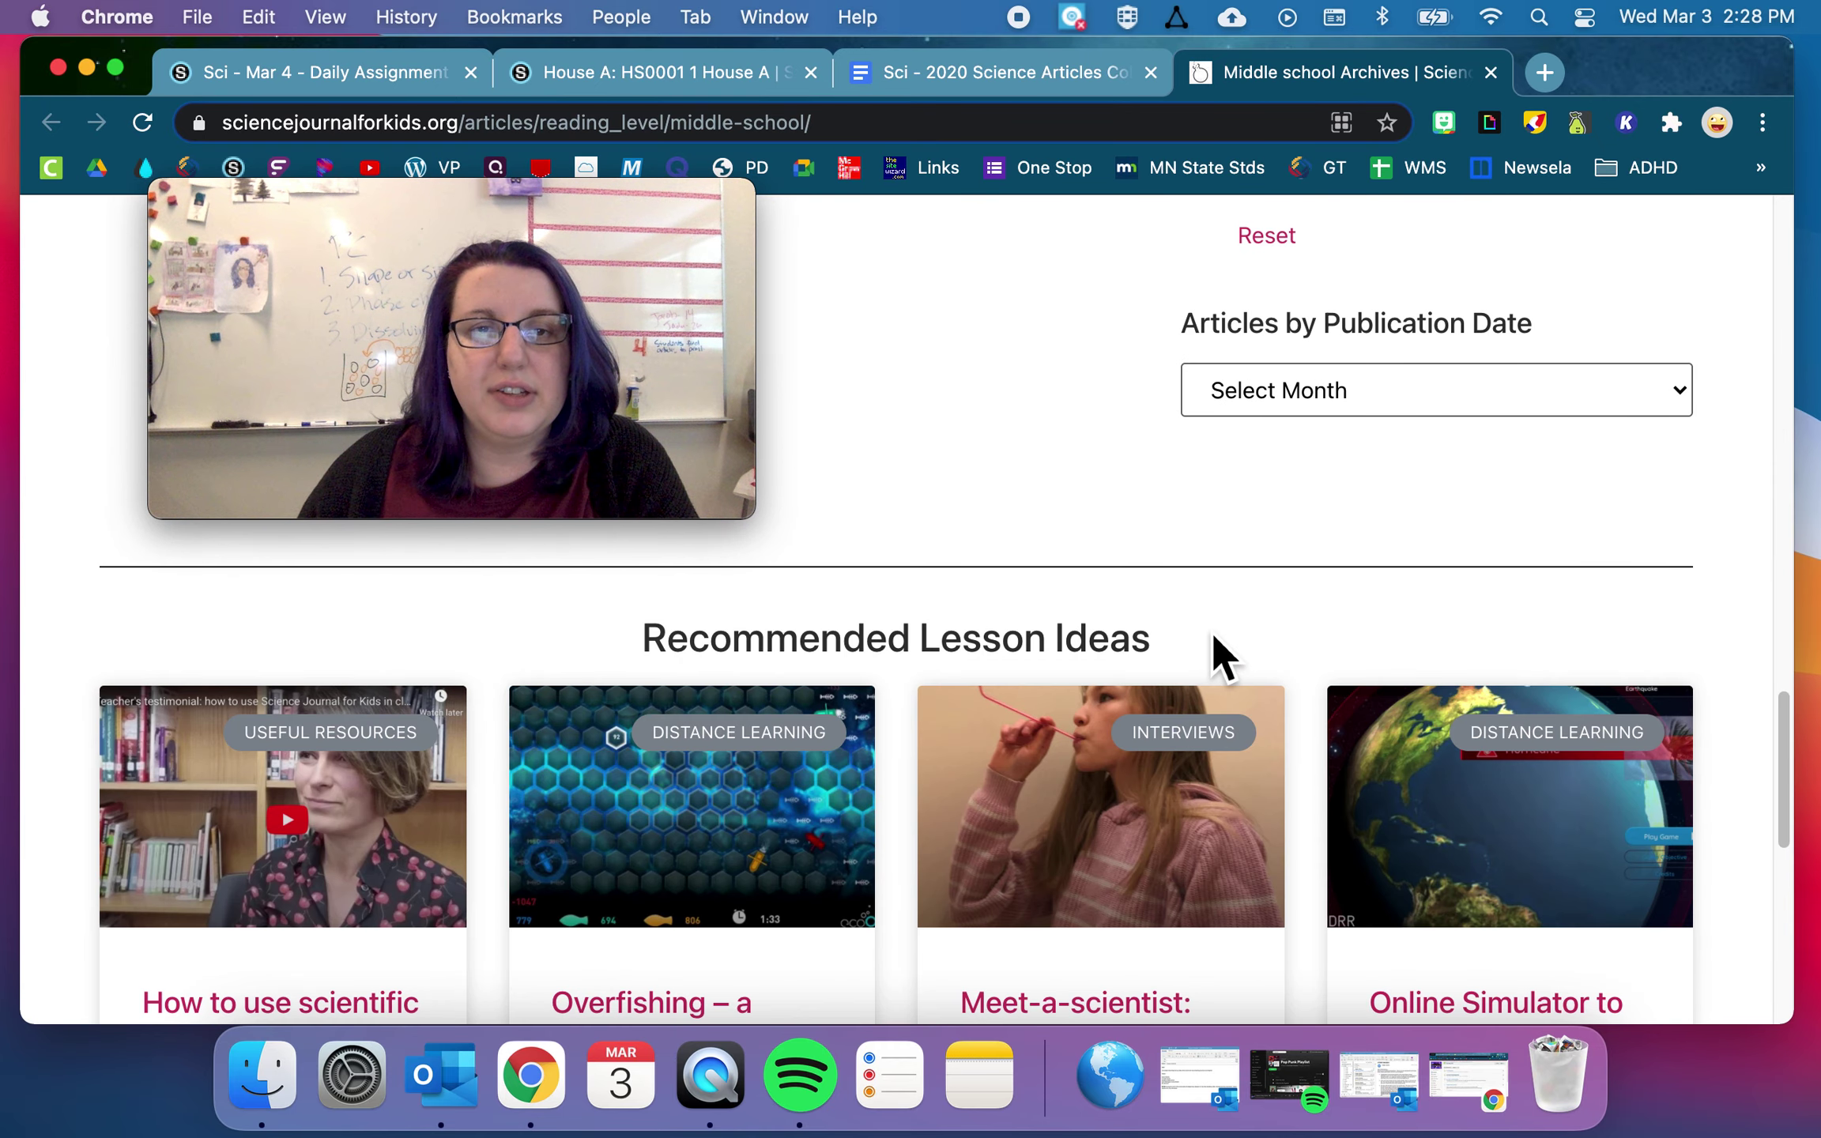
scroll(1142, 687, "up", 15)
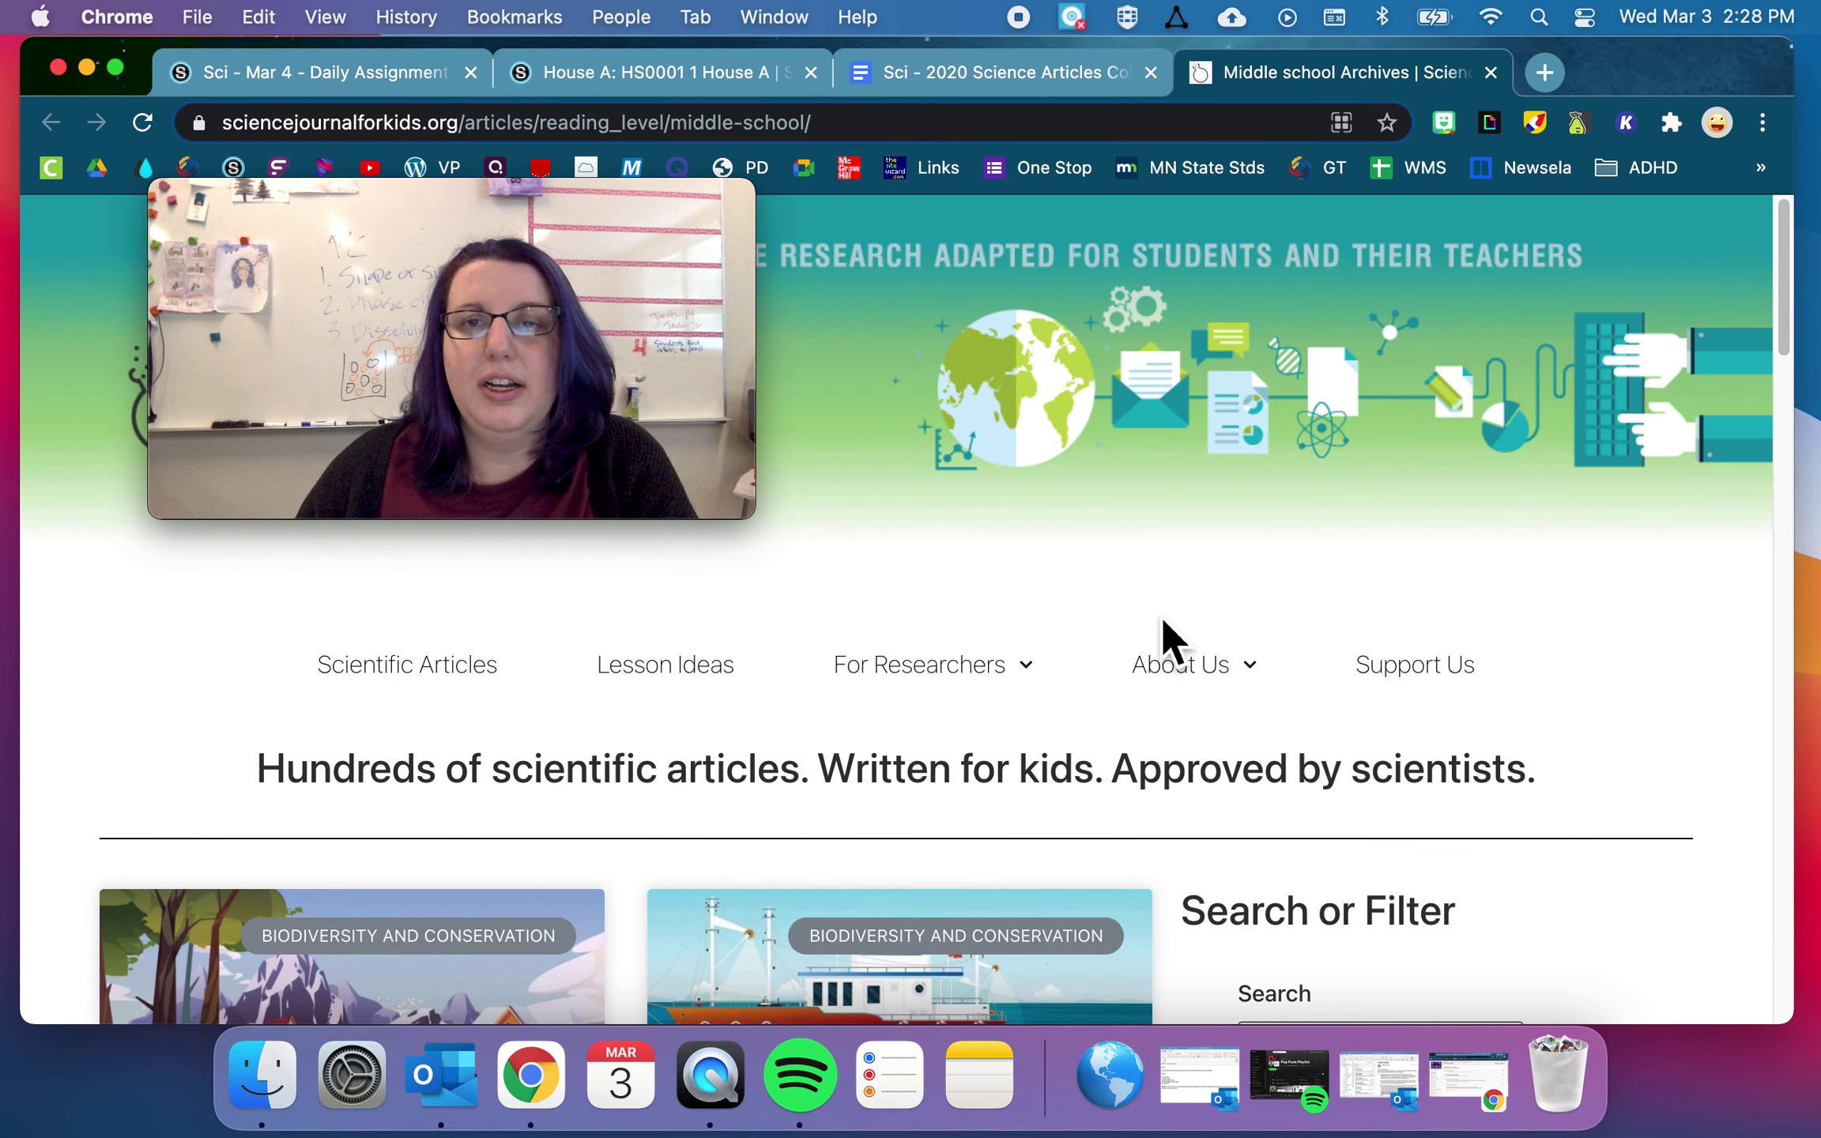
left_click_drag(602, 244, 1588, 221)
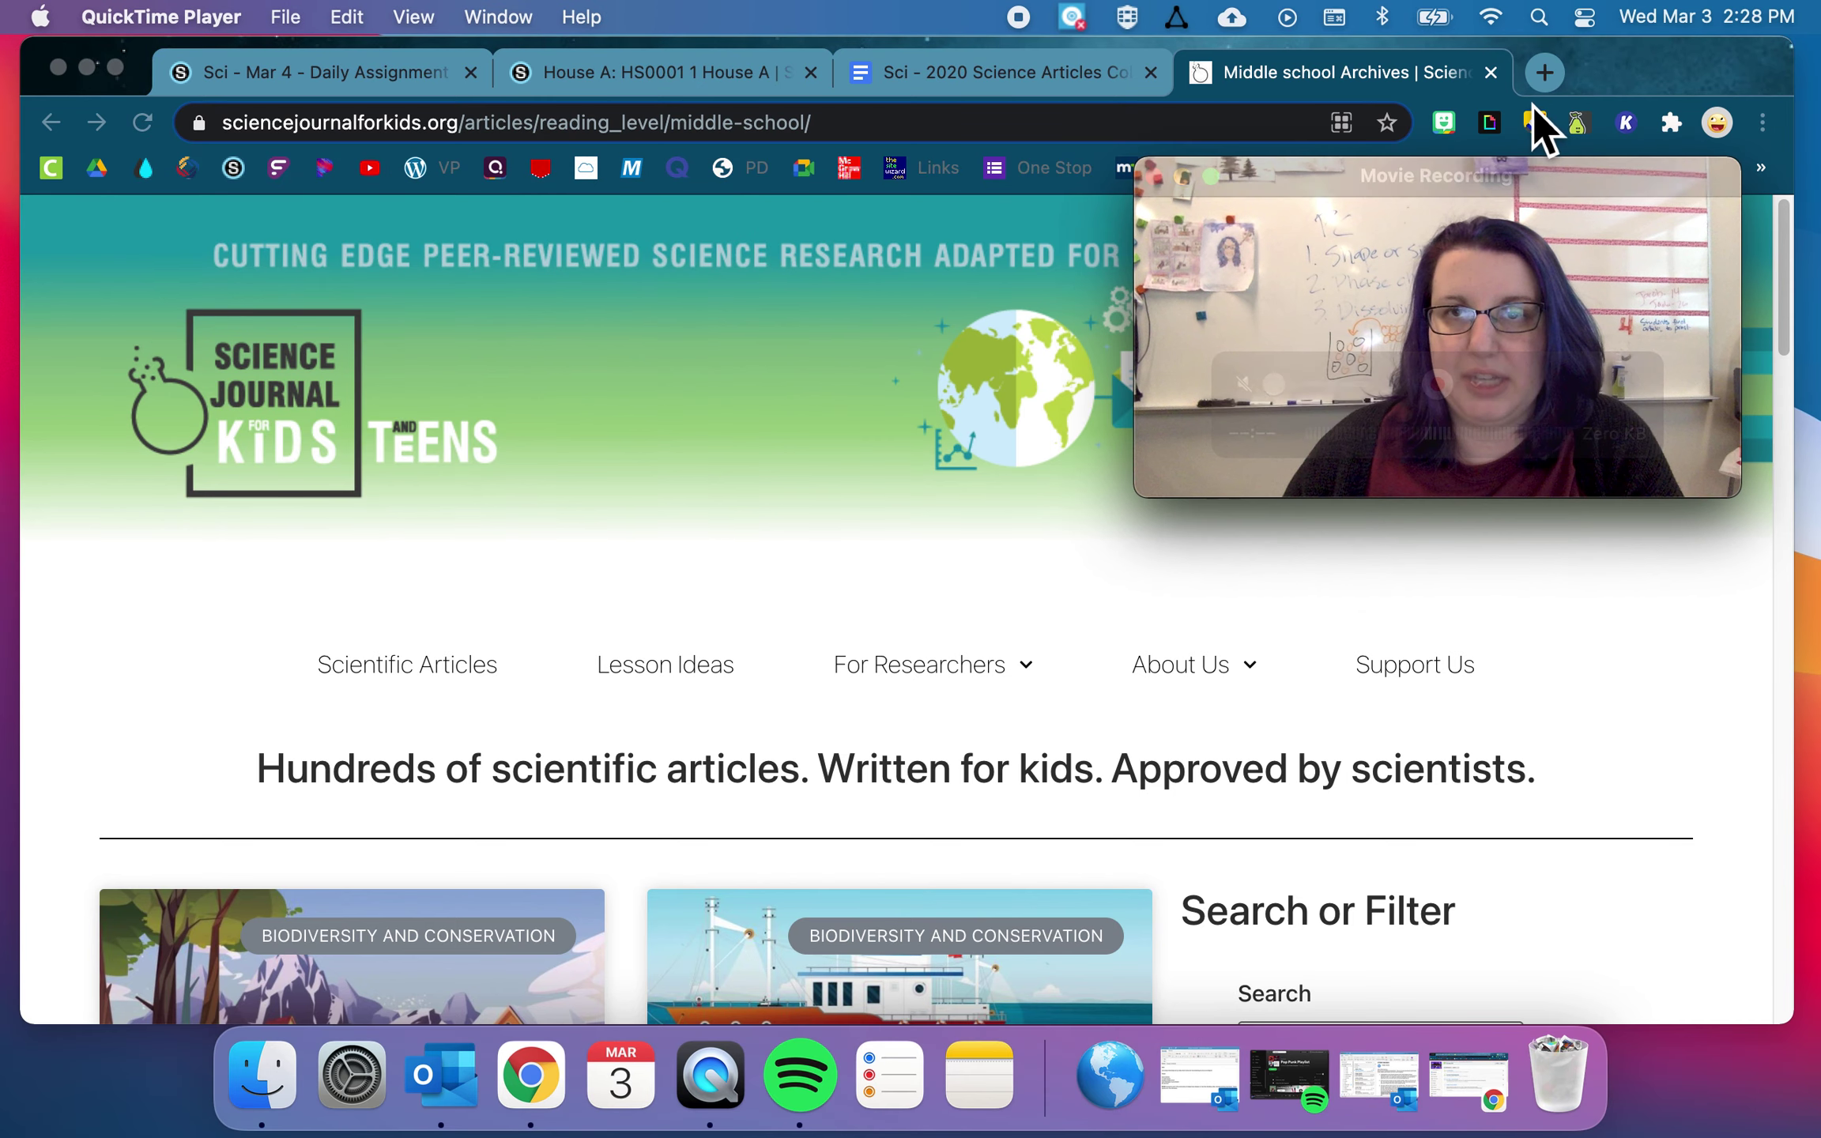
left_click(1491, 73)
left_click(1491, 73)
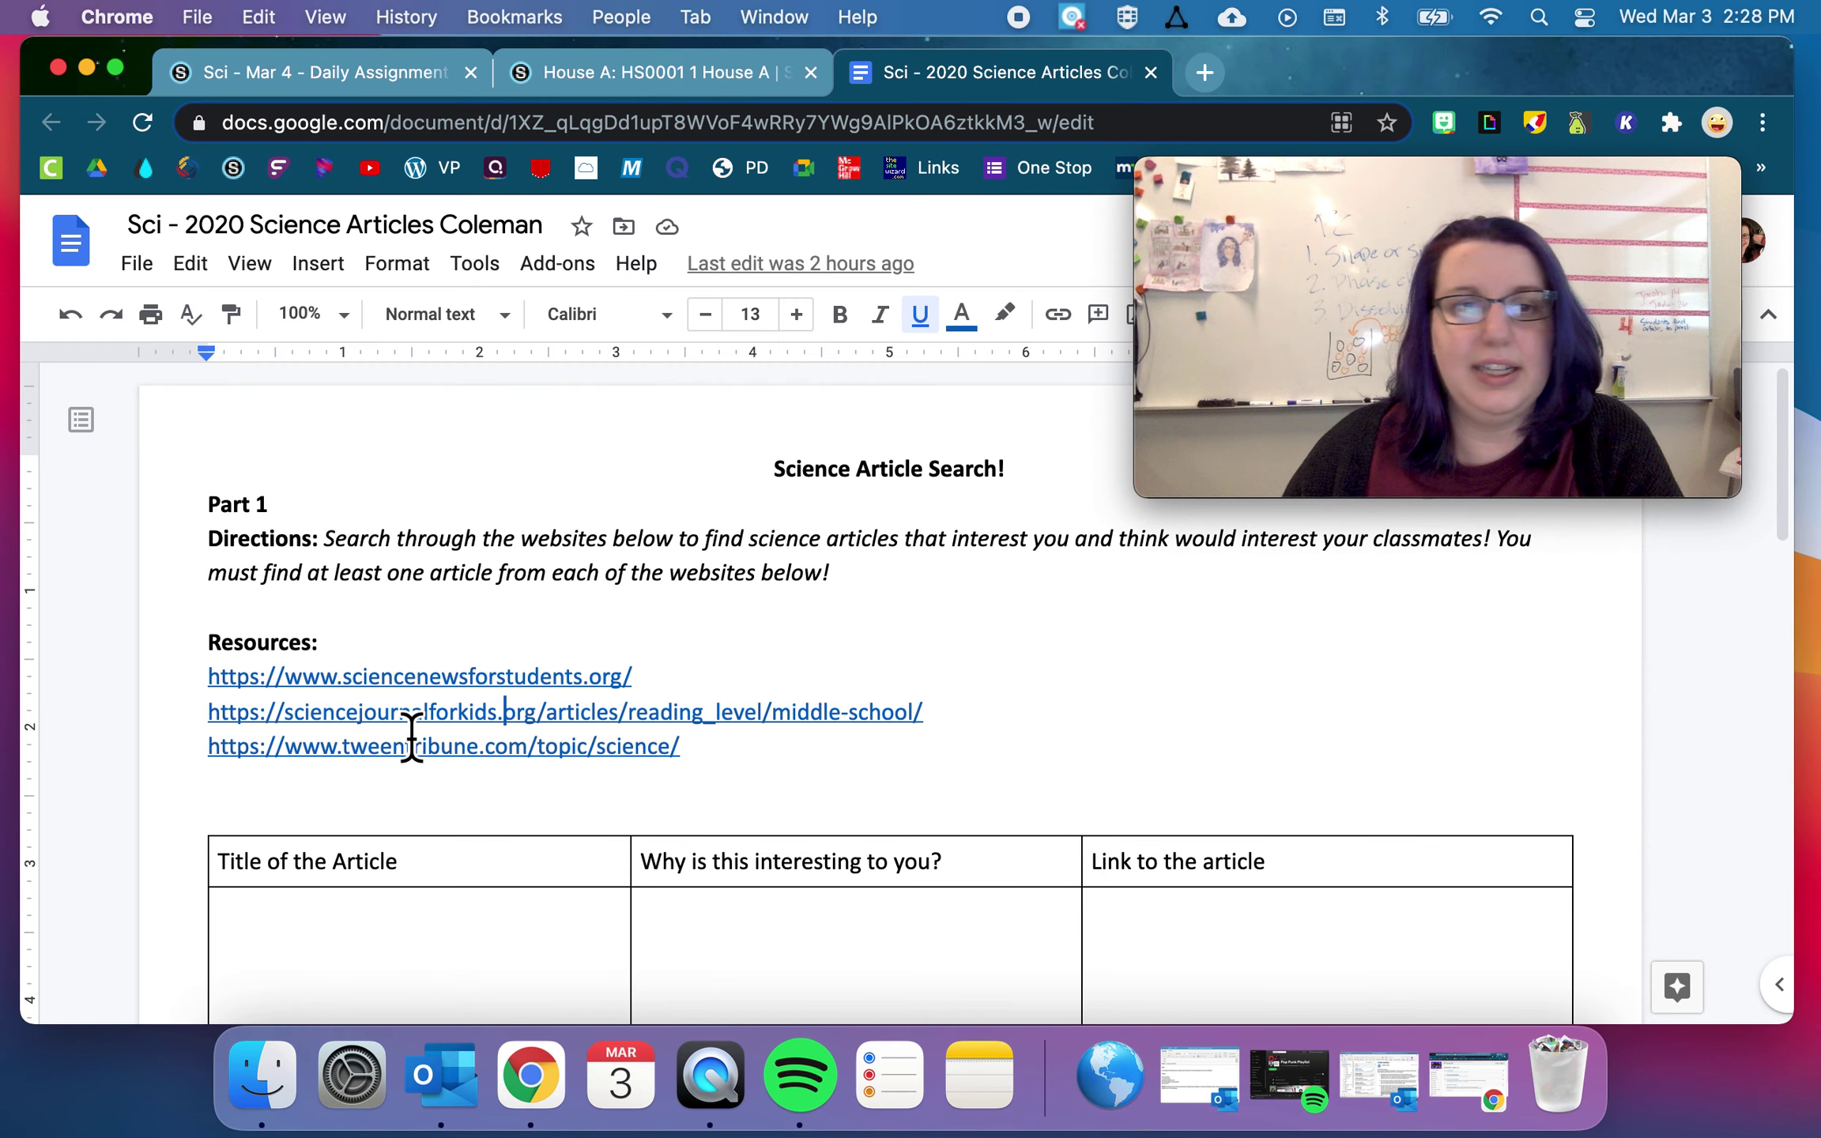
left_click(407, 767)
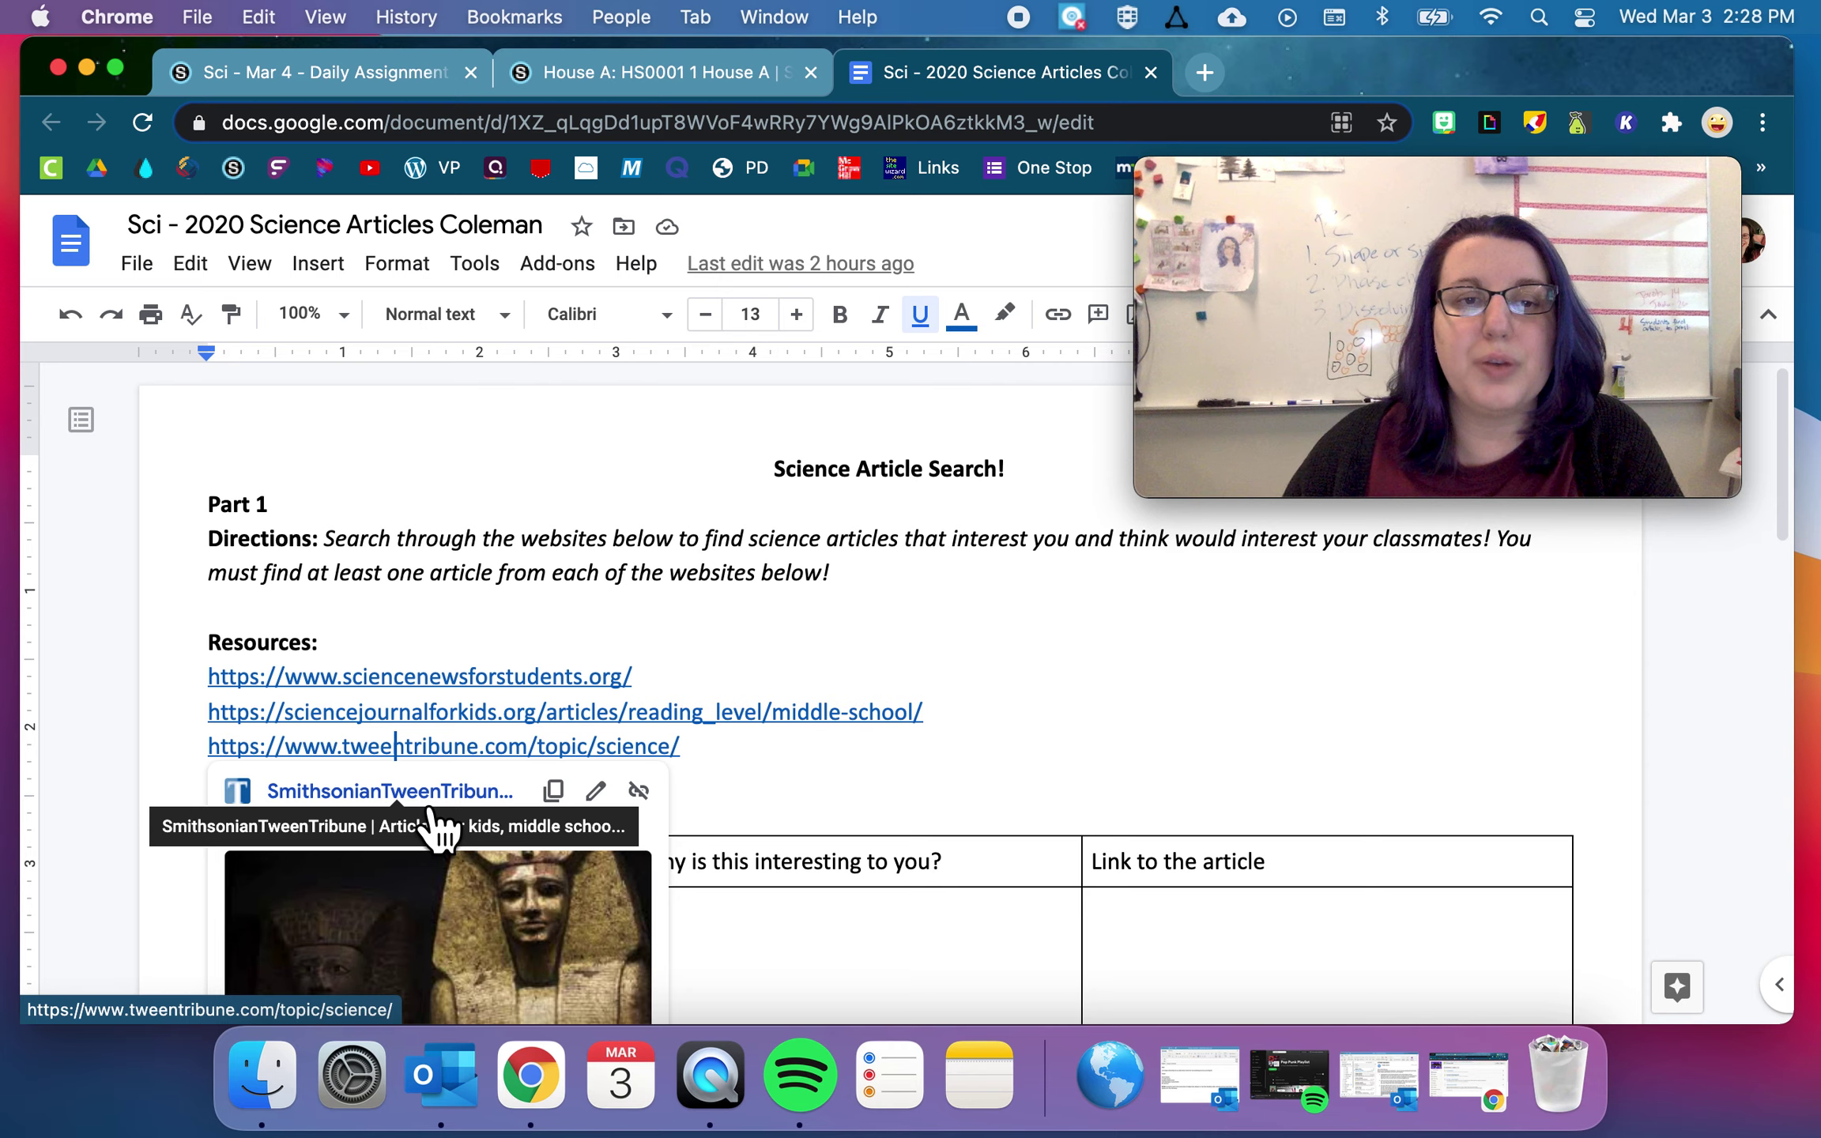
left_click(423, 816)
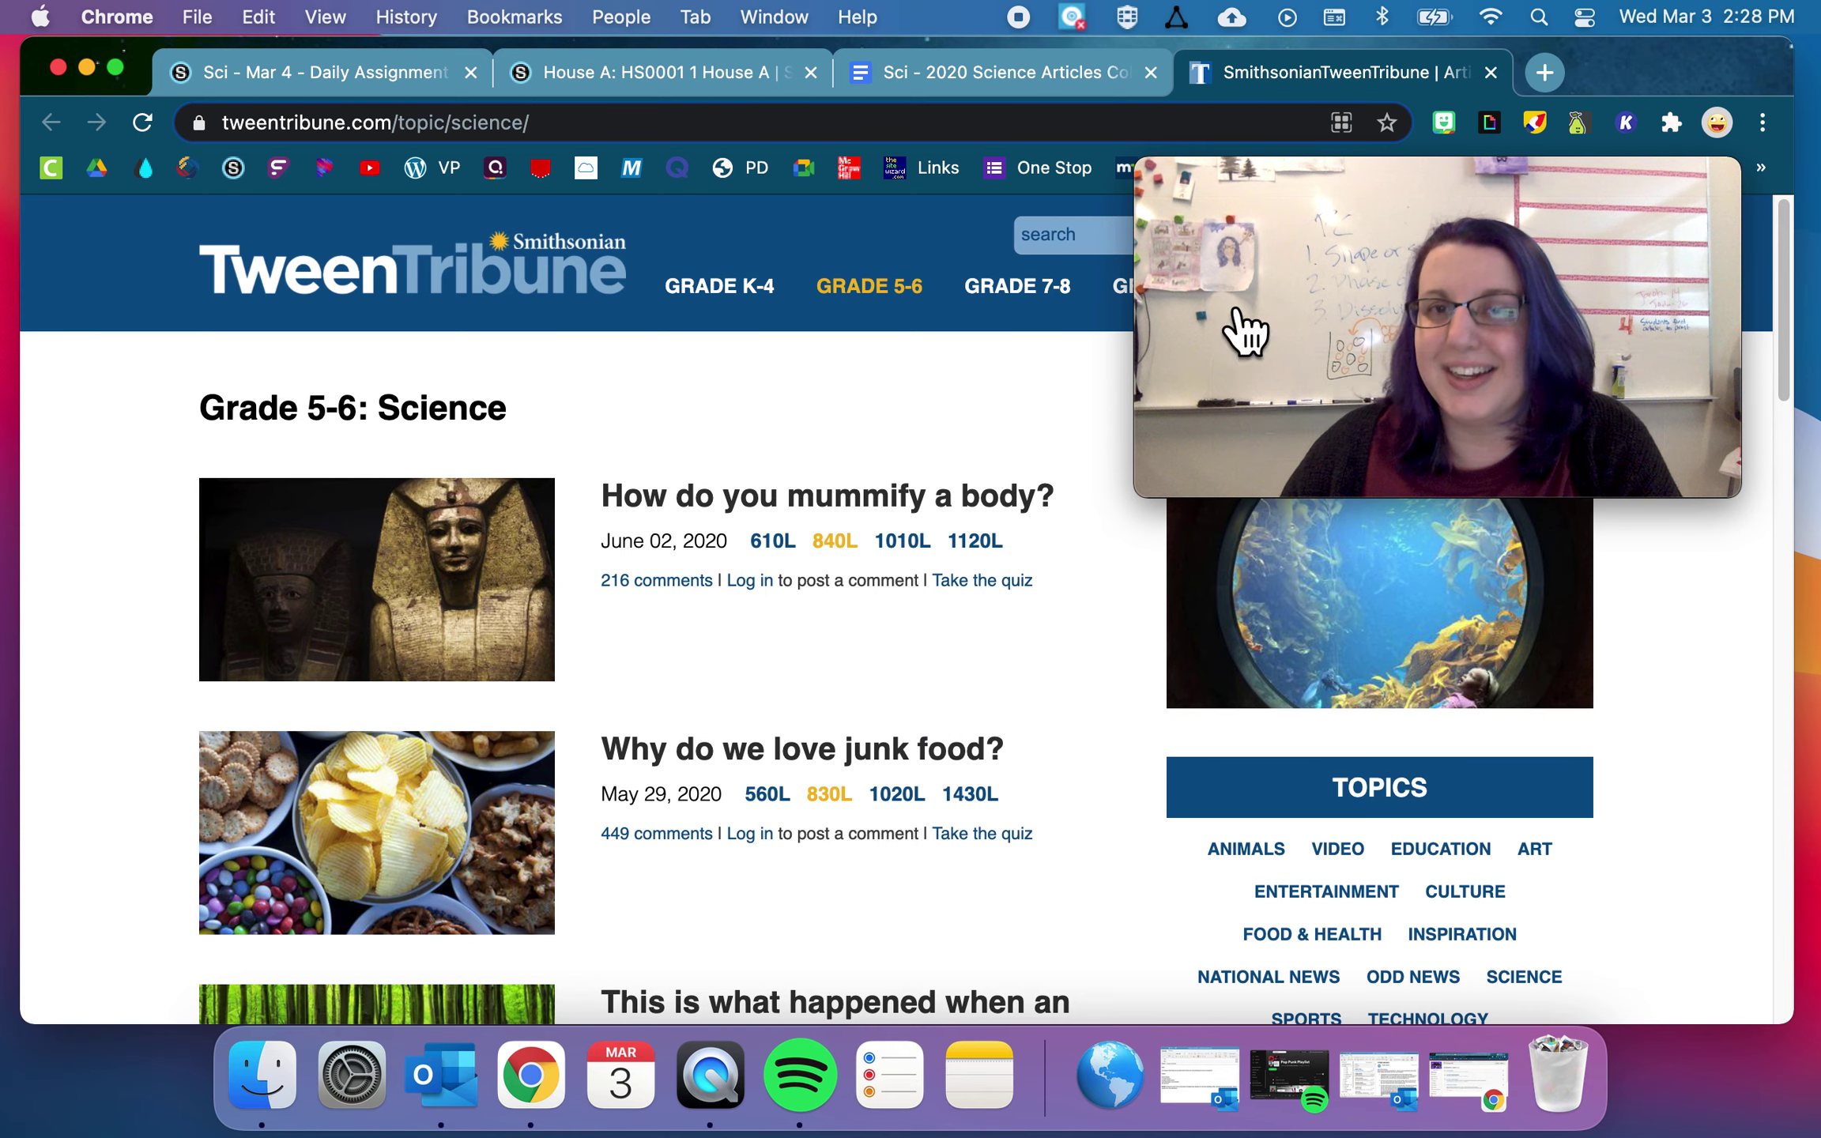
left_click_drag(1616, 211, 1656, 436)
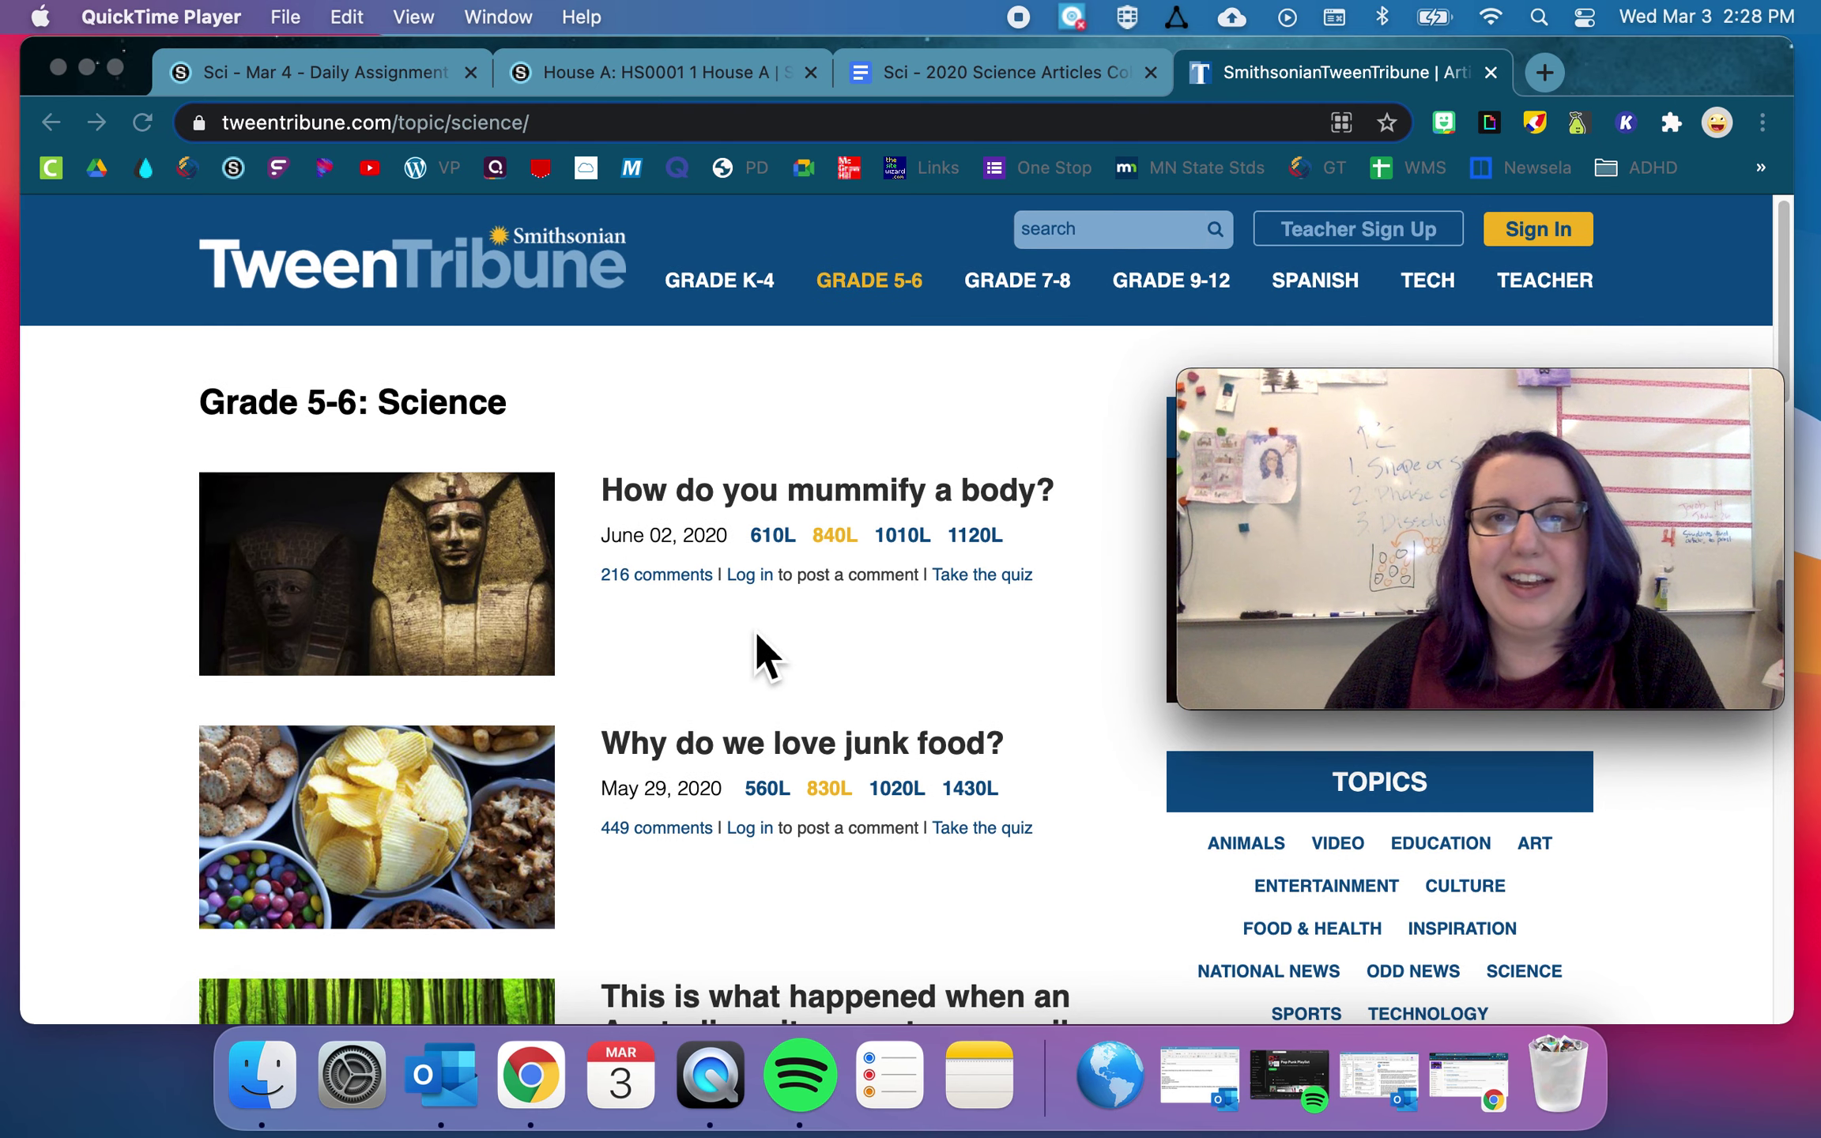
scroll(742, 617, "down", 20)
scroll(741, 617, "up", 20)
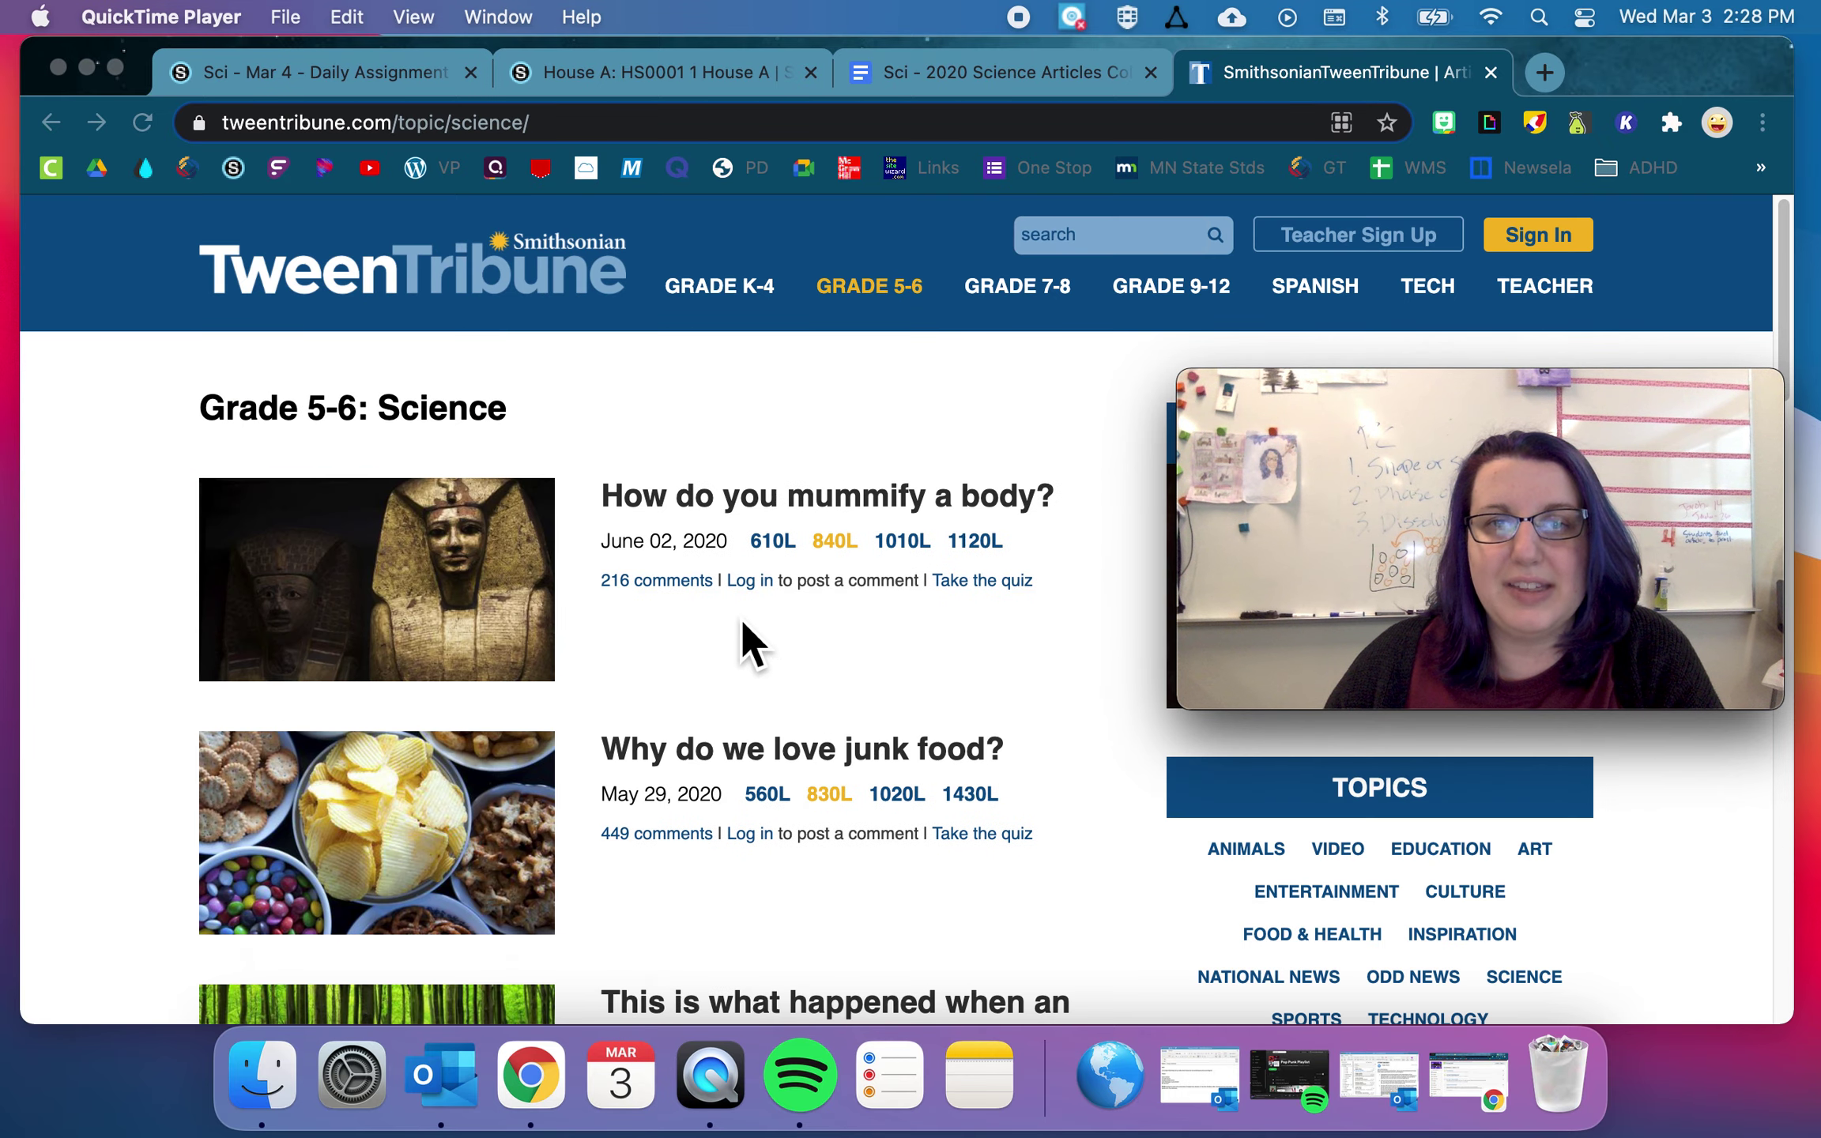
left_click_drag(1650, 427, 599, 374)
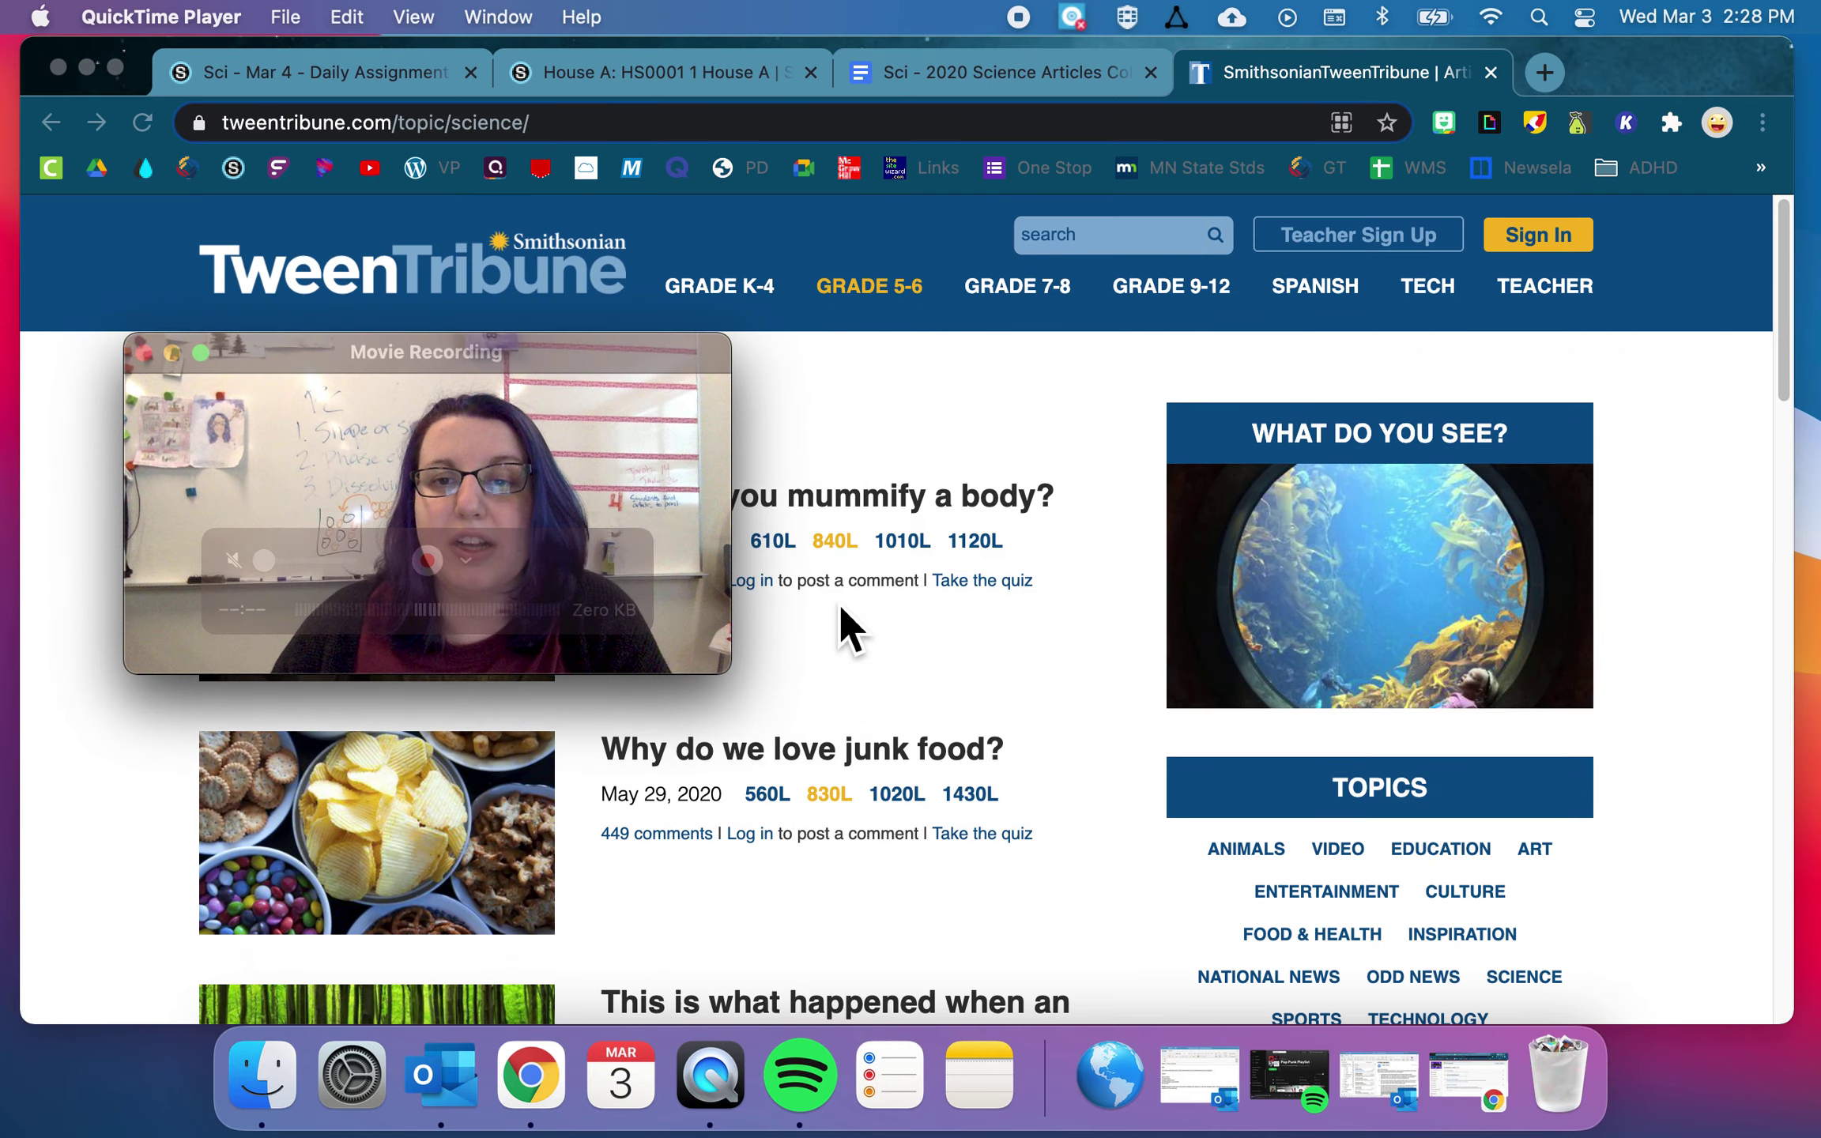
scroll(840, 607, "down", 3)
scroll(1408, 706, "down", 15)
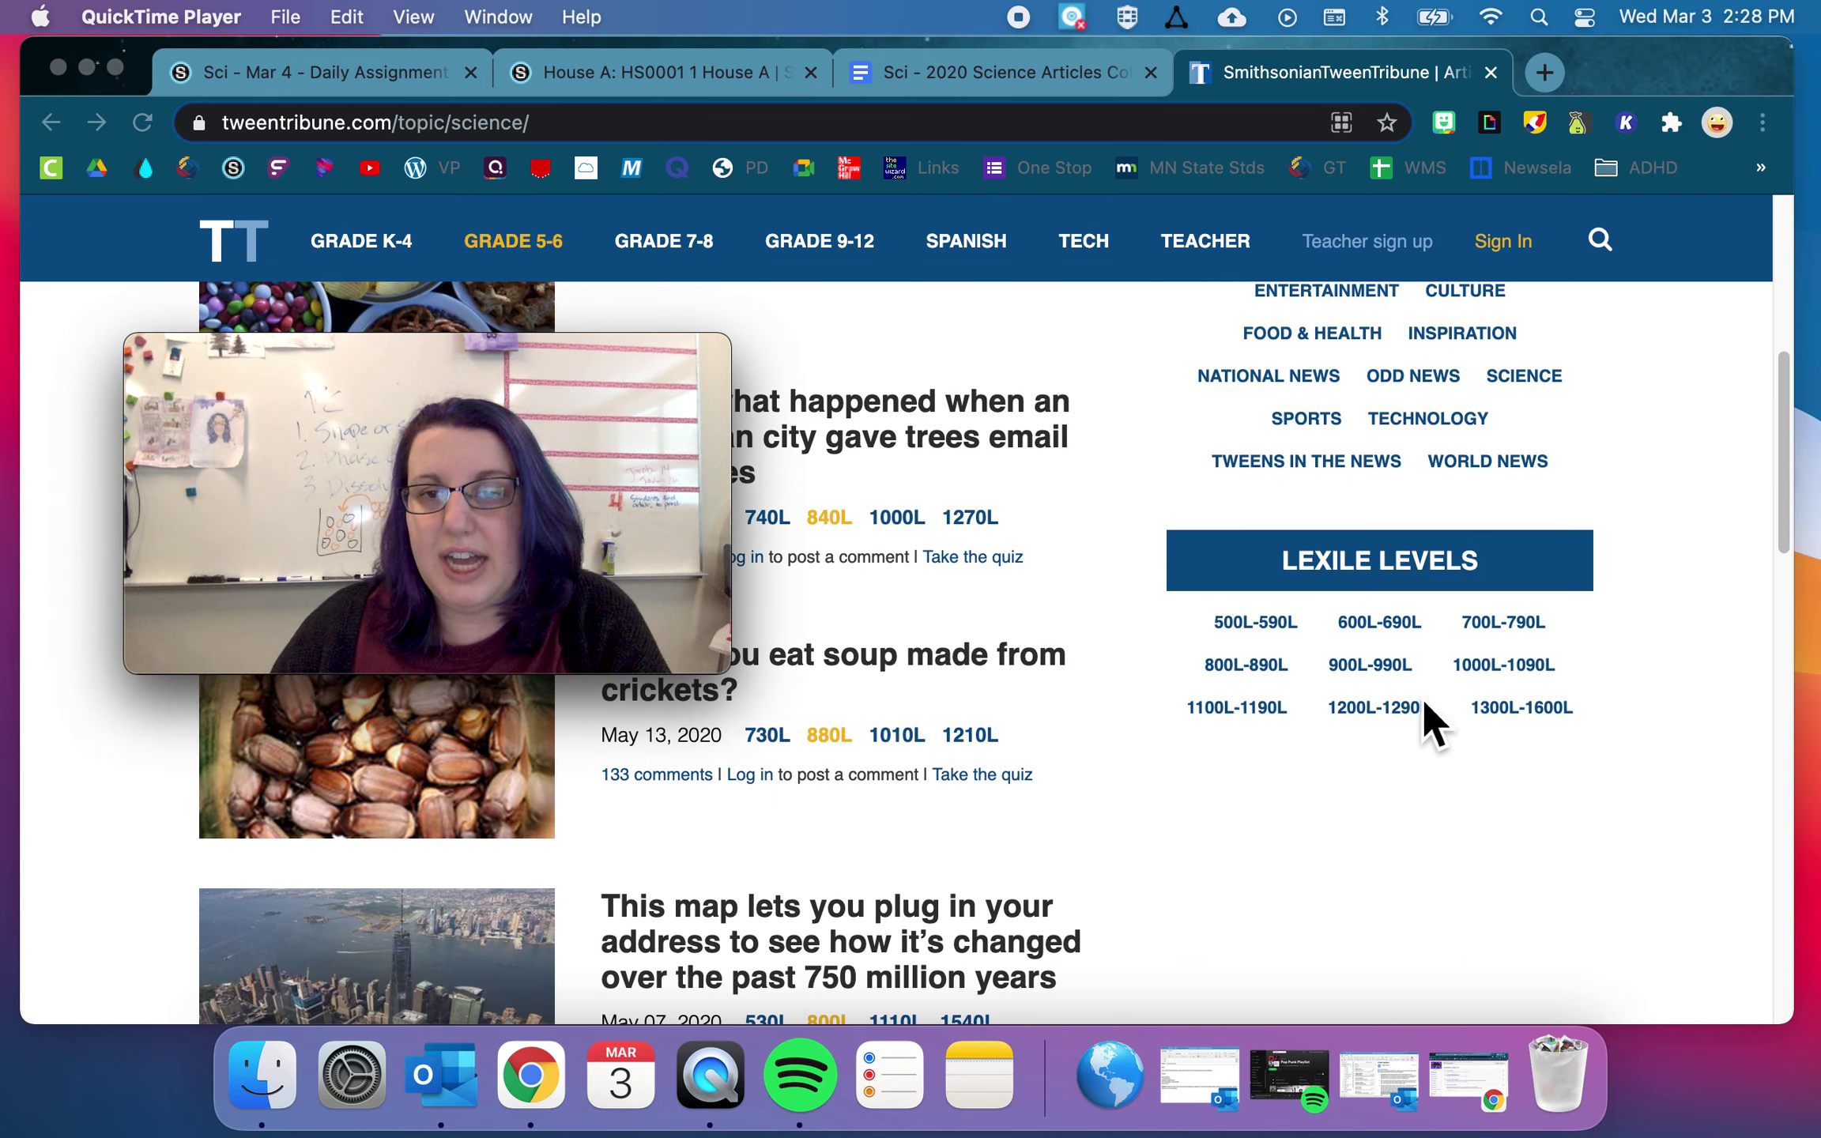
scroll(1422, 656, "up", 12)
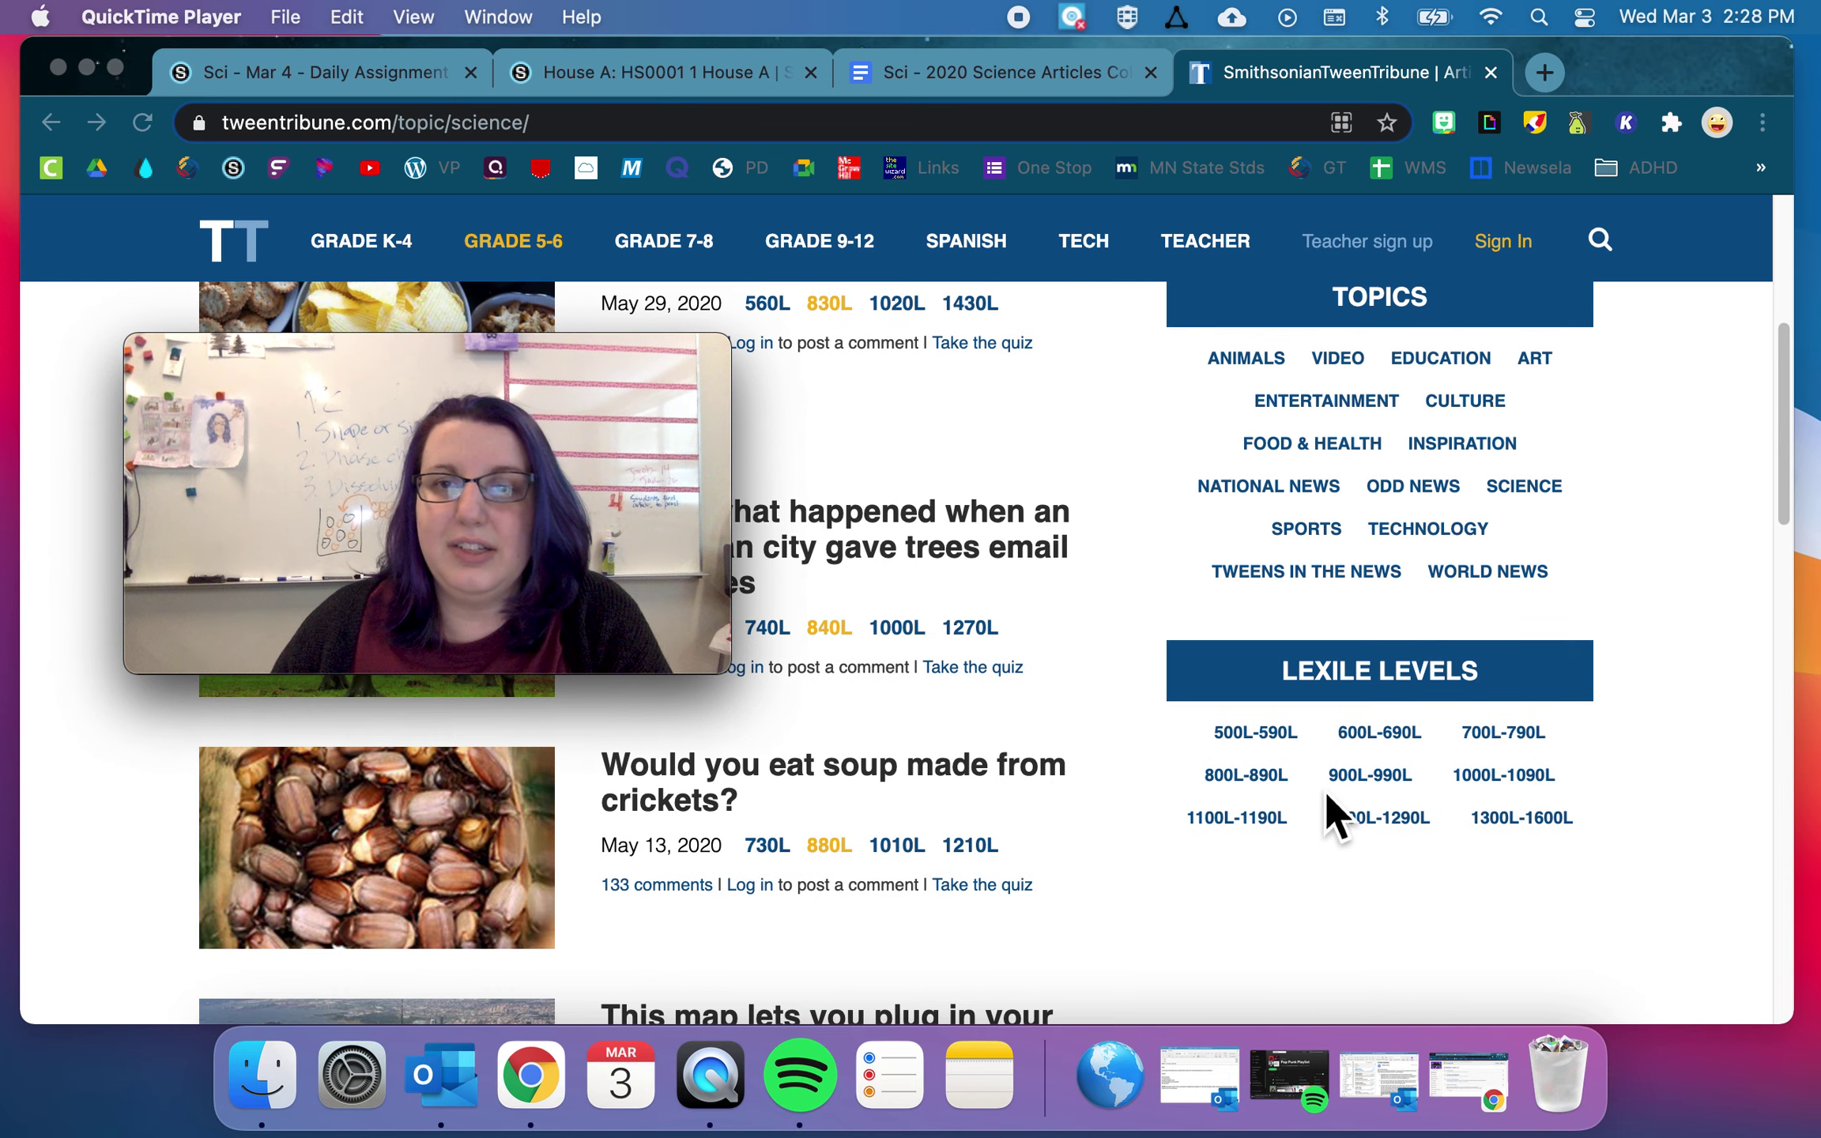
scroll(1269, 836, "down", 10)
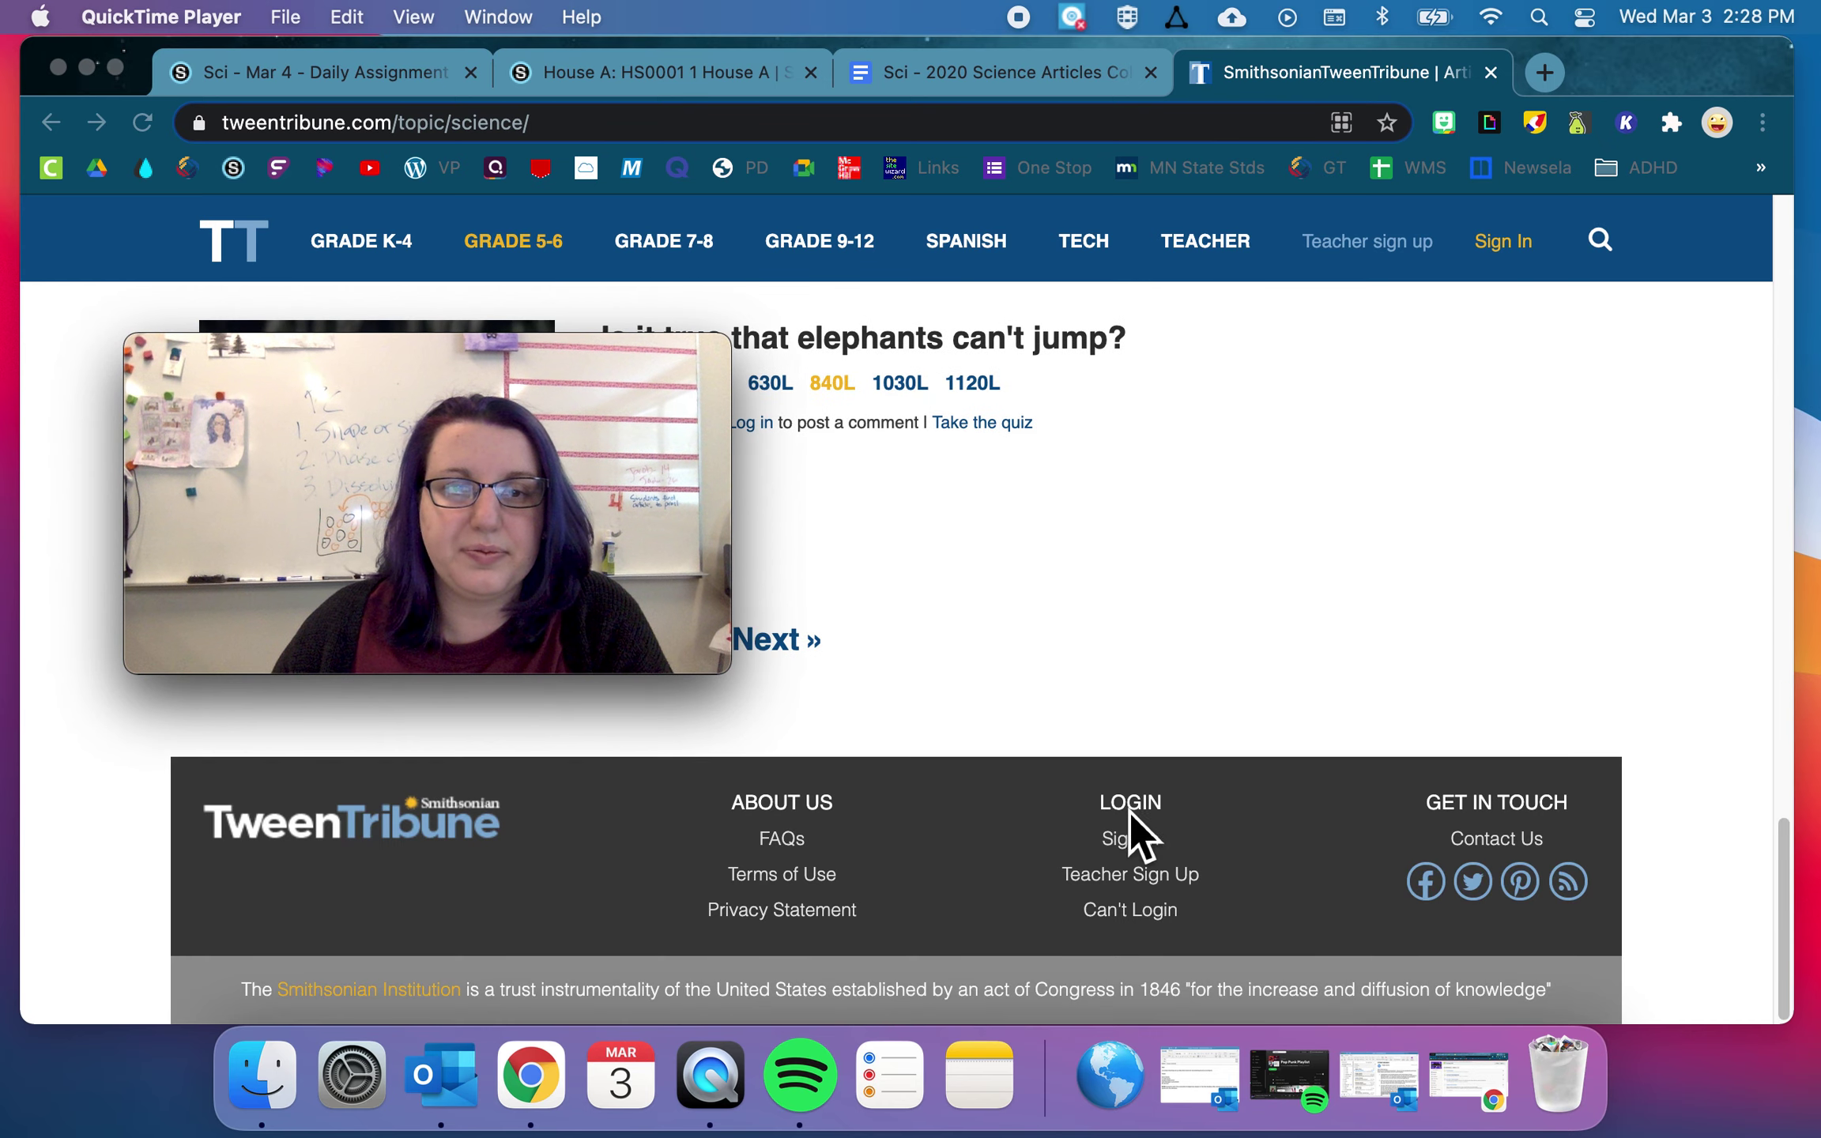
scroll(1094, 712, "up", 20)
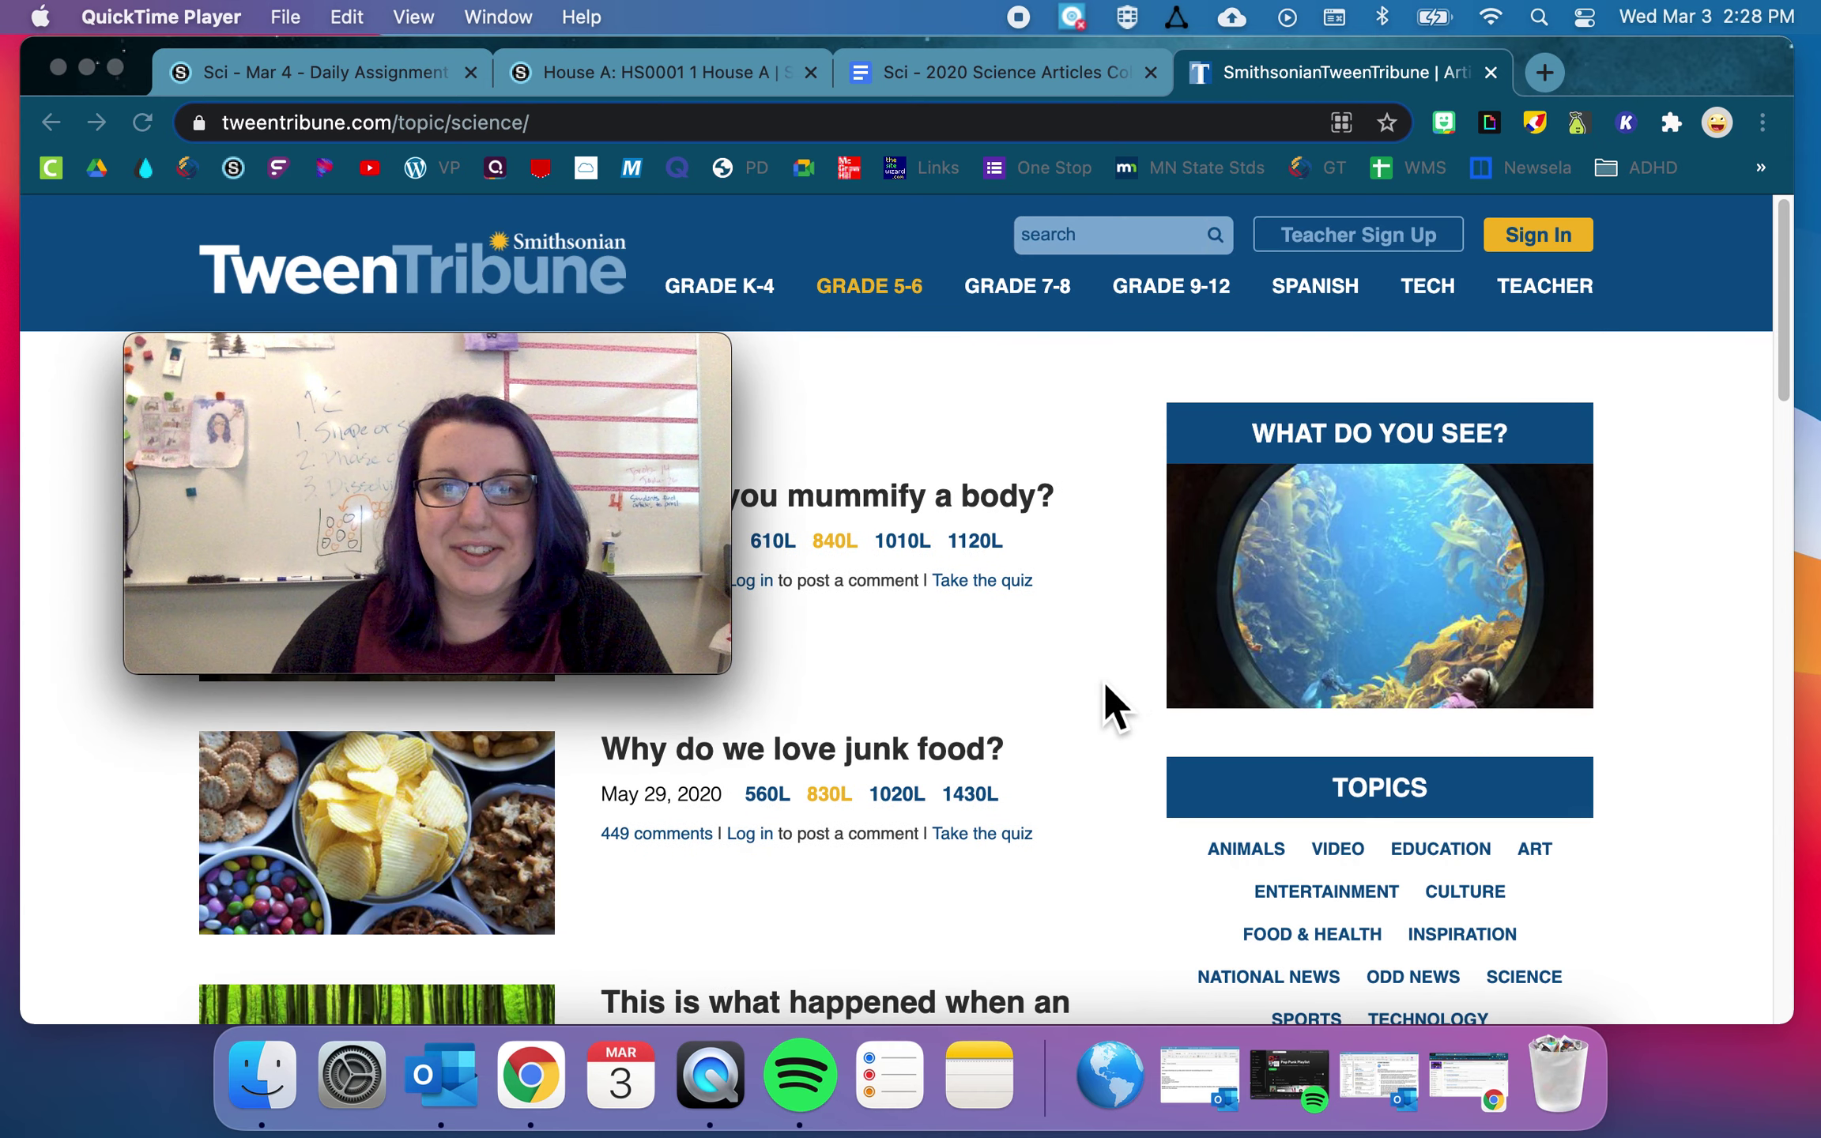
left_click(1083, 241)
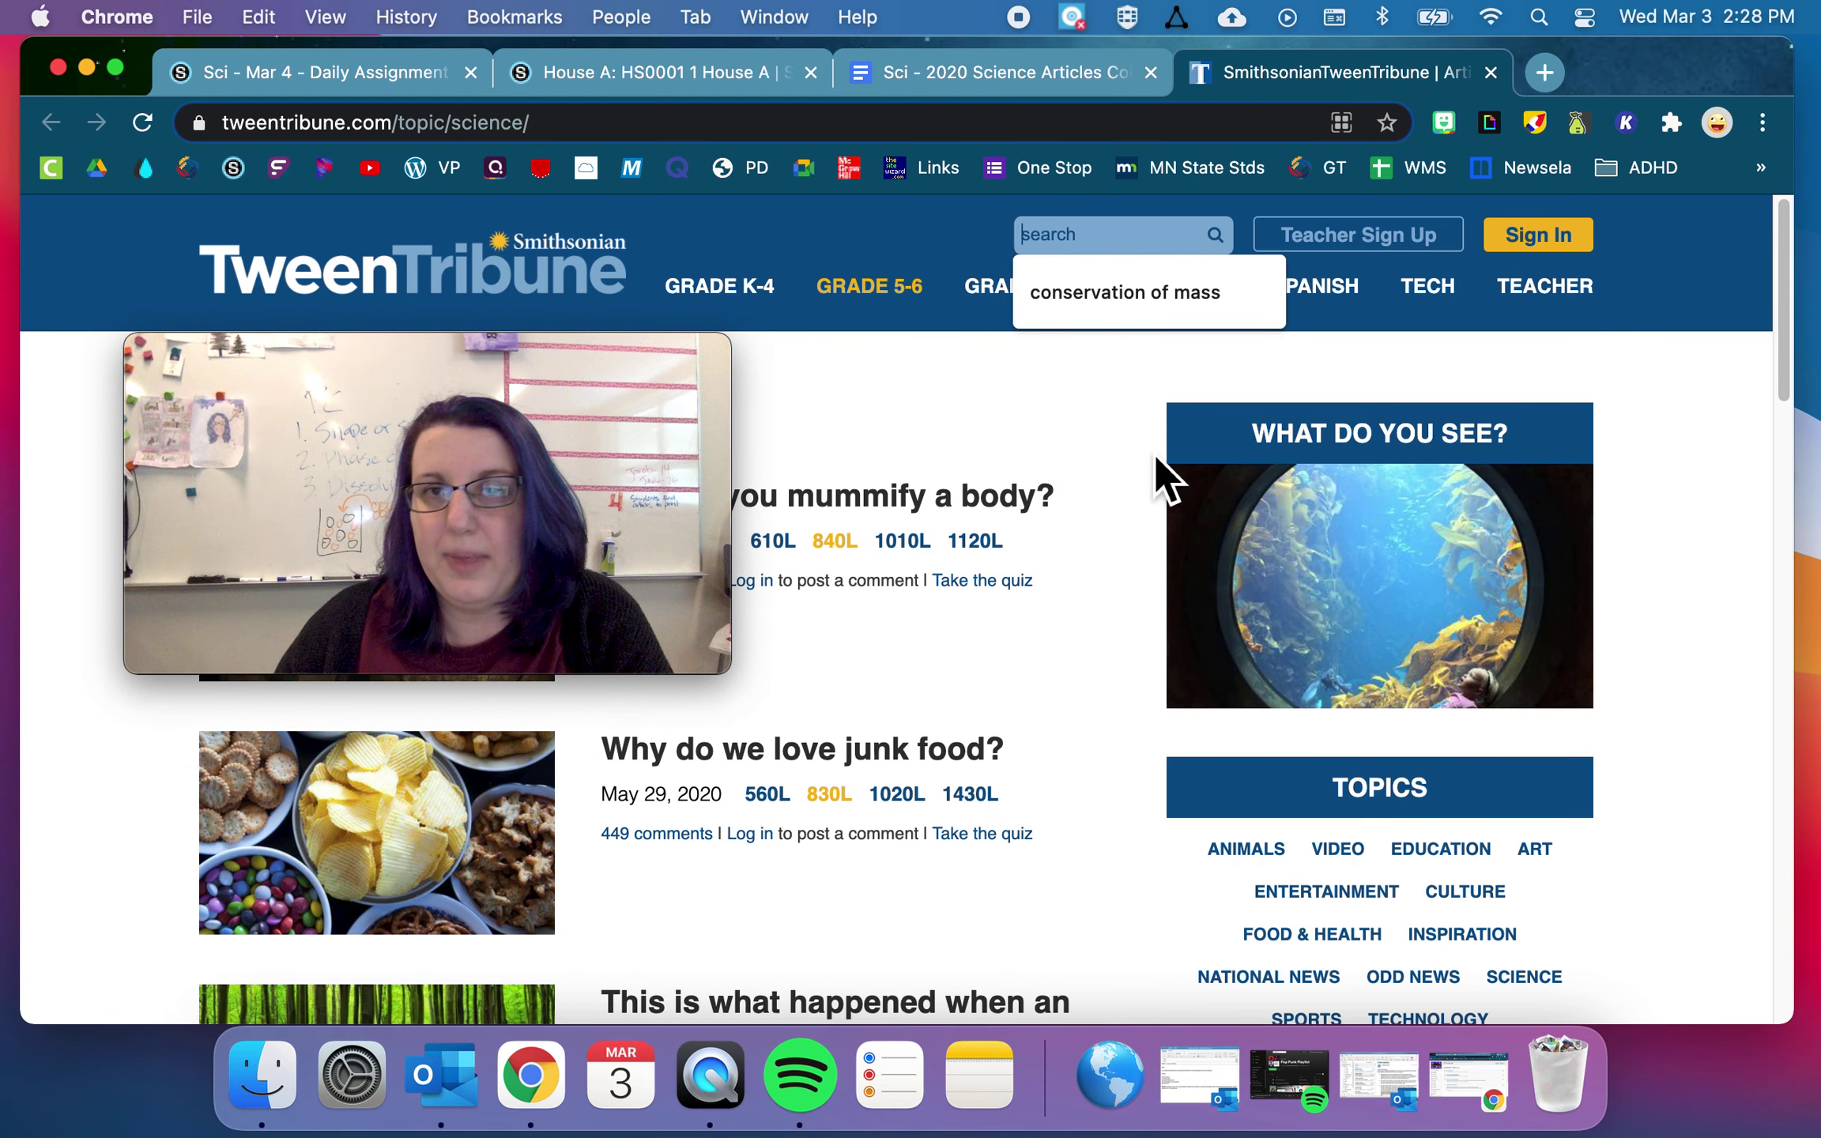
left_click(1114, 458)
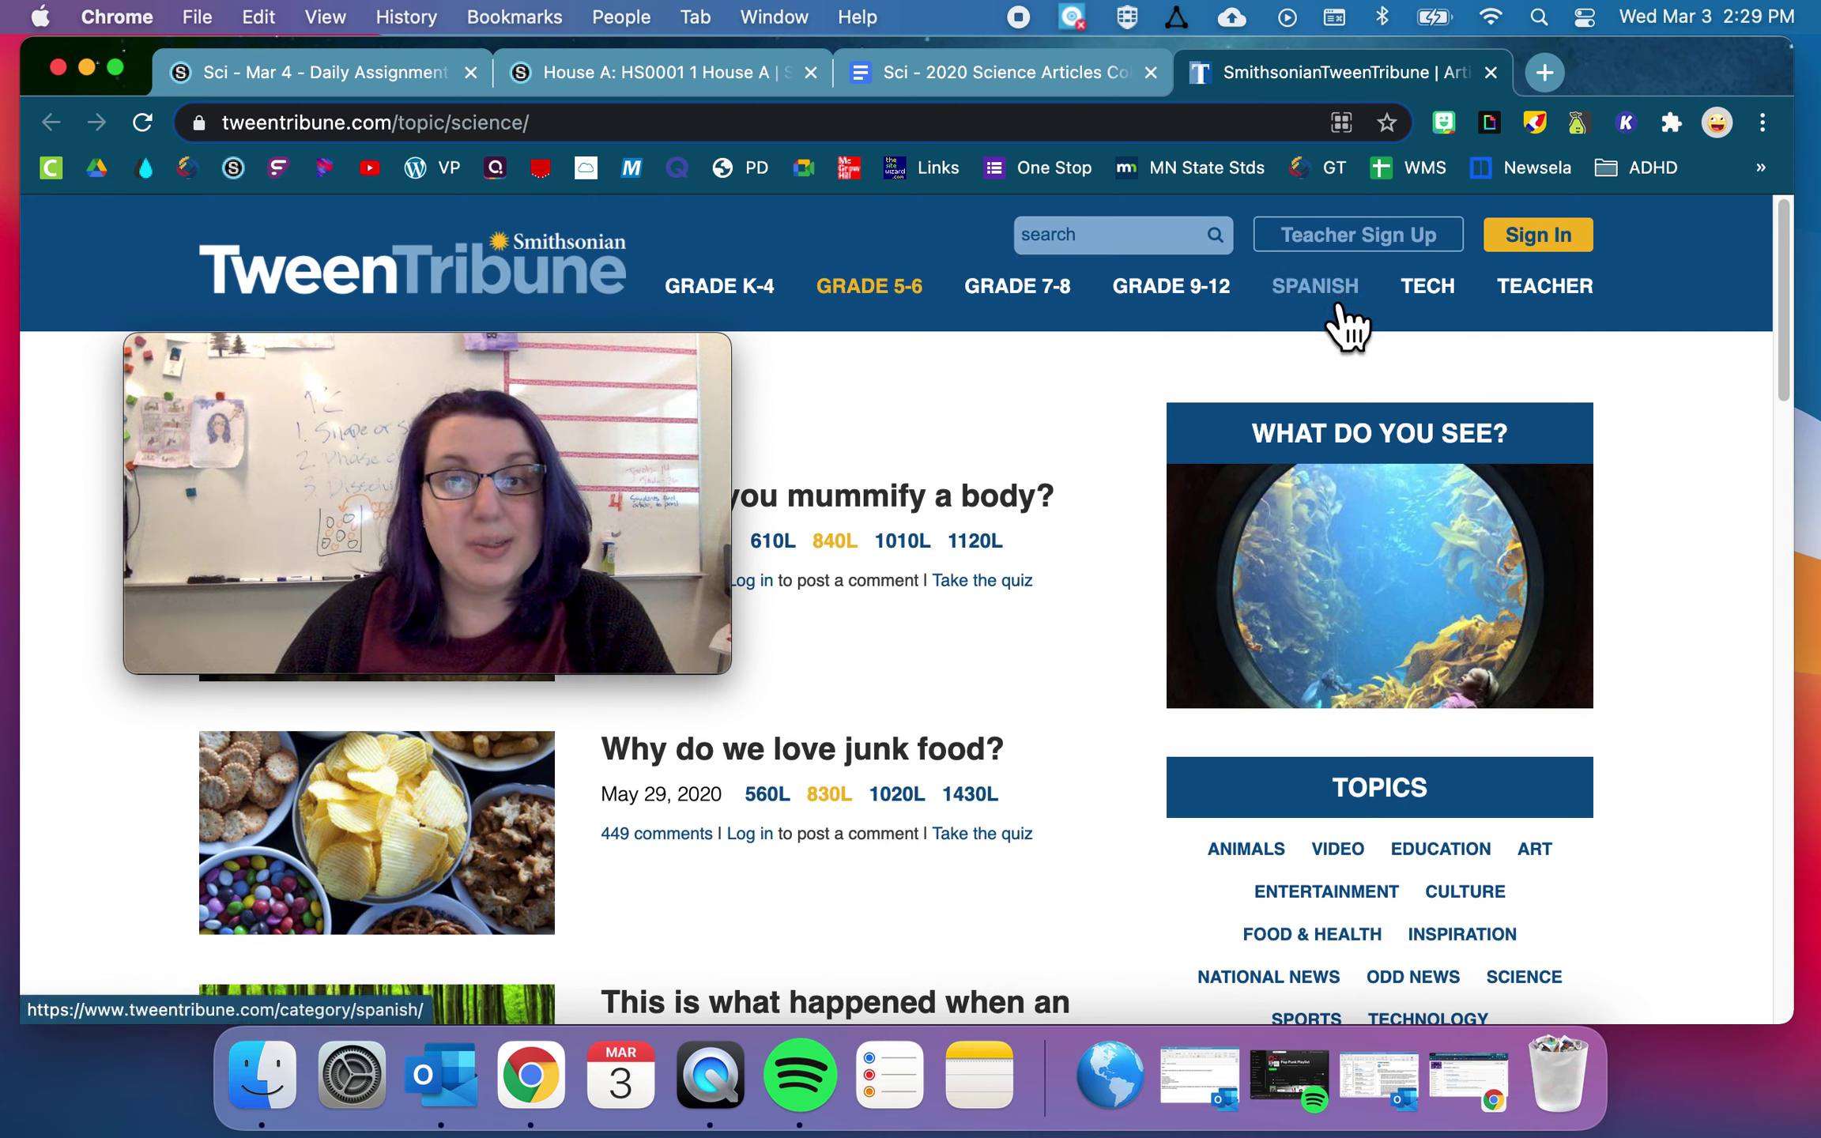
left_click(621, 357)
left_click_drag(621, 357, 1646, 127)
left_click(1499, 82)
- Close the Tween Tribune tab and place the cursor in the worksheet's article table cells
left_click(1499, 82)
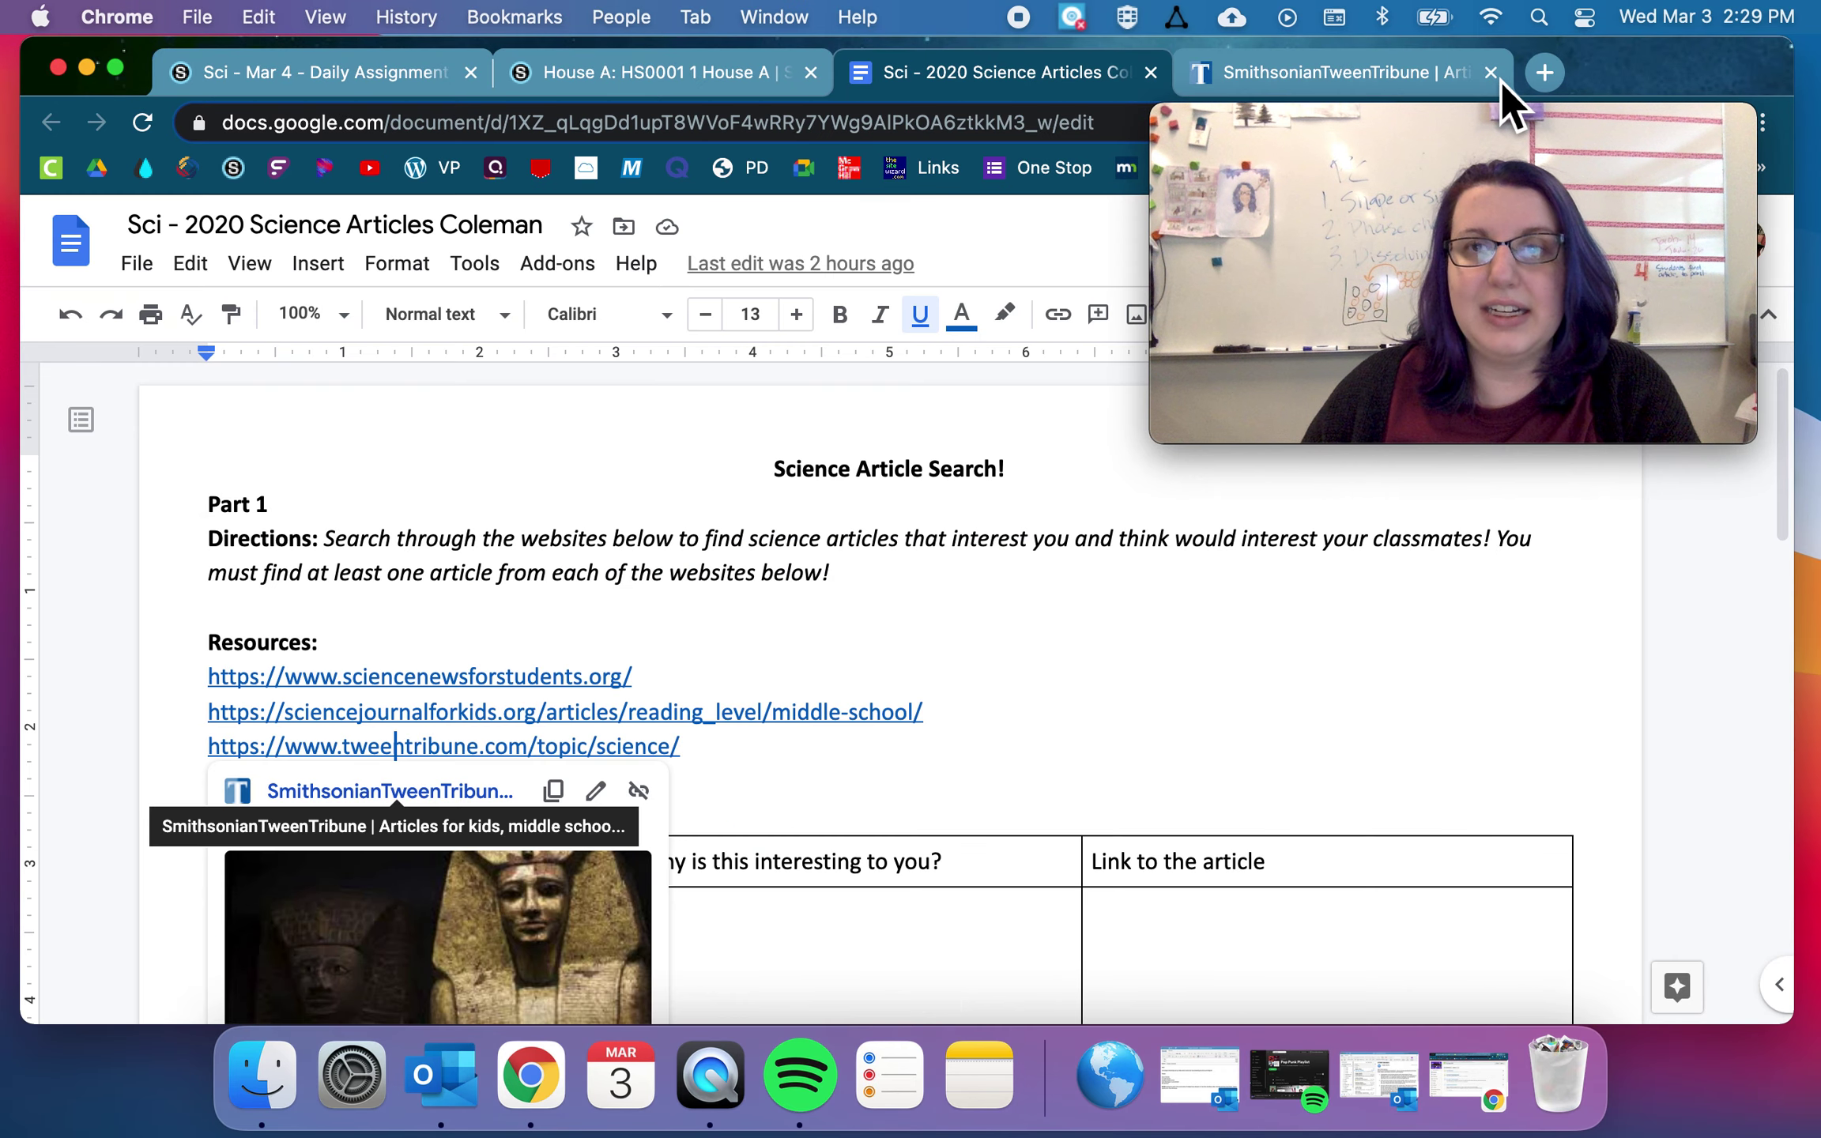
scroll(765, 764, "down", 5)
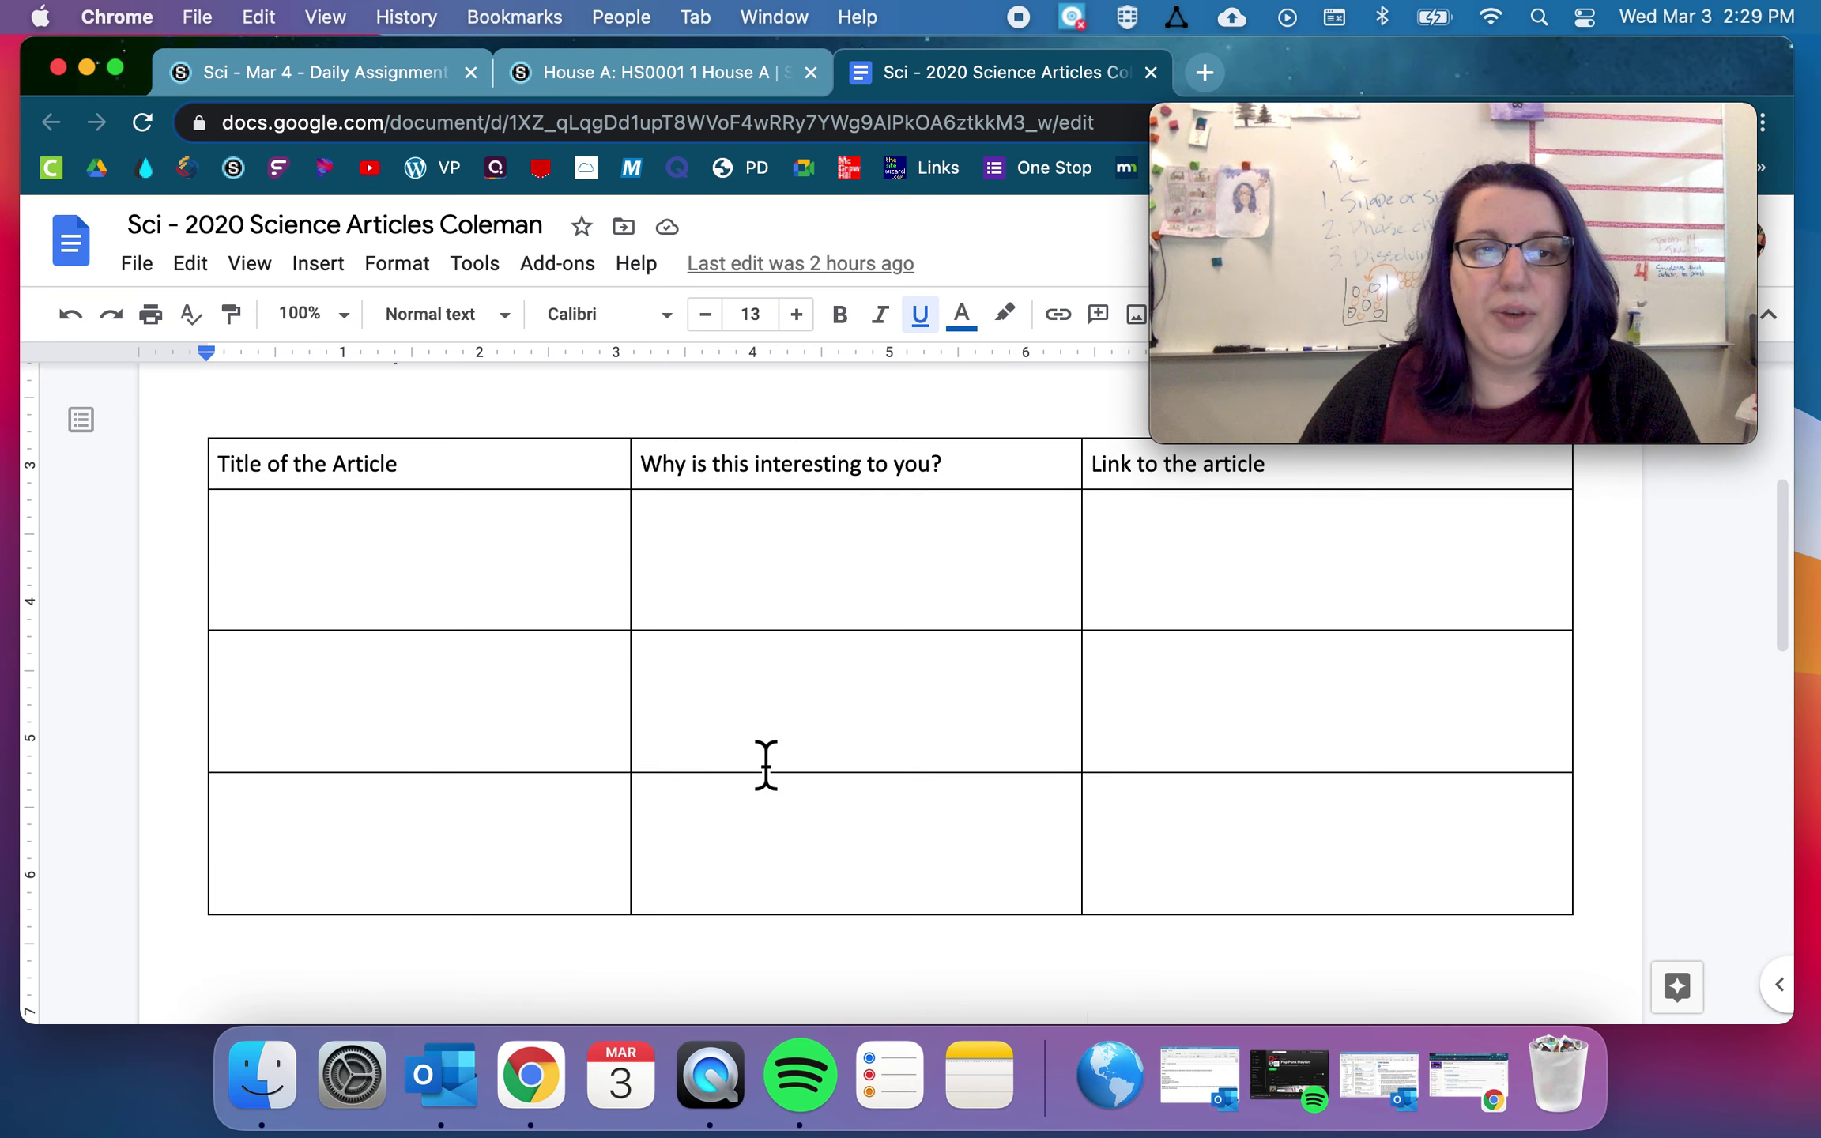
left_click(369, 882)
left_click(478, 594)
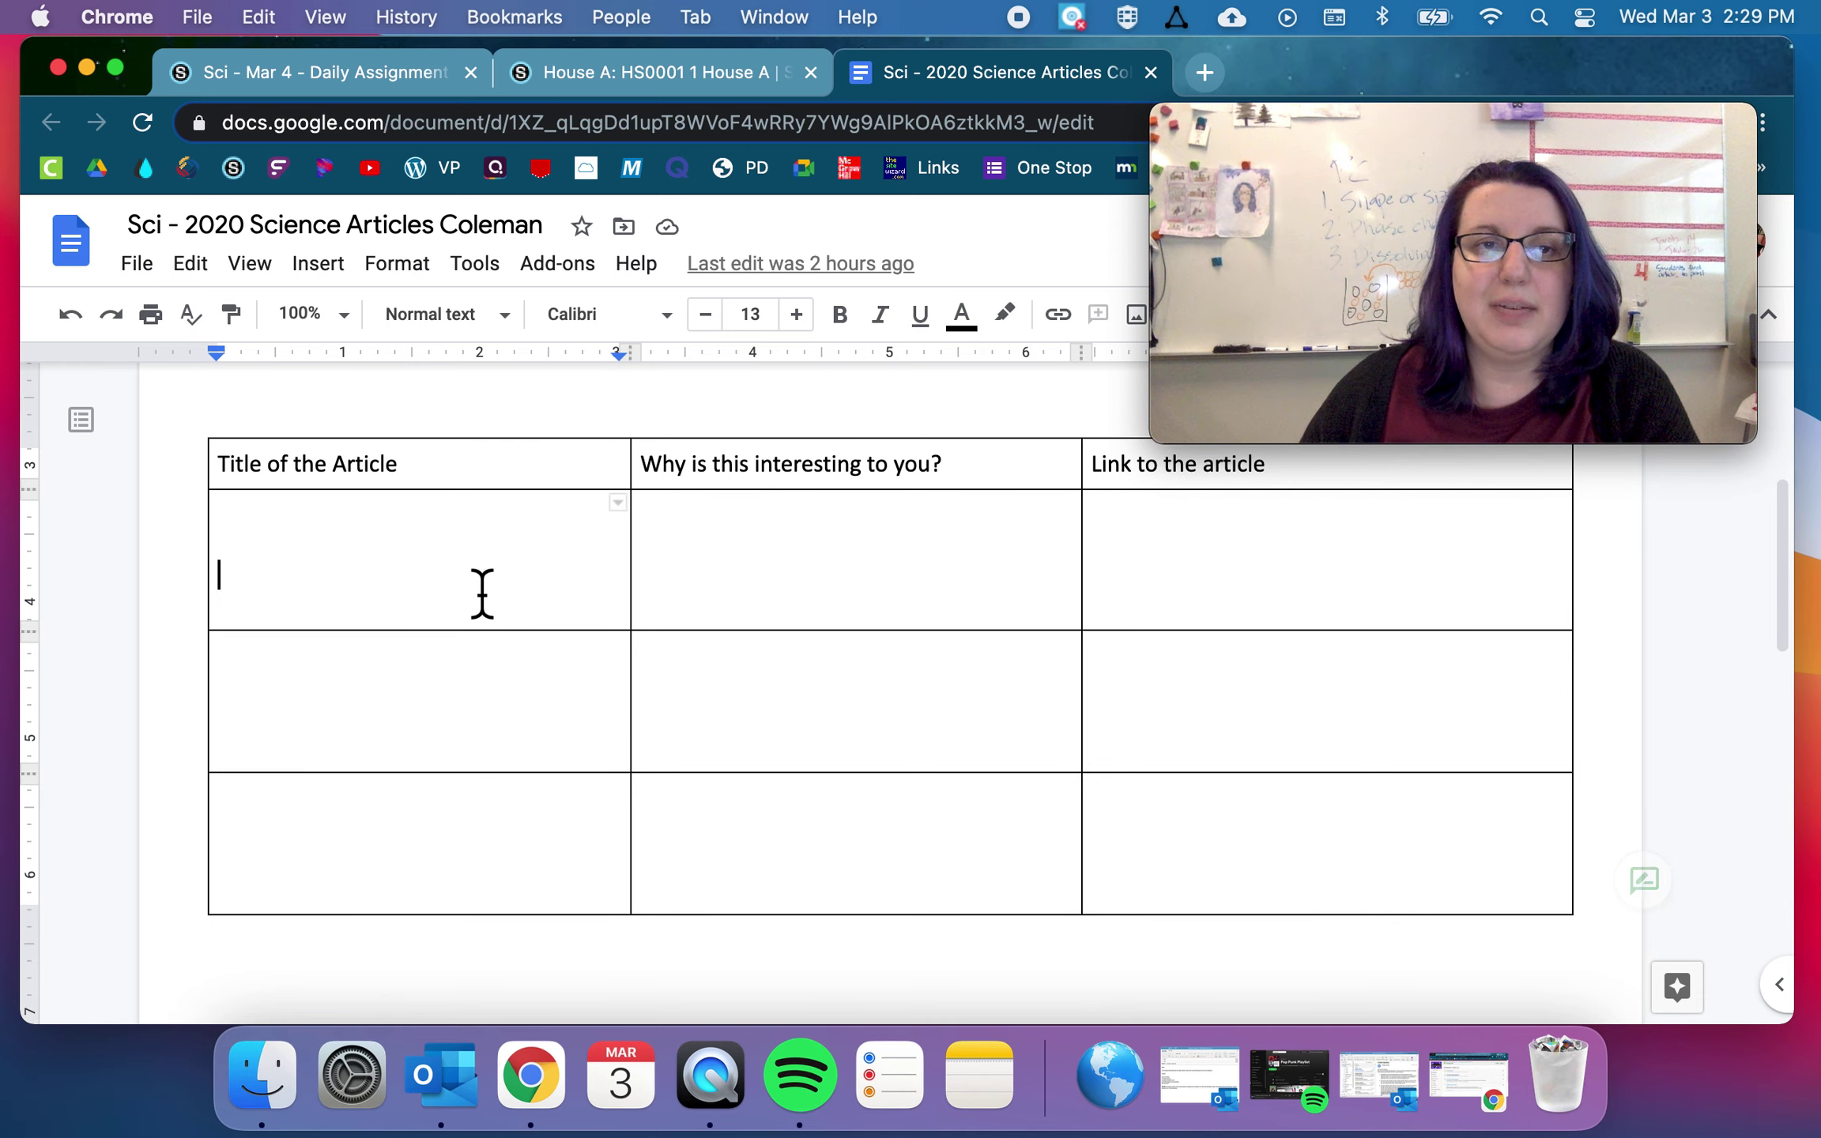
left_click(1366, 602)
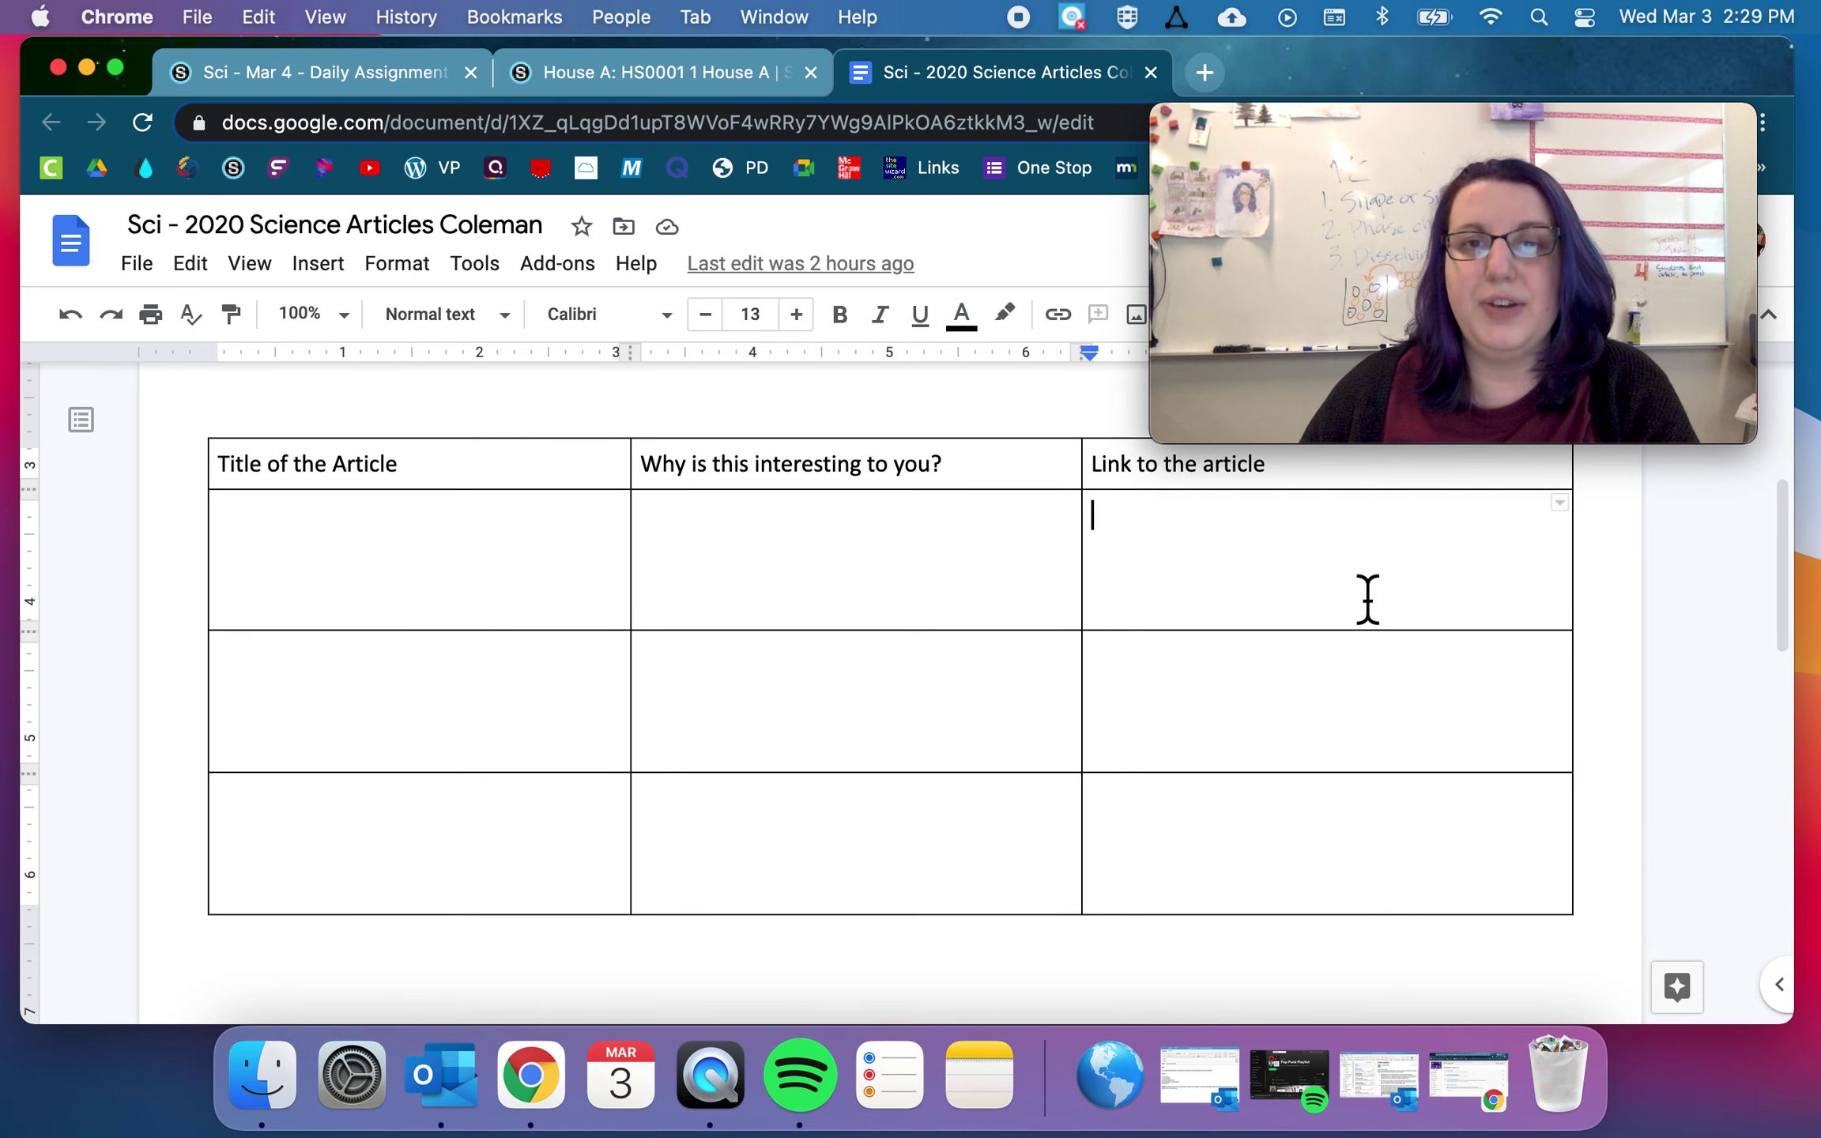
- Scroll to Part 2 and back, then preview the Science News for Students link
scroll(1248, 654, "down", 3)
scroll(1232, 674, "down", 5)
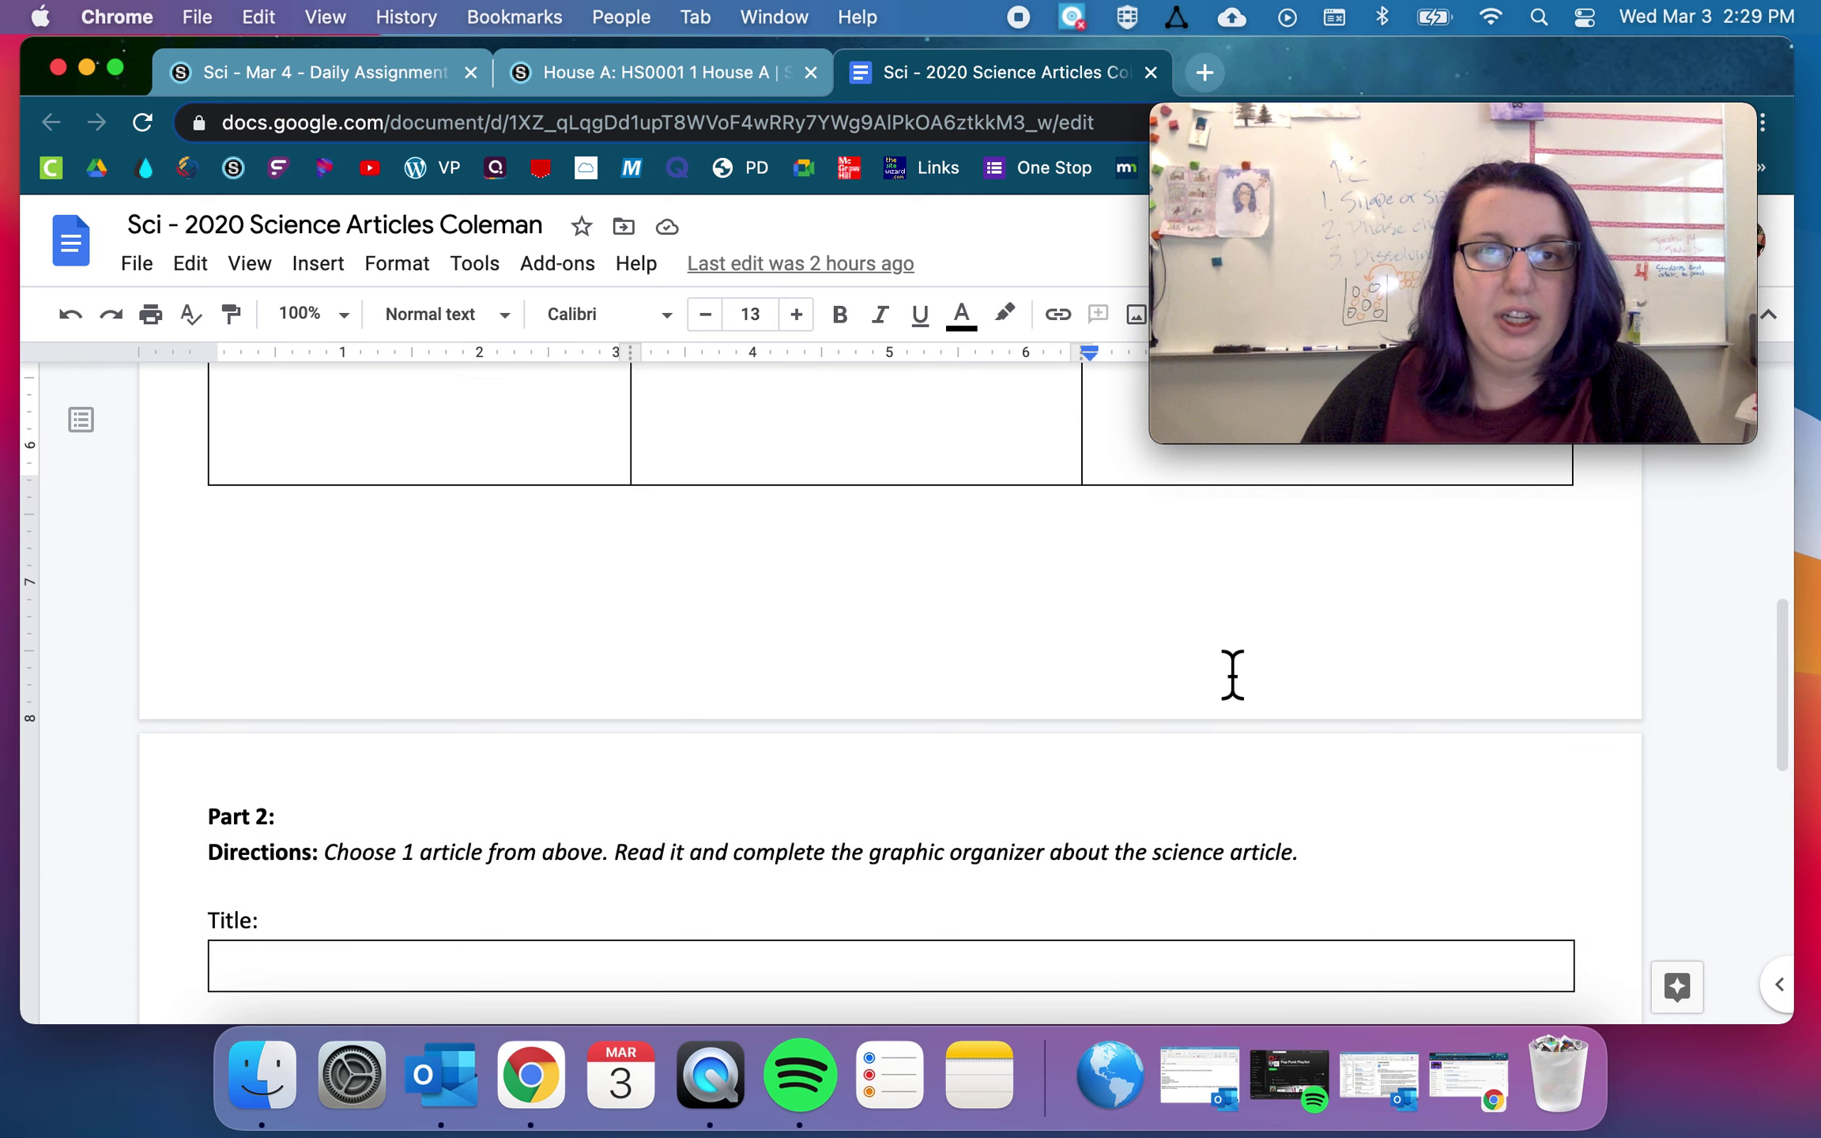
scroll(1011, 682, "up", 10)
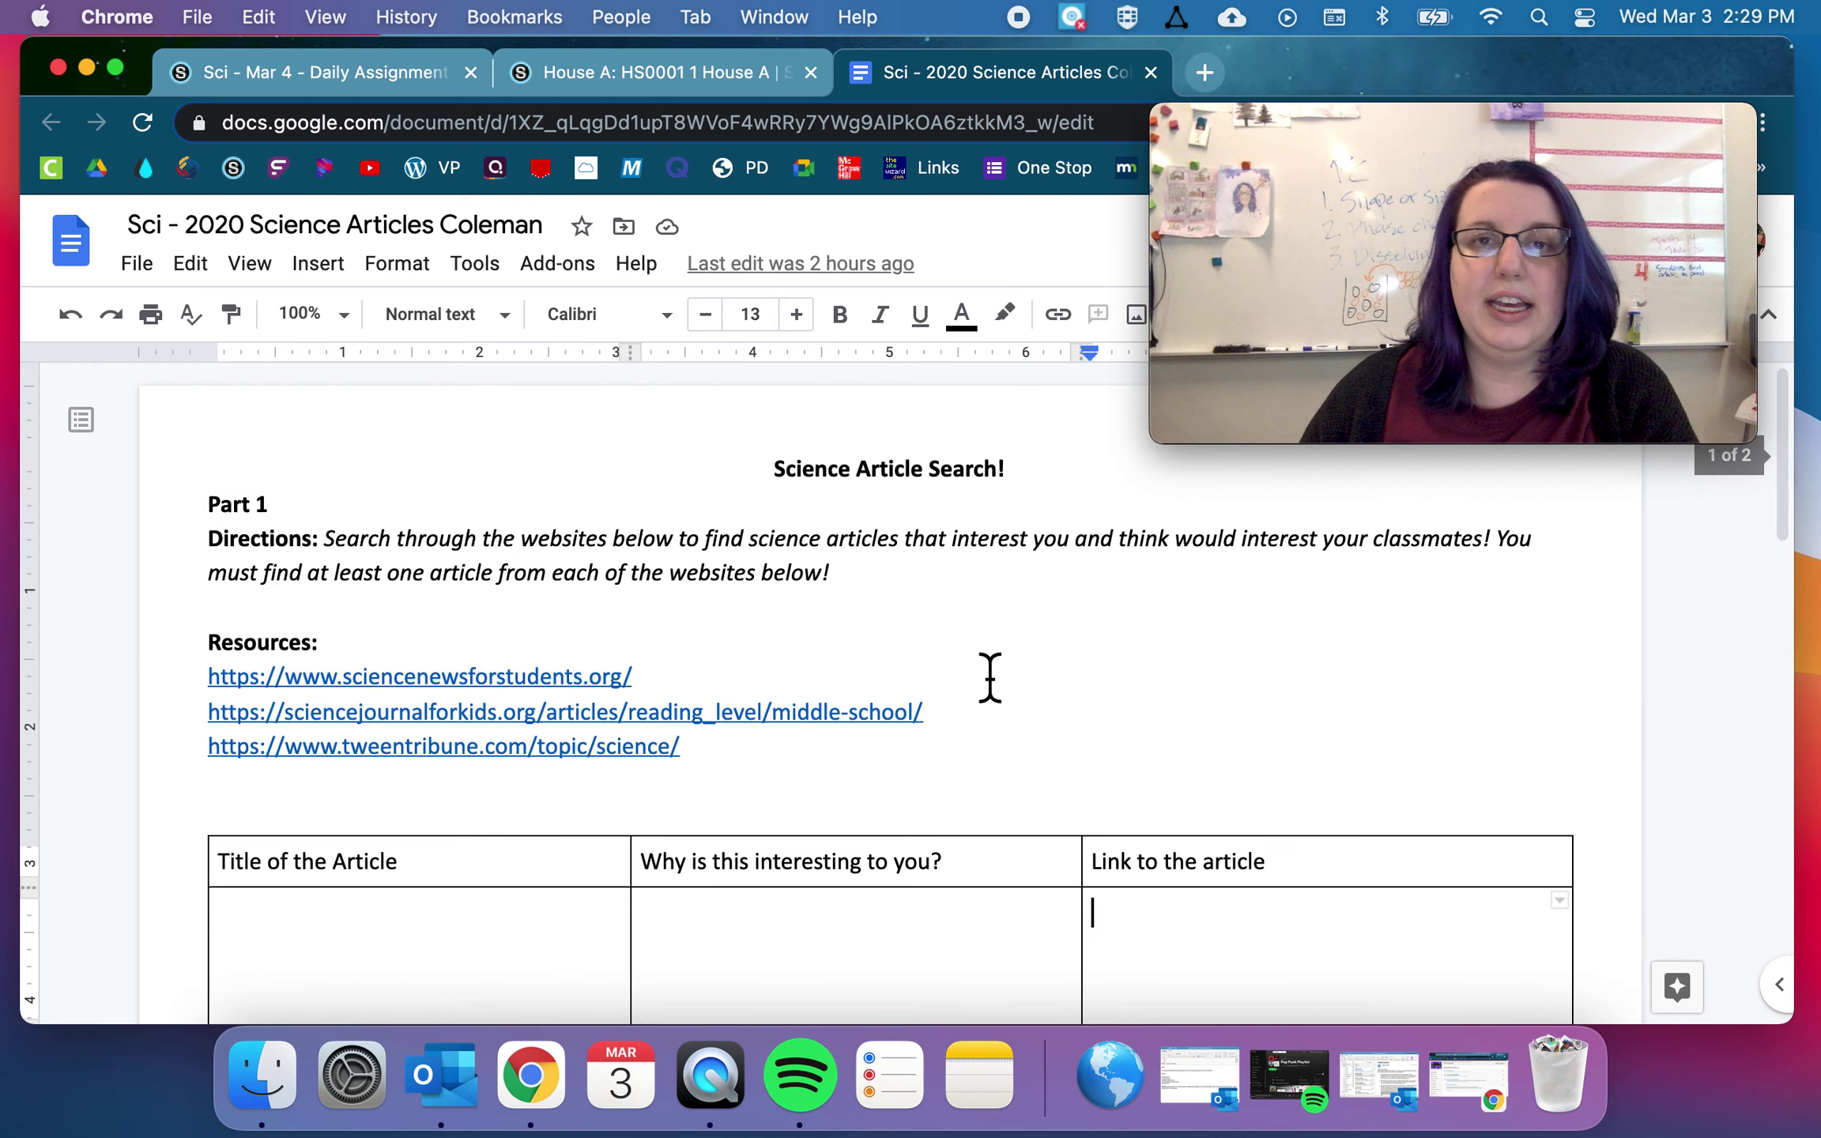
left_click(403, 676)
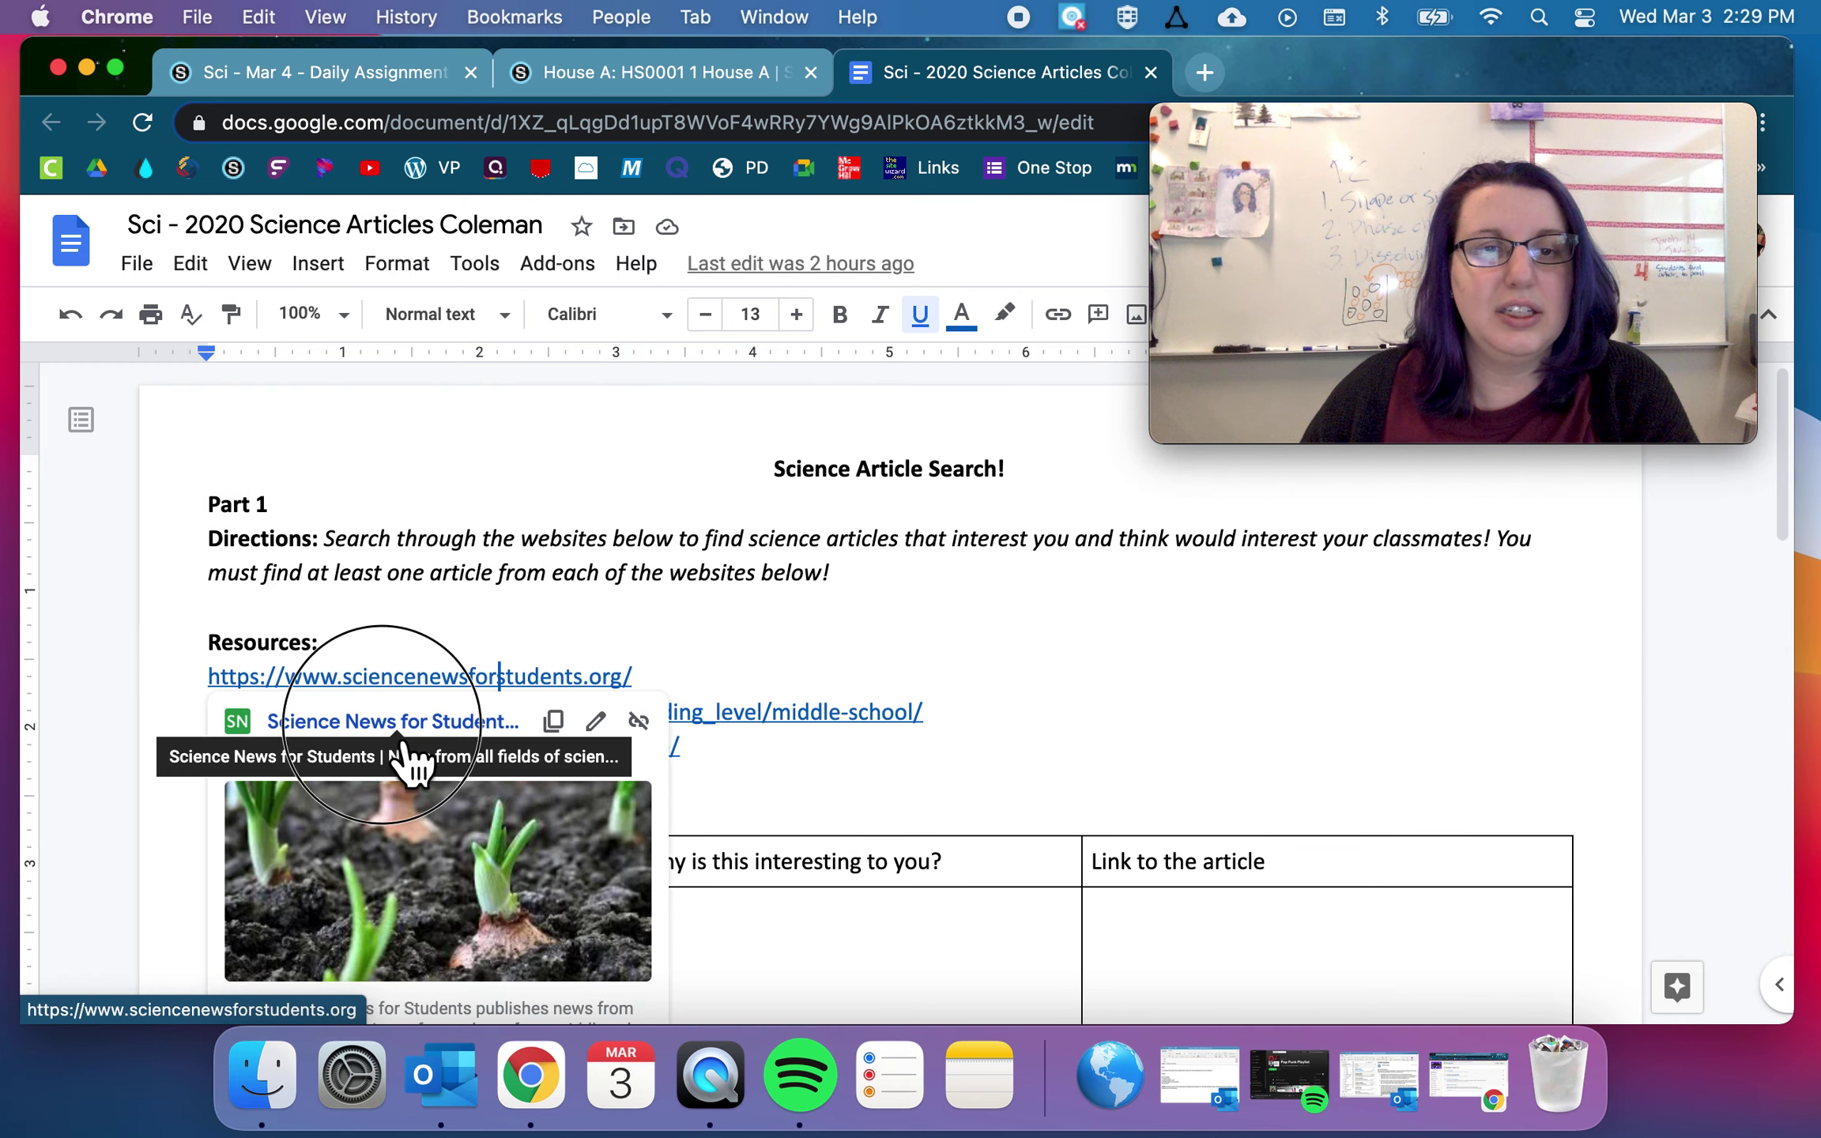
- Open the Science News for Students article 'Active bodies build stronger brains' and copy its web address
left_click(392, 719)
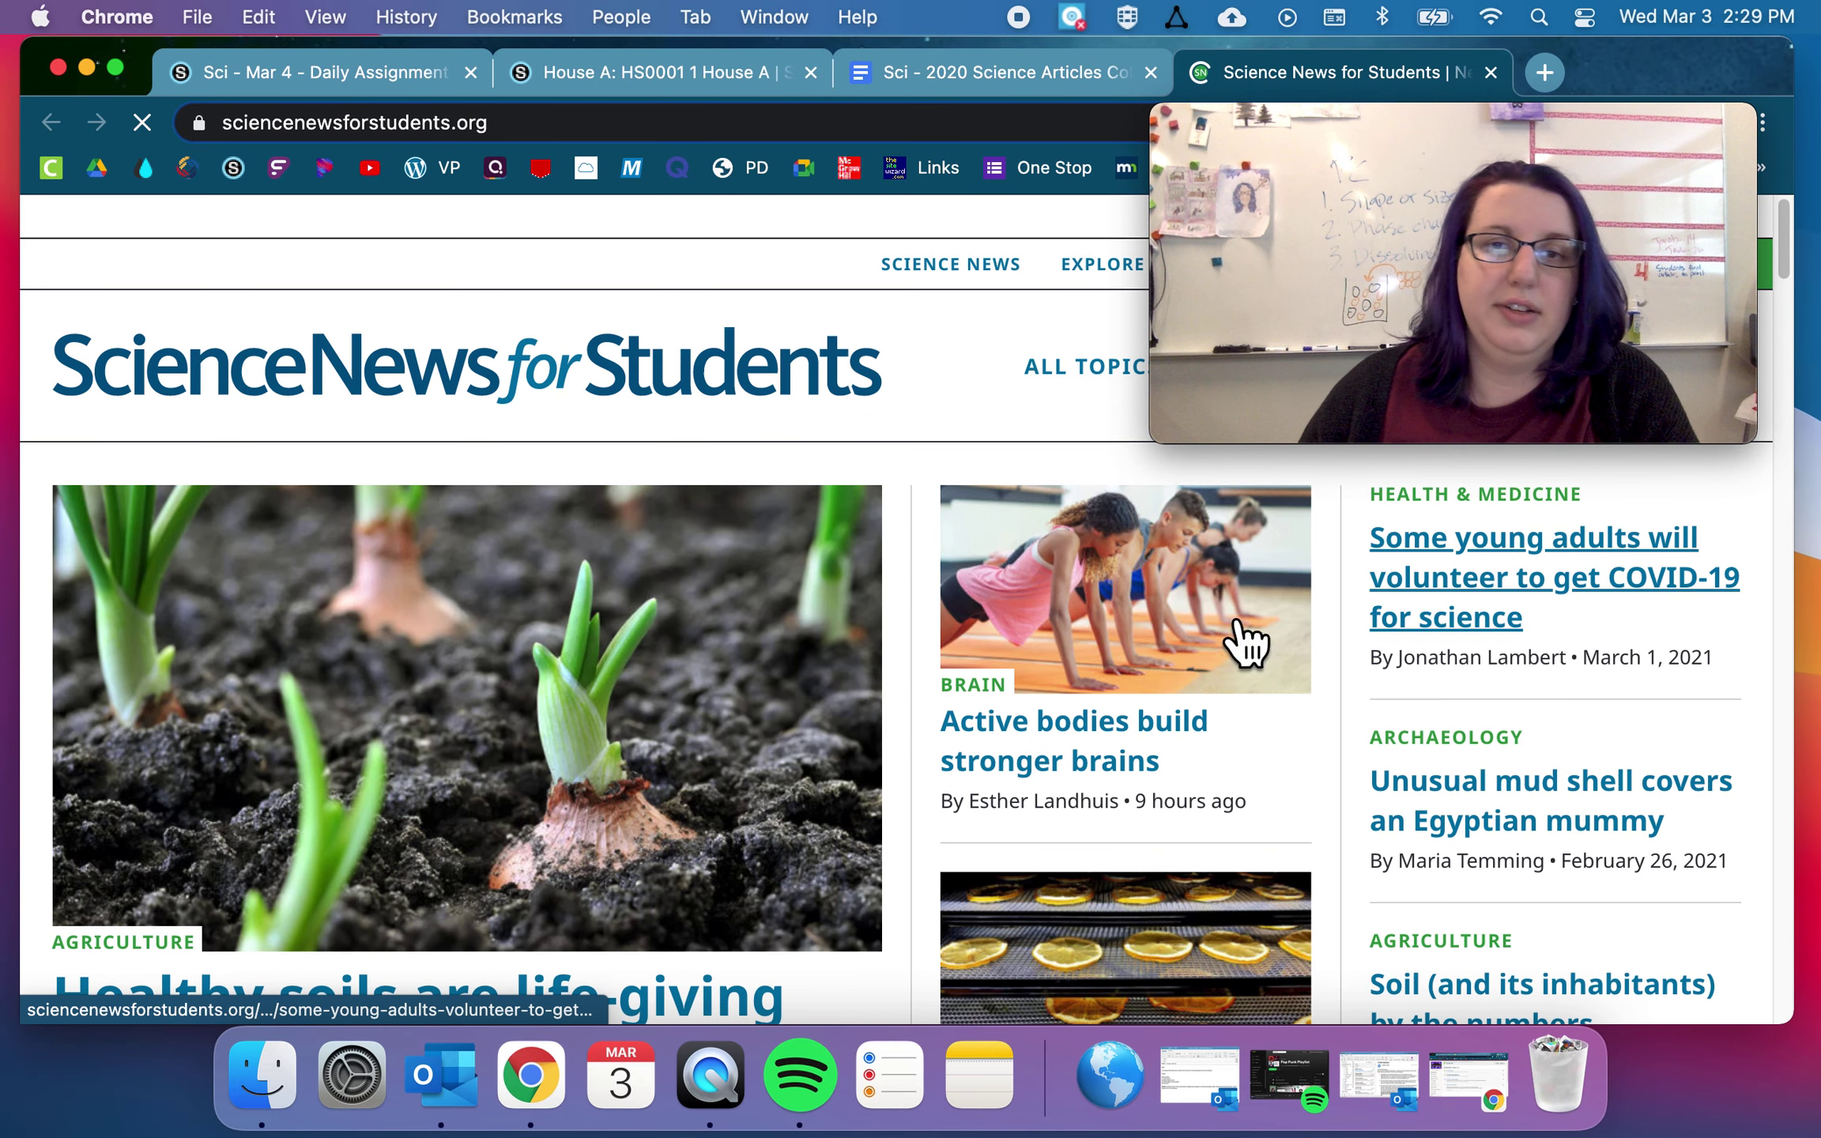
left_click(1015, 610)
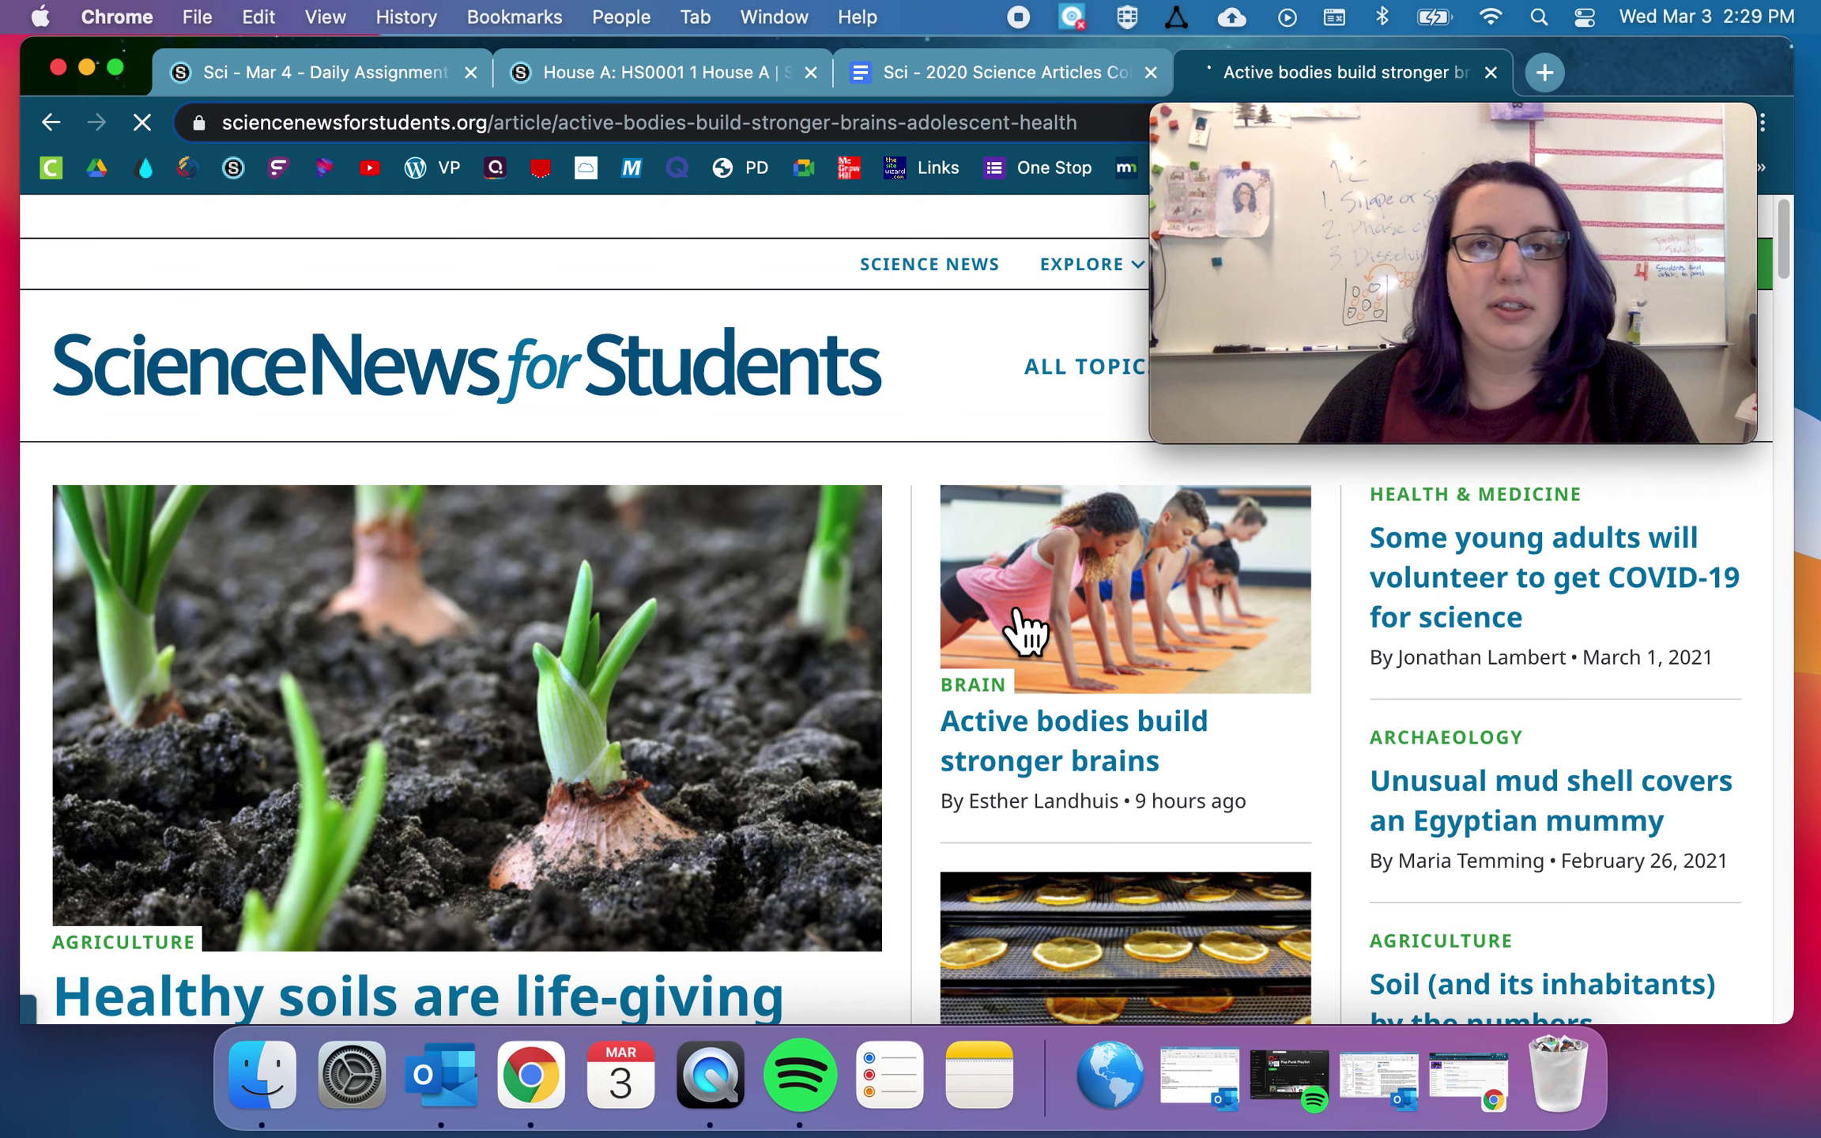
left_click(630, 128)
key("super+c")
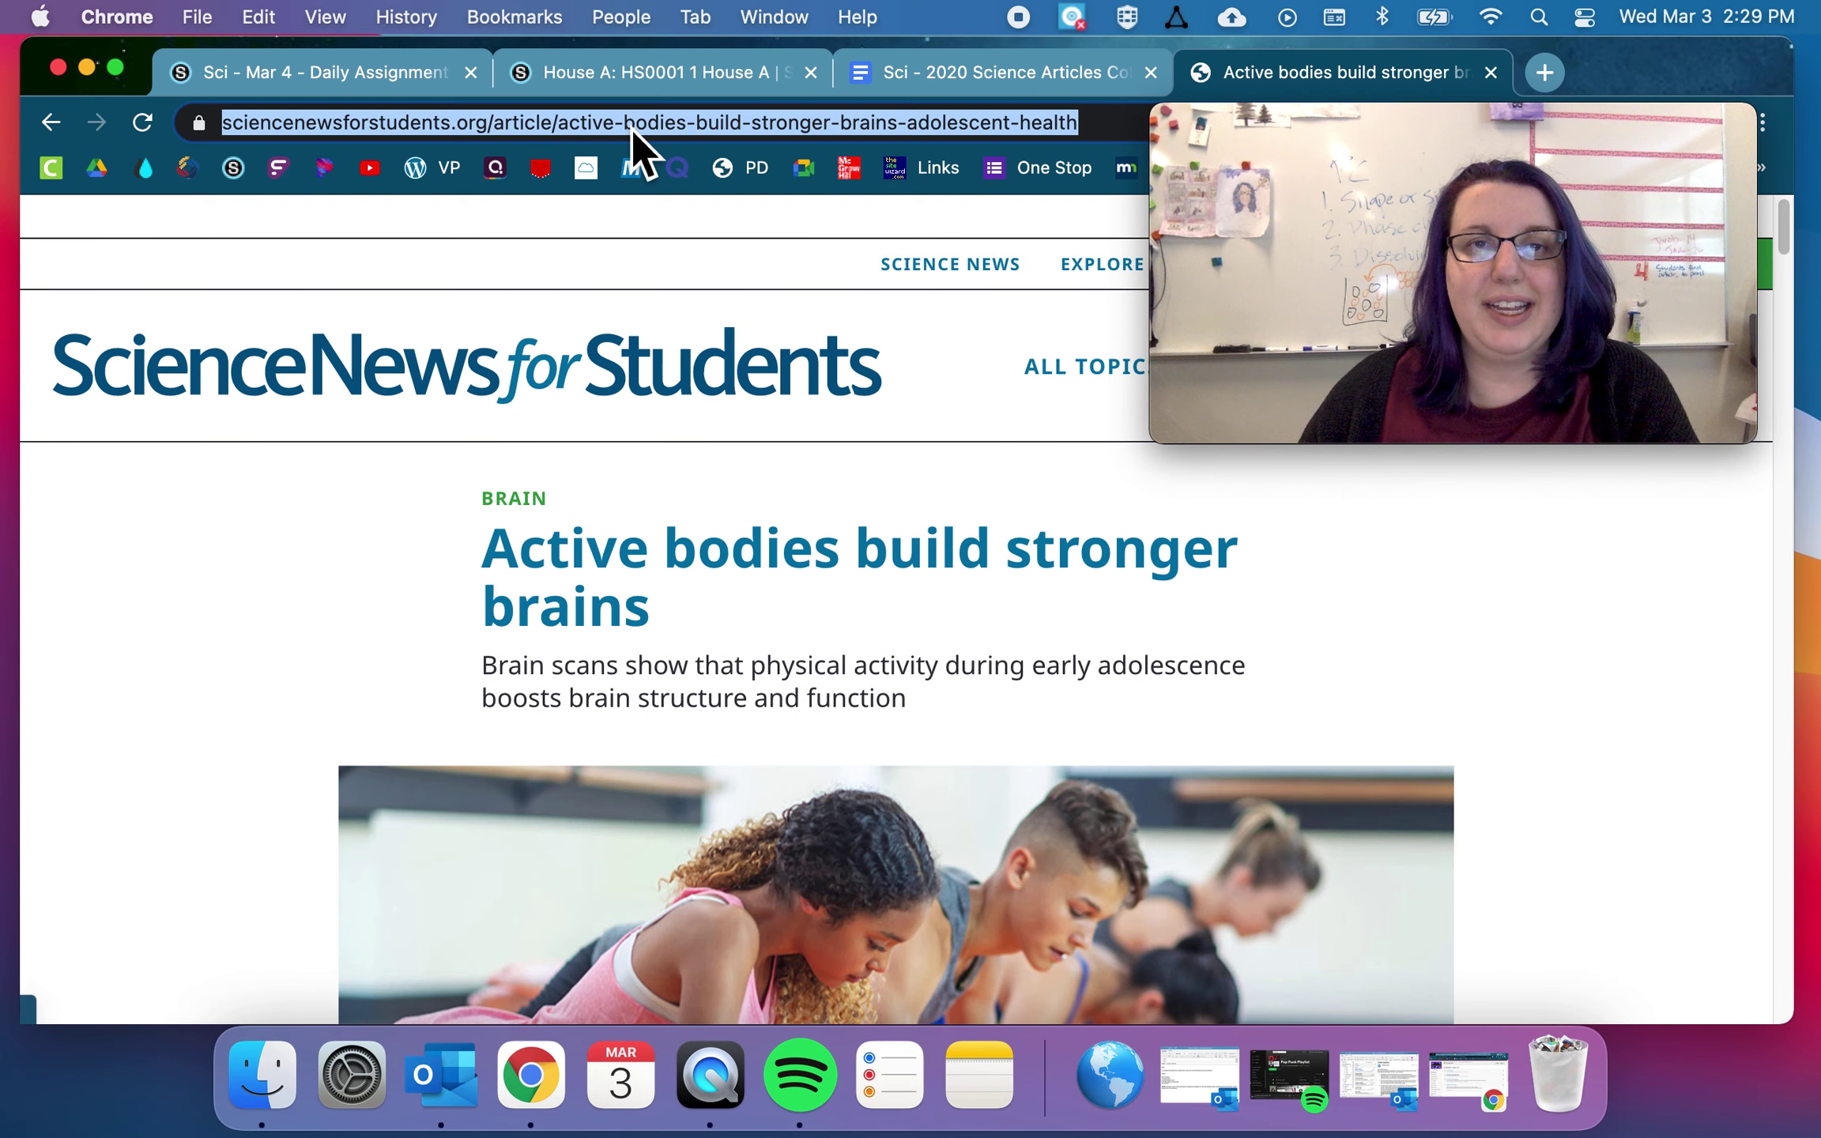
right_click(640, 130)
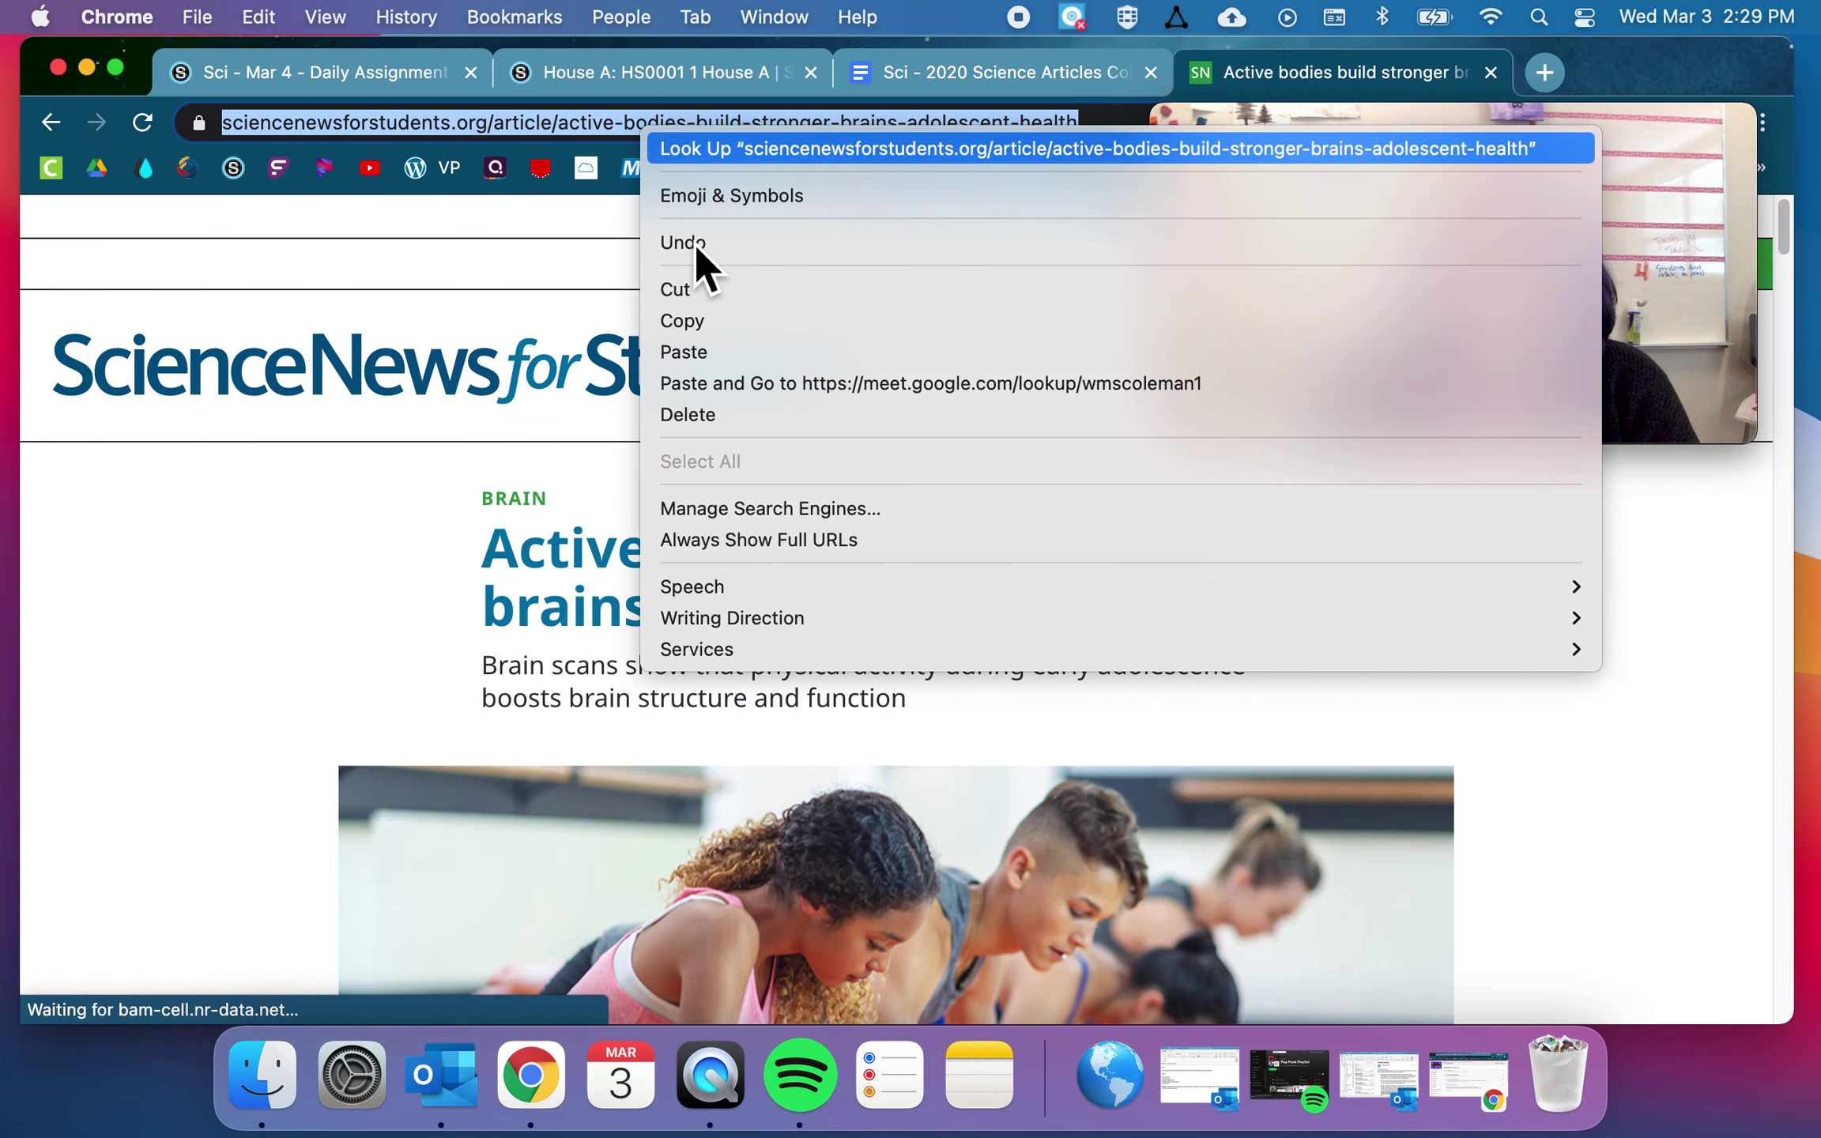
left_click(700, 321)
left_click(1000, 73)
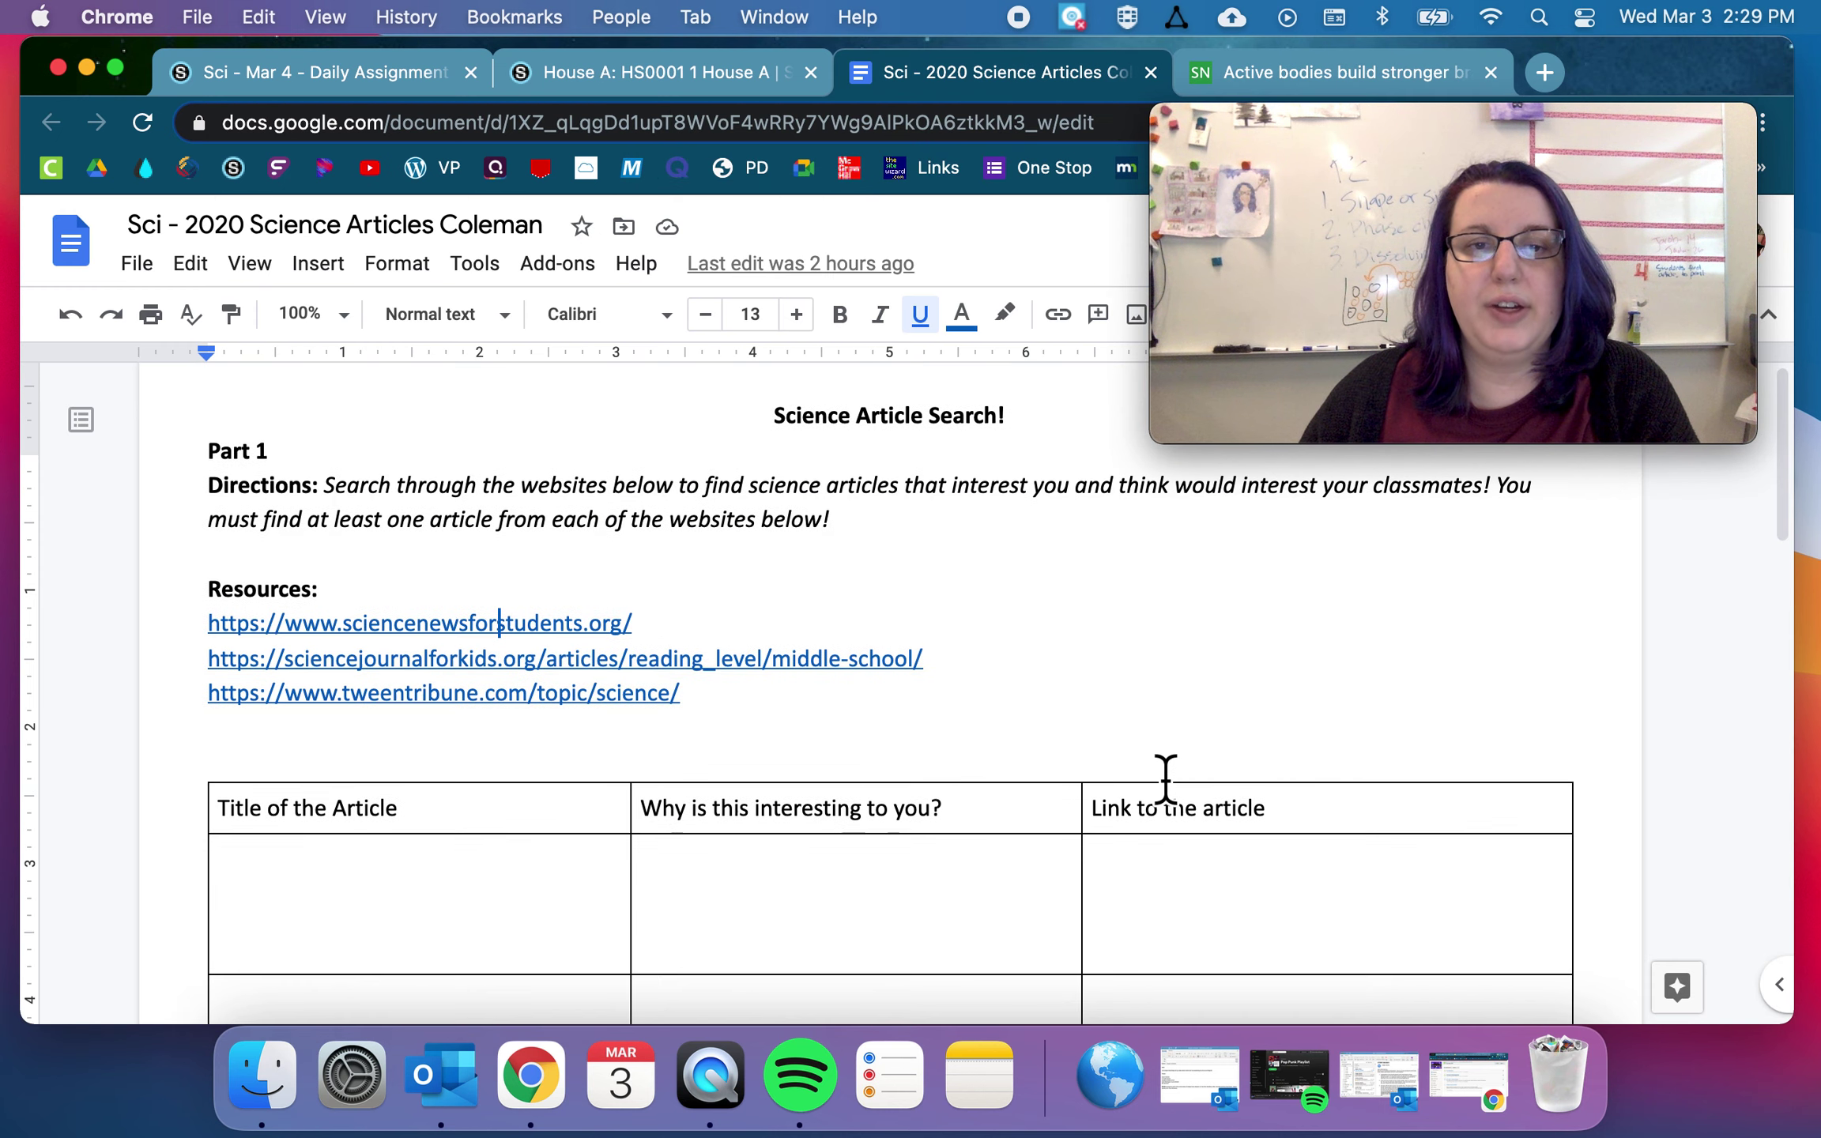
- Paste the article address into the first Link to the article cell, then undo it to leave the cell empty
scroll(1170, 711, "down", 5)
left_click(1193, 623)
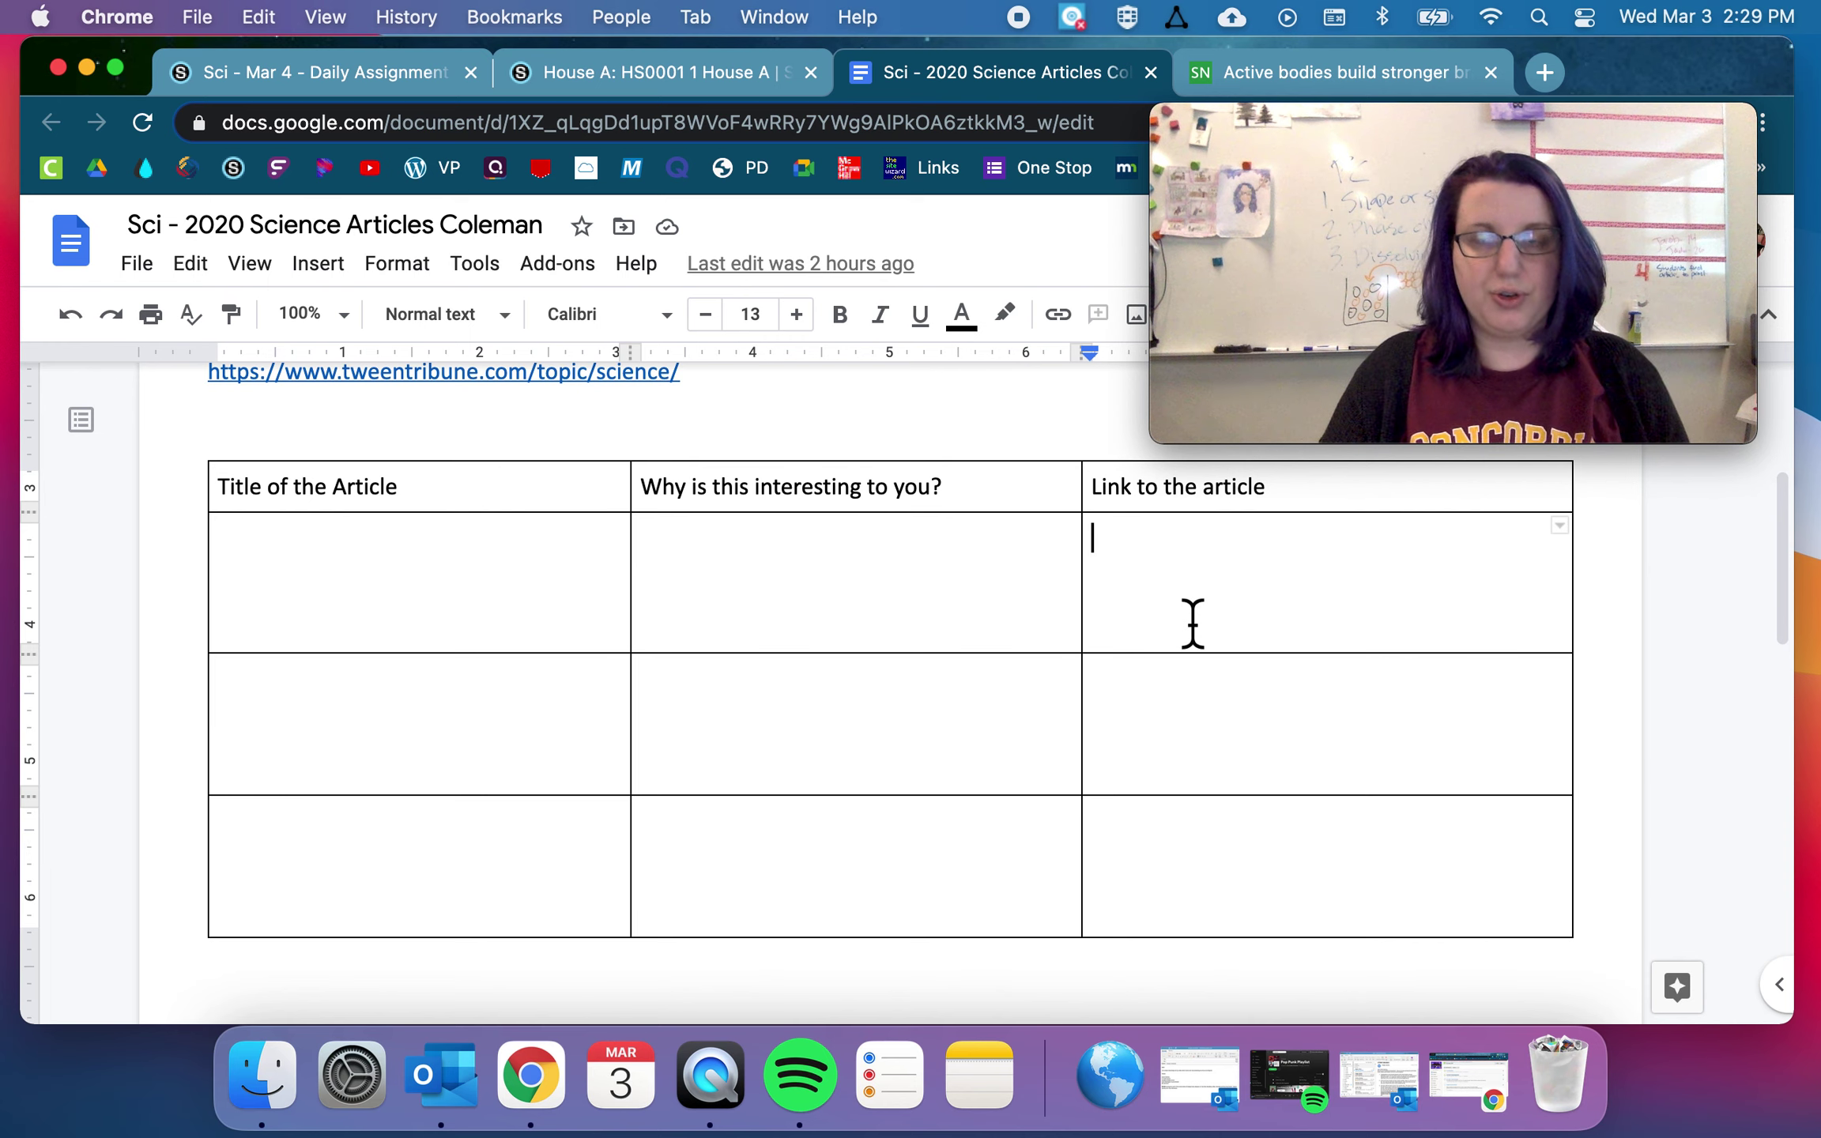
key("super+v")
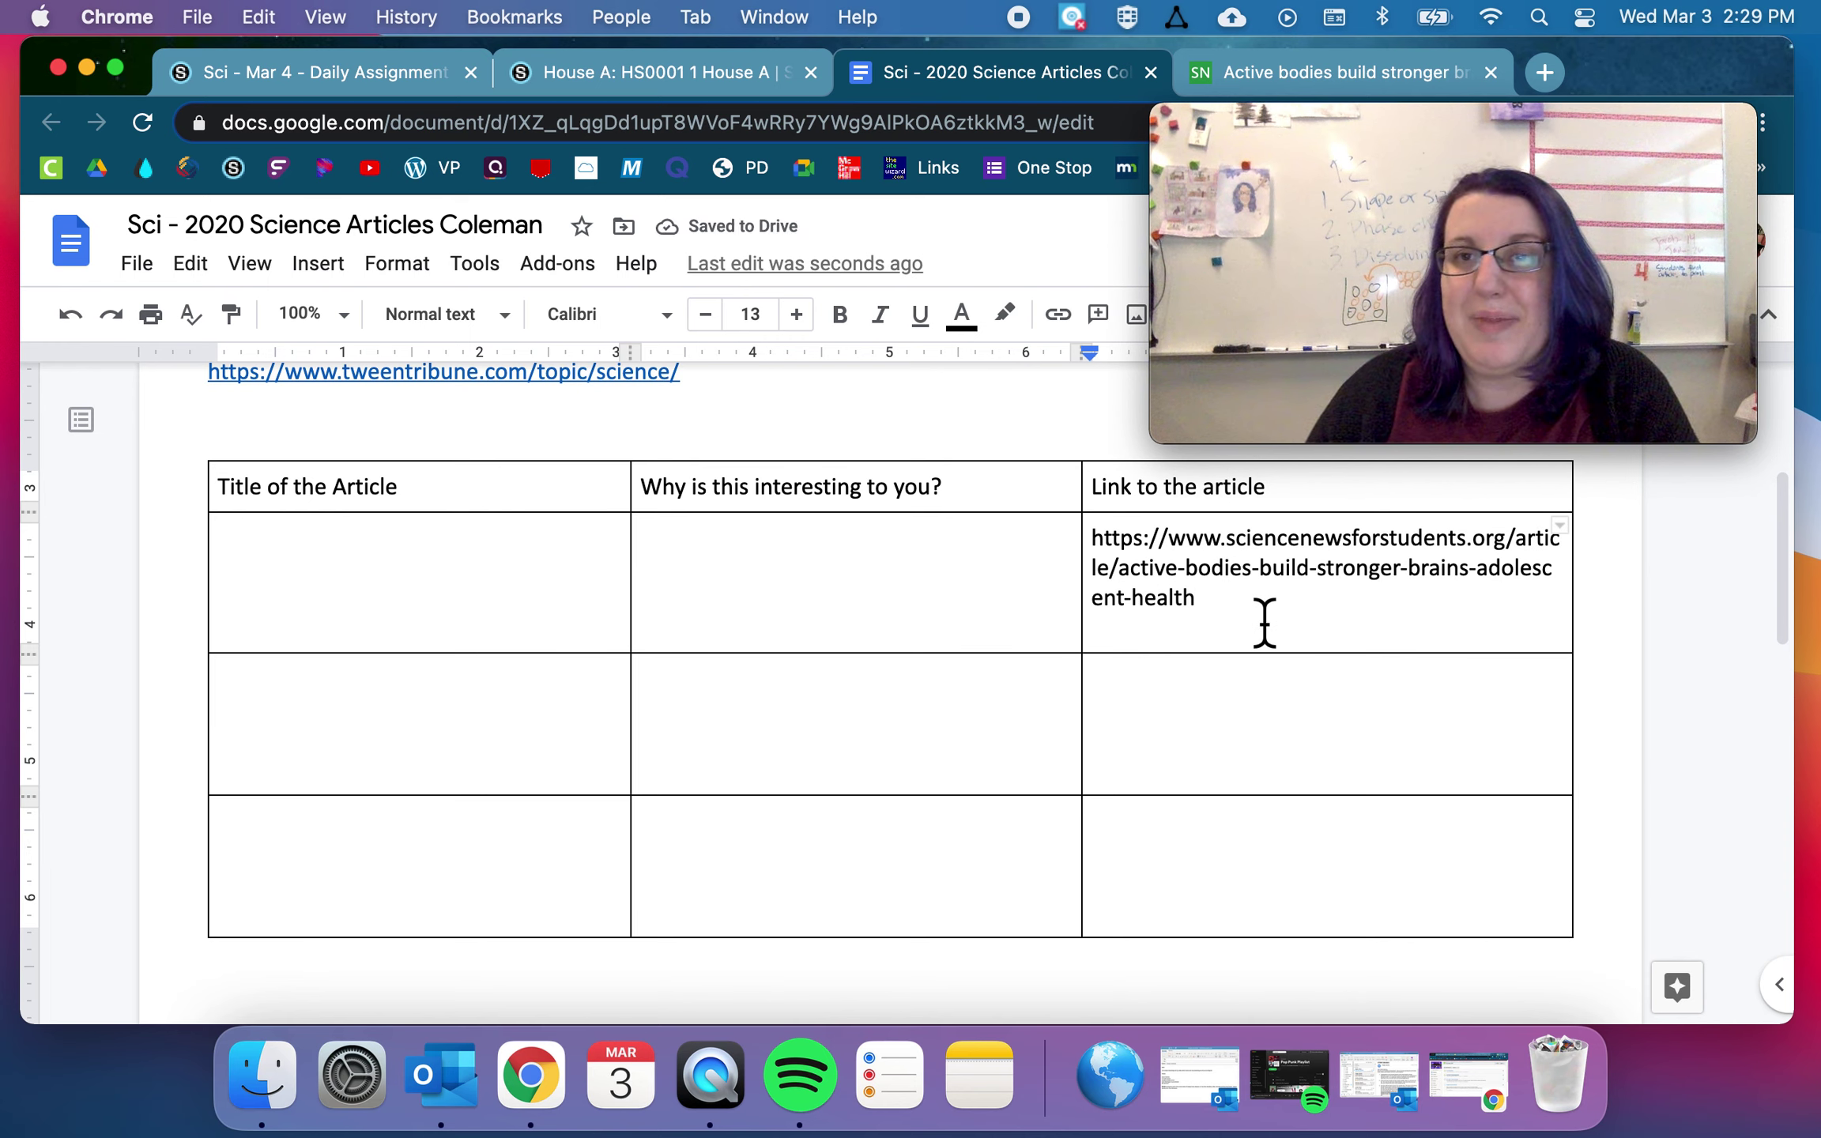
key("Return")
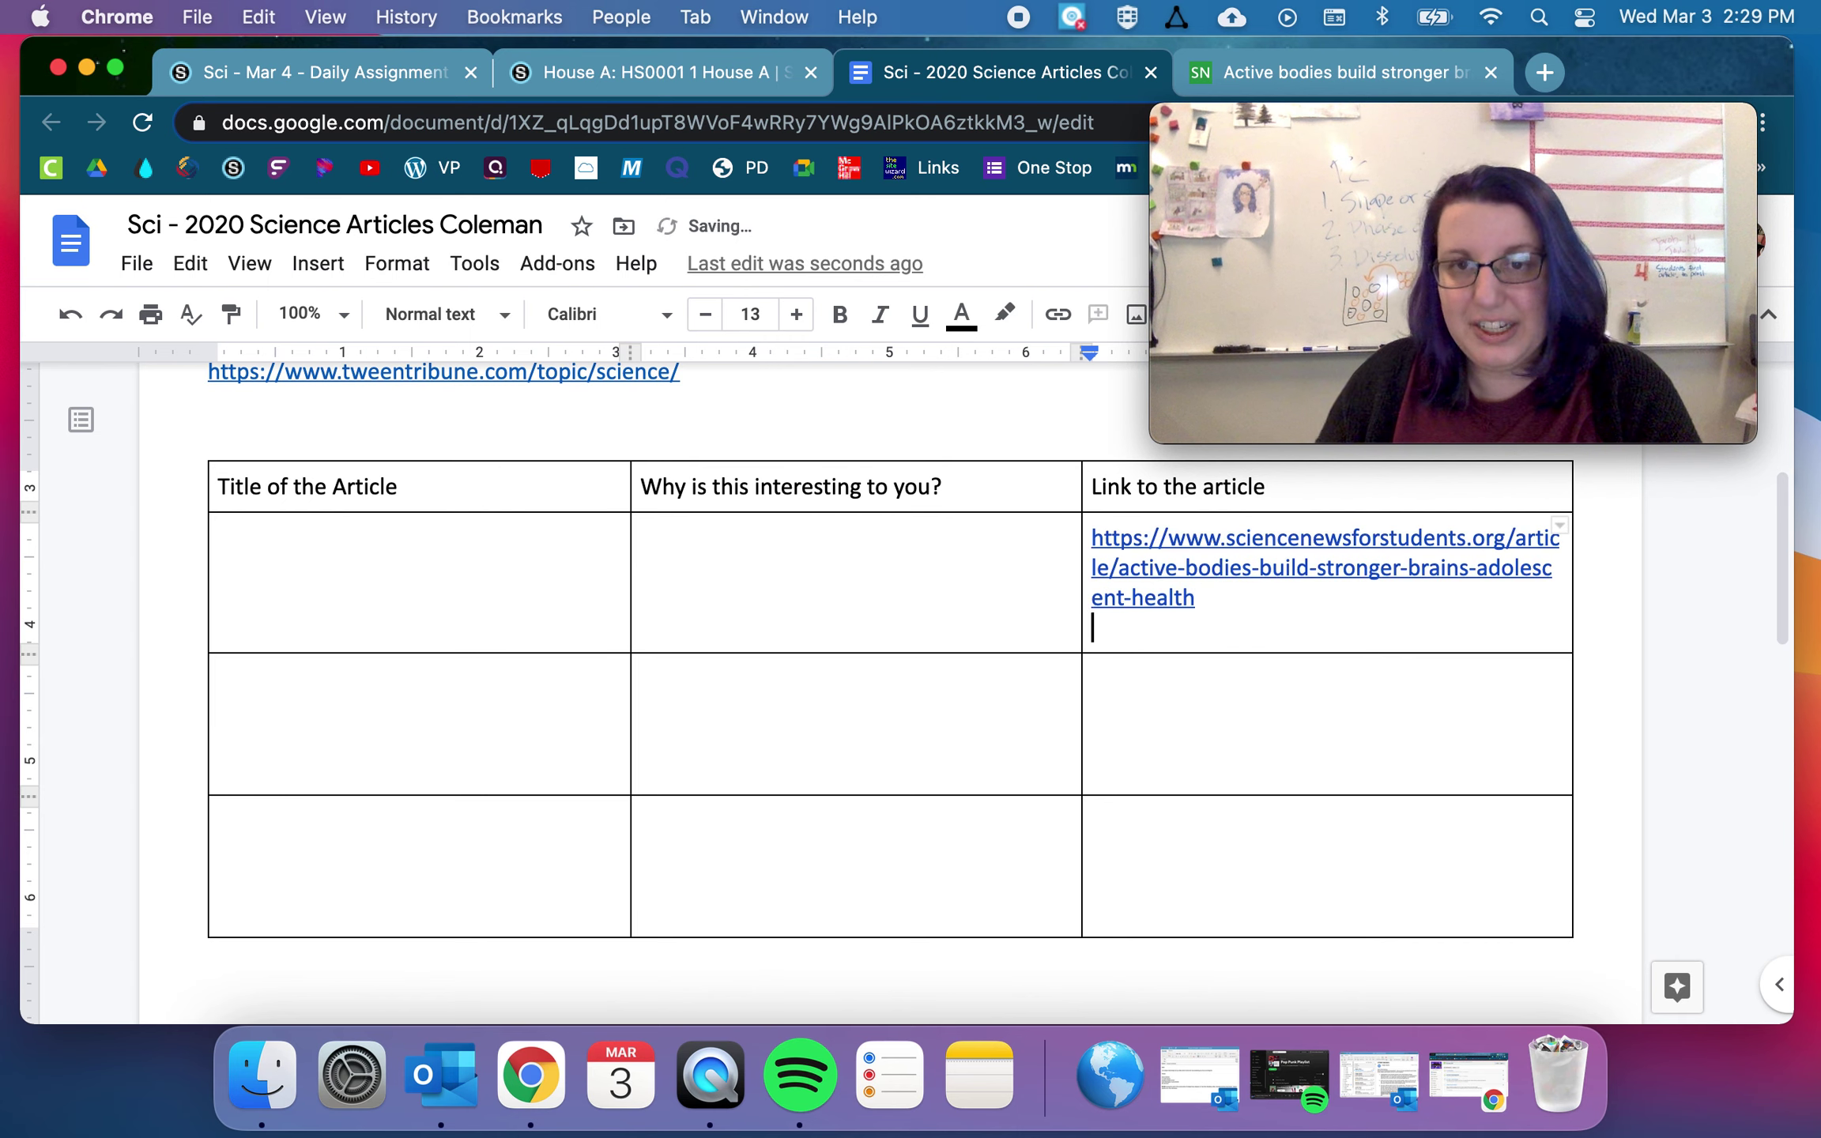
key("super+z")
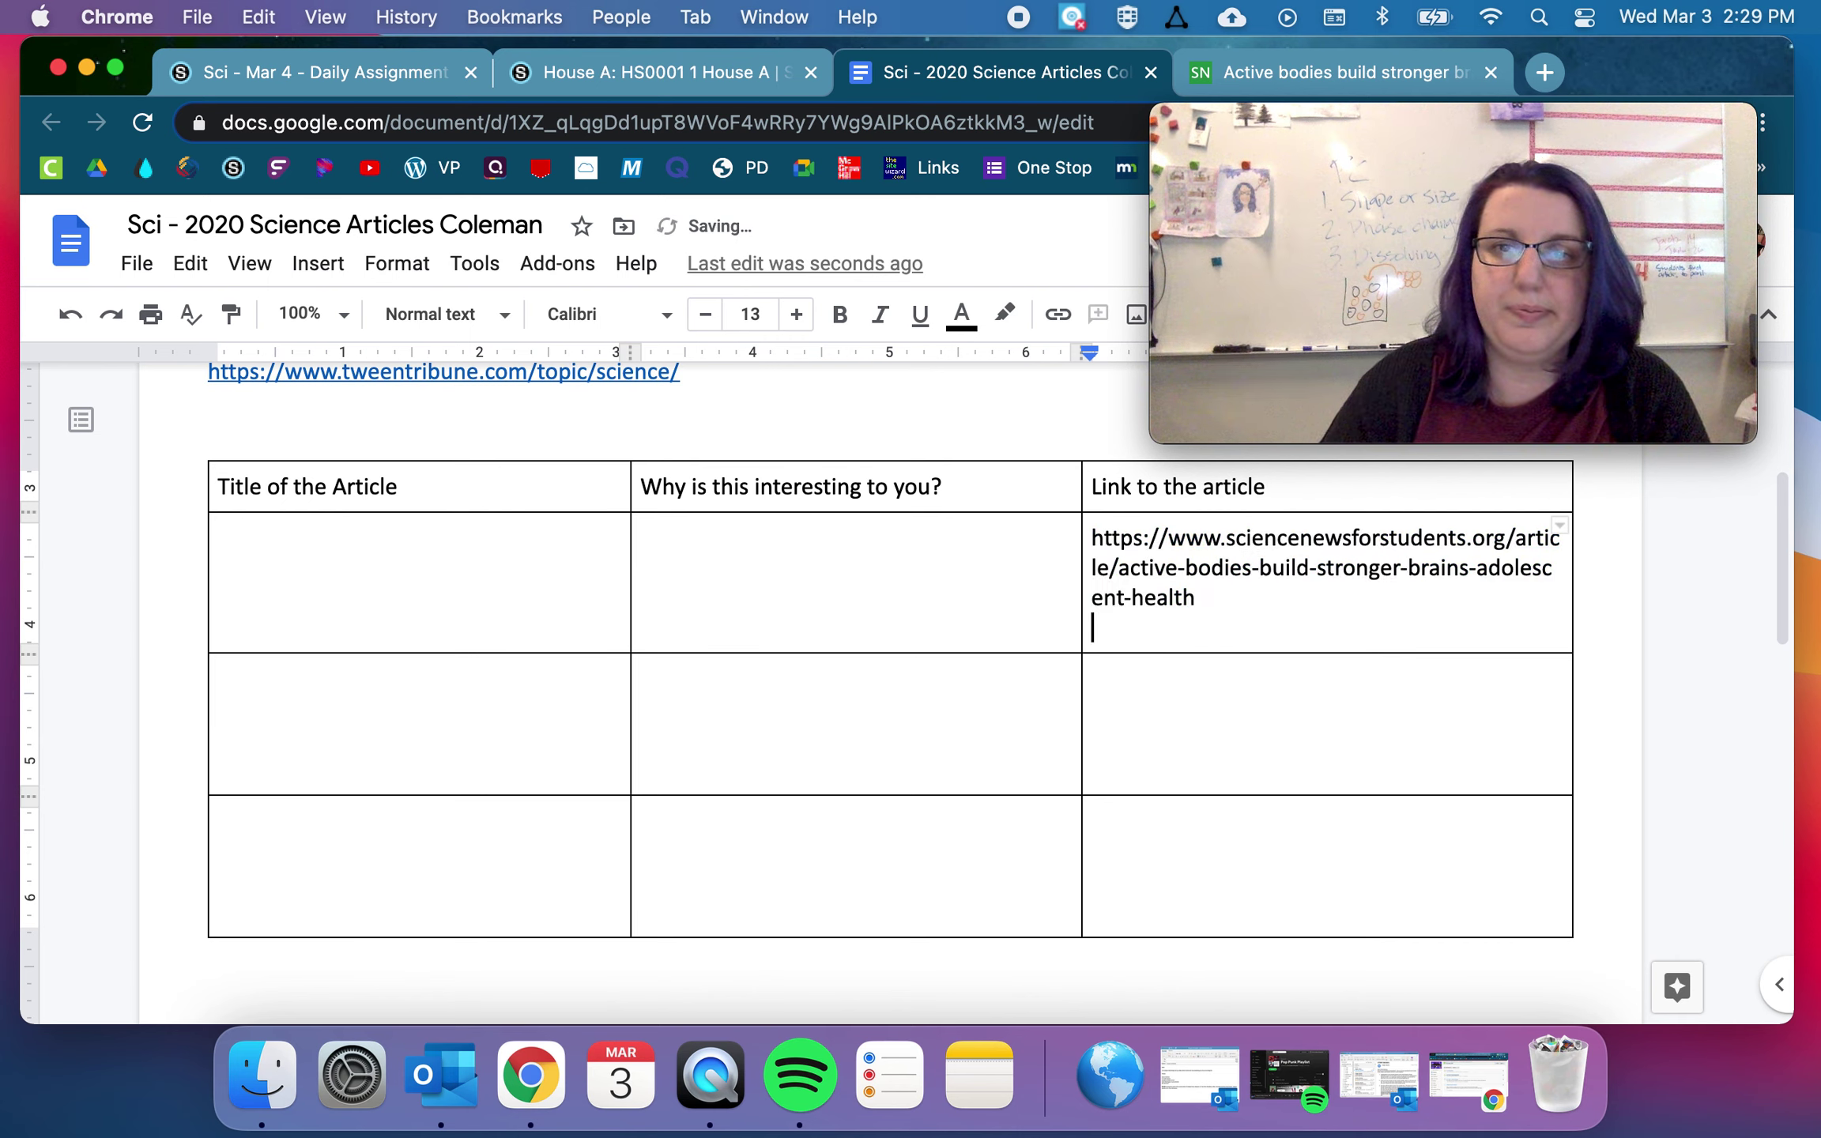
key("super+z")
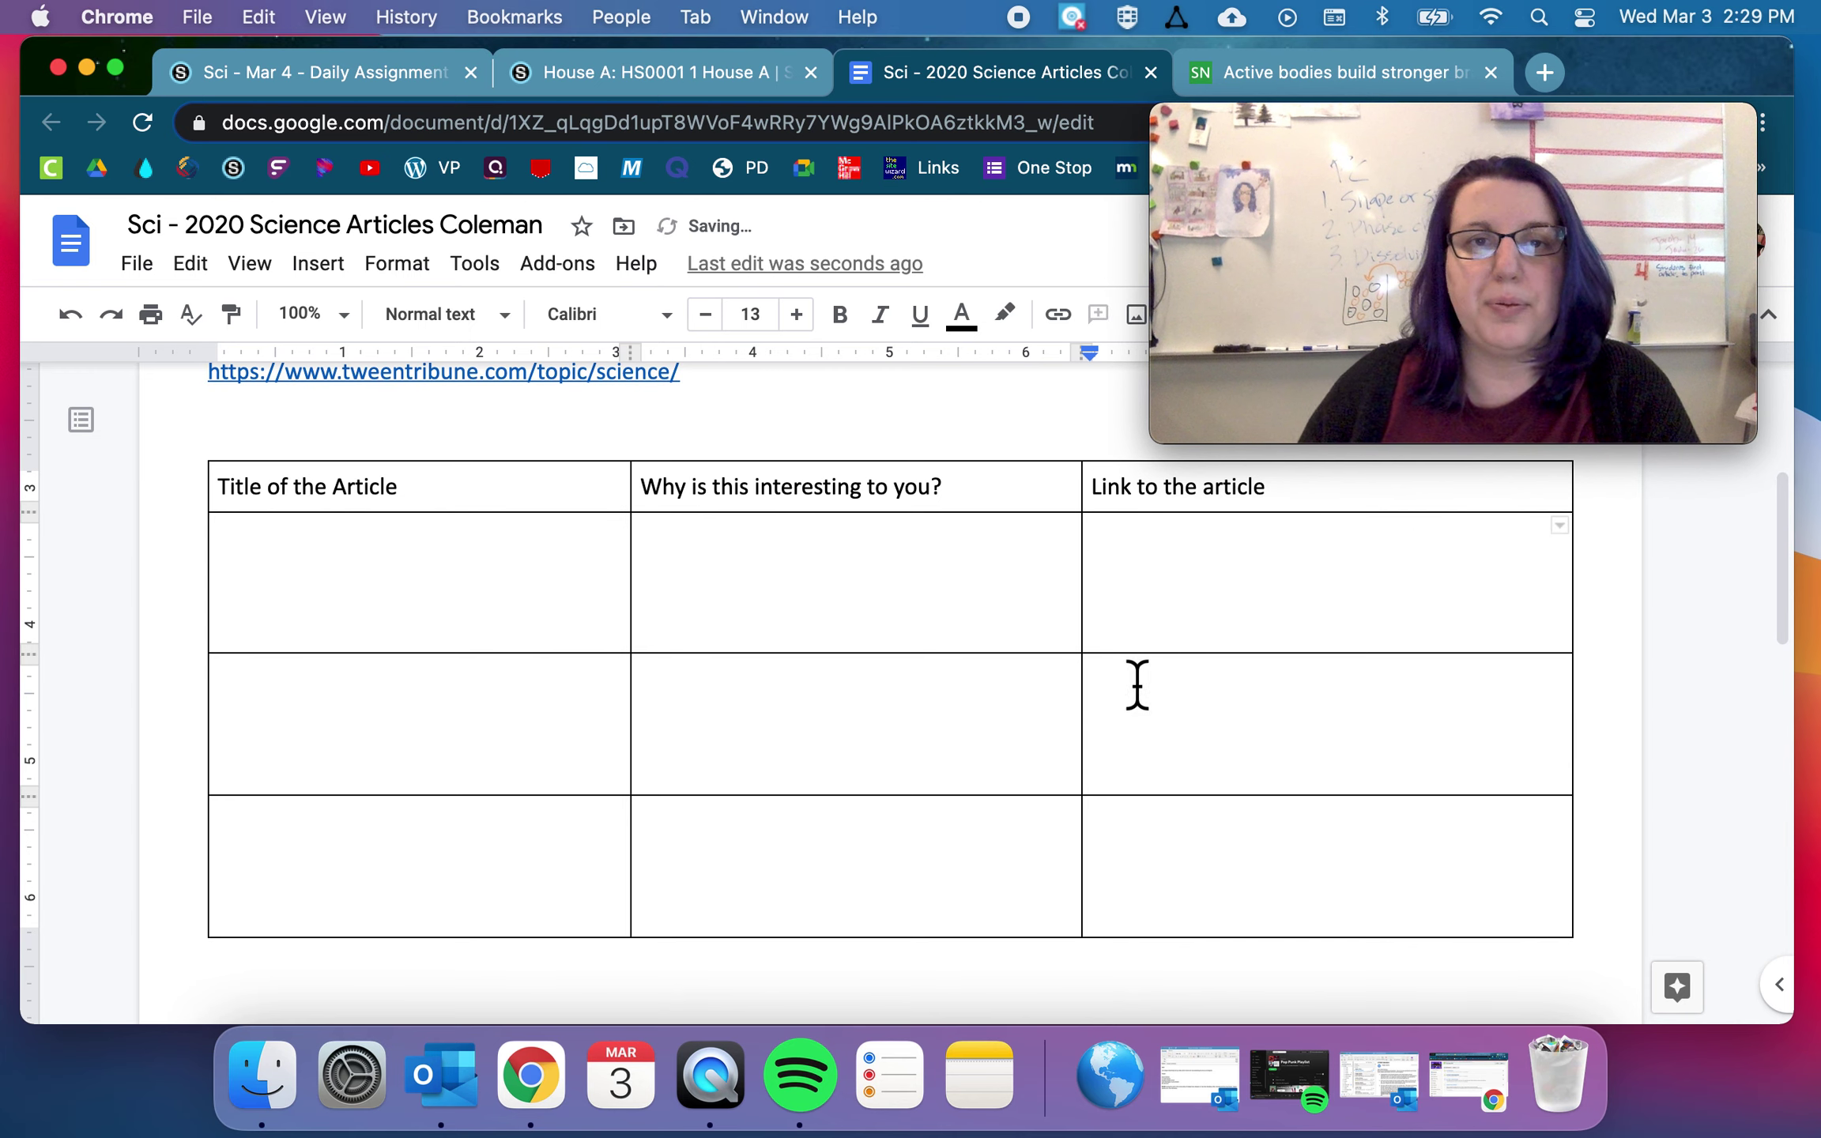
scroll(1136, 684, "down", 12)
- Review the Part 2 directions and graphic organizer, highlighting the directions and clicking into the Title box
scroll(1003, 743, "up", 3)
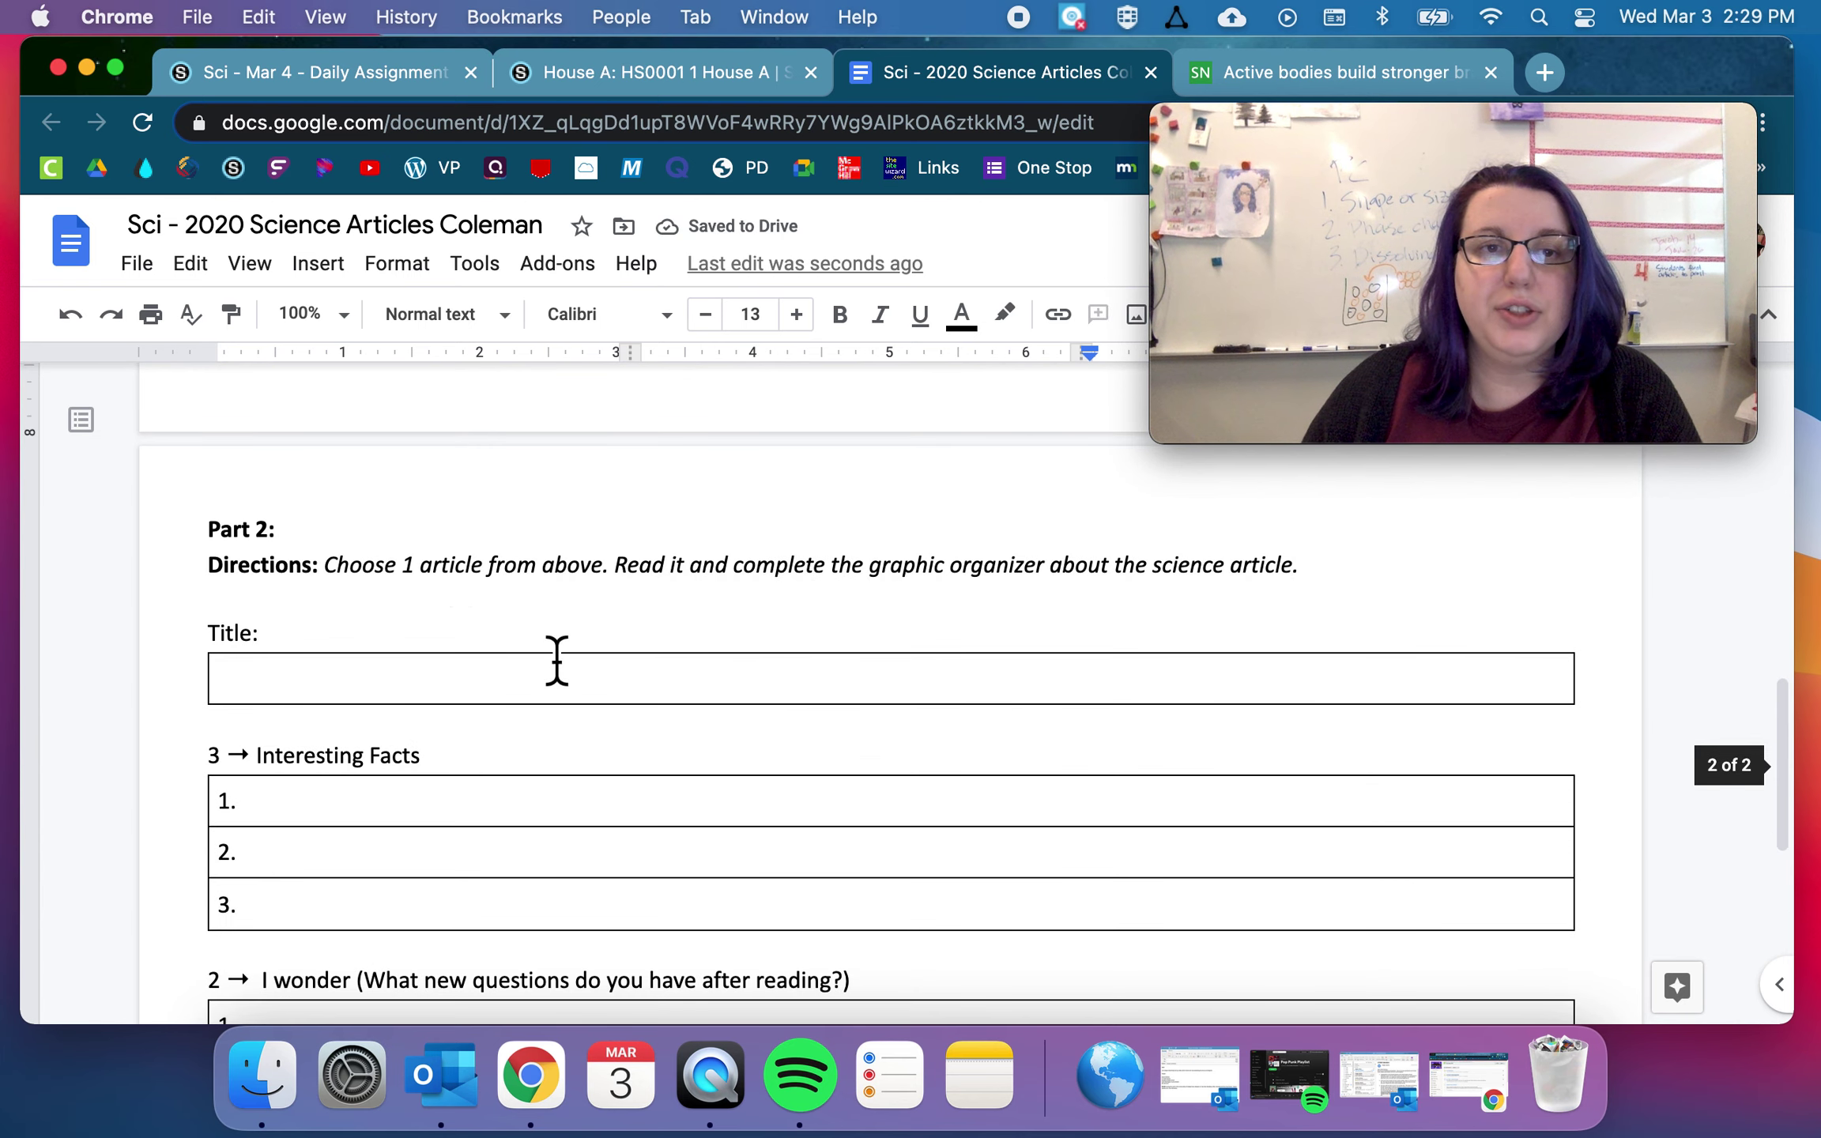
left_click_drag(326, 566, 385, 566)
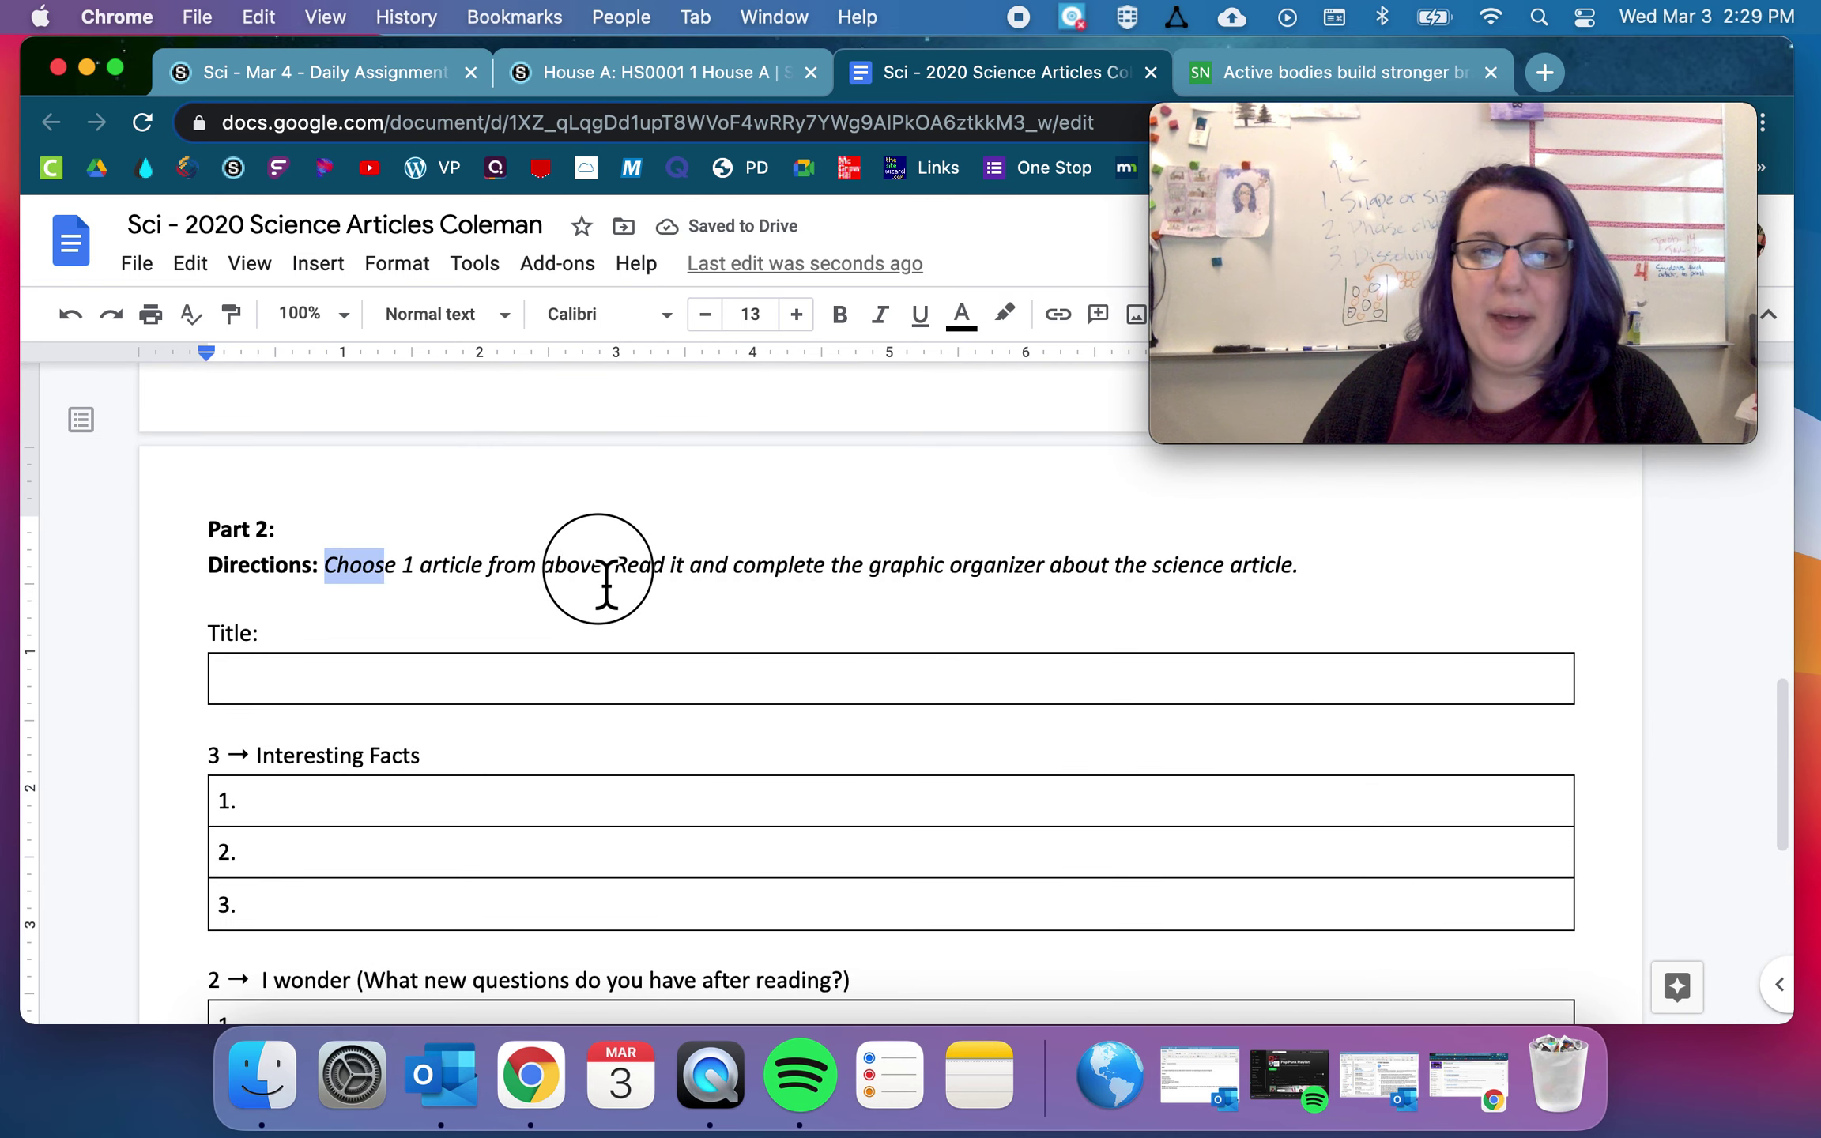
left_click_drag(606, 585, 1324, 604)
left_click(1326, 591)
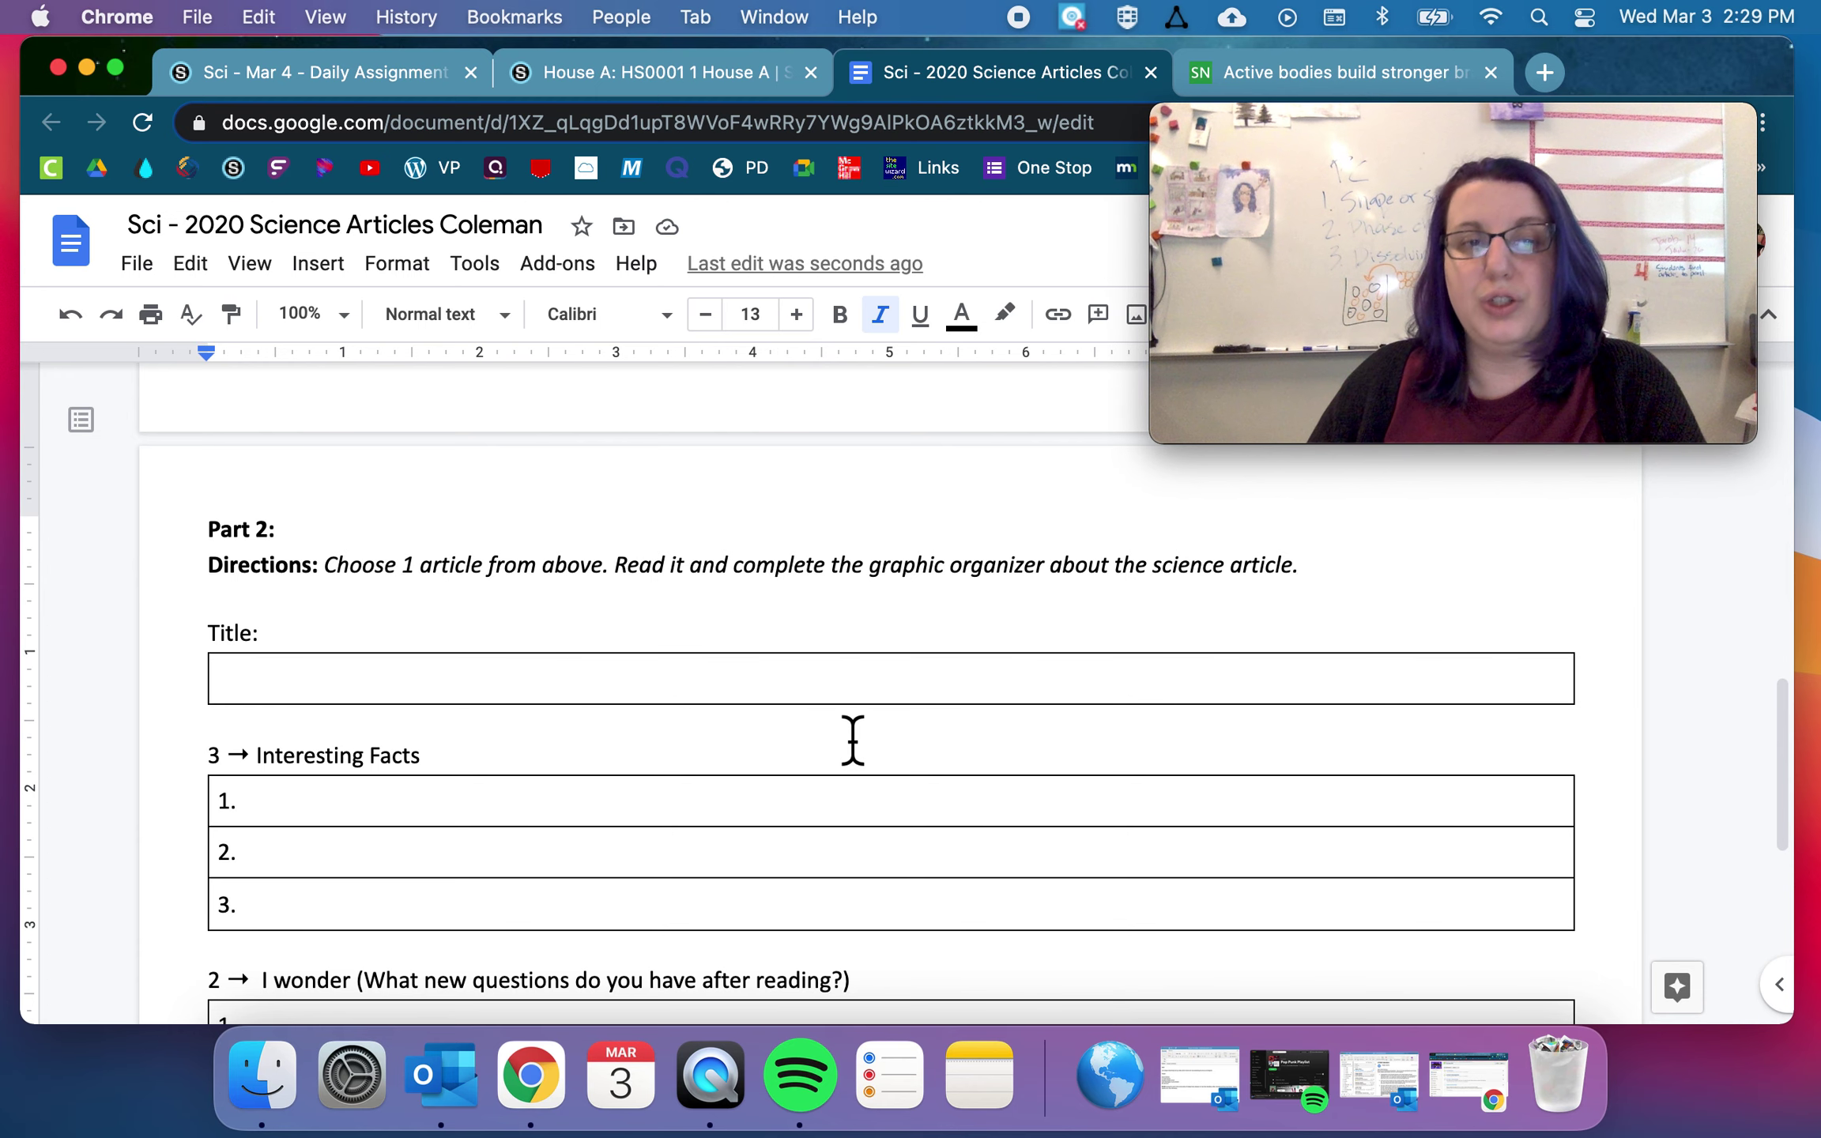
scroll(853, 741, "down", 5)
scroll(723, 760, "up", 5)
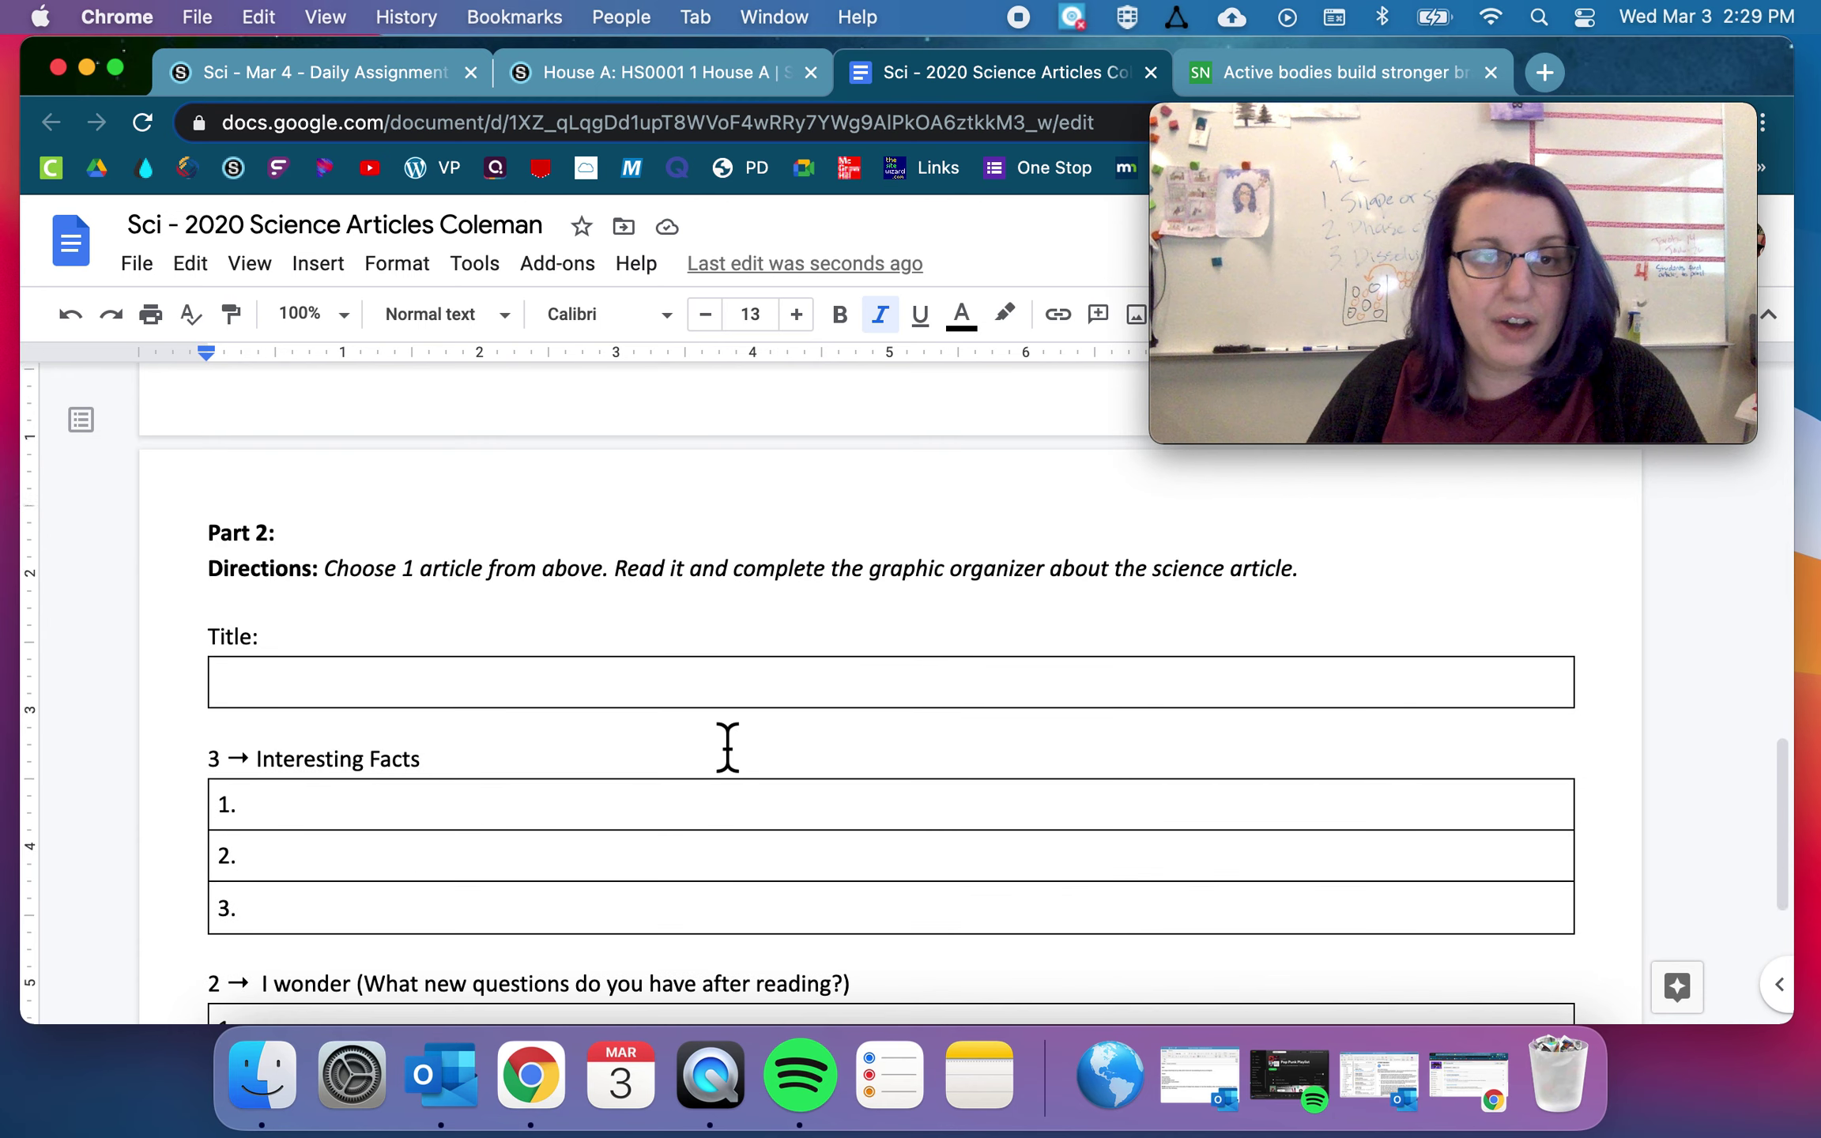
left_click(298, 702)
scroll(298, 699, "down", 2)
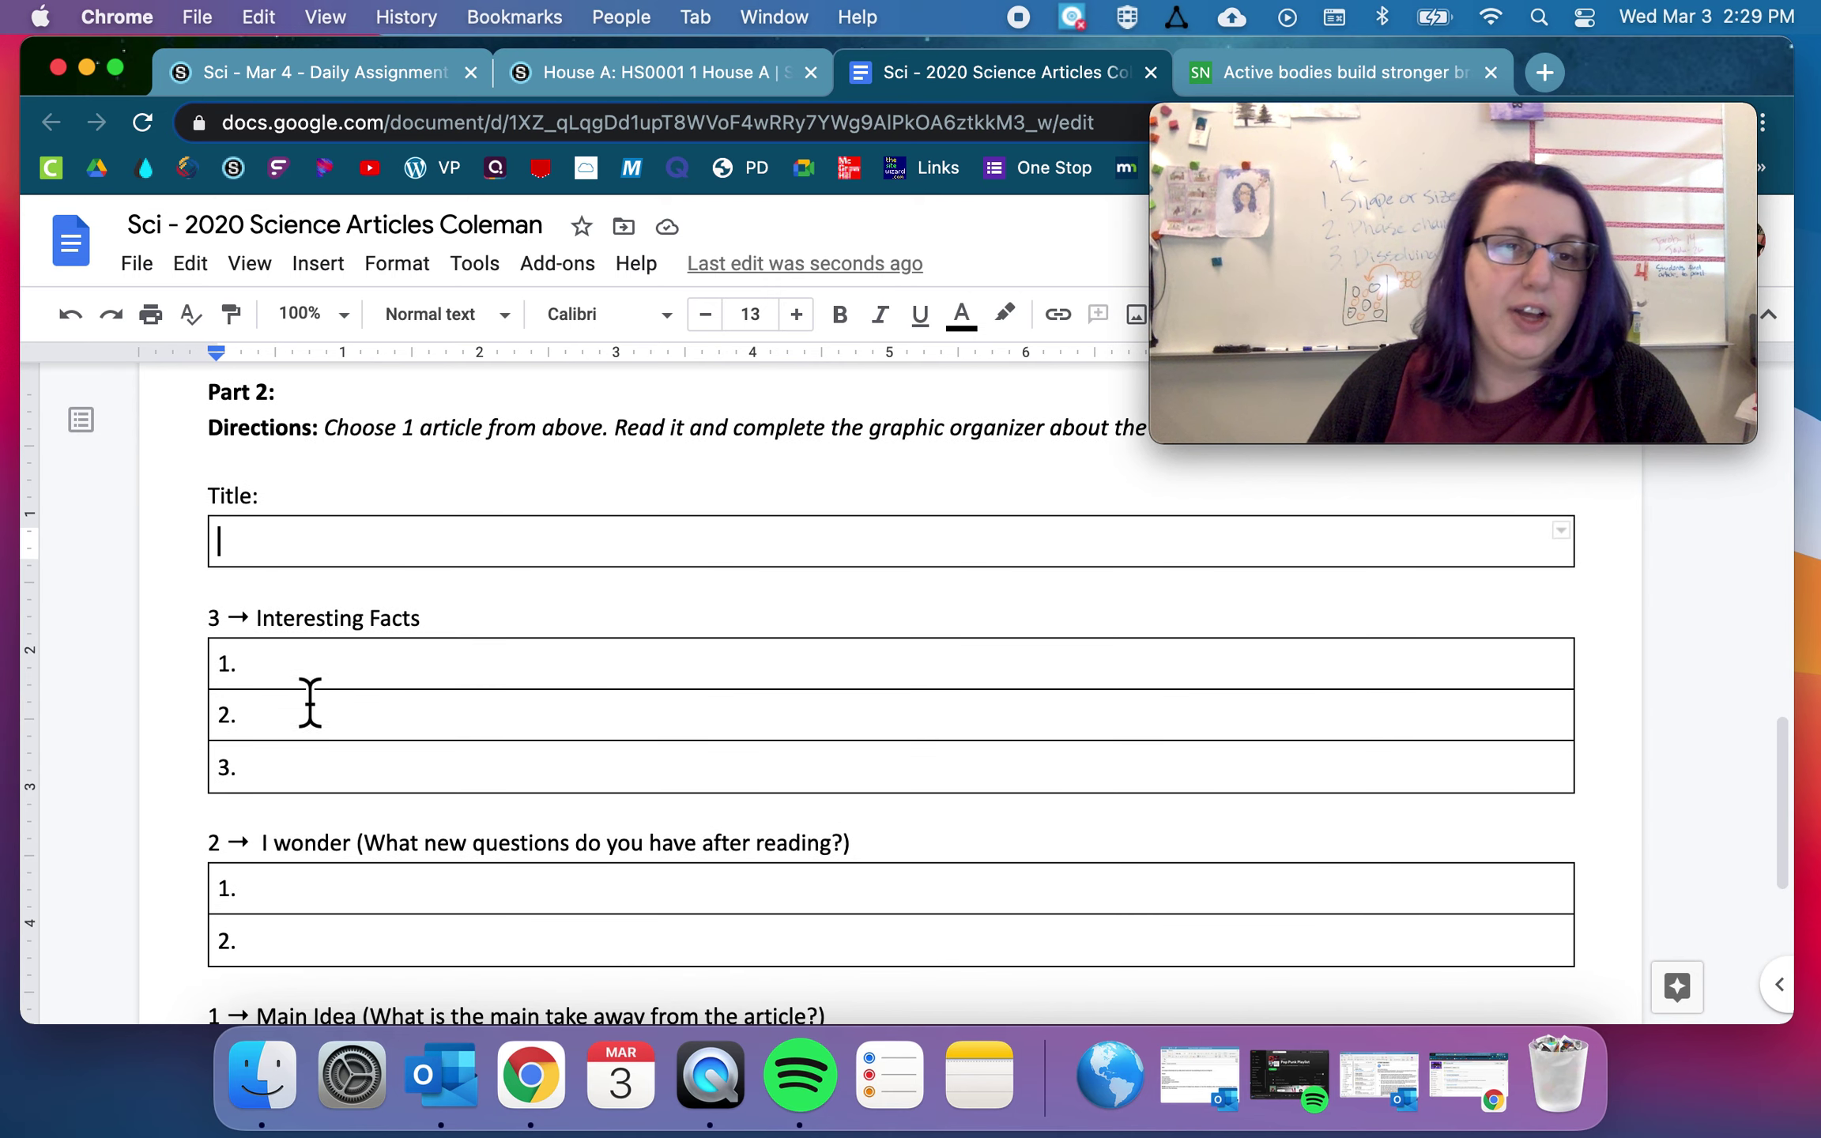
scroll(309, 727, "down", 3)
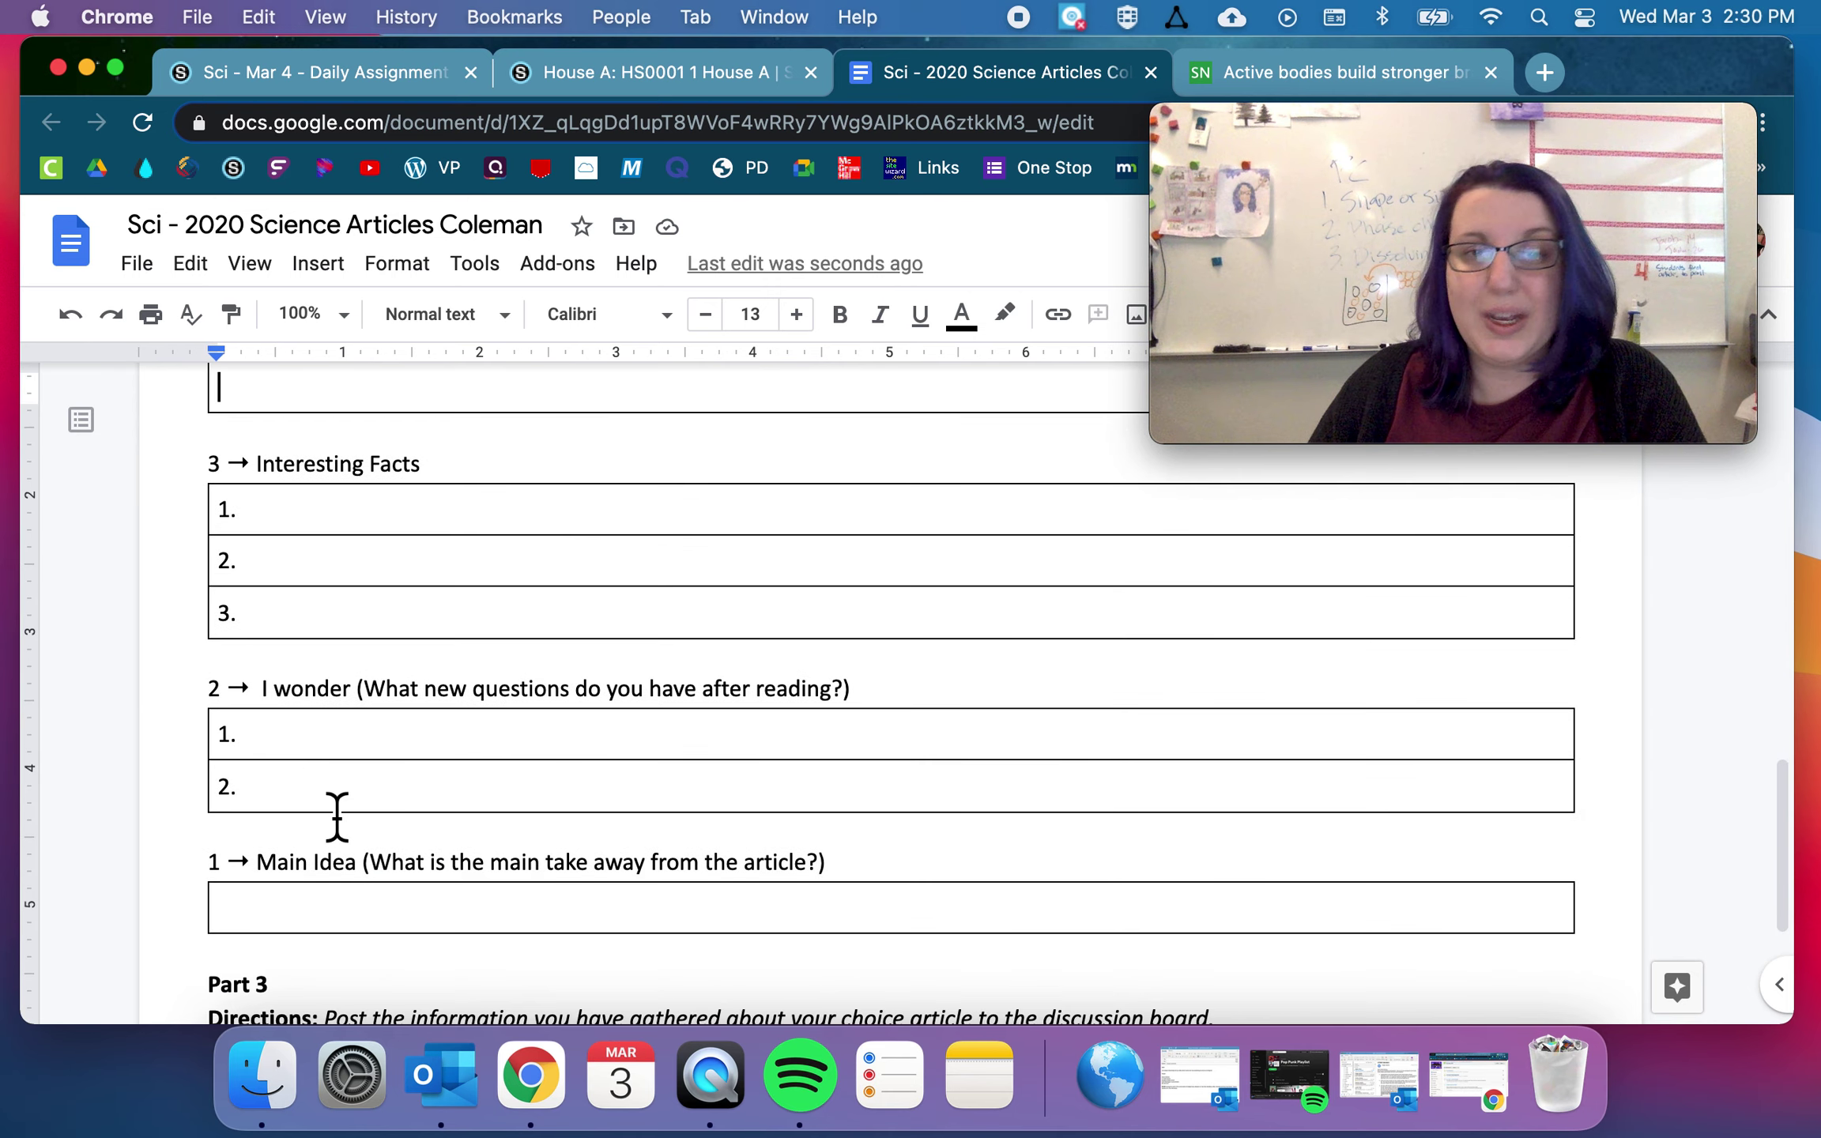
scroll(356, 802, "down", 5)
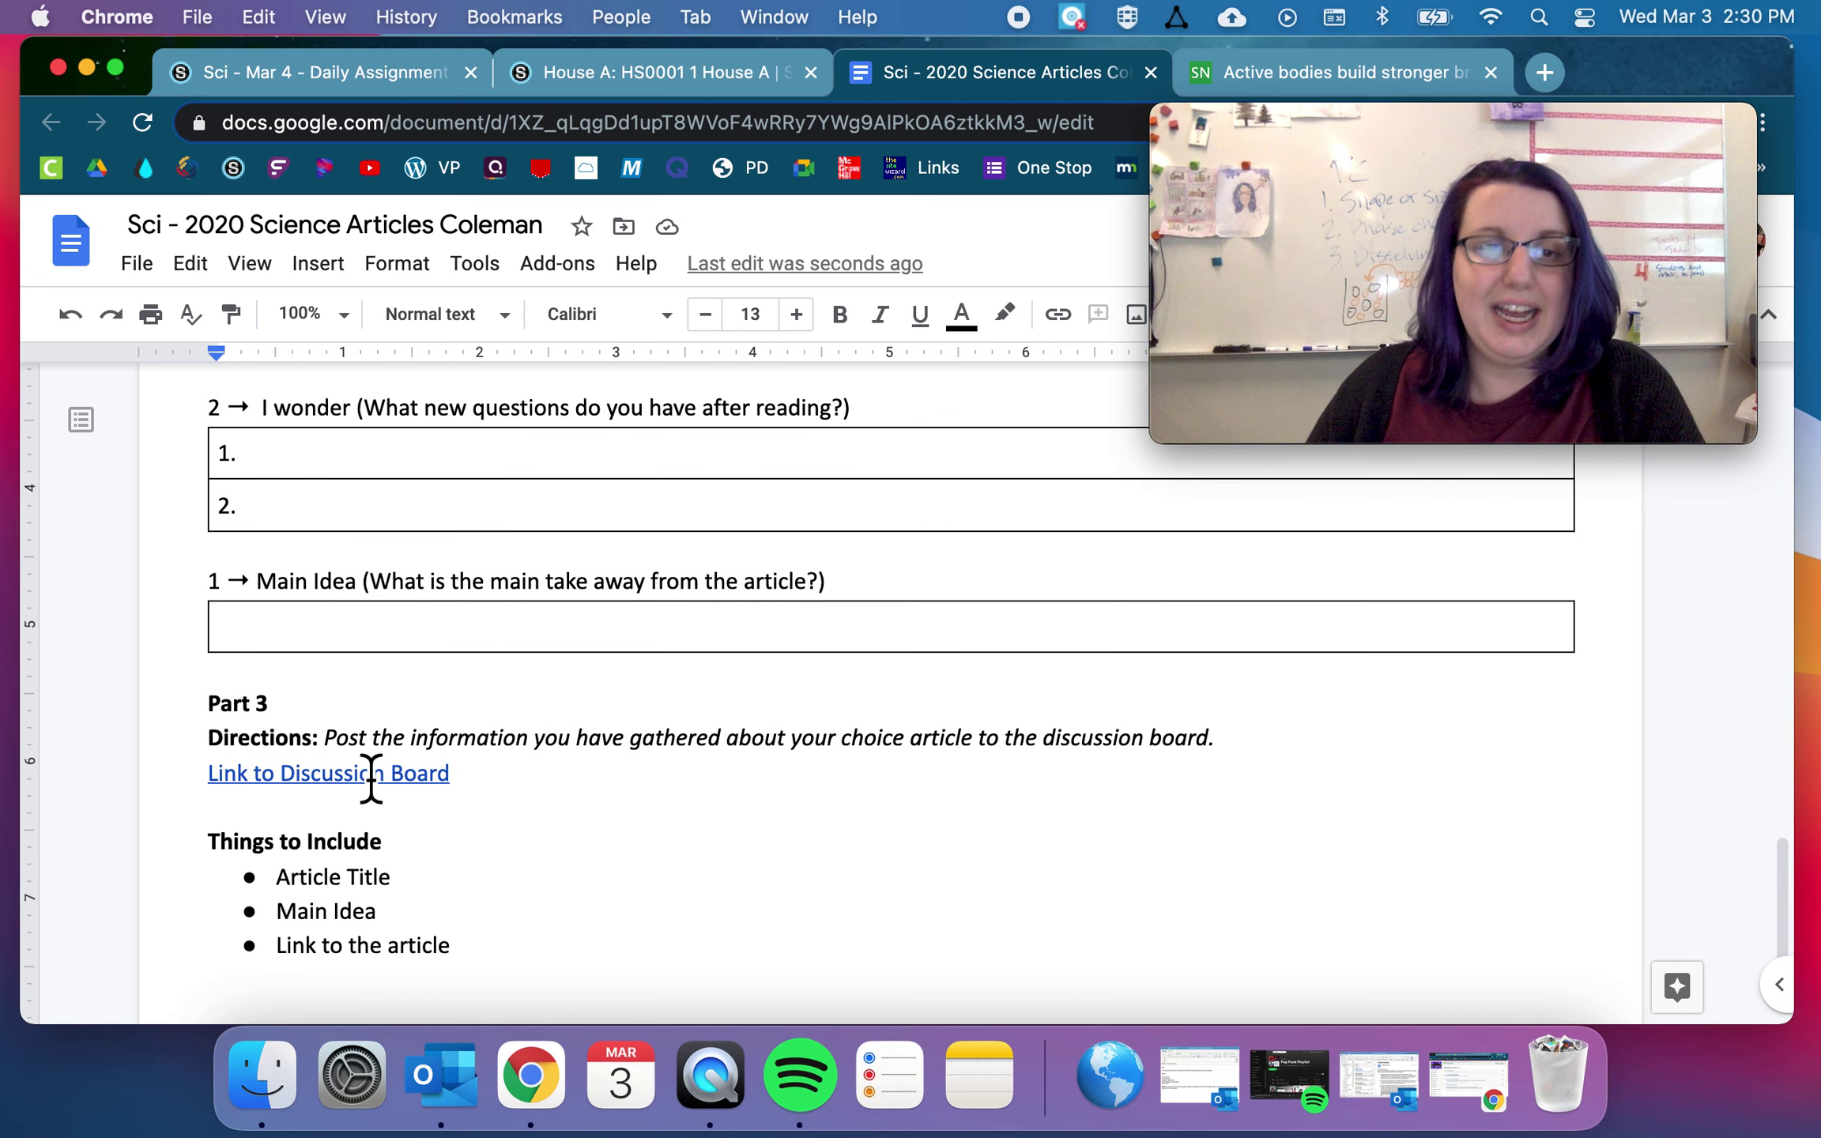
scroll(371, 779, "down", 1)
- Open Part 3's Link to Discussion Board in a new tab and highlight the Things to Include list
left_click(367, 759)
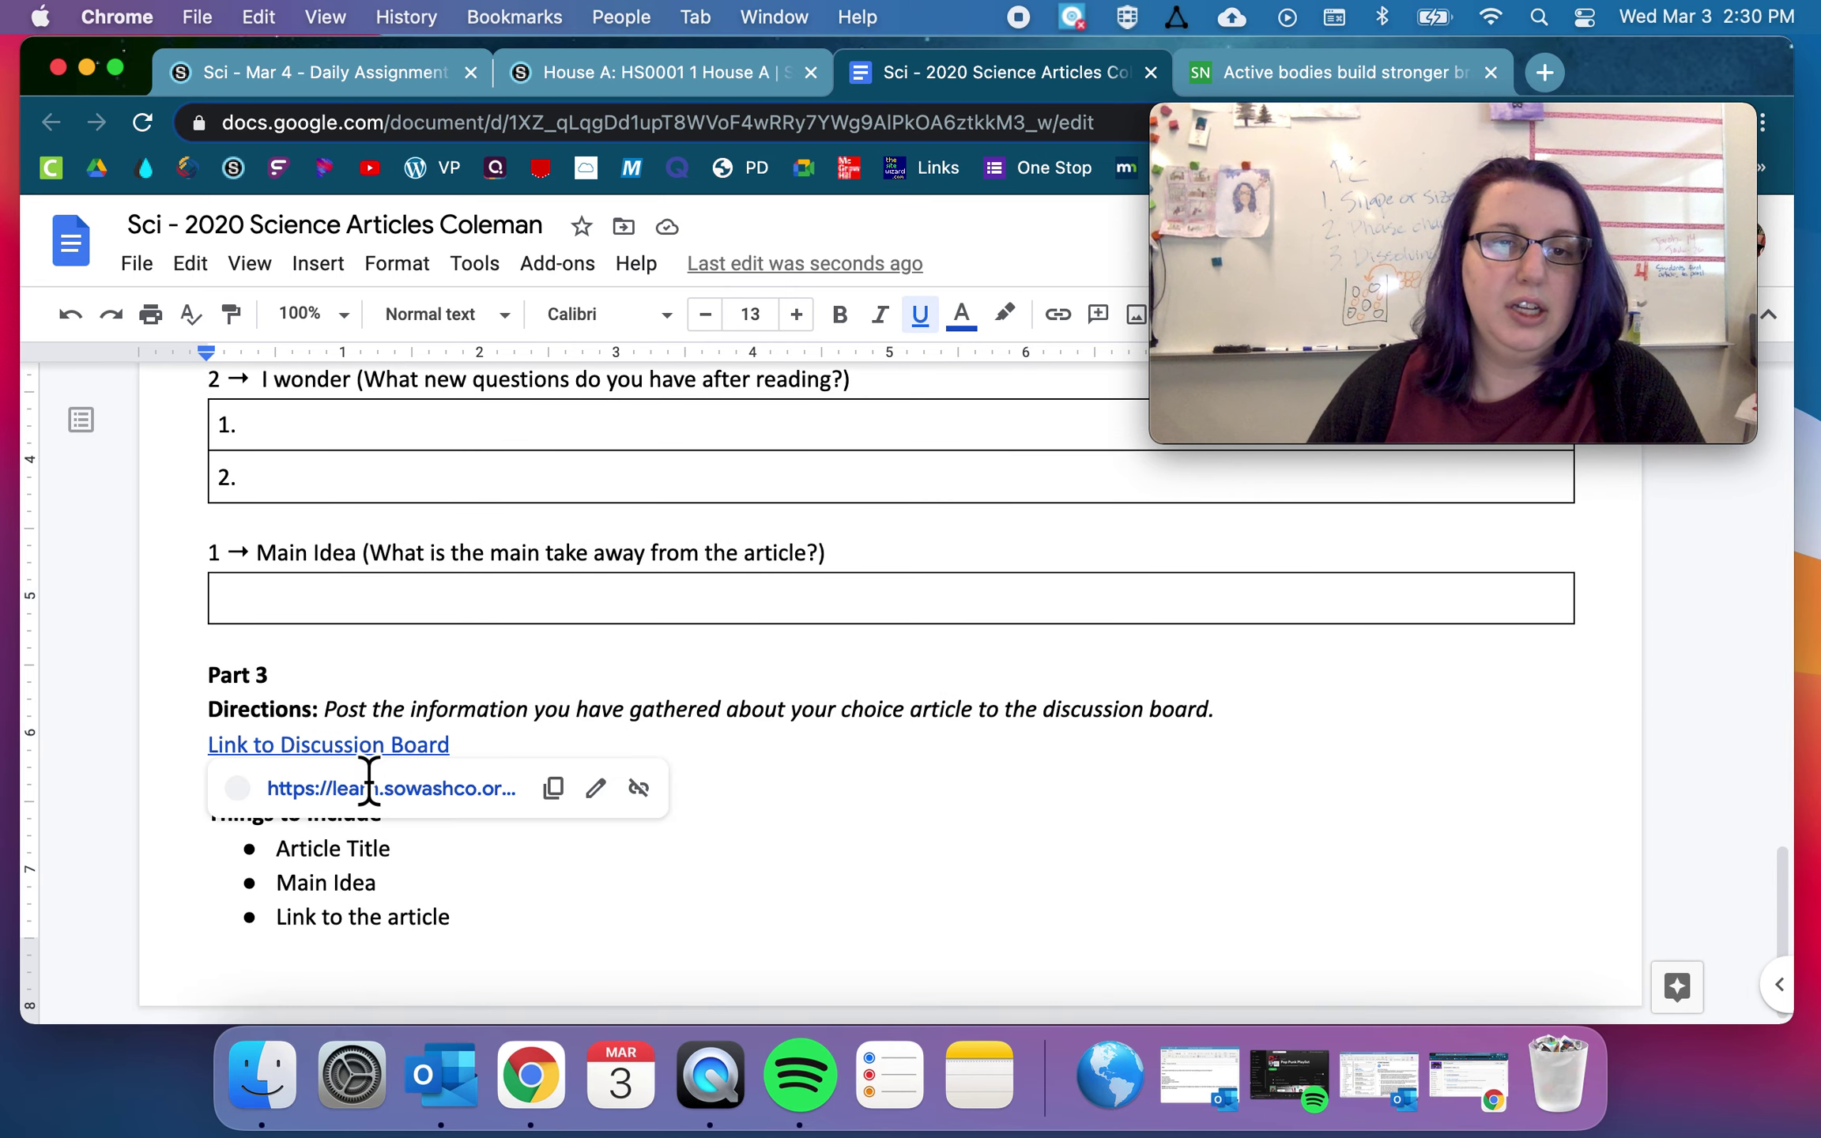
left_click(371, 786)
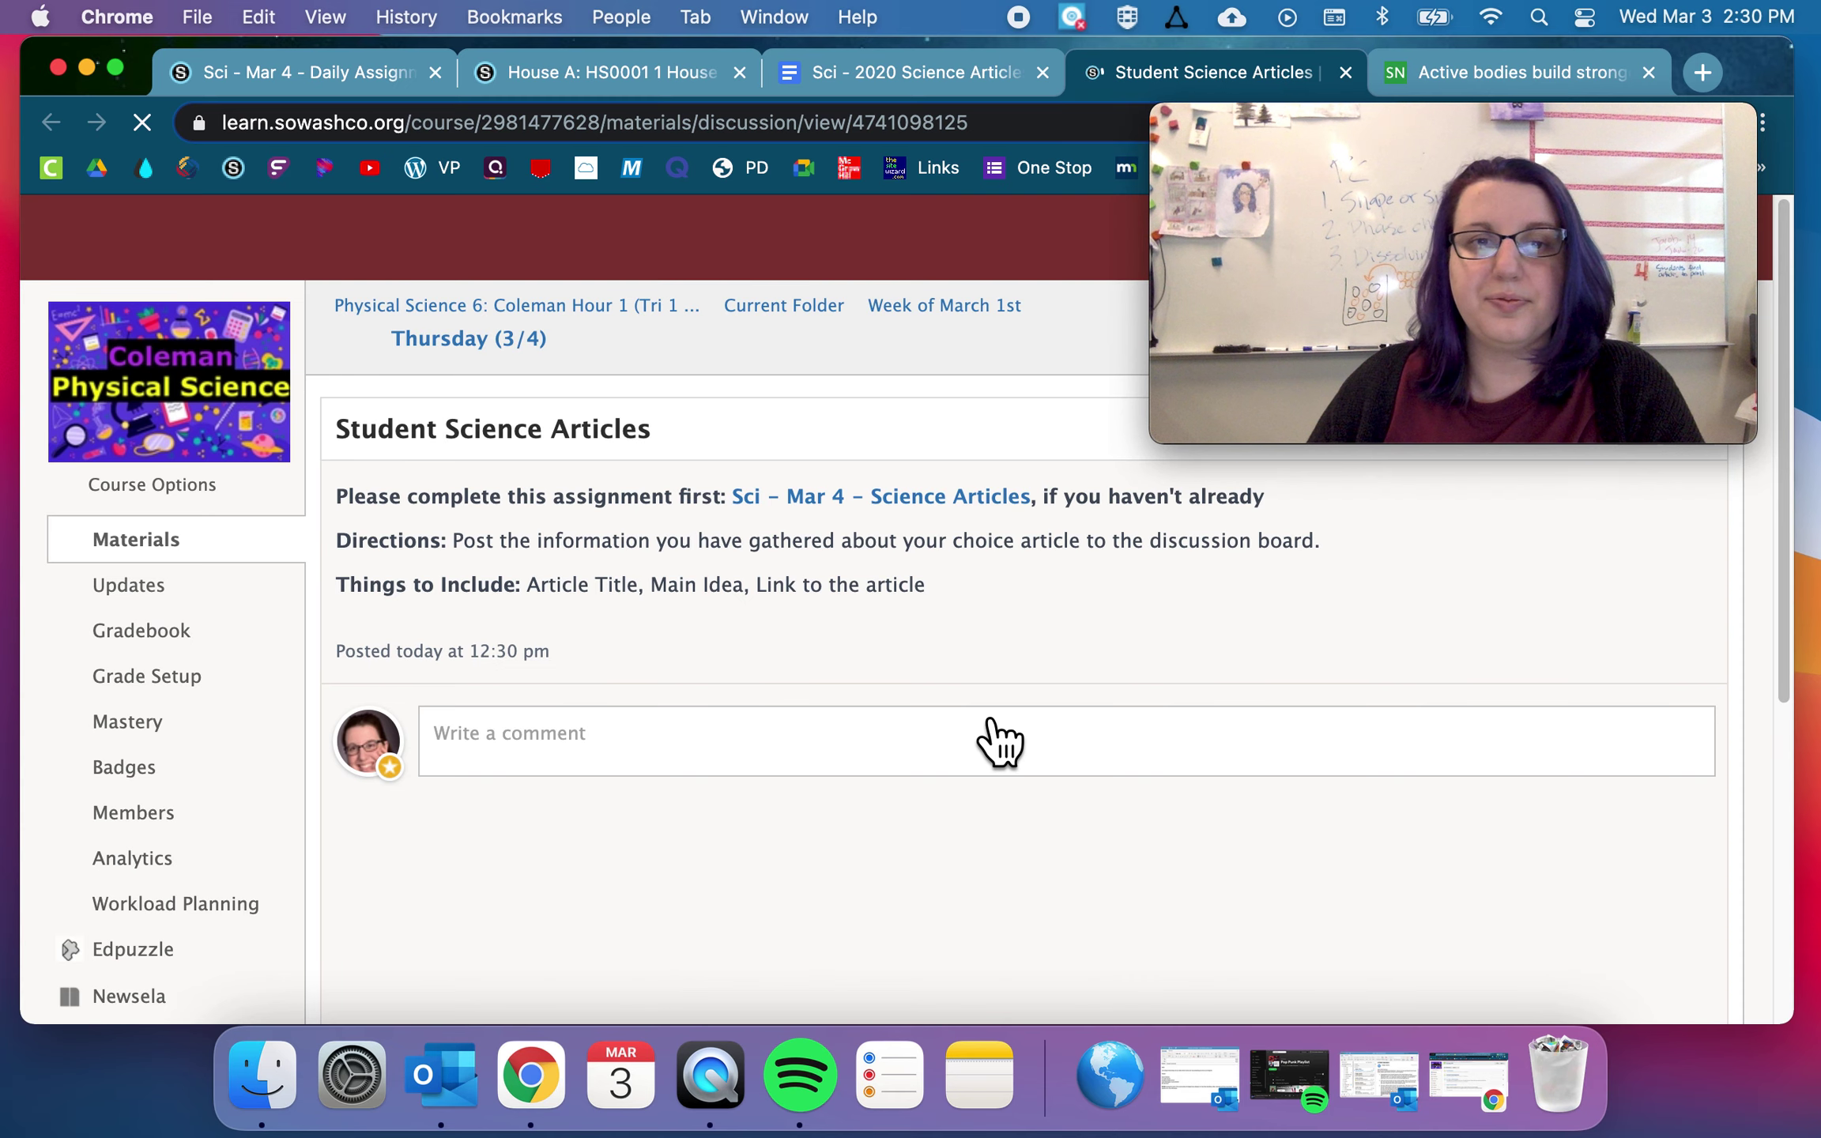
left_click(967, 91)
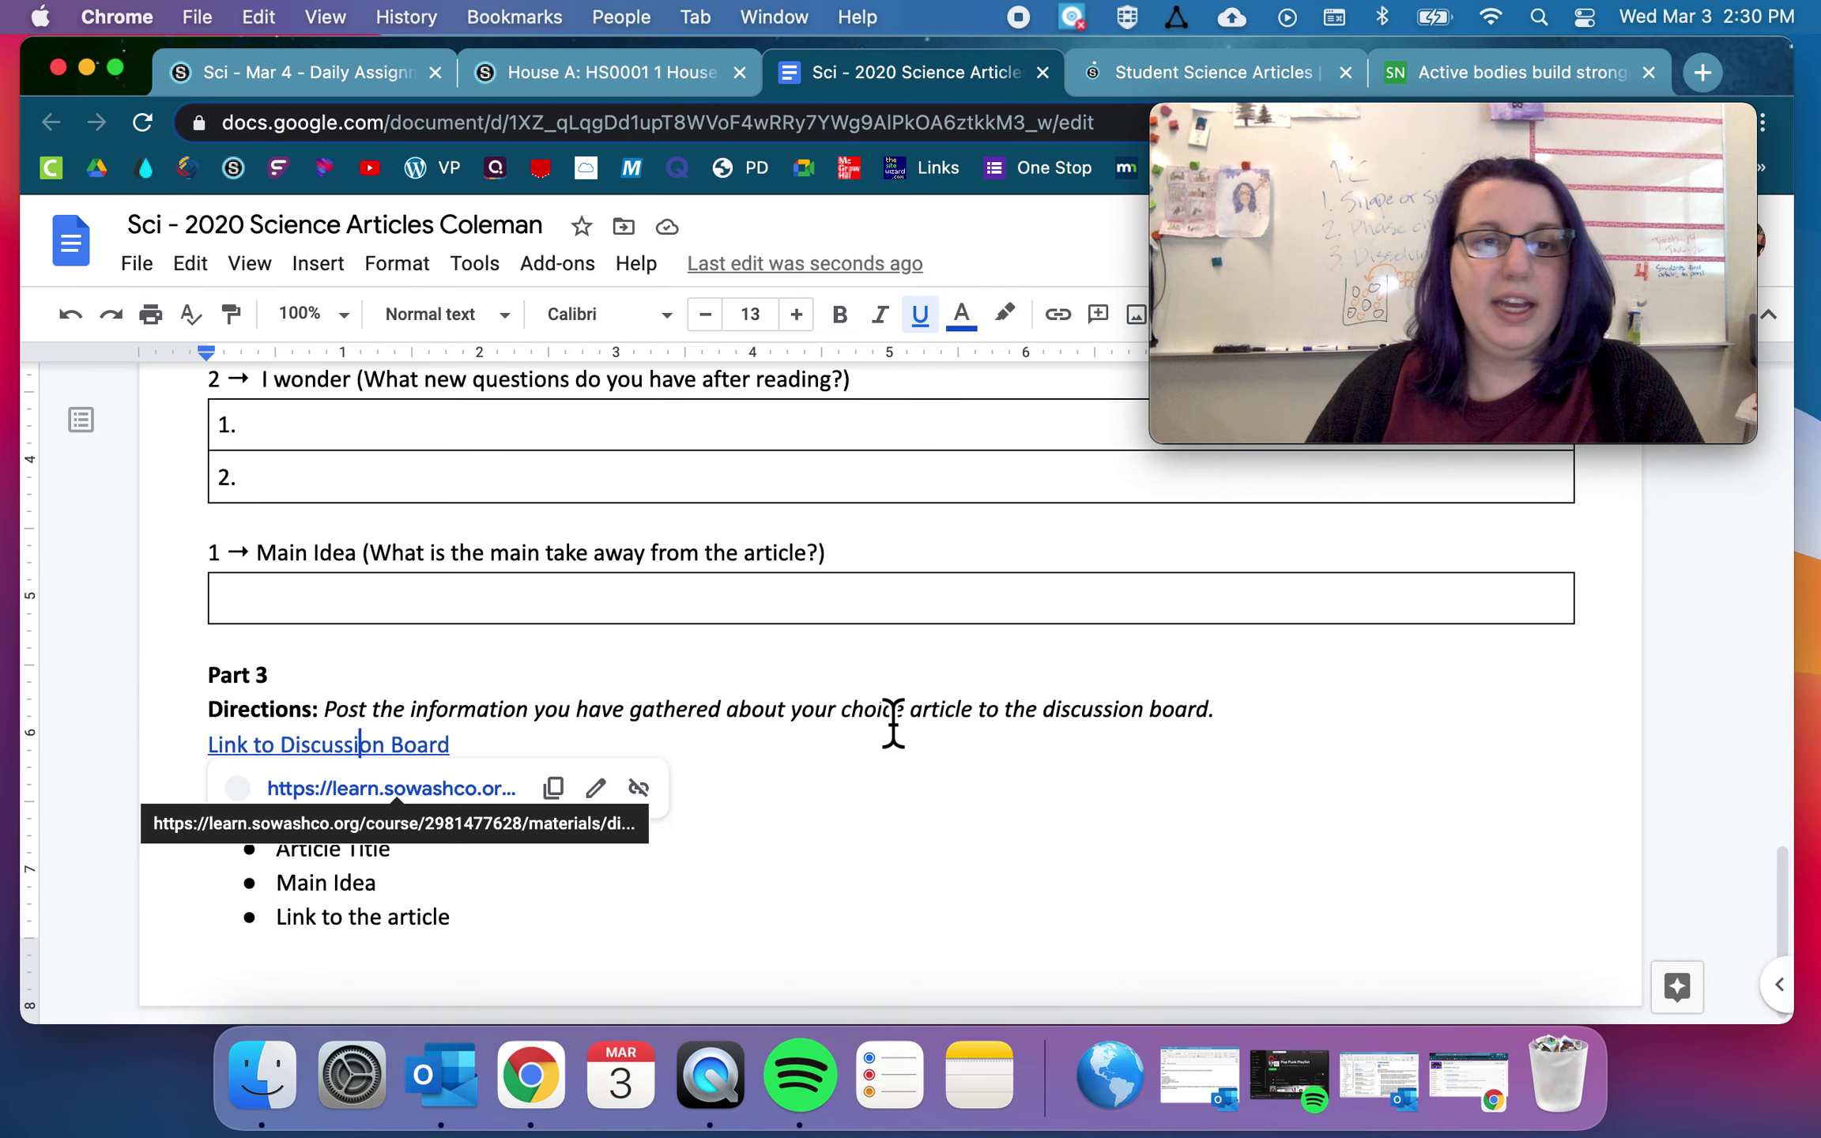
left_click(938, 723)
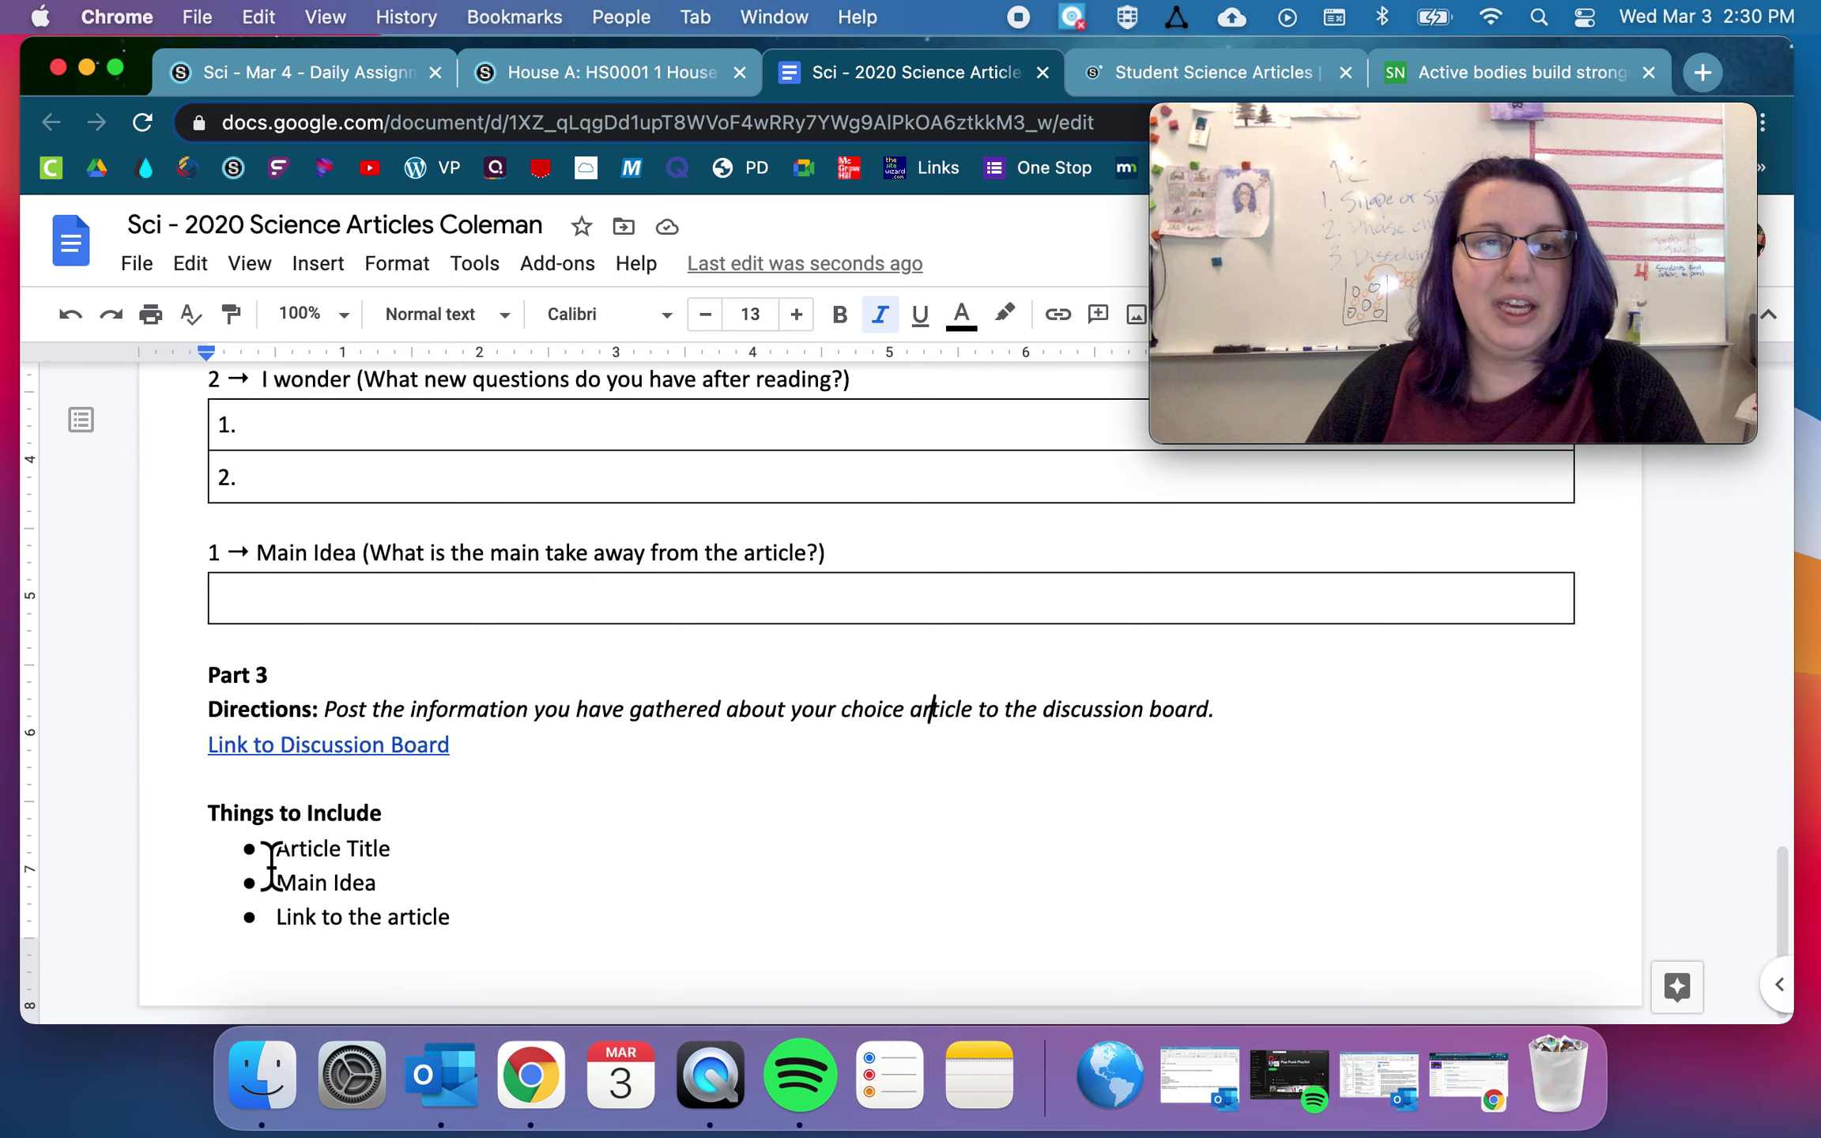
left_click_drag(272, 852, 486, 927)
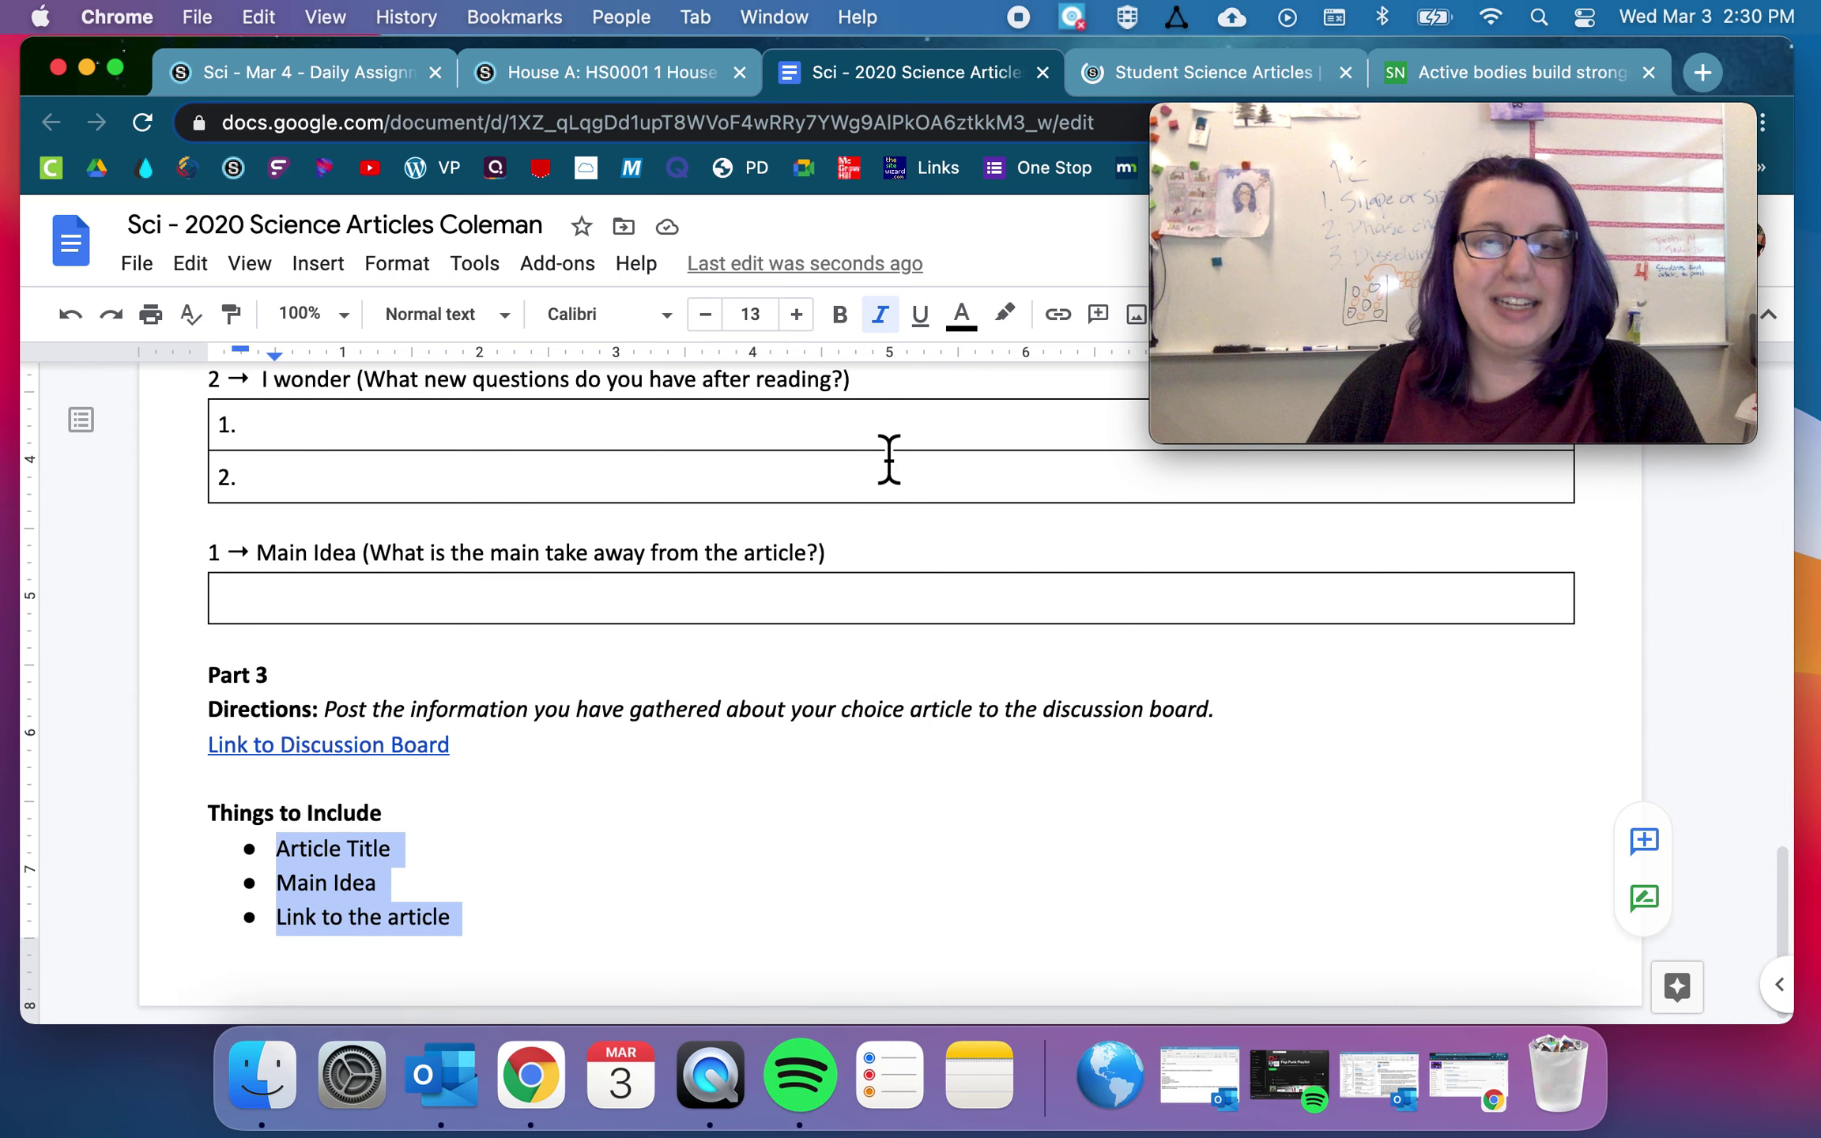
left_click(1148, 87)
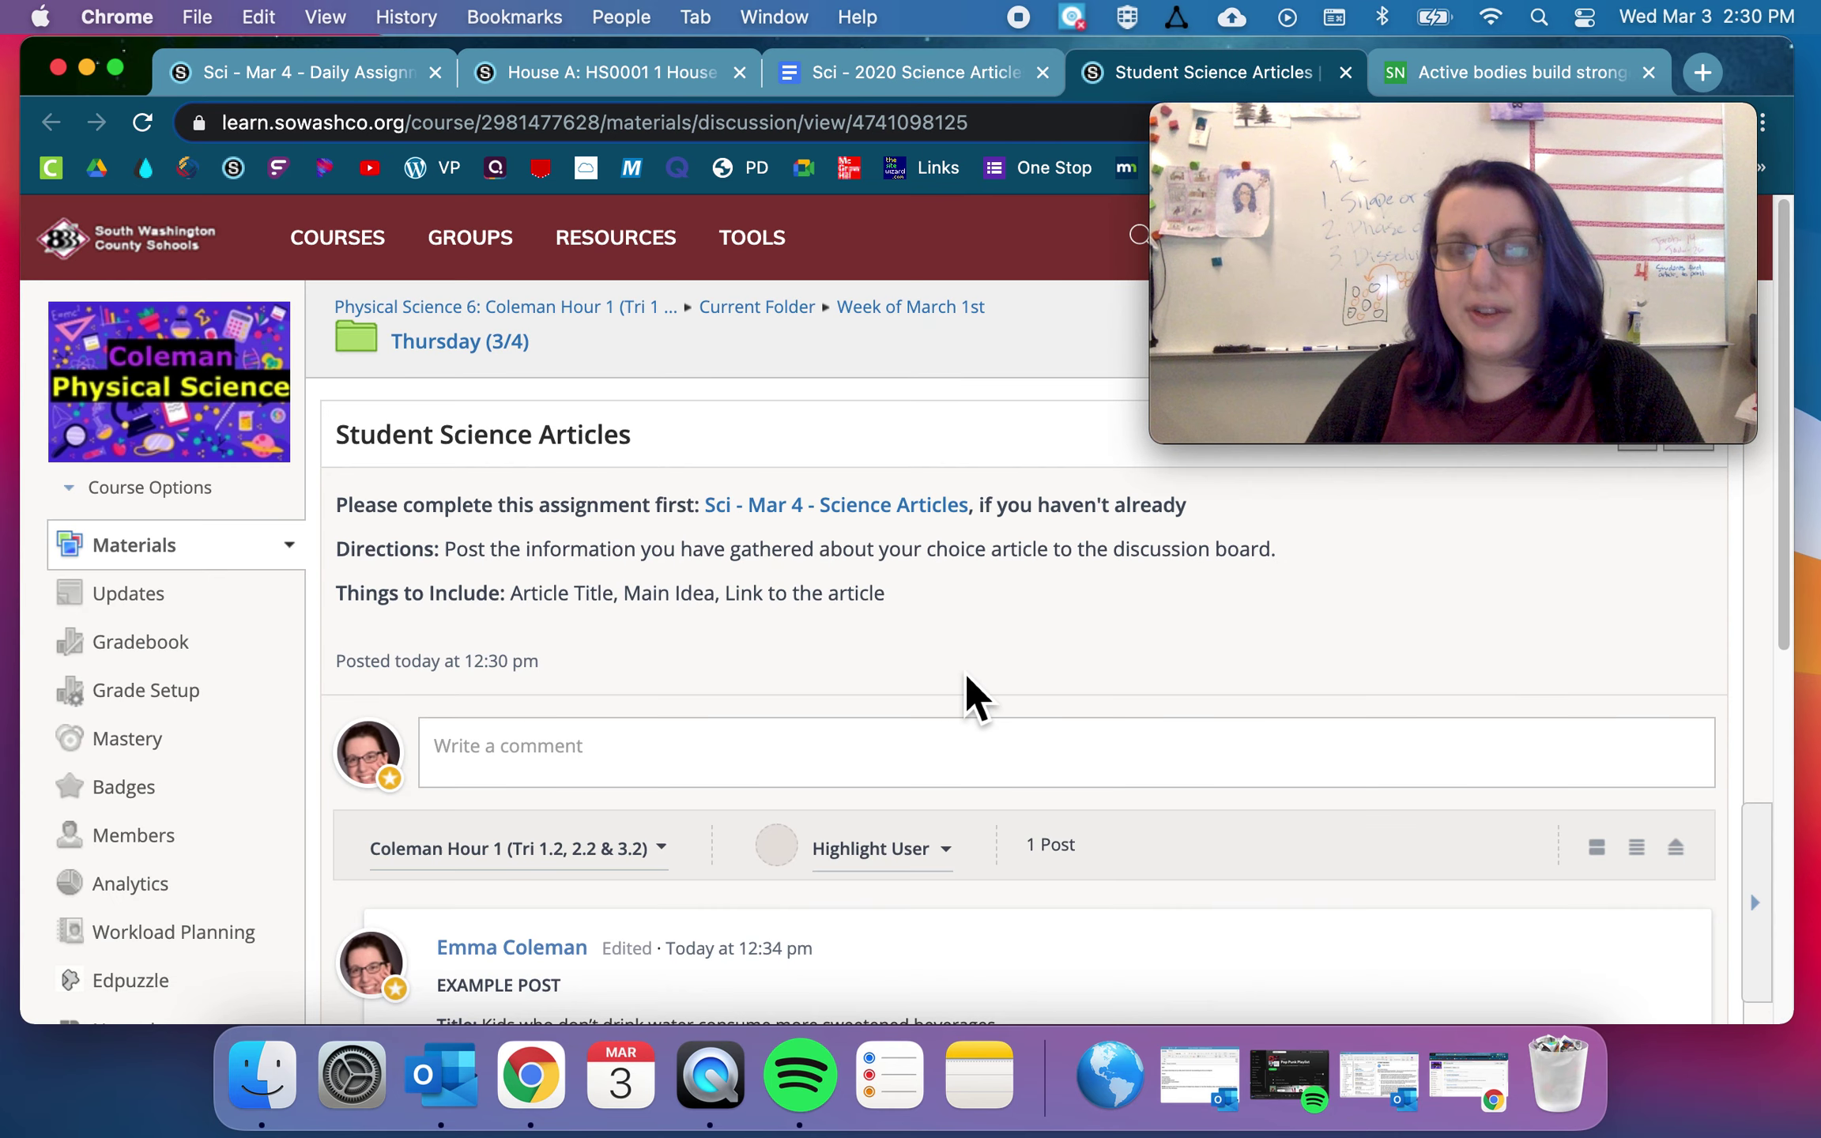
scroll(1257, 739, "down", 5)
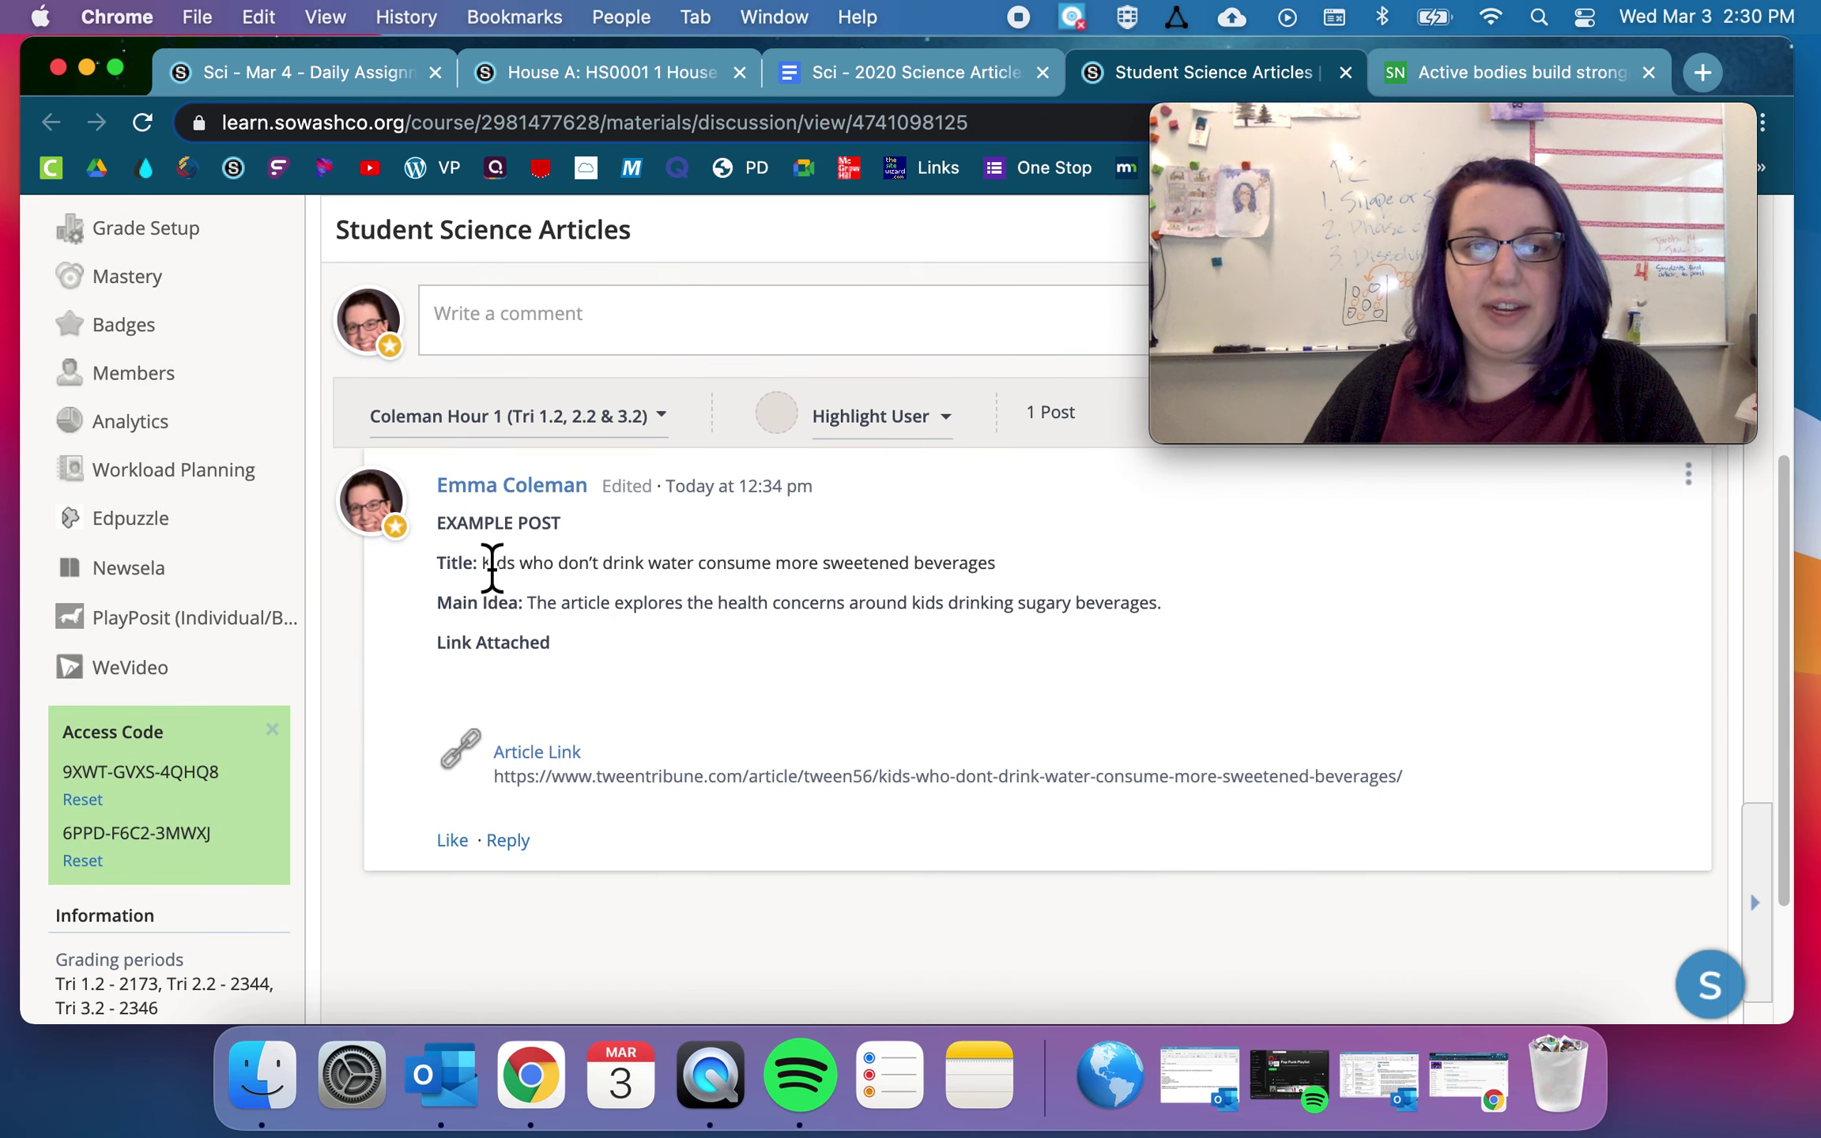
left_click_drag(484, 566, 1051, 572)
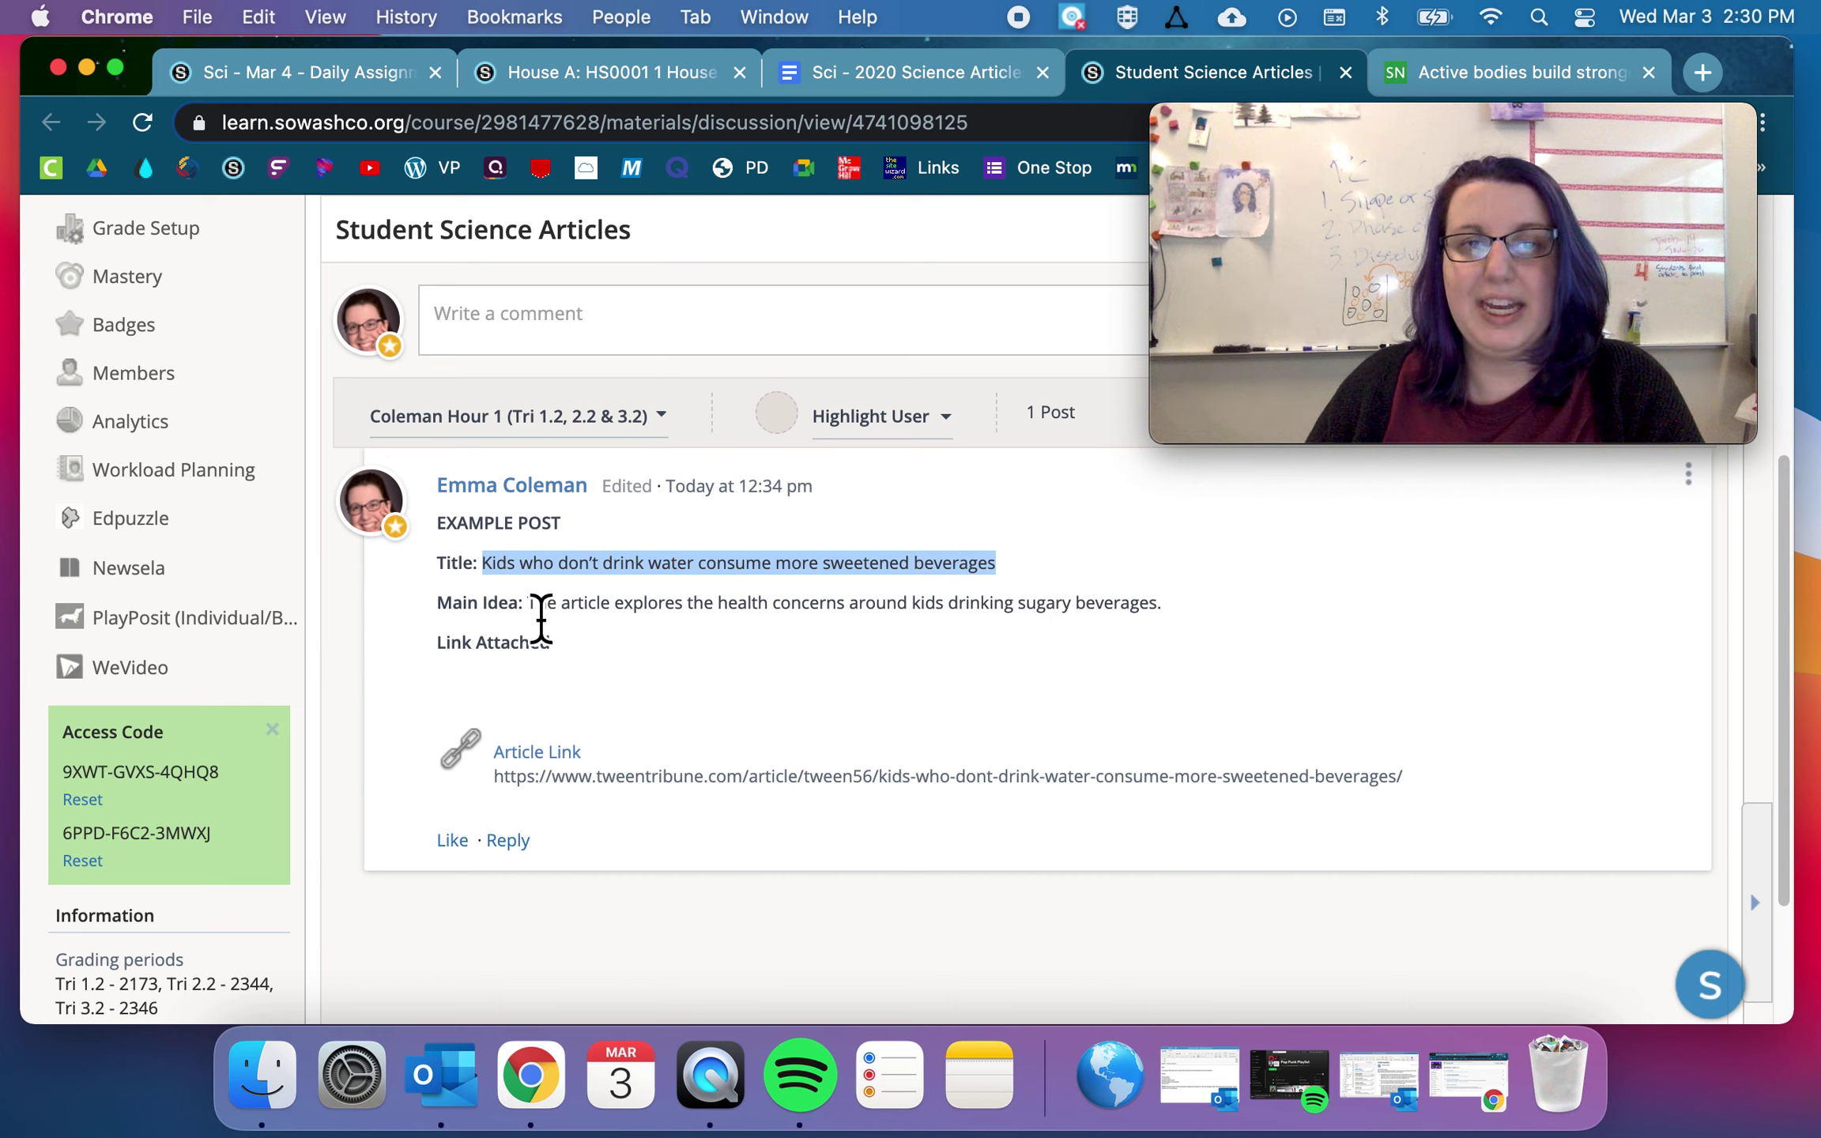
left_click_drag(531, 608, 1177, 613)
left_click(1179, 611)
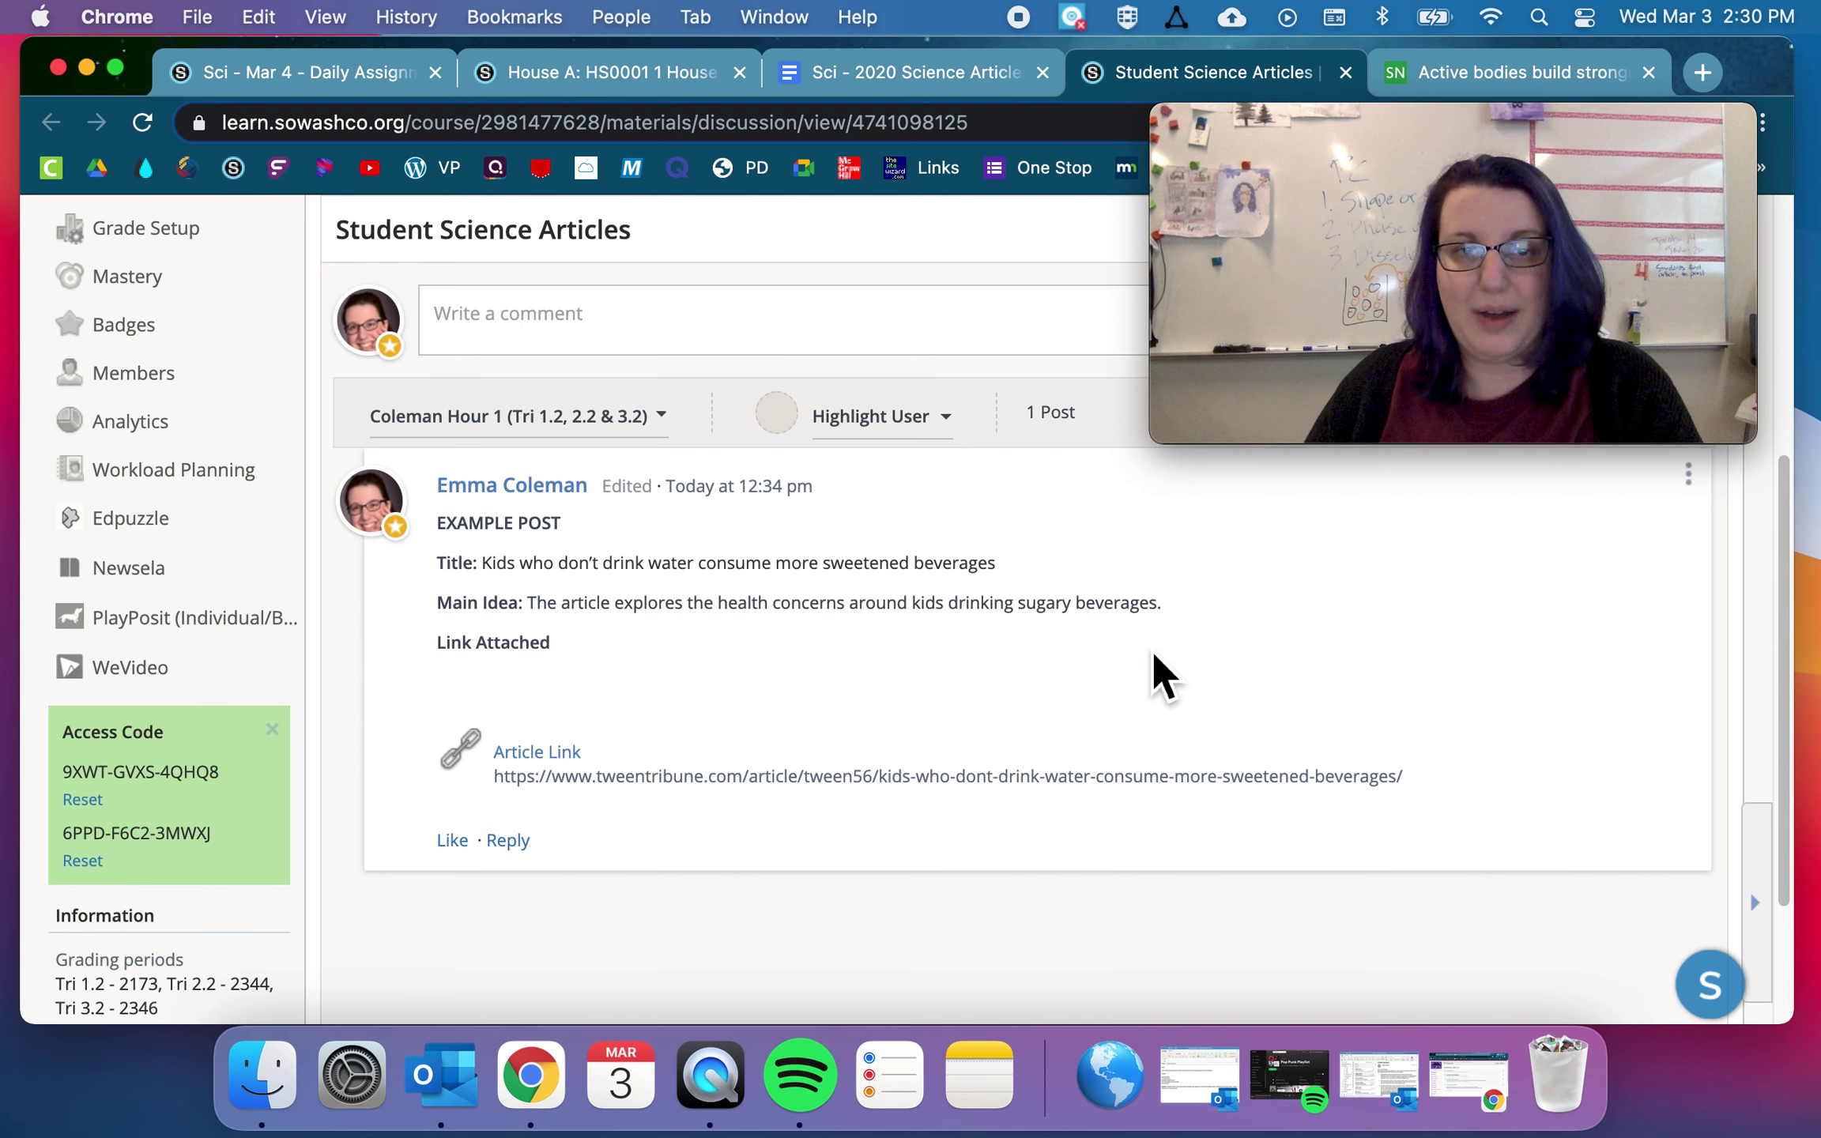
left_click(550, 754)
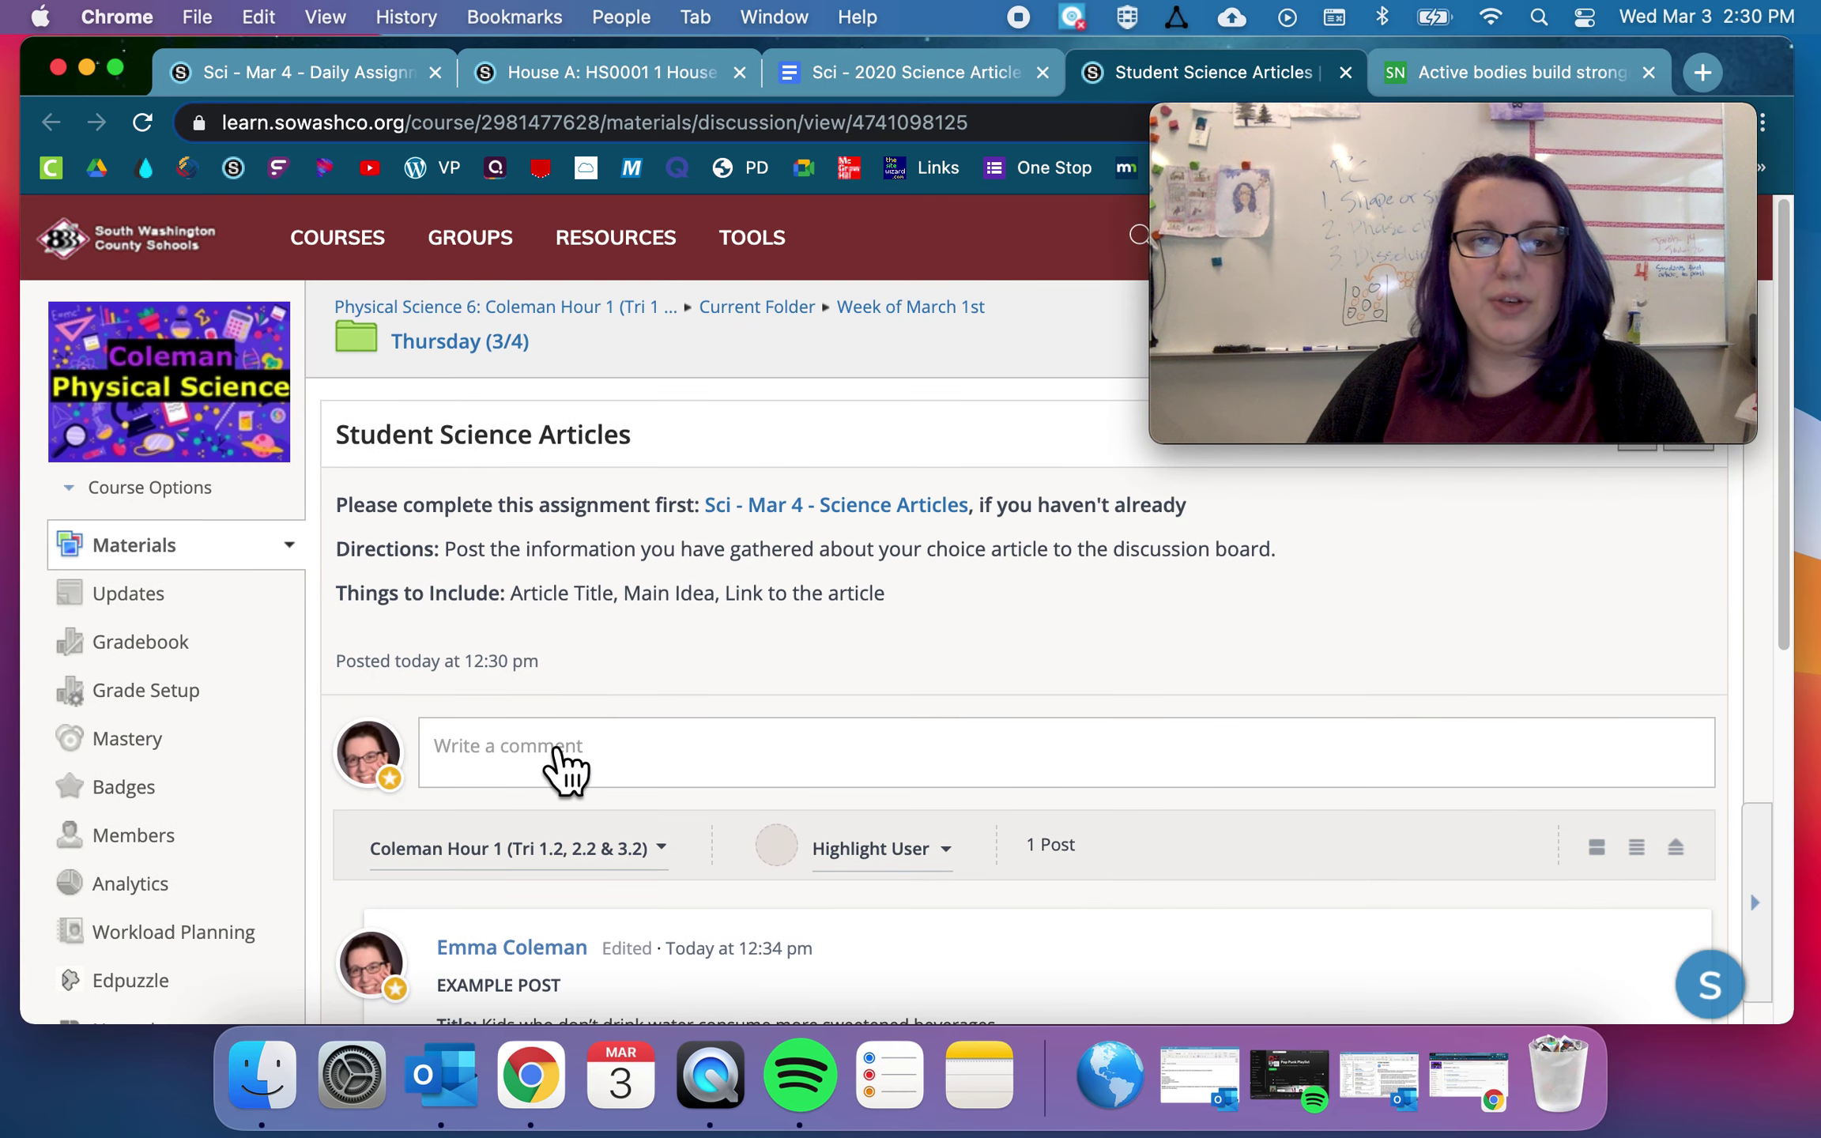
- Start a new comment with 'Title:' and 'Main Idea:' labels
left_click(558, 759)
type("Title:")
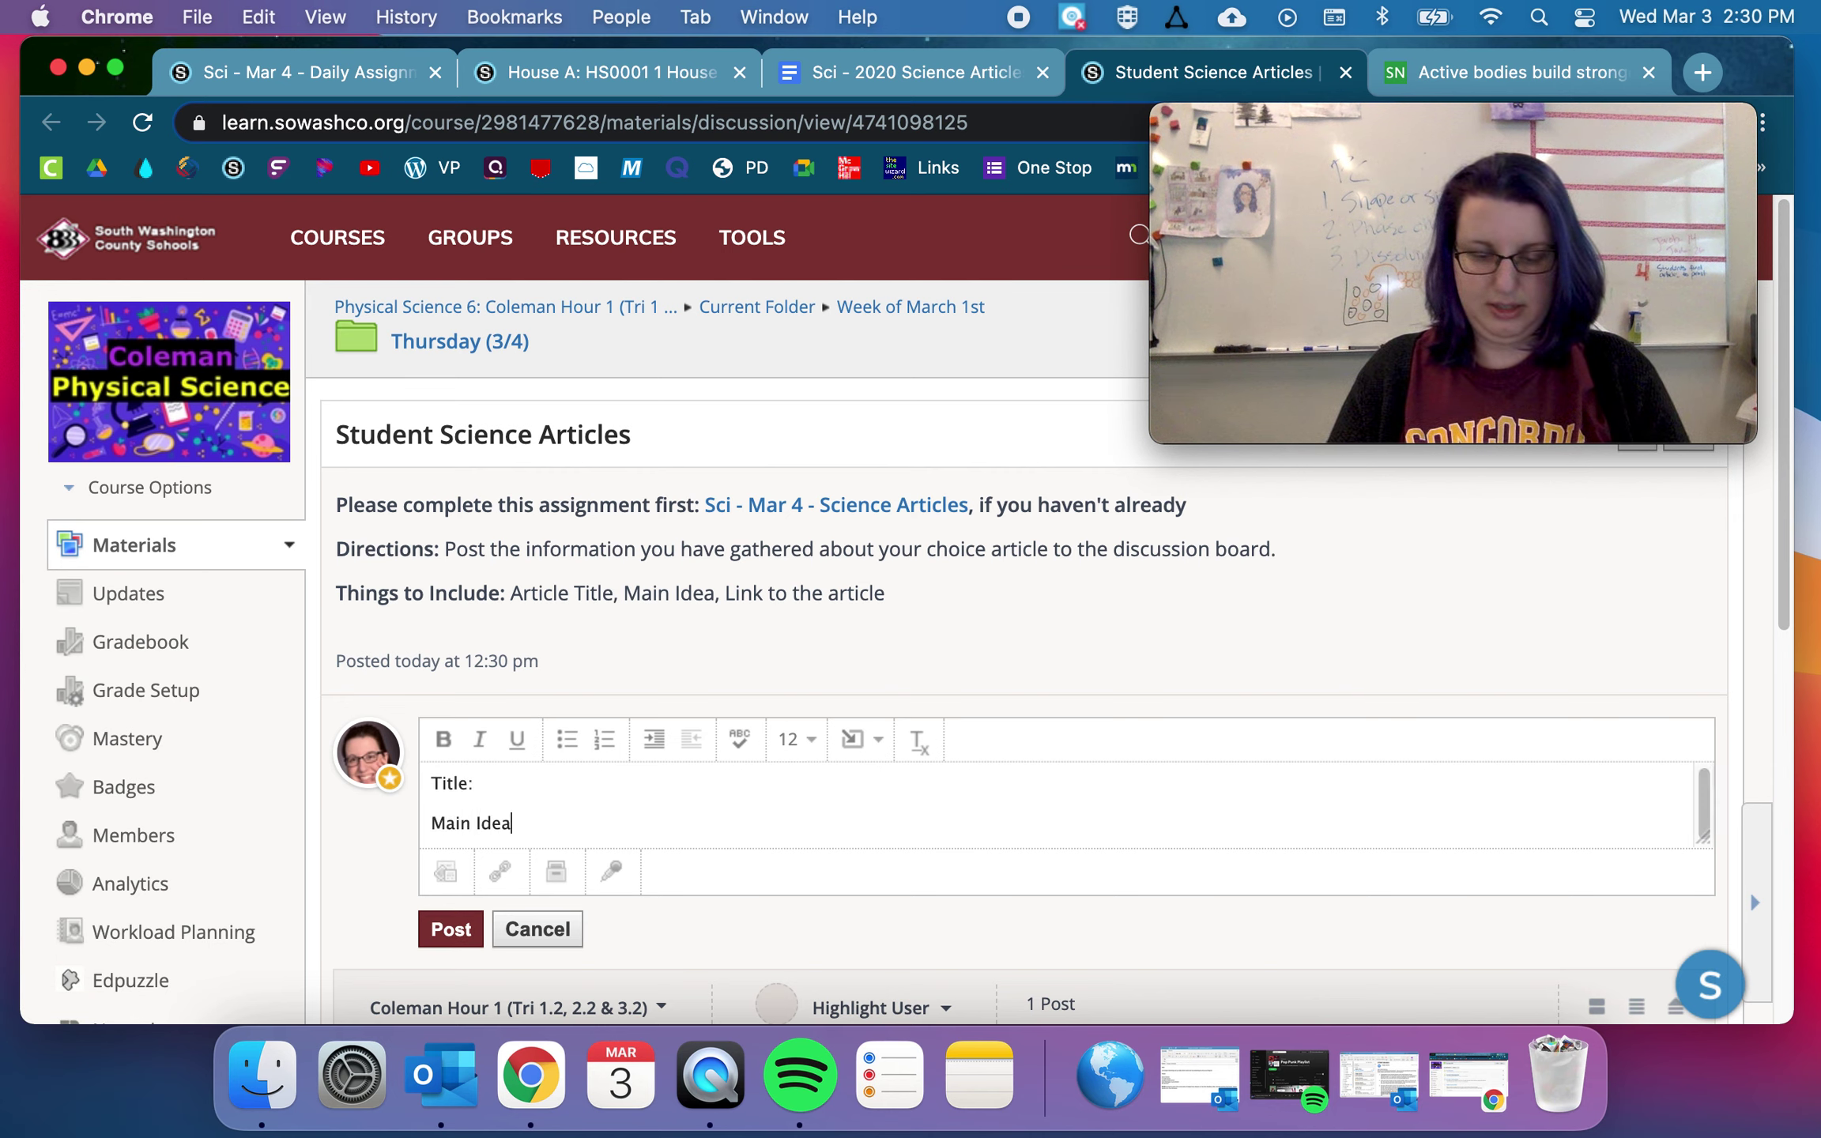
key("Return")
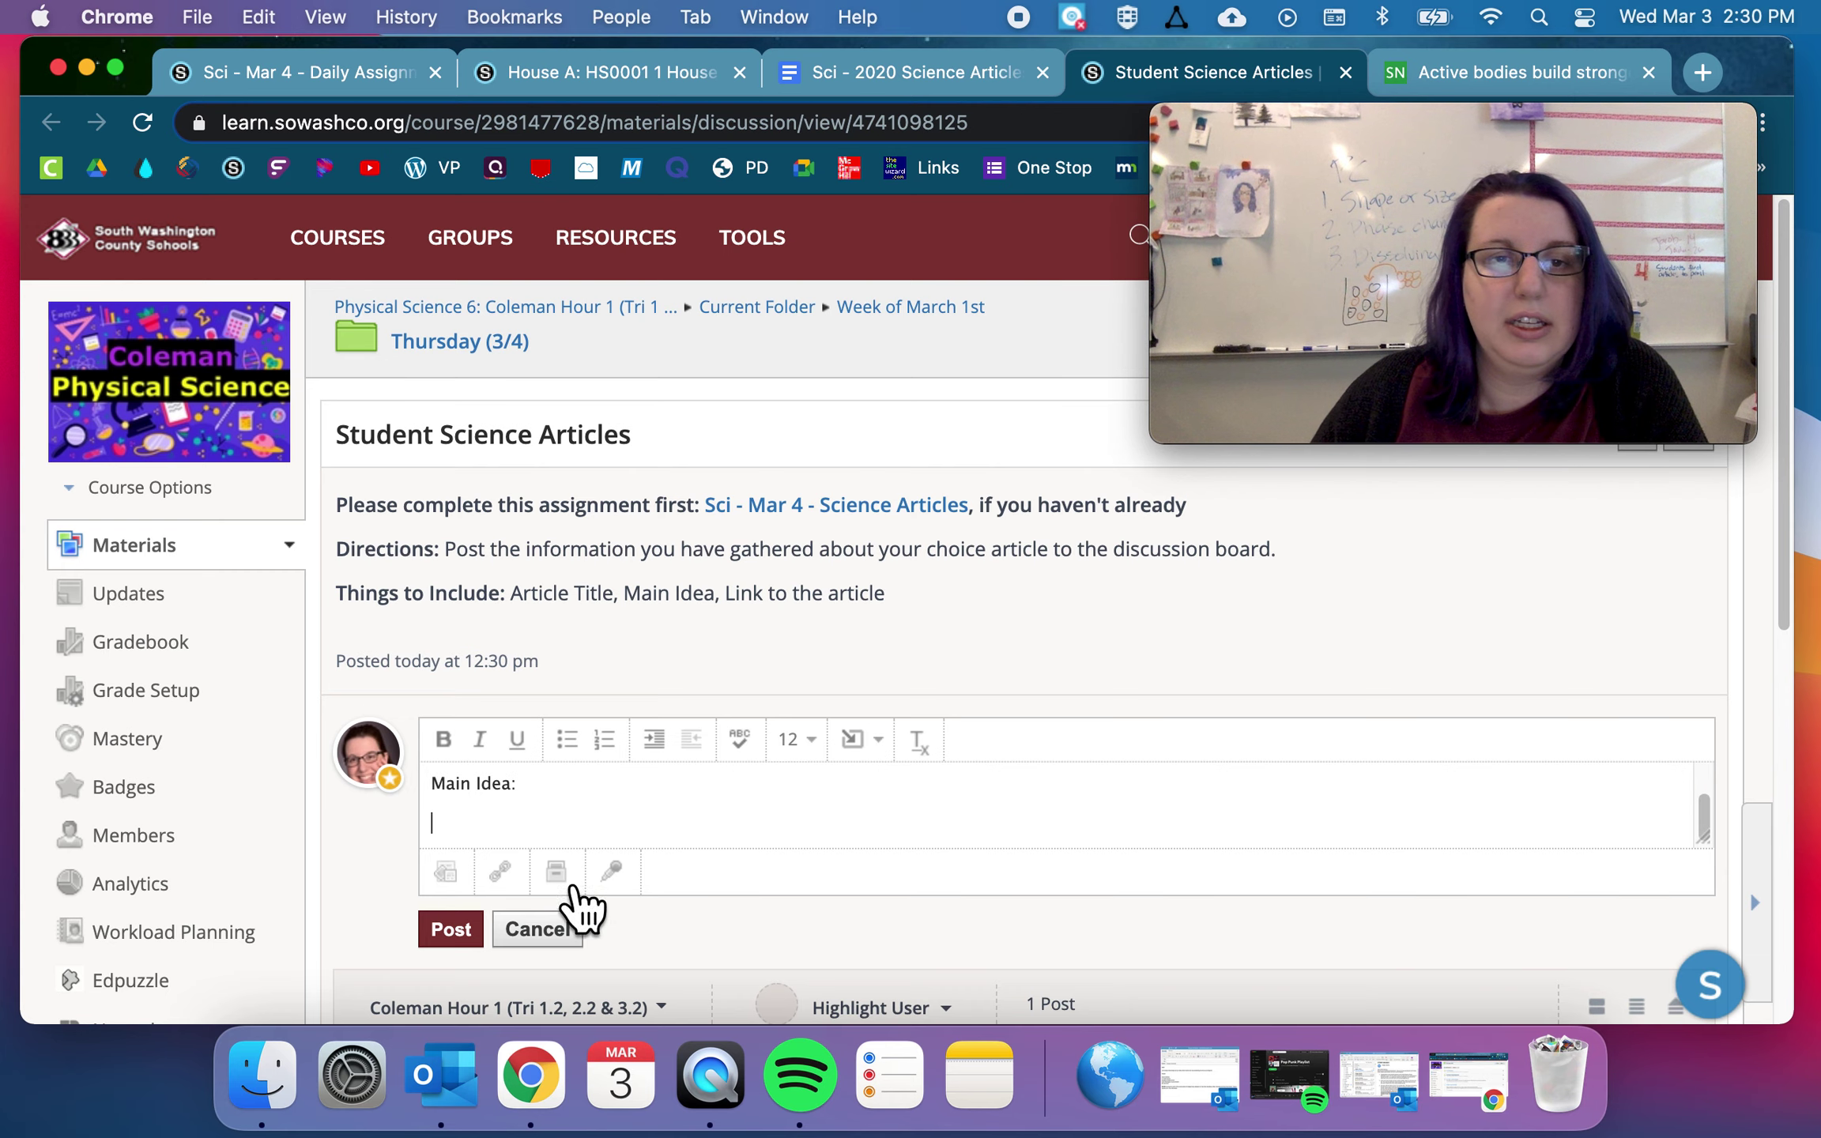
- Attach the copied article URL as a link titled 'Article Link' and post the comment
left_click(506, 877)
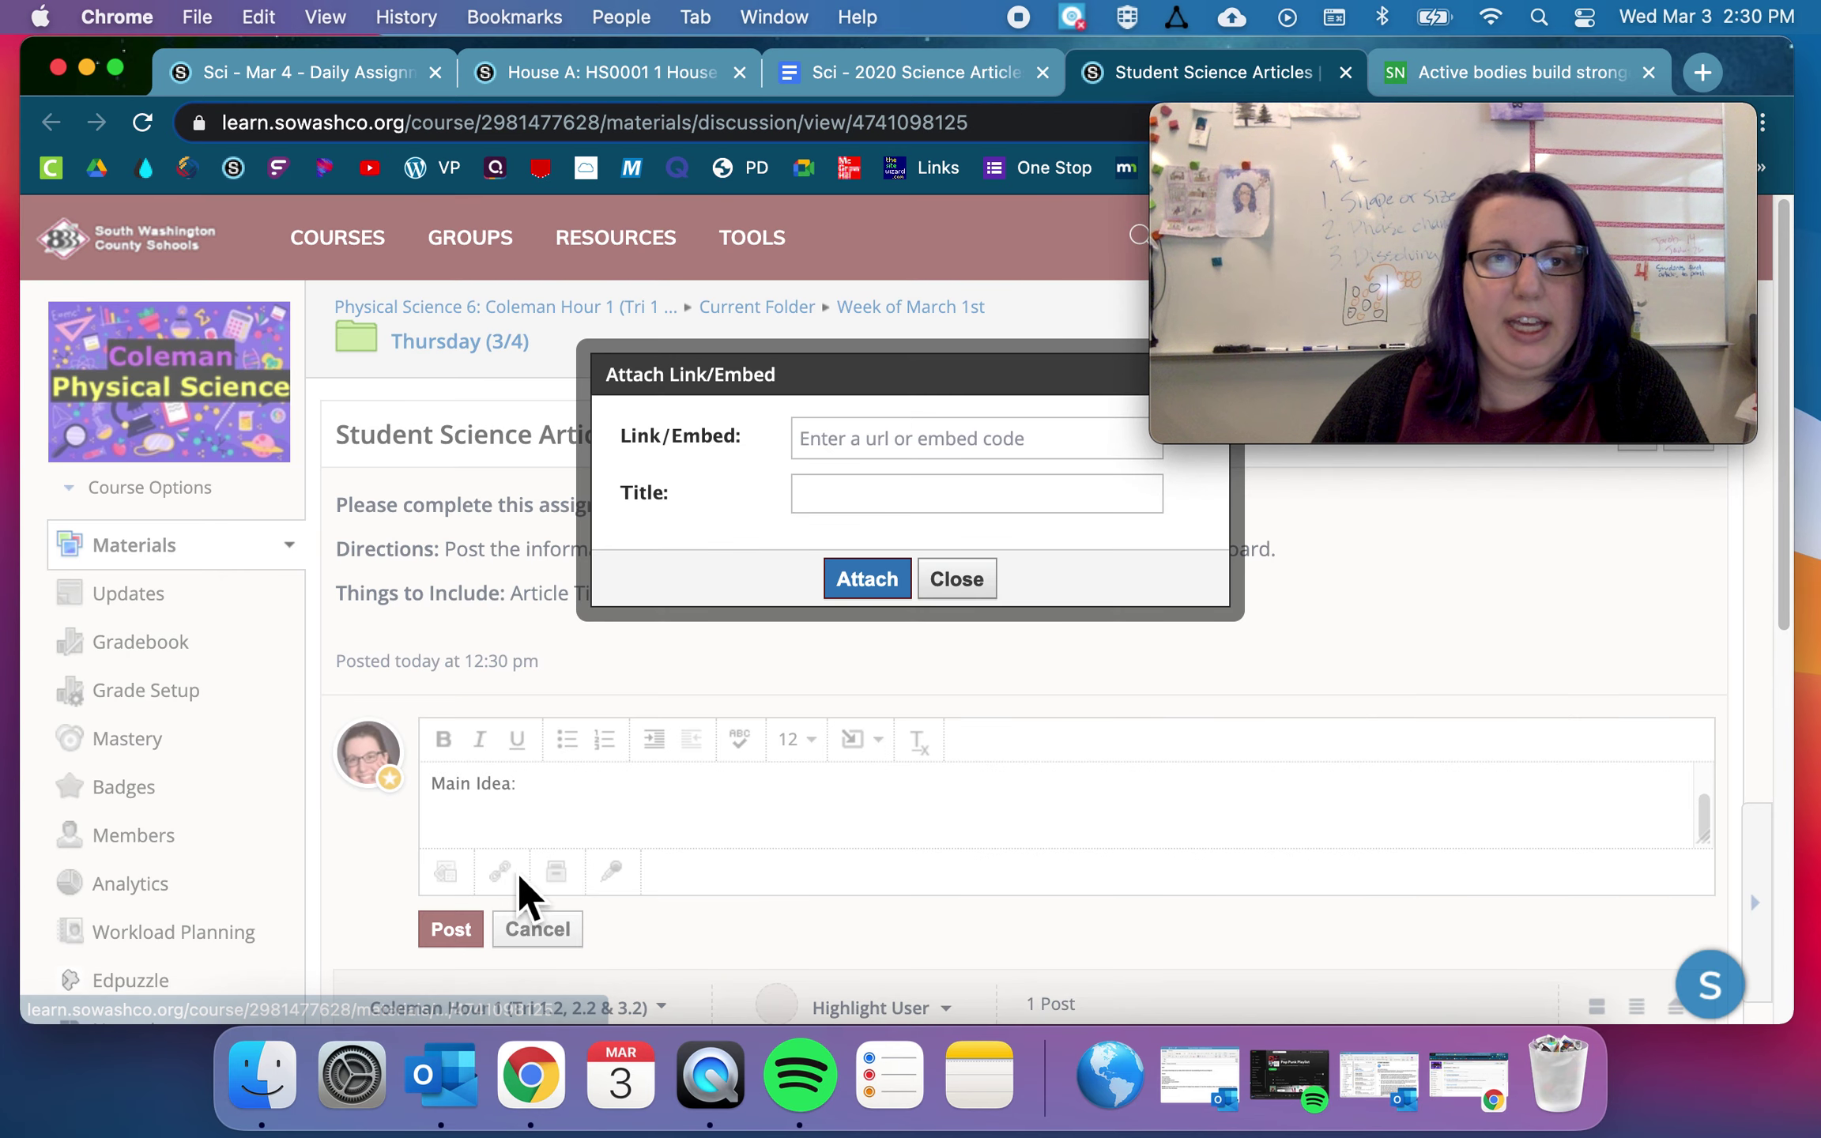
left_click(846, 450)
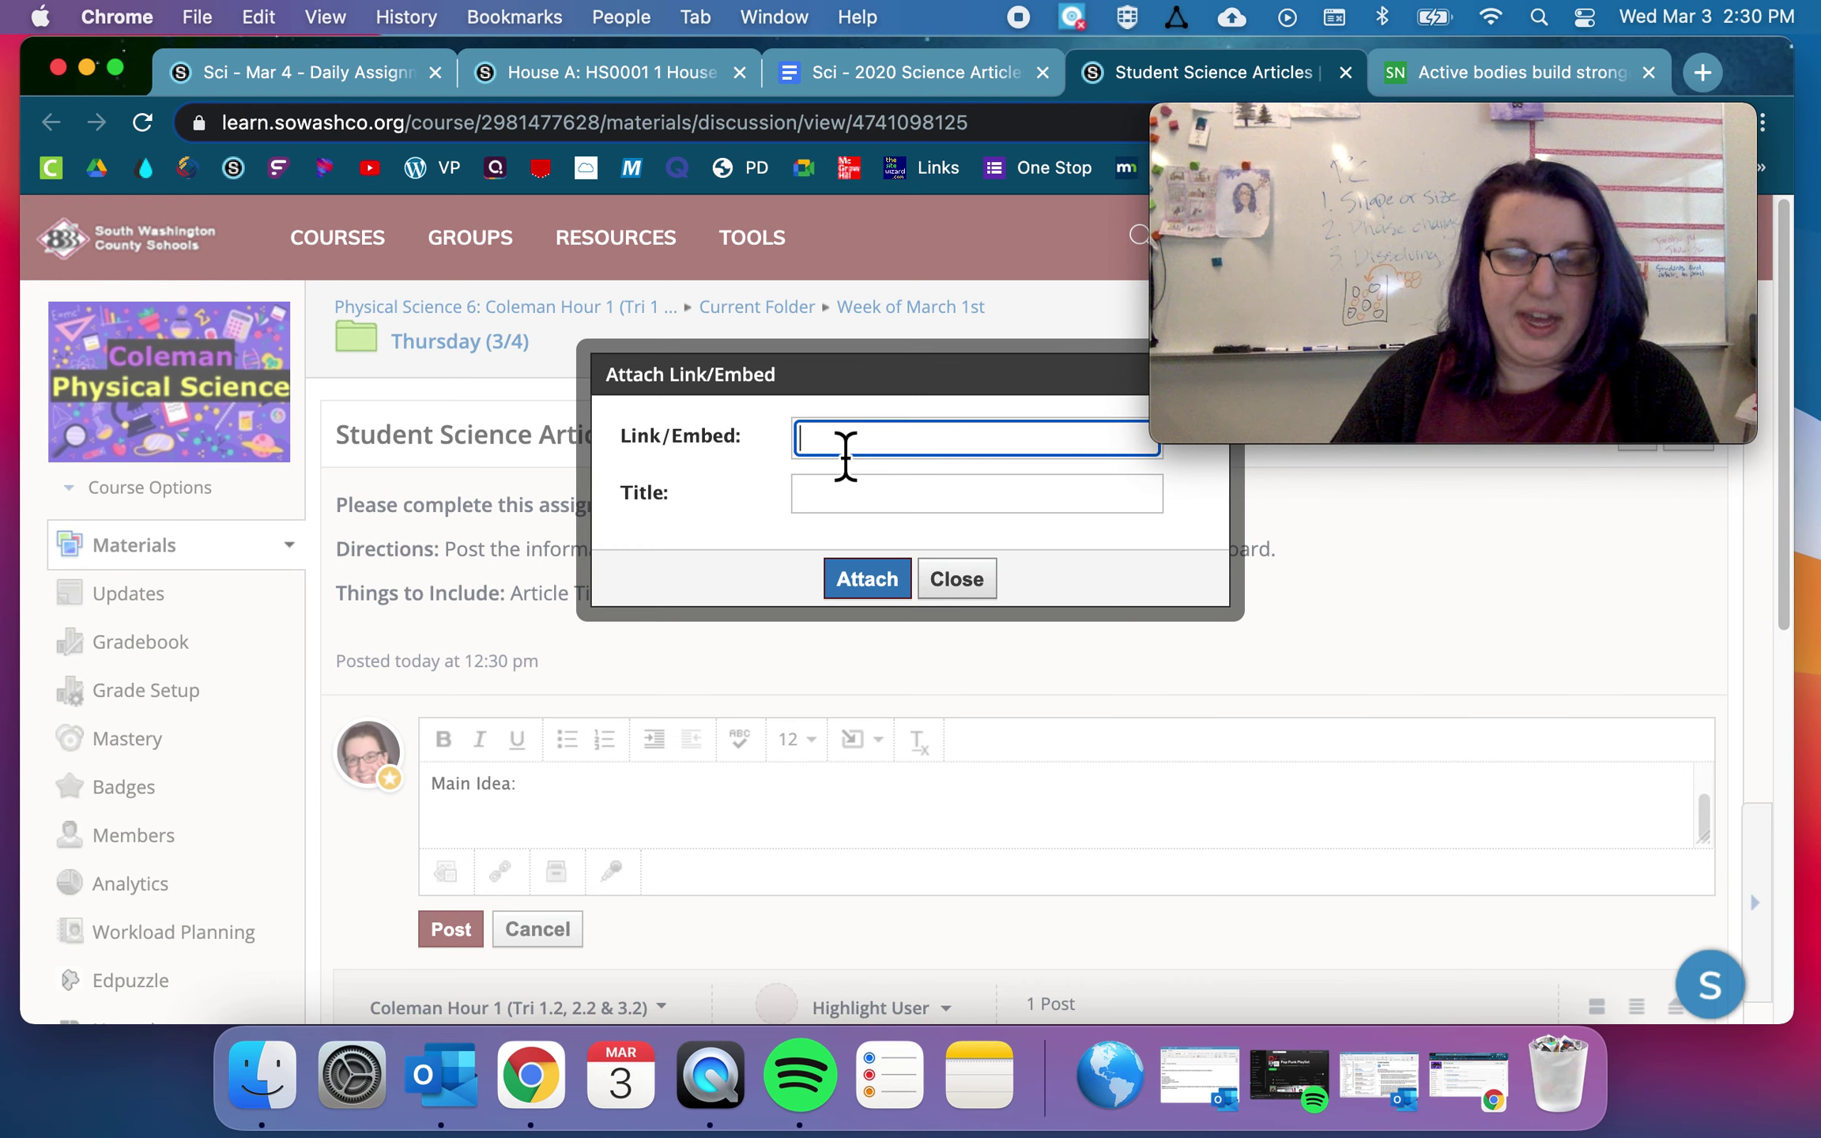
key("super+v")
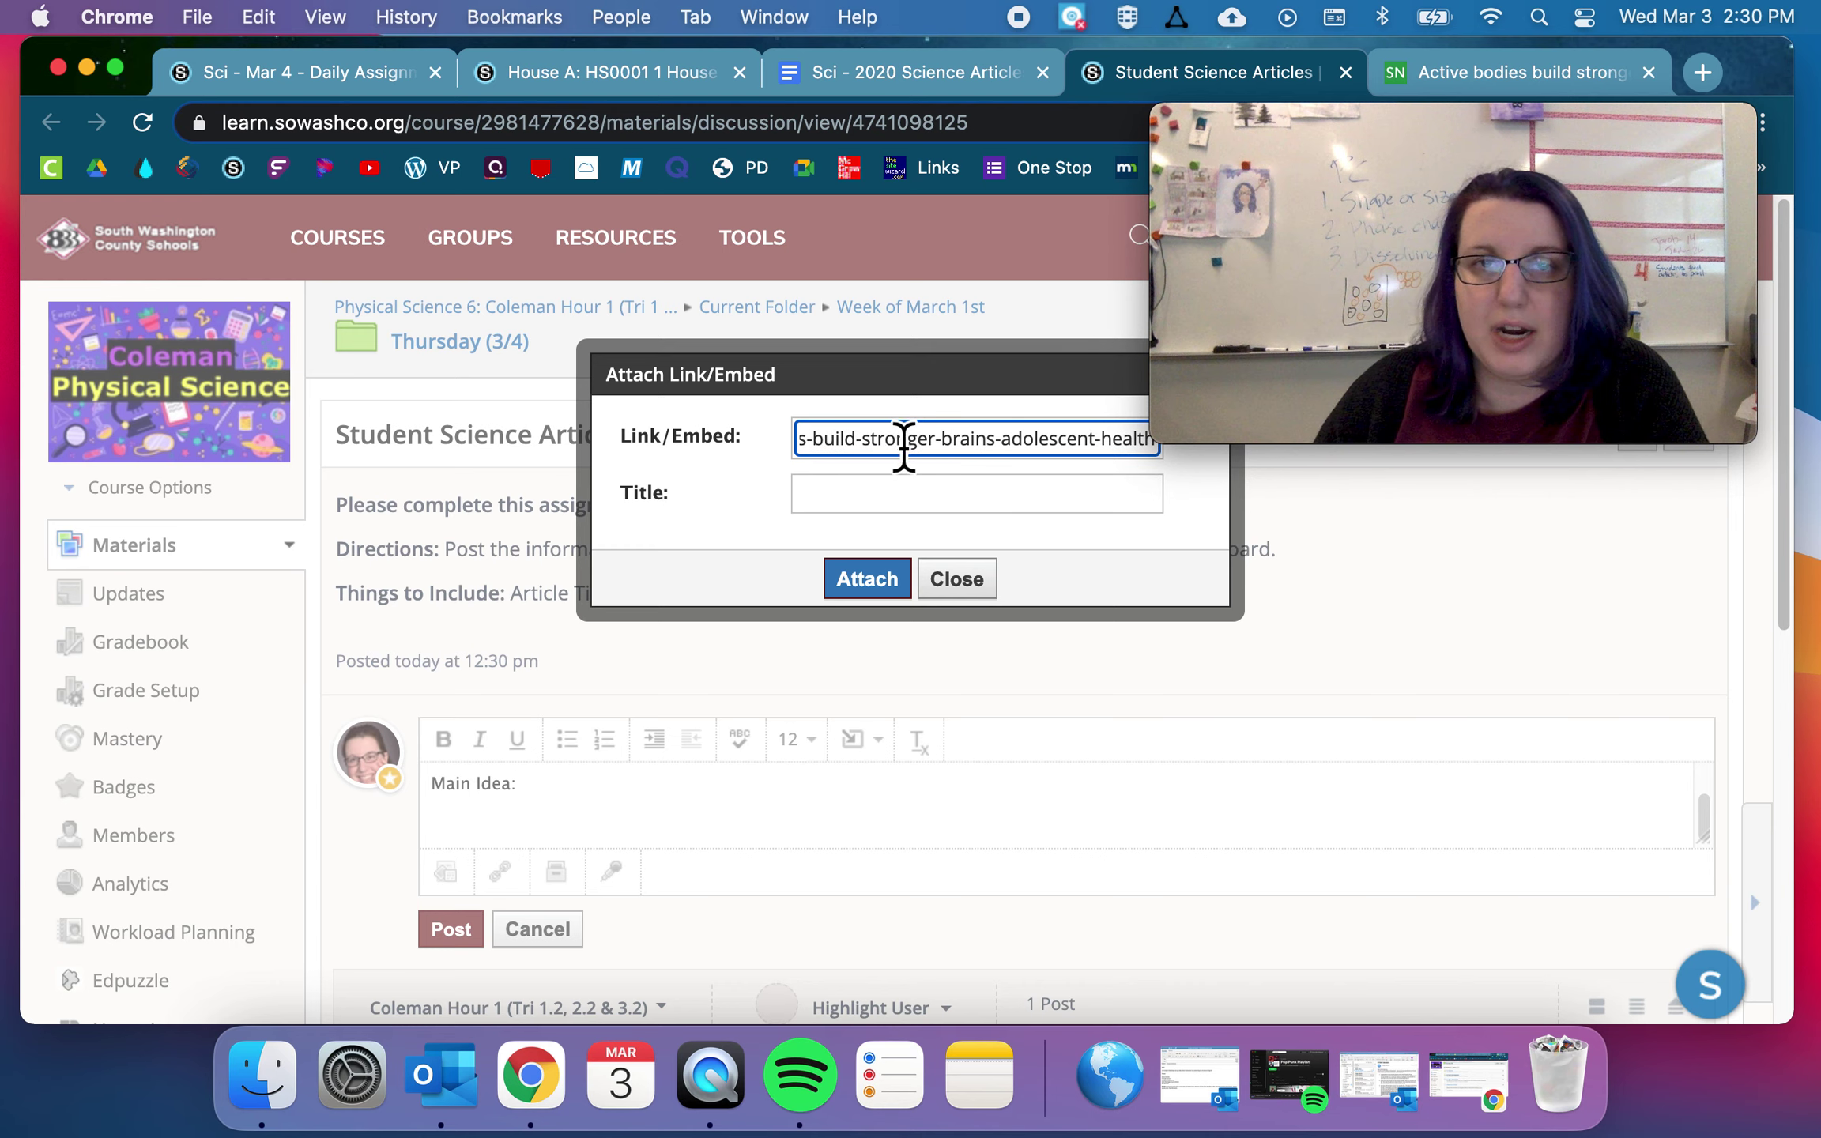
left_click(889, 506)
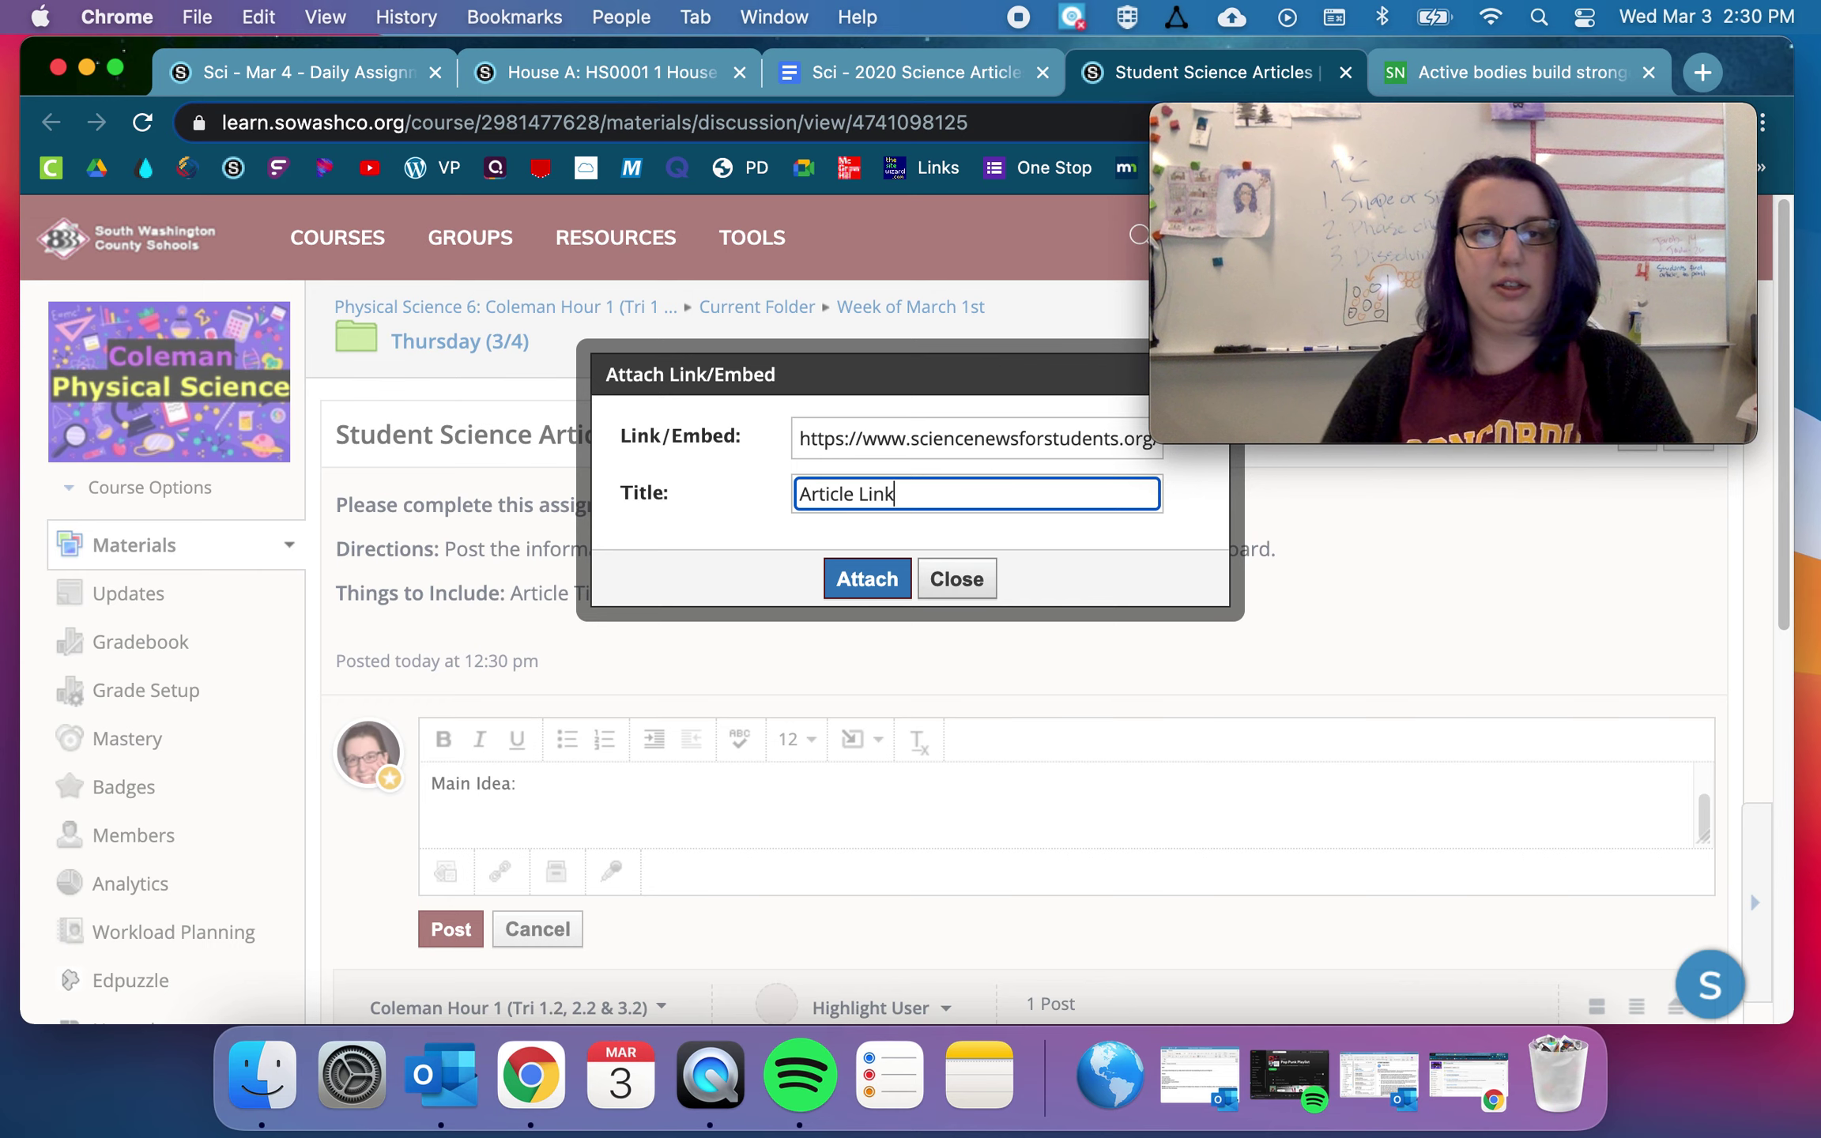
left_click(869, 581)
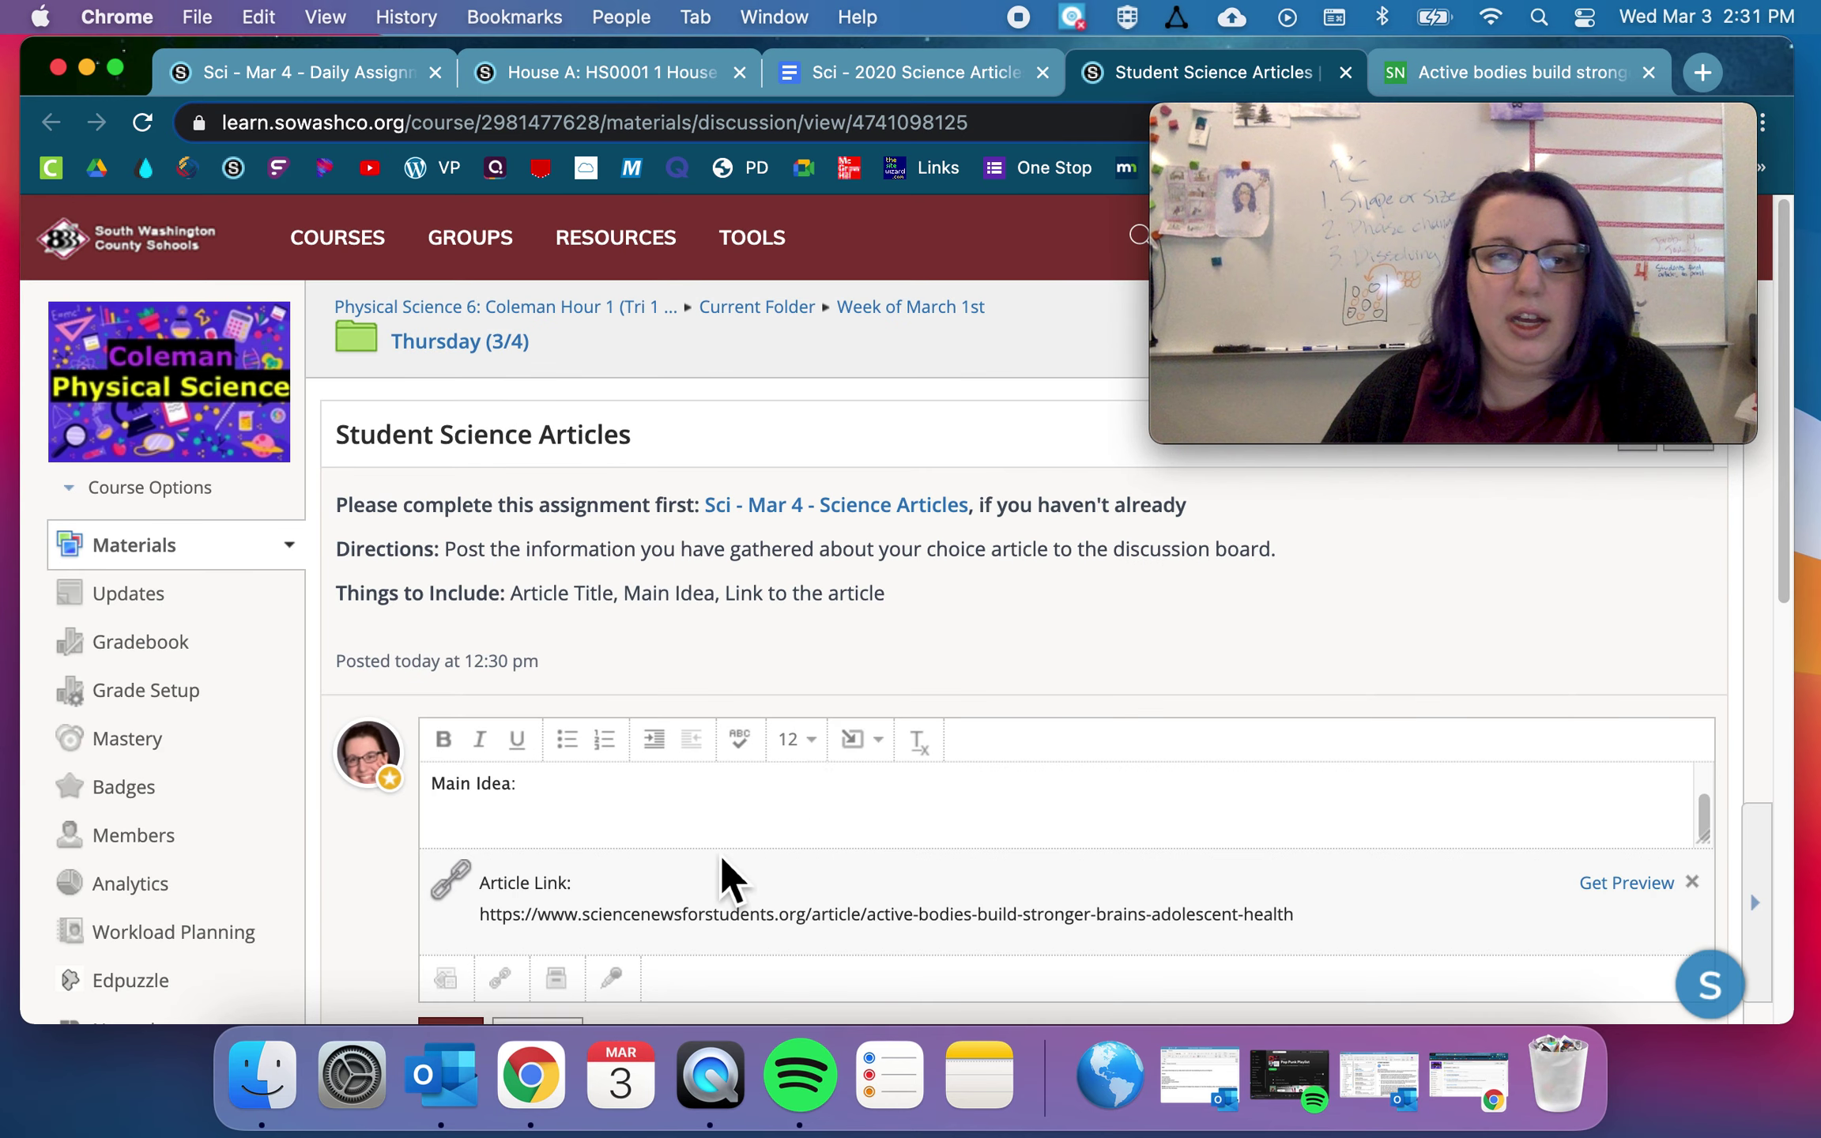
left_click(643, 804)
scroll(643, 805, "up", 1)
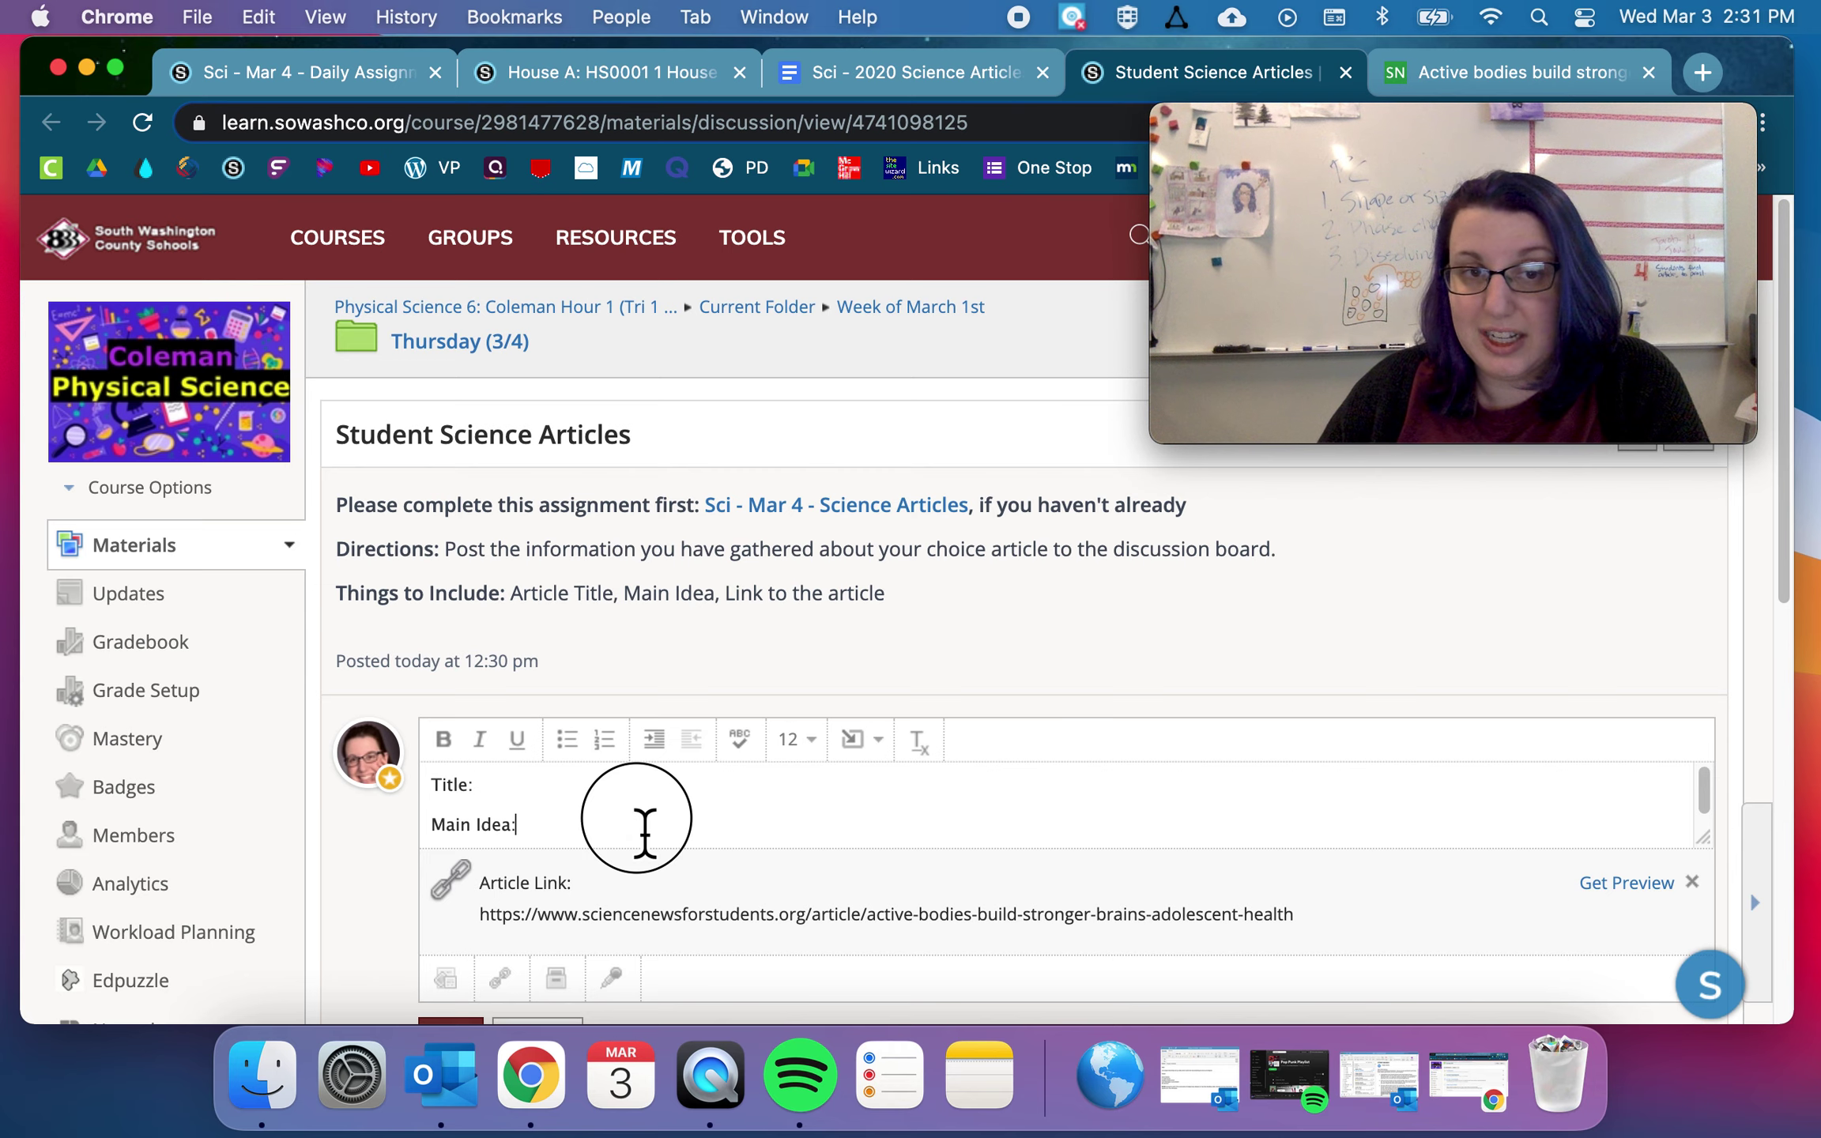
scroll(434, 874, "down", 4)
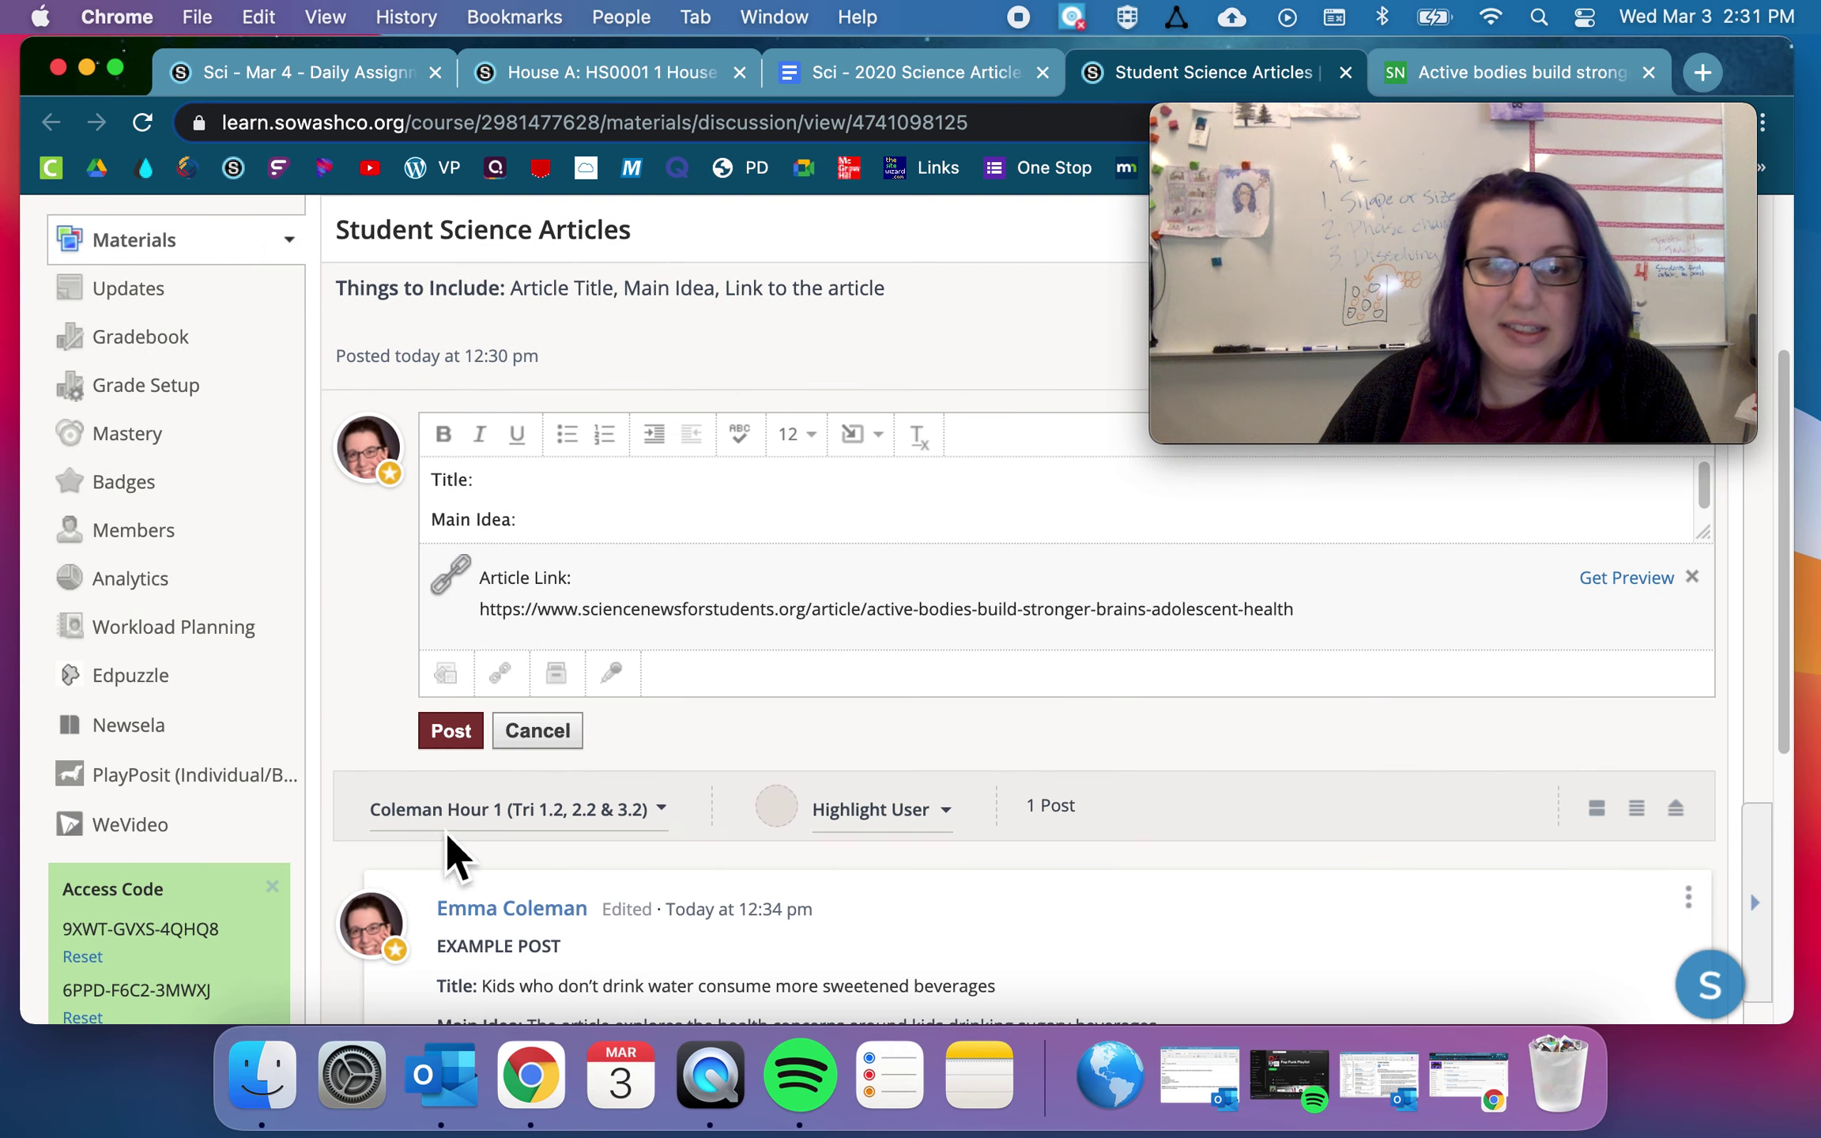
left_click(461, 740)
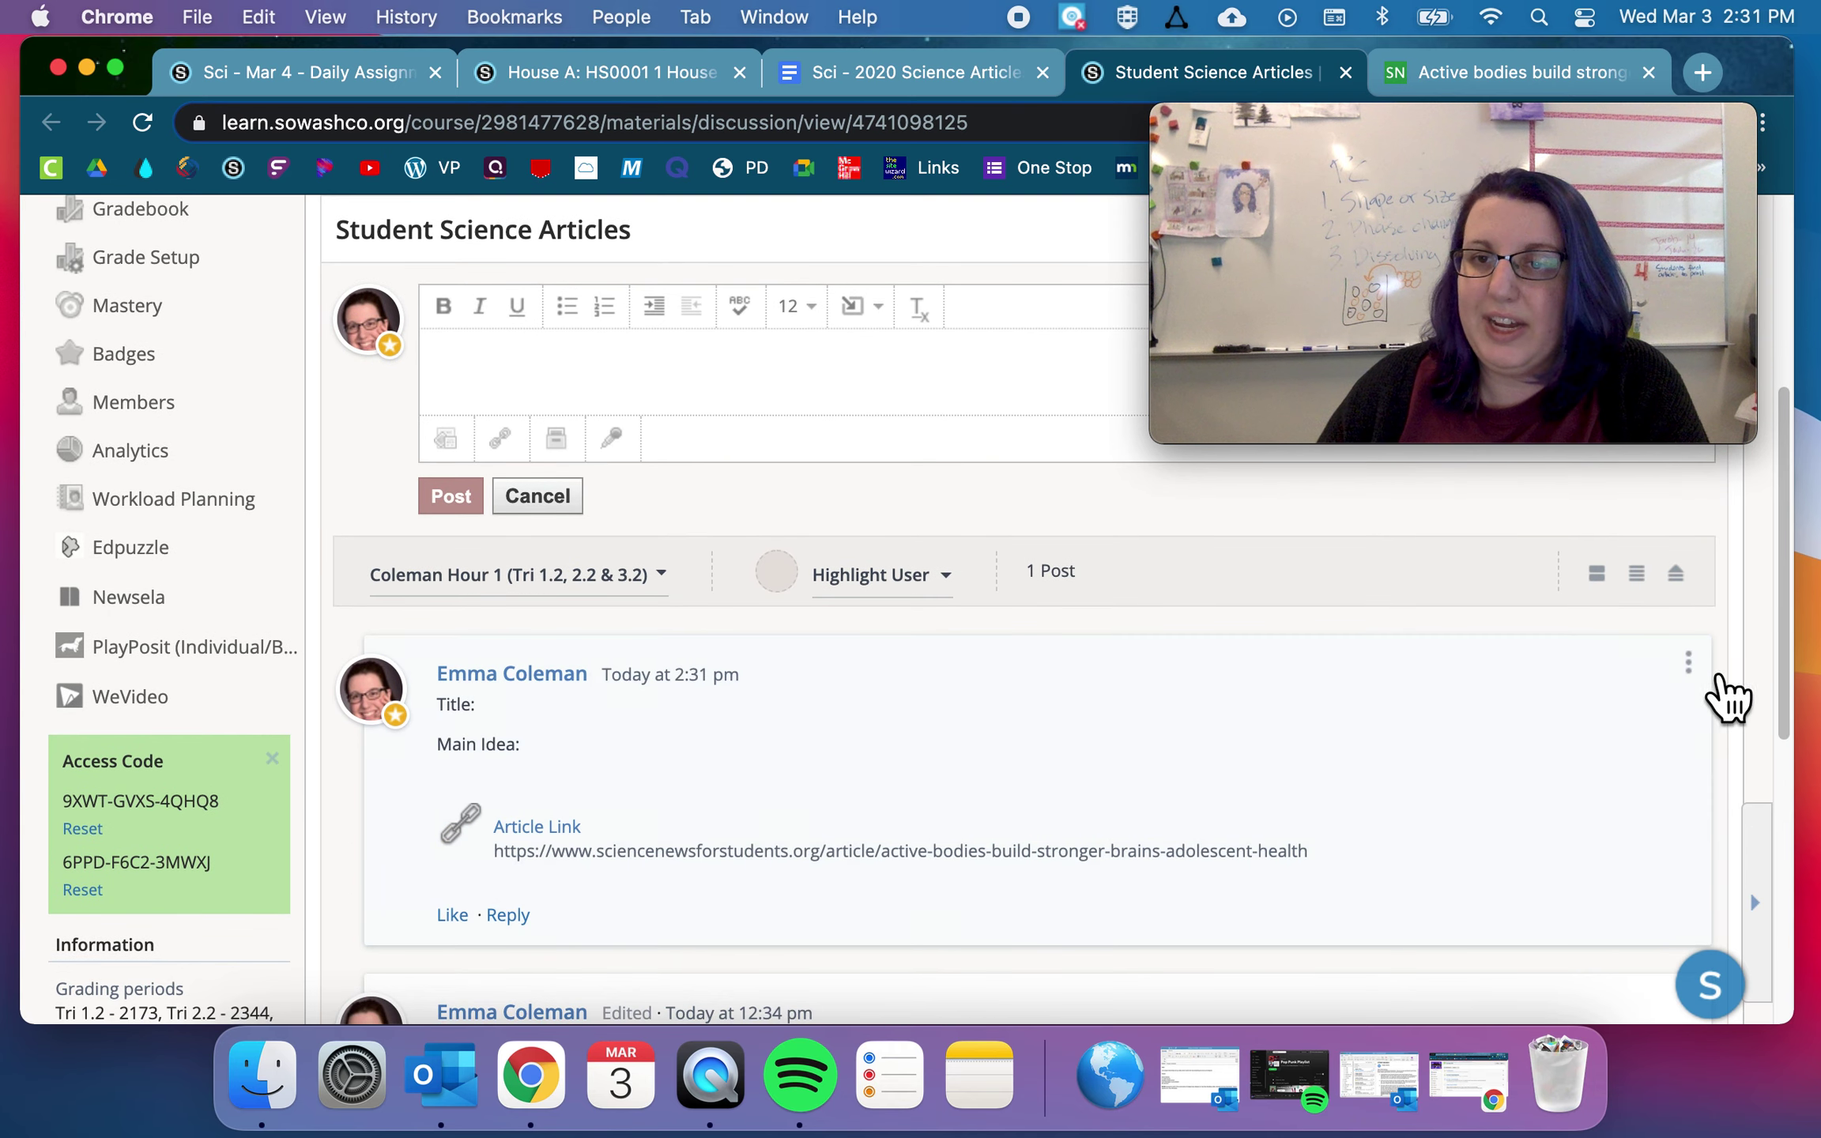
- Open the new post for editing and cancel, then delete the post and confirm the deletion
left_click(1711, 672)
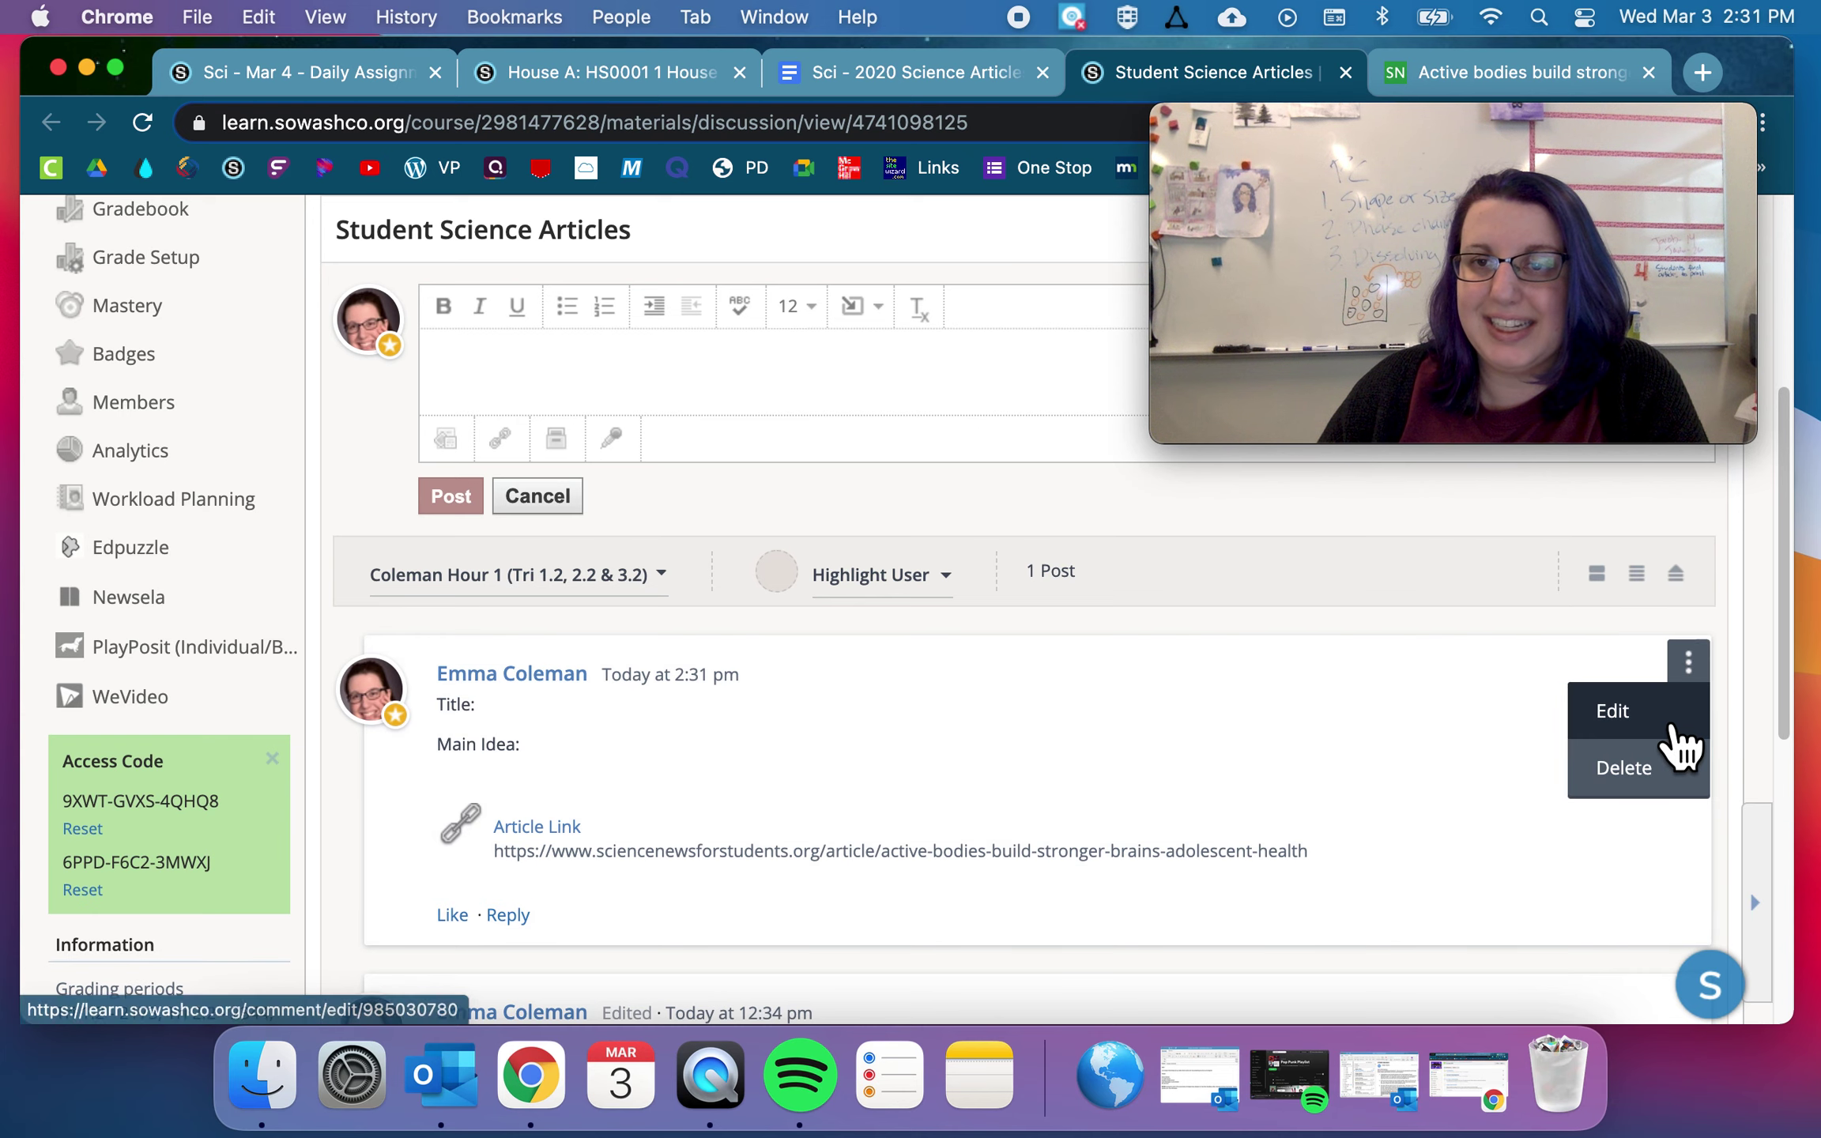
left_click(1671, 715)
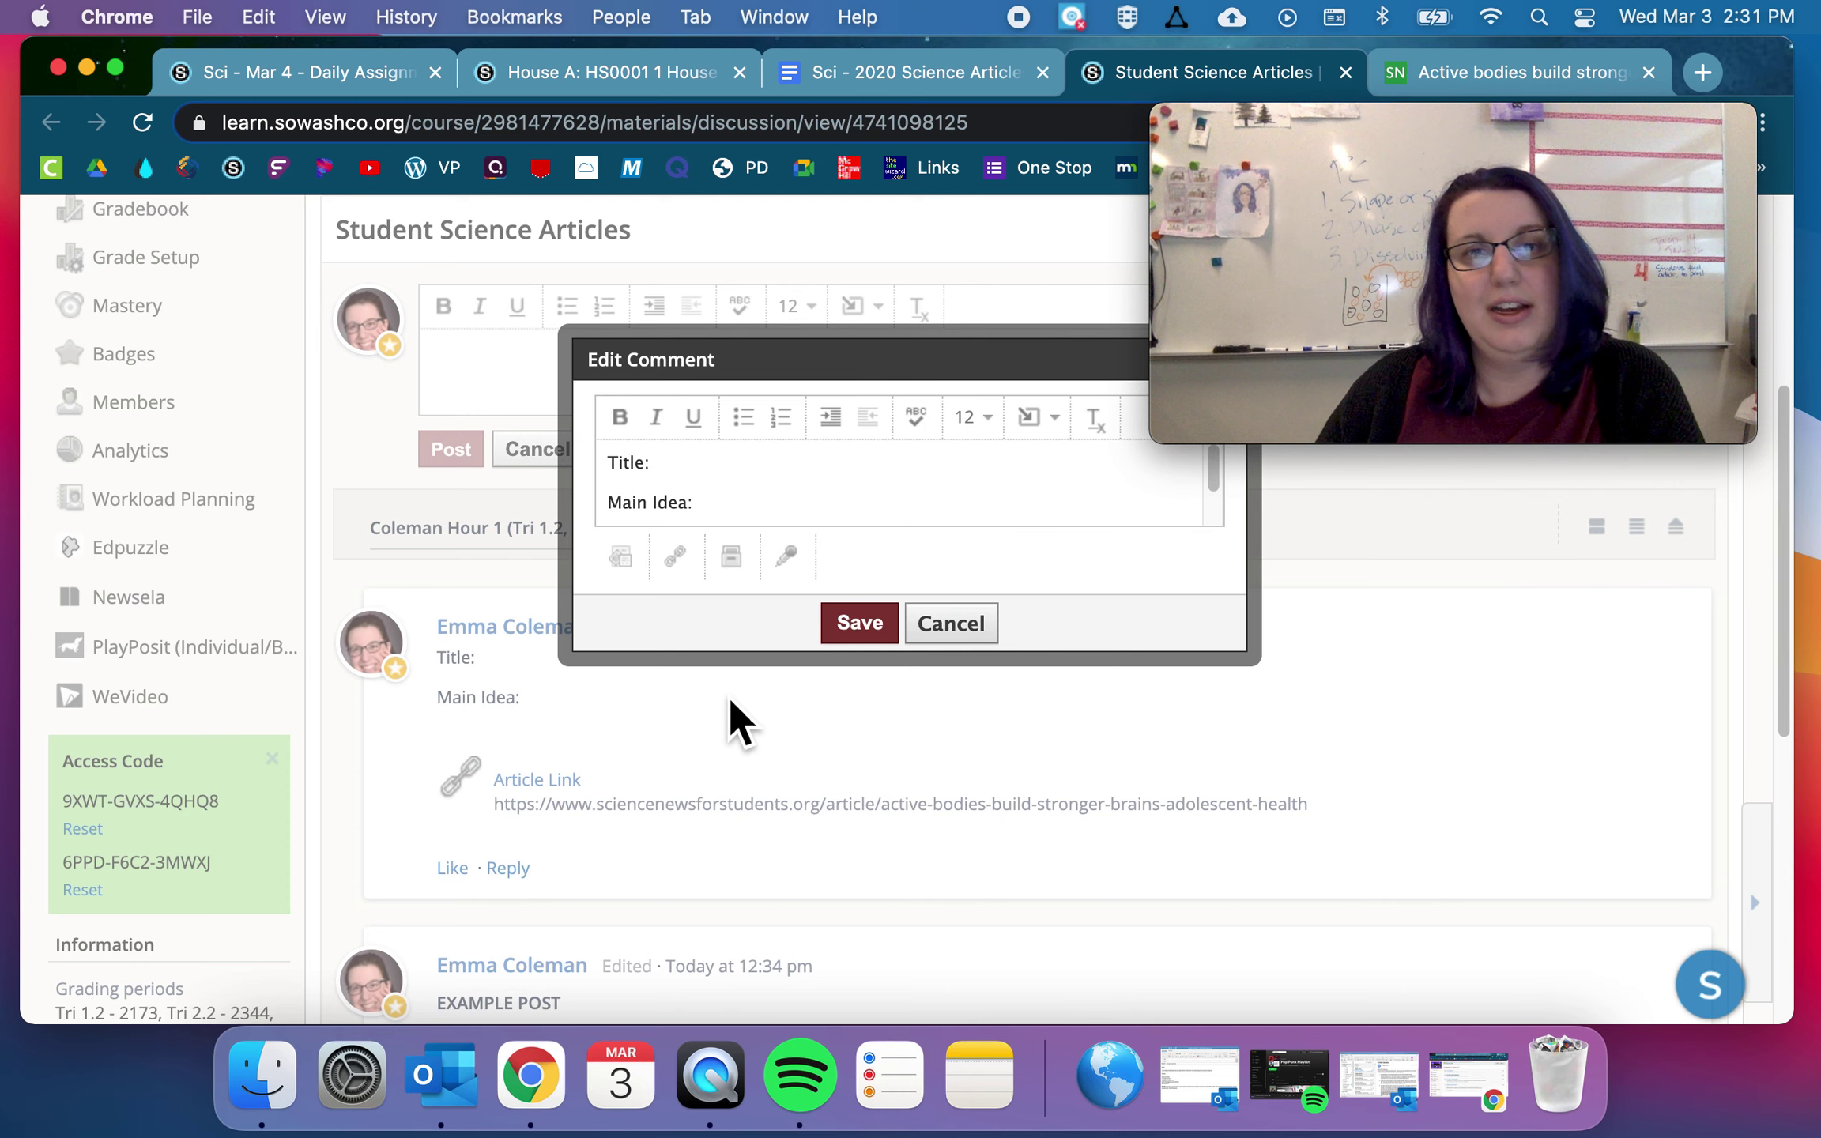
left_click(974, 636)
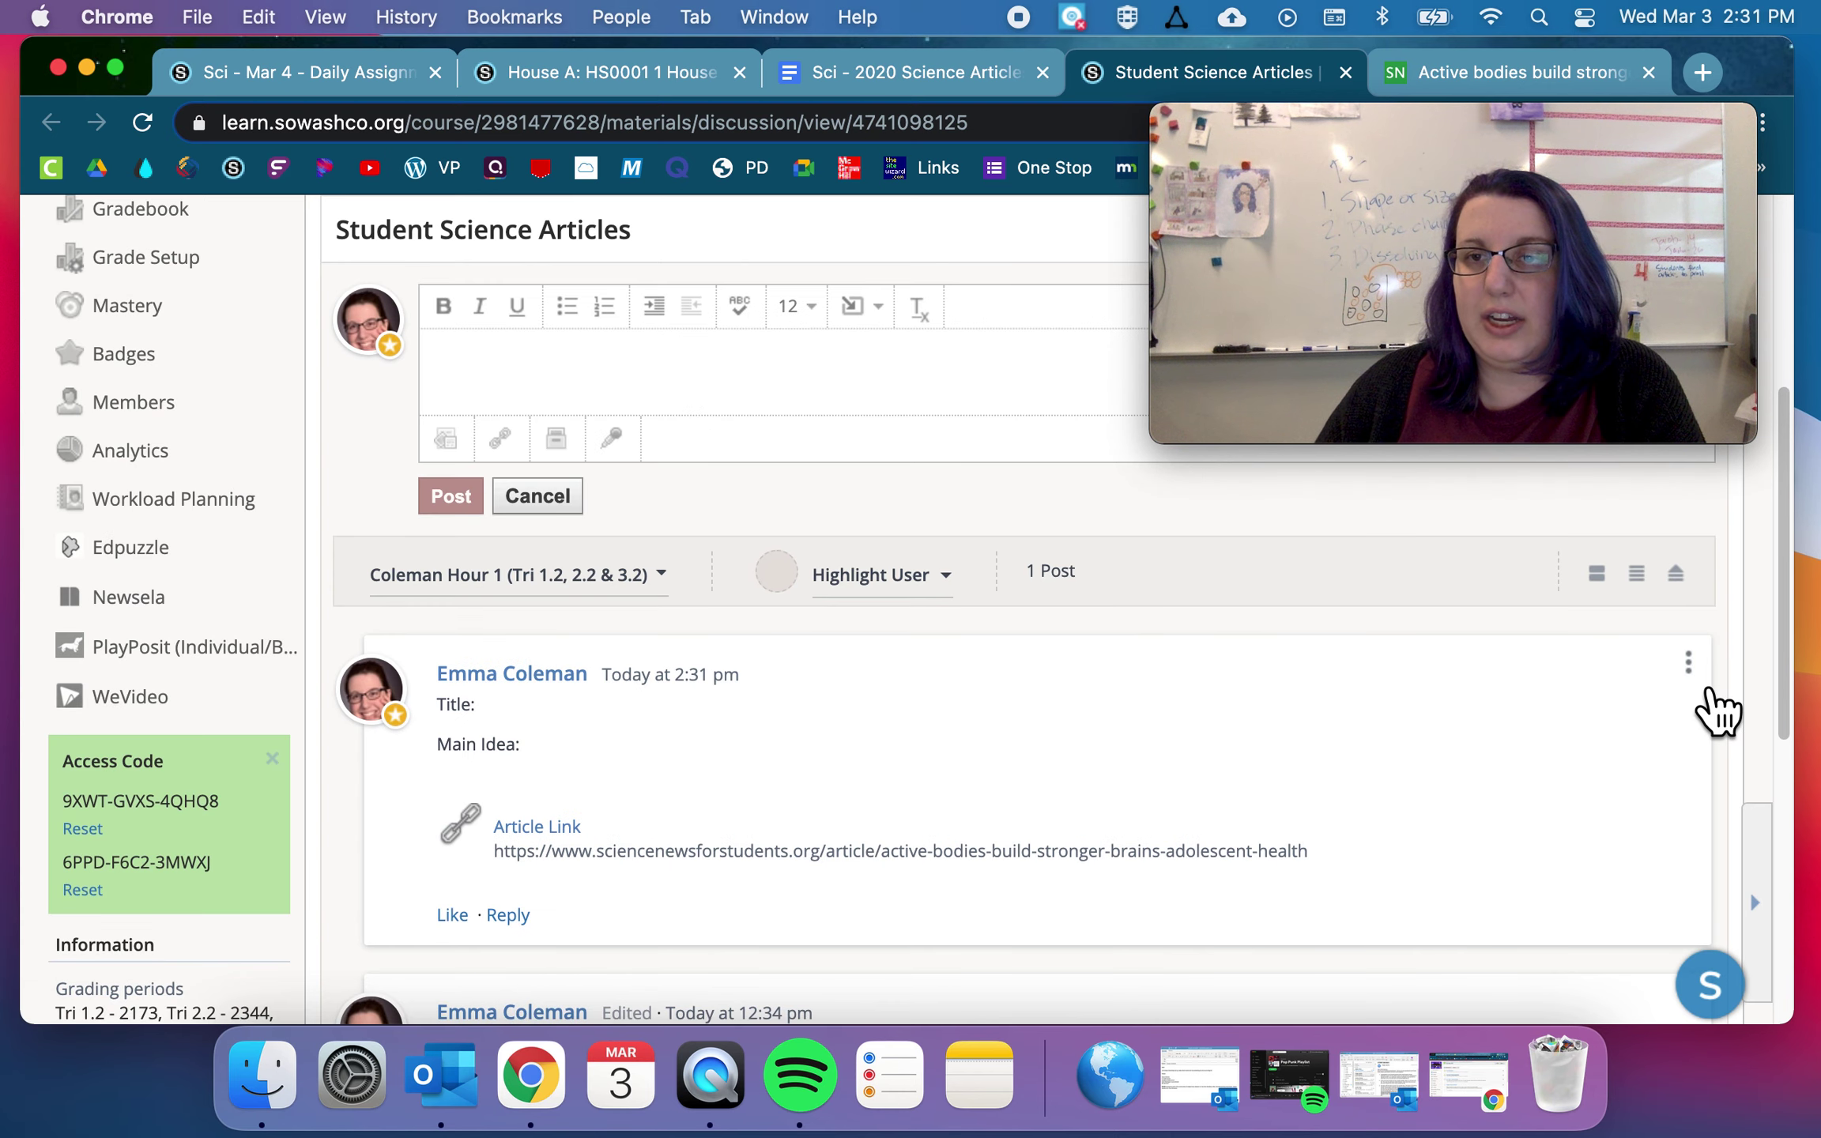
left_click(1688, 662)
left_click(1636, 765)
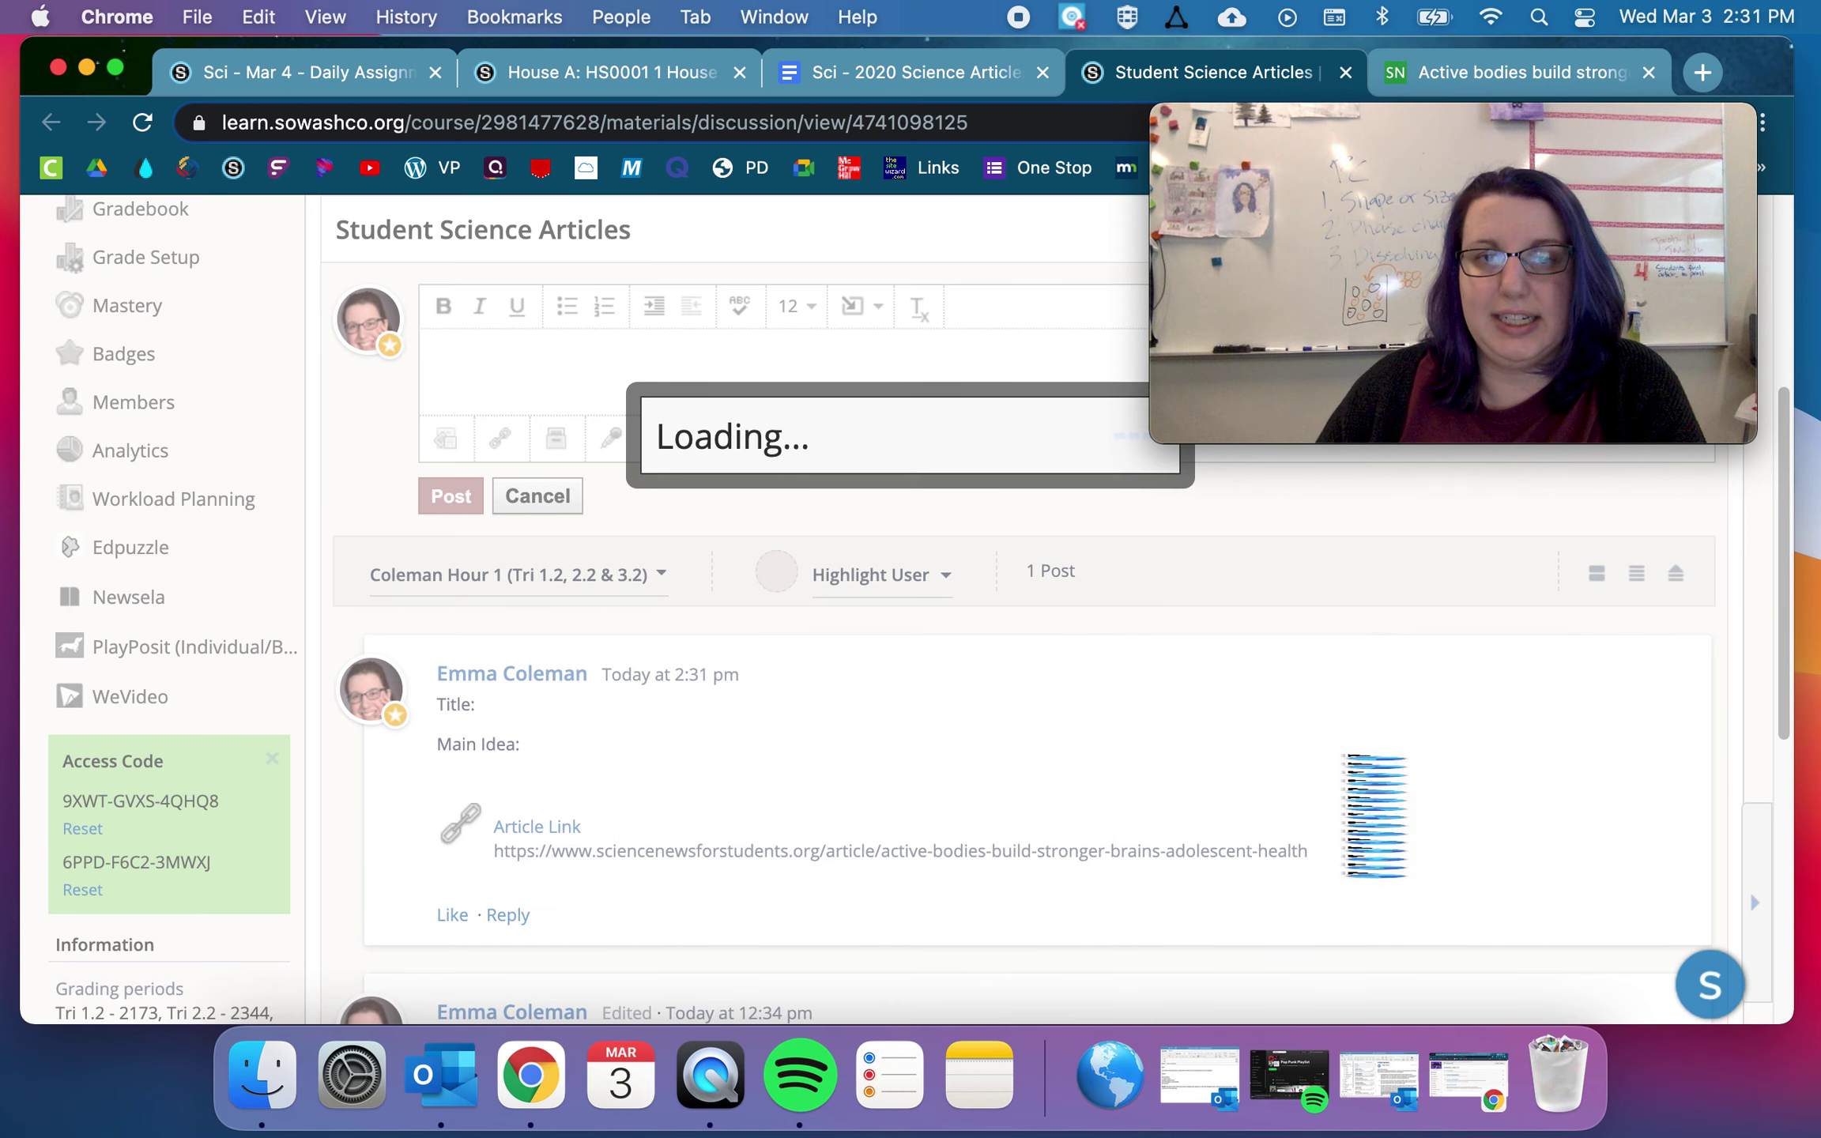
left_click(847, 508)
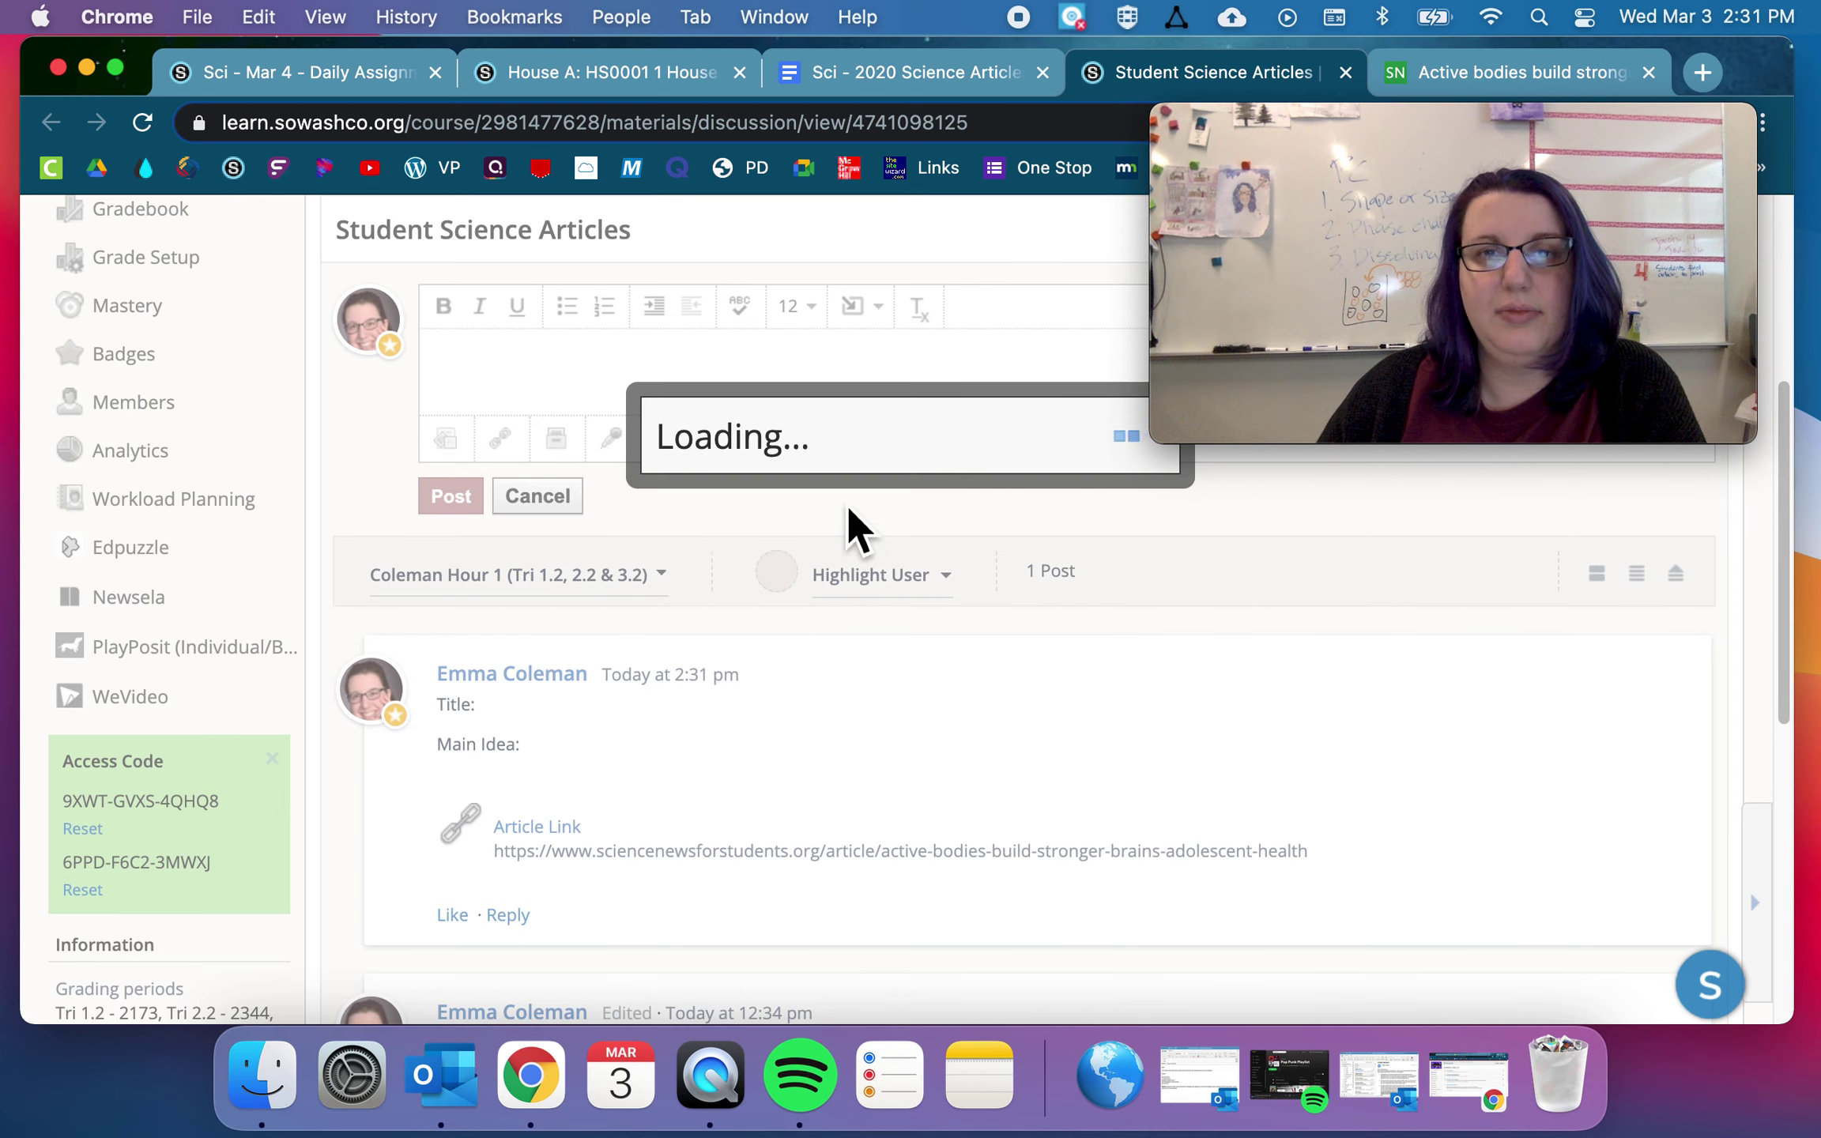
left_click(903, 85)
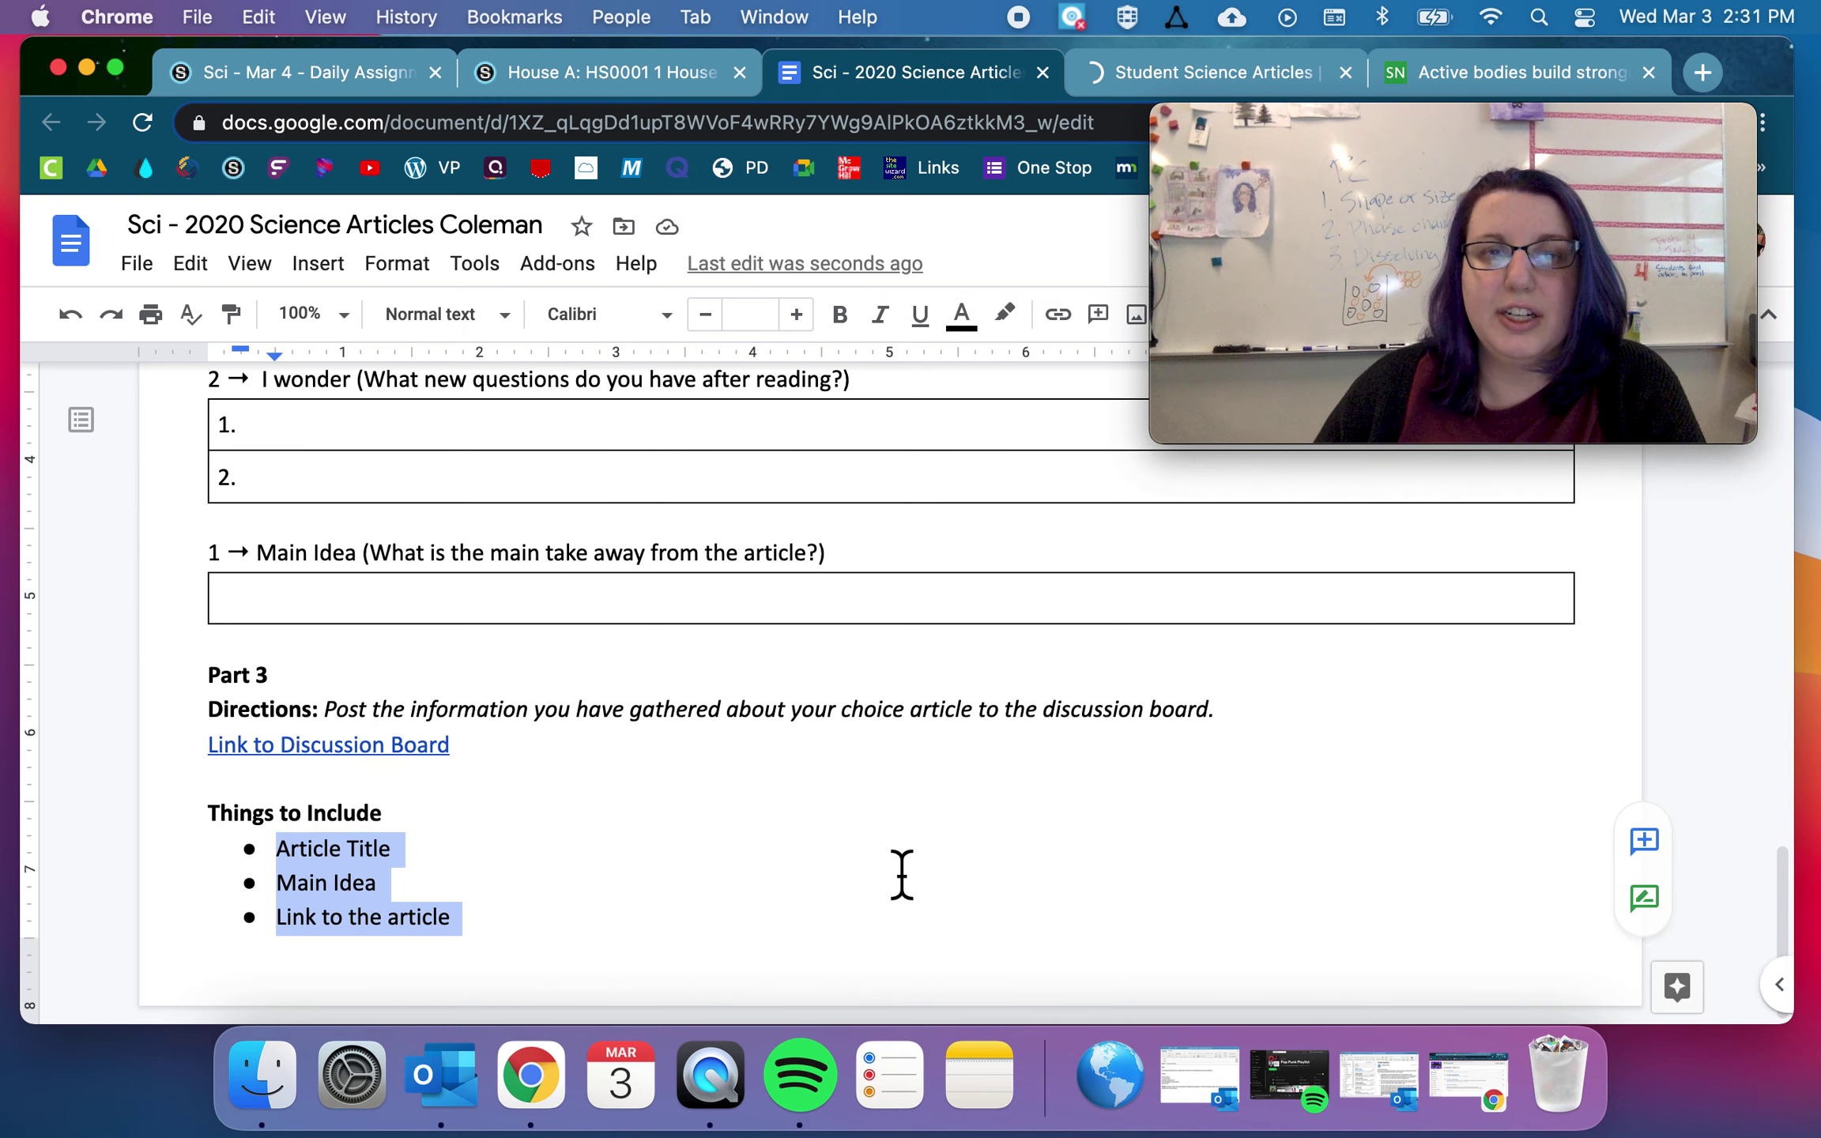
- Reload the worksheet, return to the Mar 4 Daily Assignment, and page forward to its final page
left_click(142, 122)
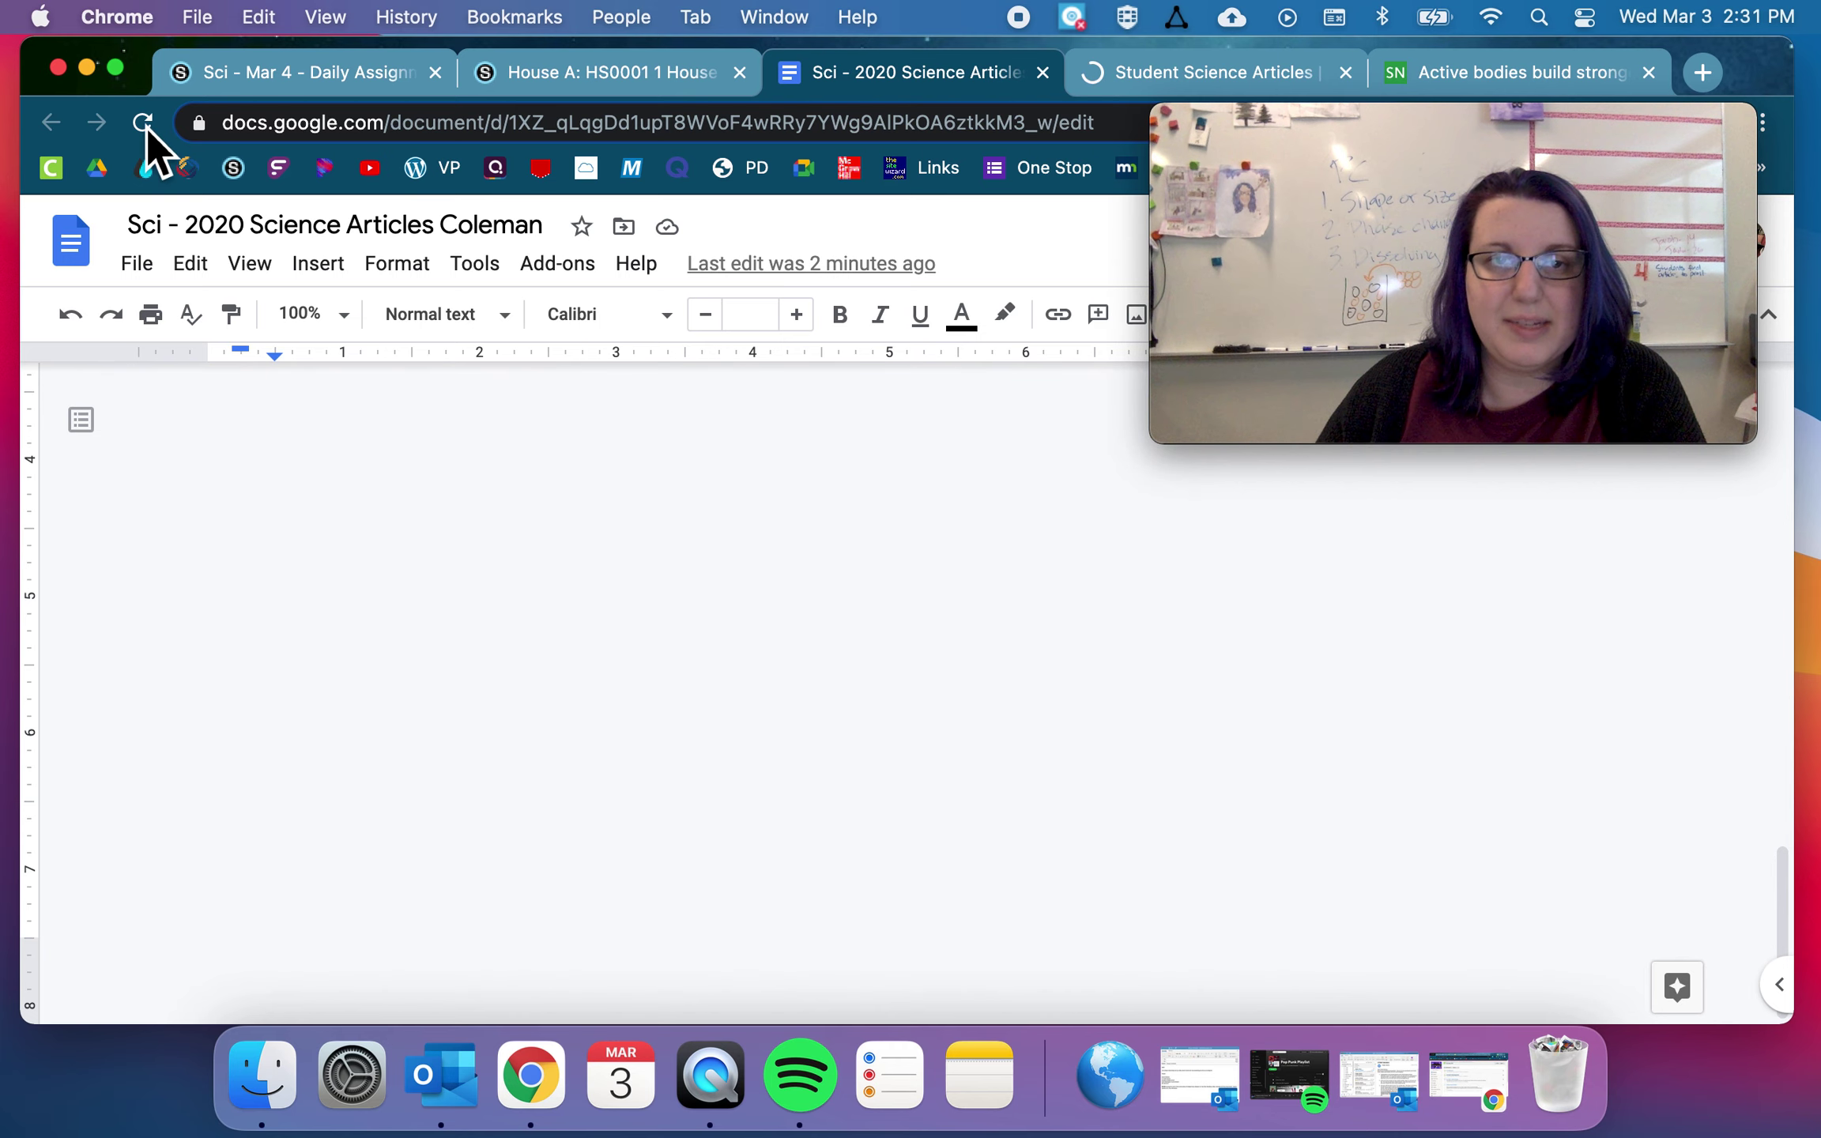
left_click(331, 85)
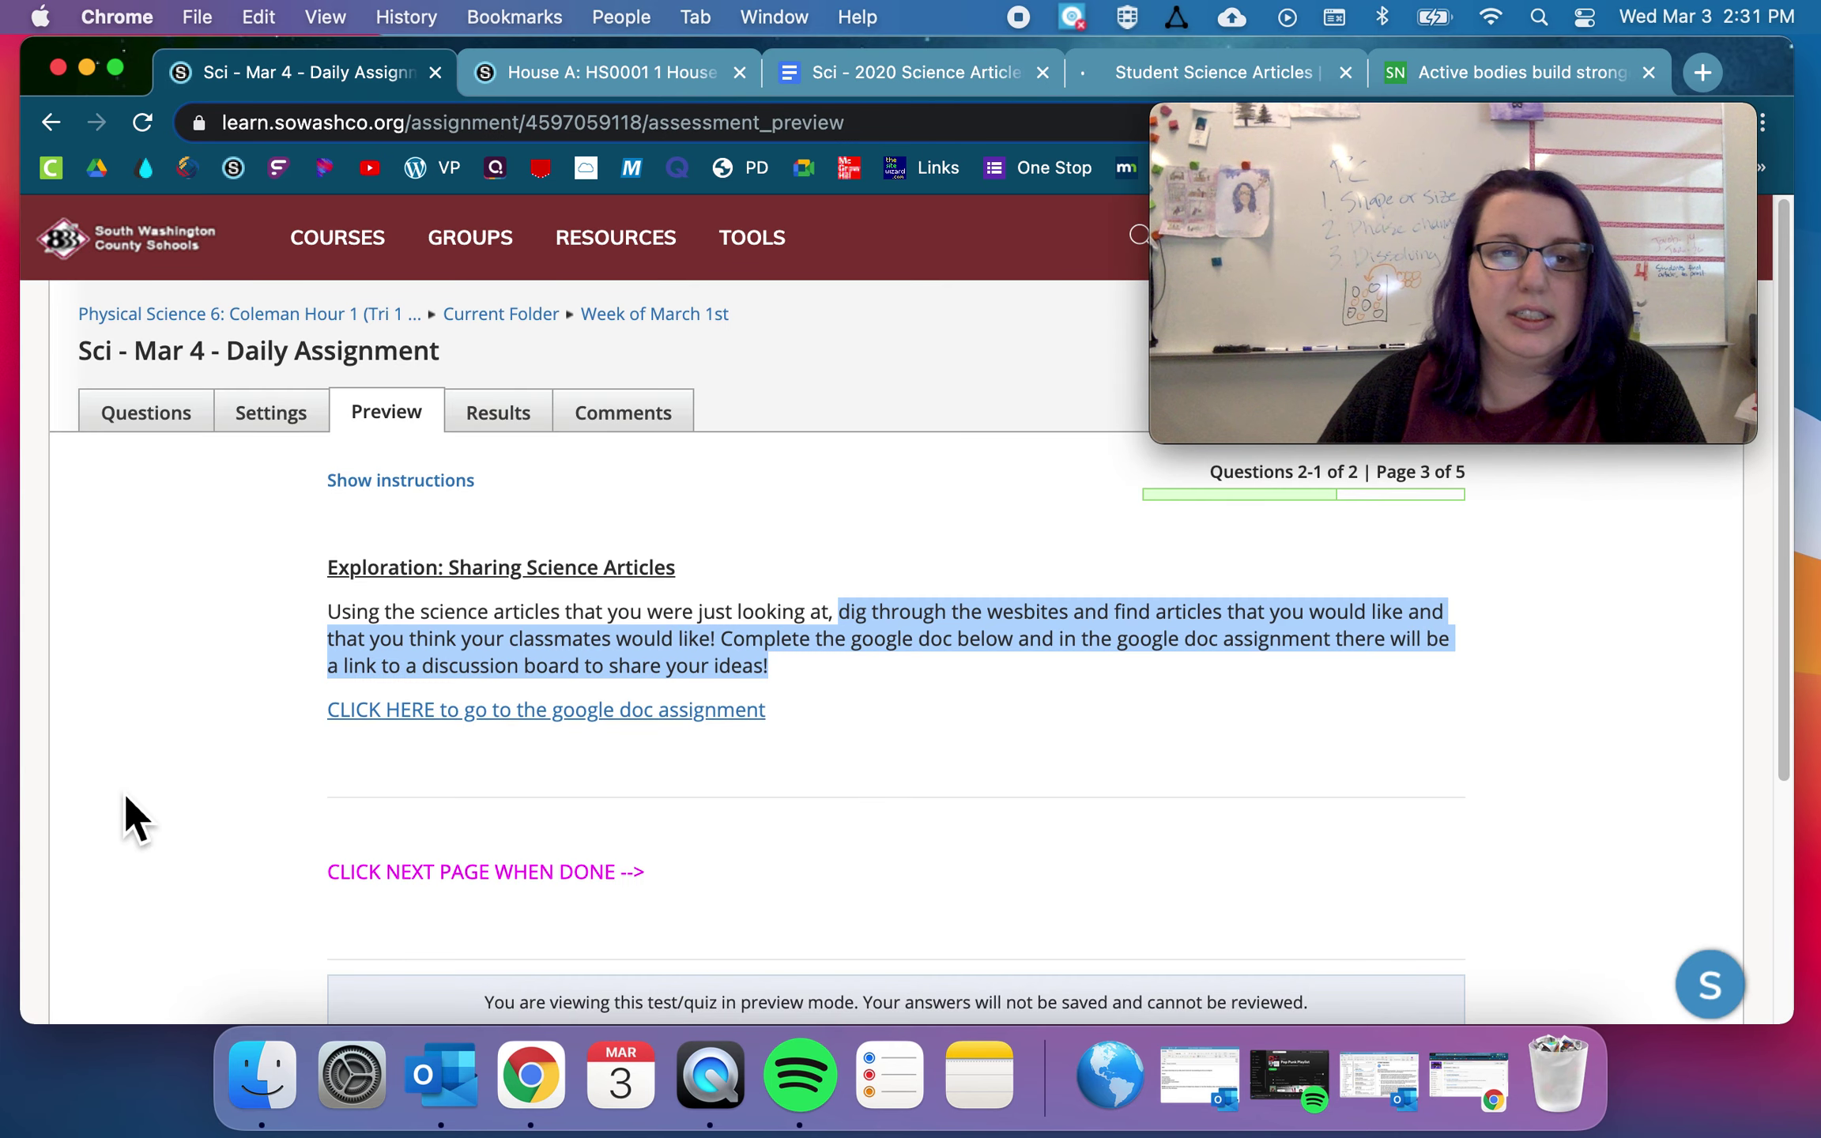
scroll(246, 772, "down", 5)
left_click(429, 745)
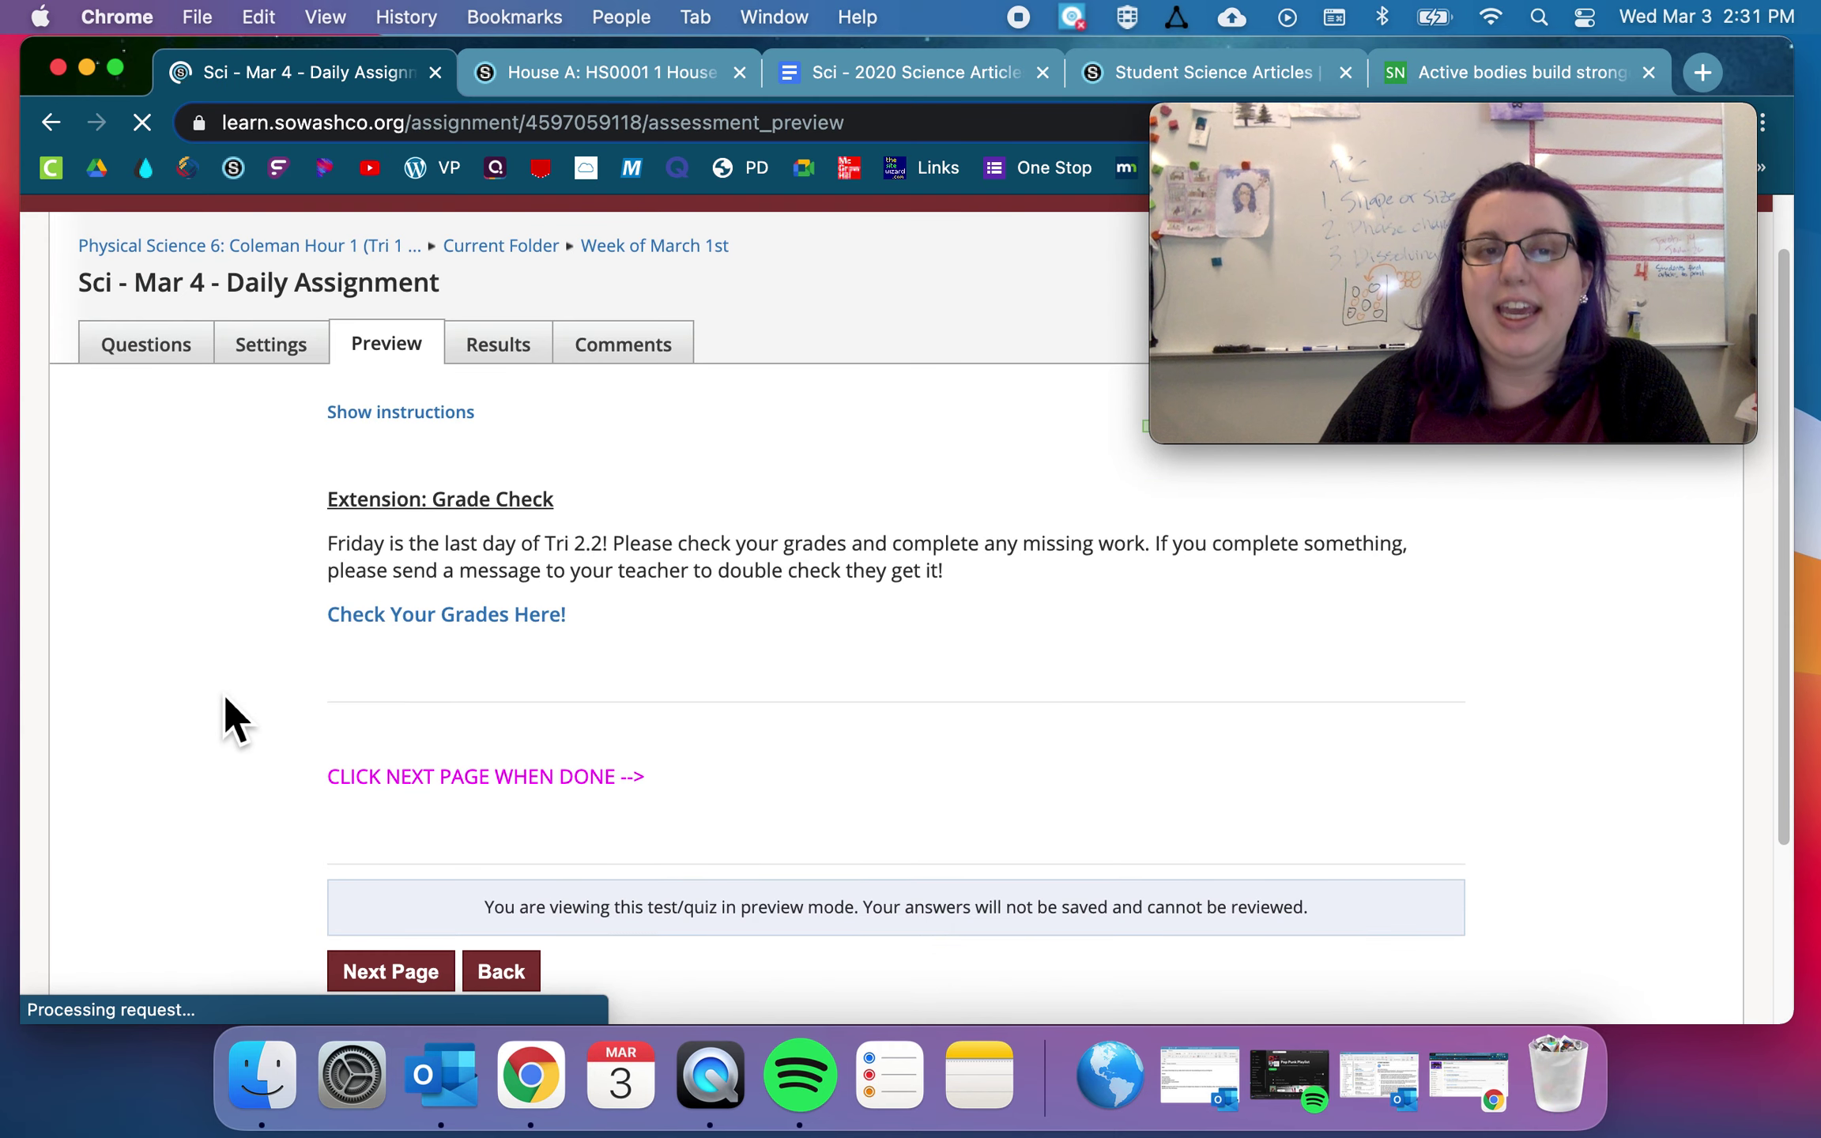
left_click_drag(321, 544, 617, 553)
left_click(741, 571)
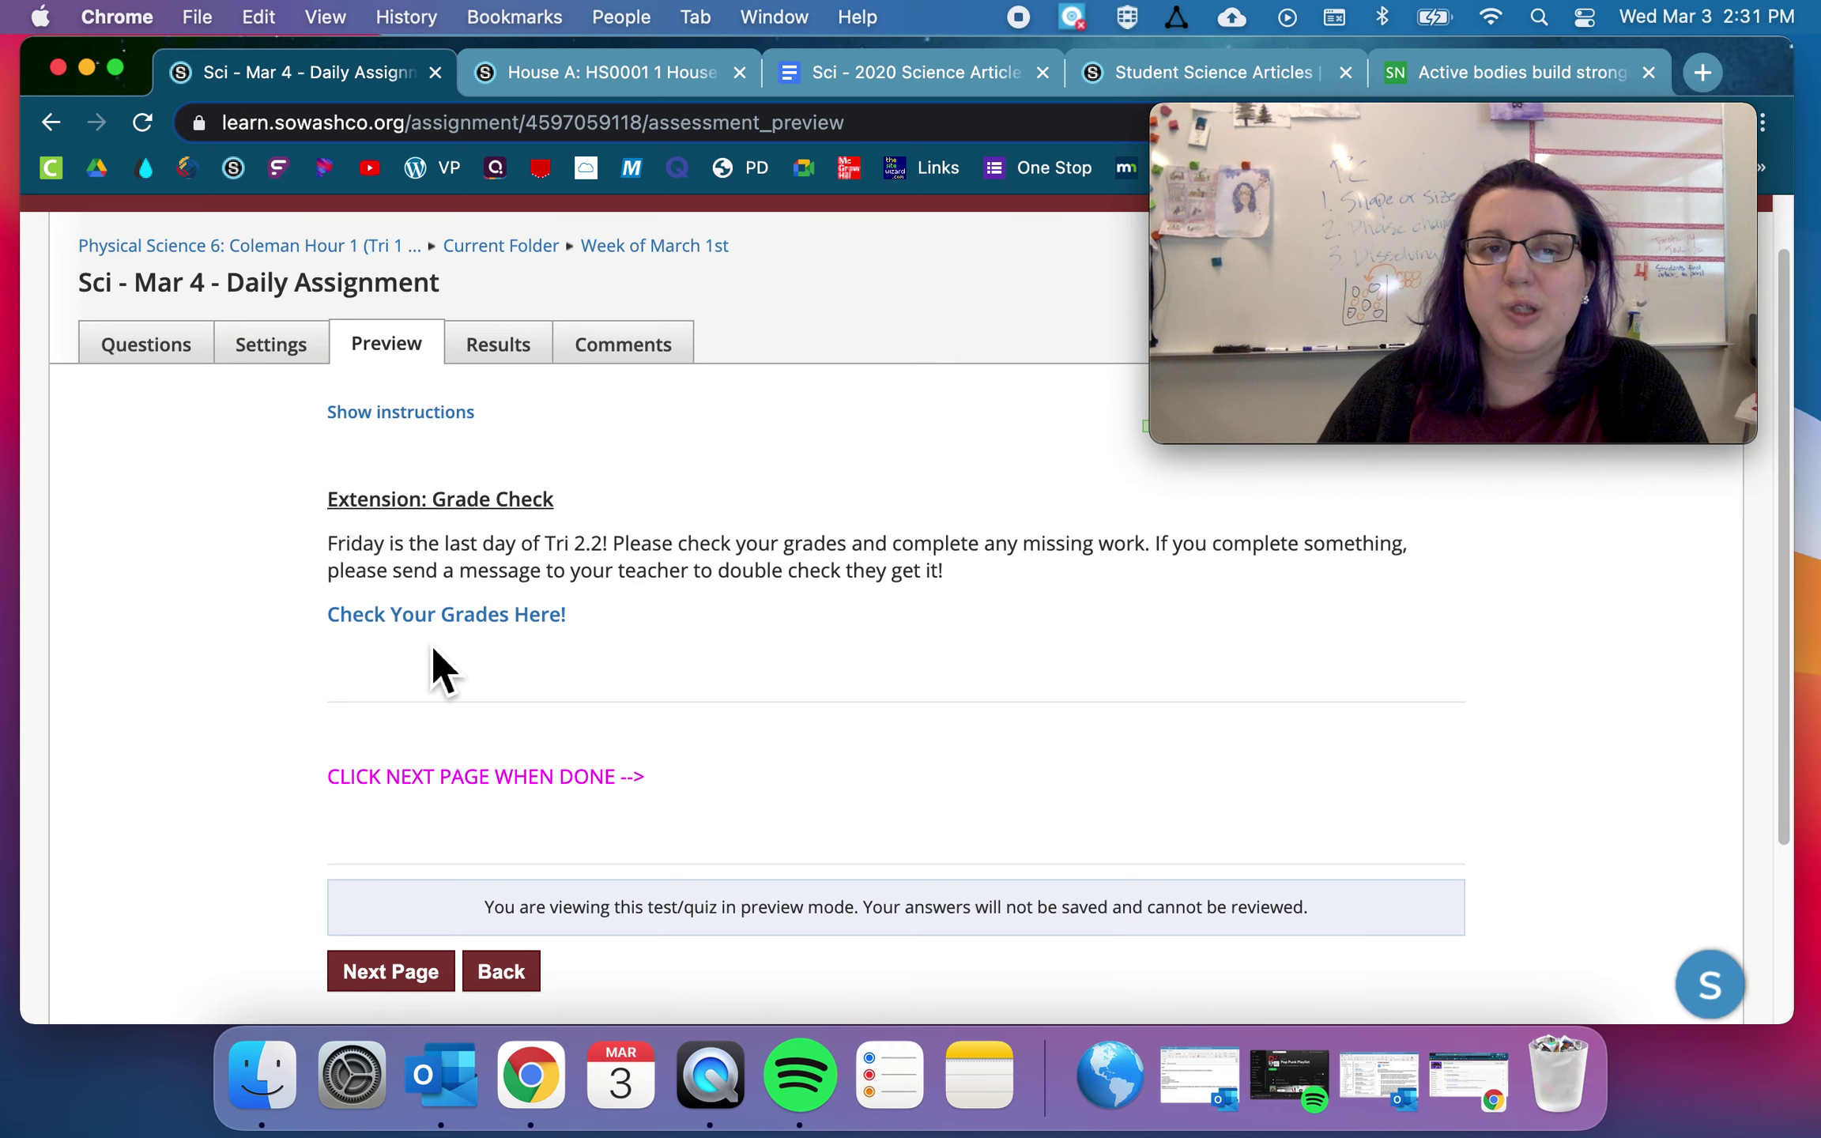
scroll(142, 766, "down", 3)
left_click(411, 743)
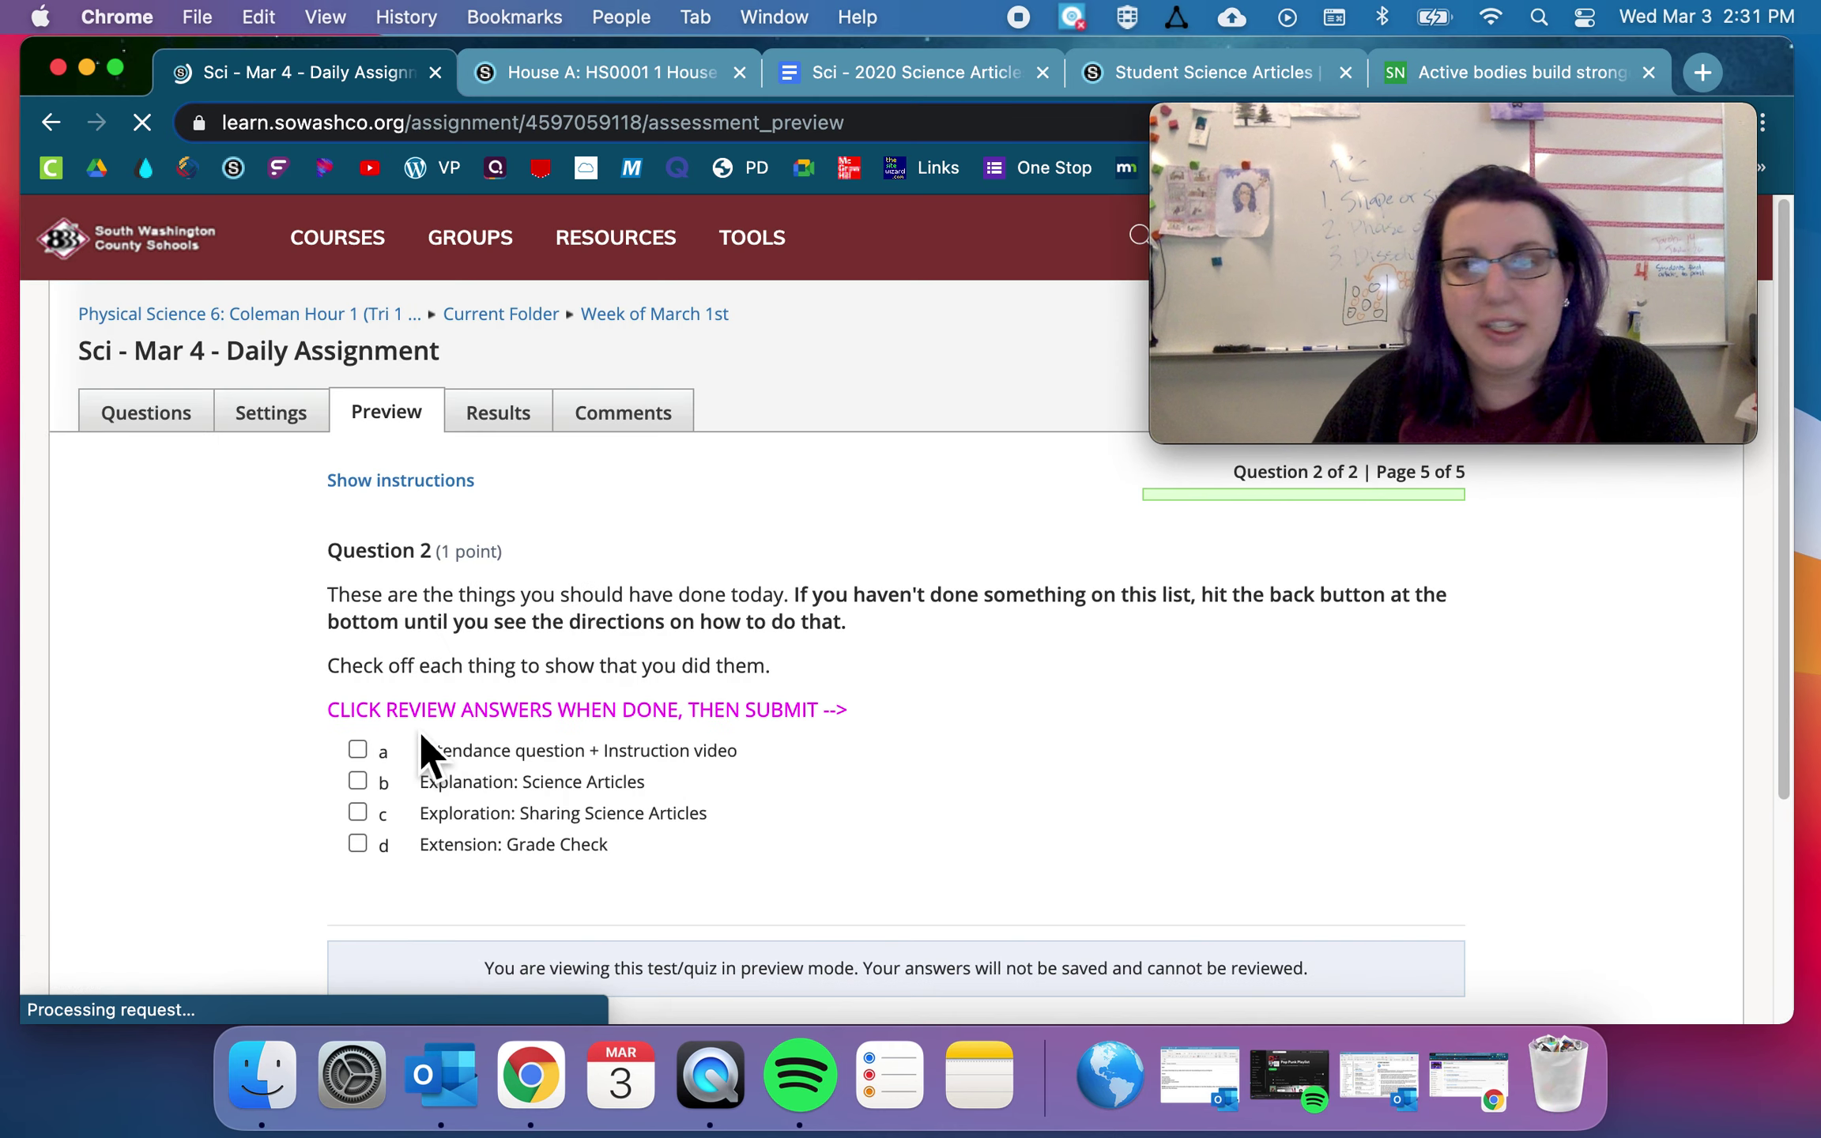
- Tick the Explanation, Exploration and Extension completed-task checkboxes under Question 2
scroll(316, 695, "down", 4)
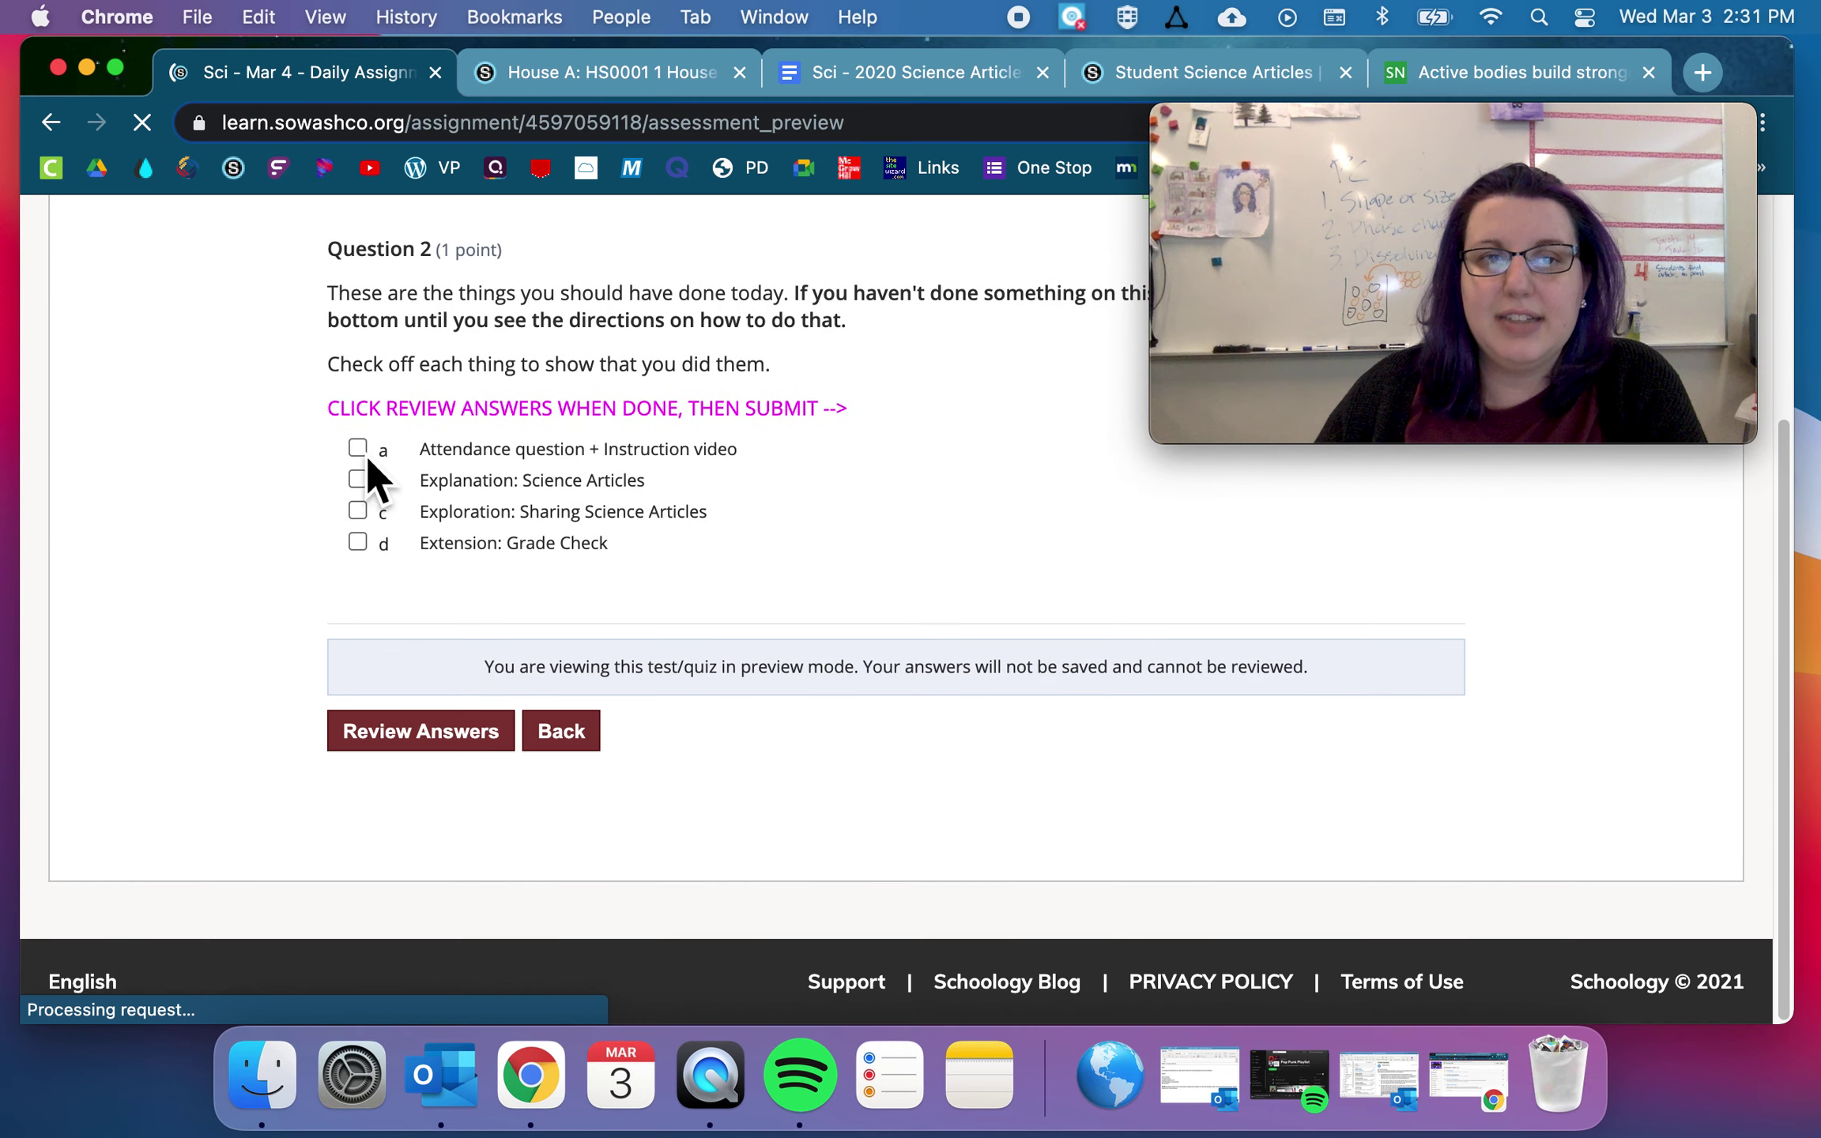
left_click(358, 481)
left_click(358, 511)
left_click(359, 542)
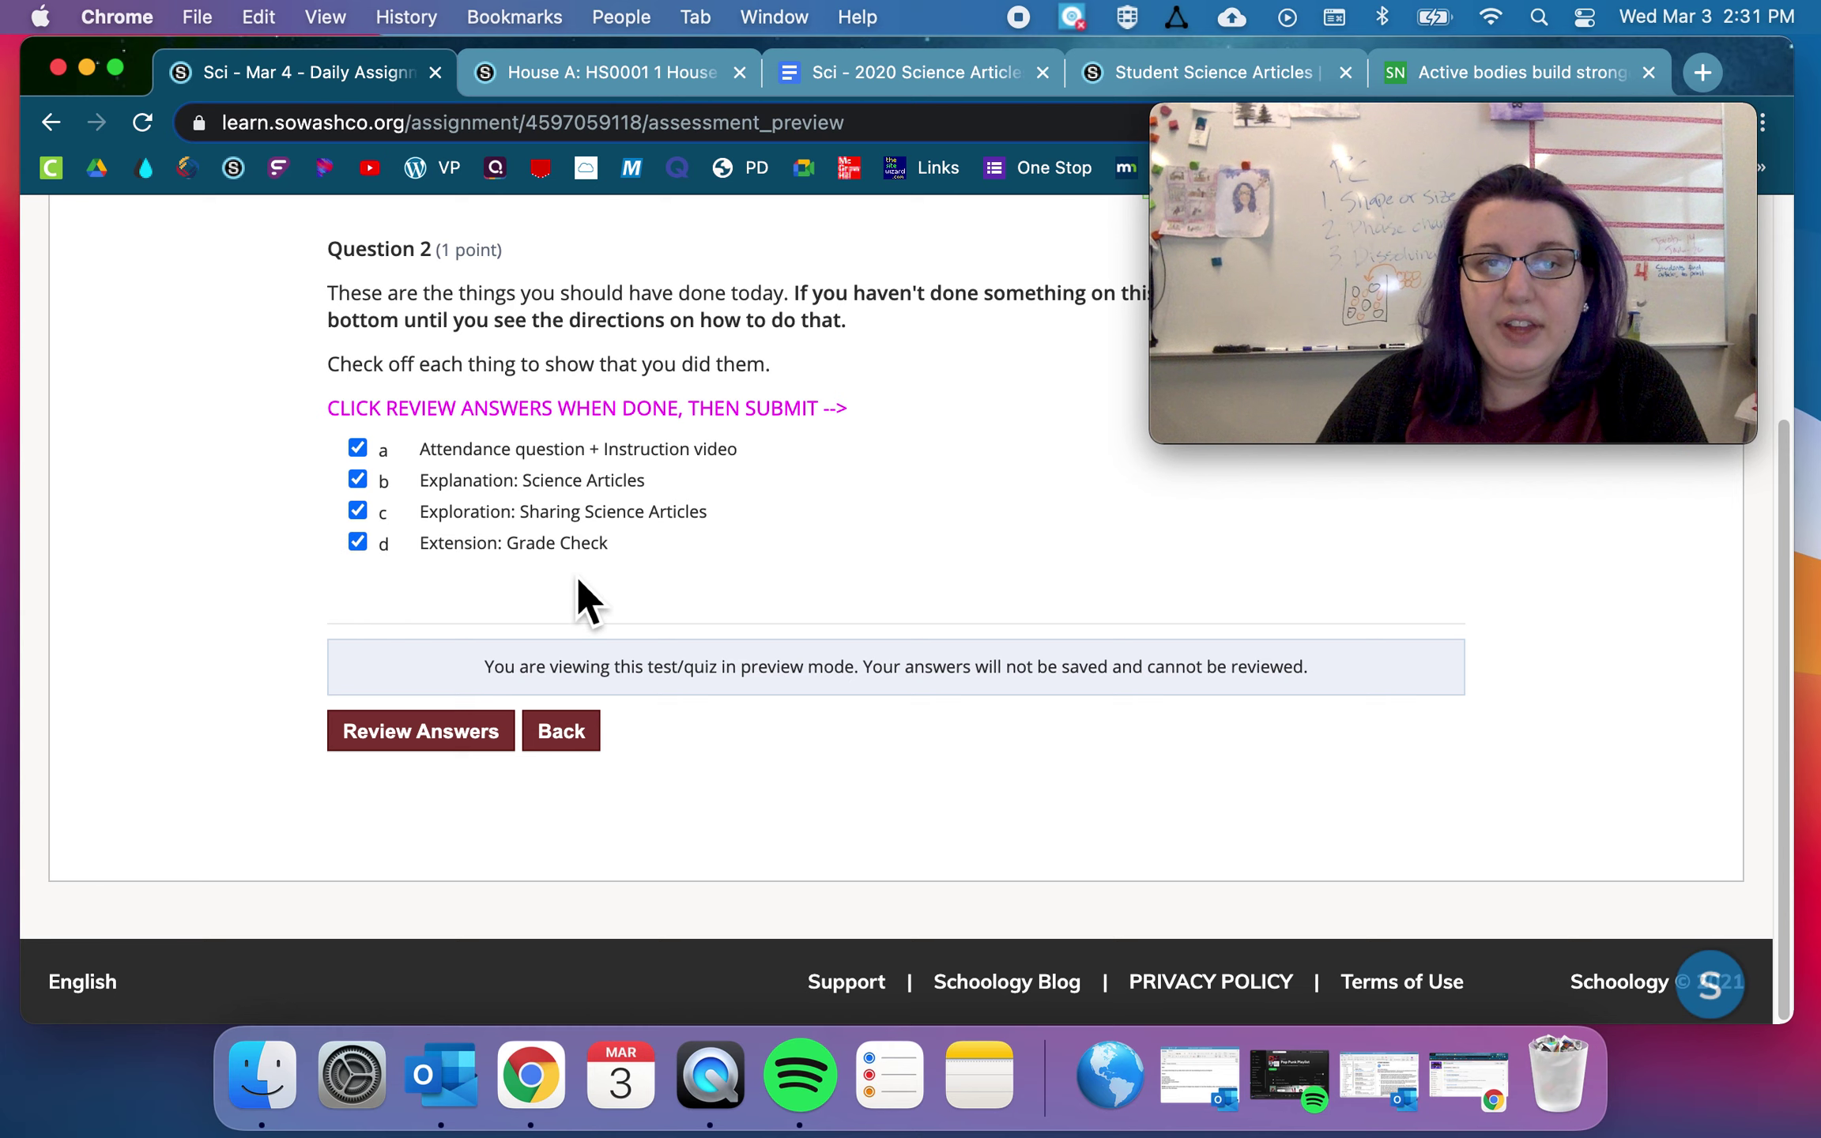
scroll(598, 572, "up", 4)
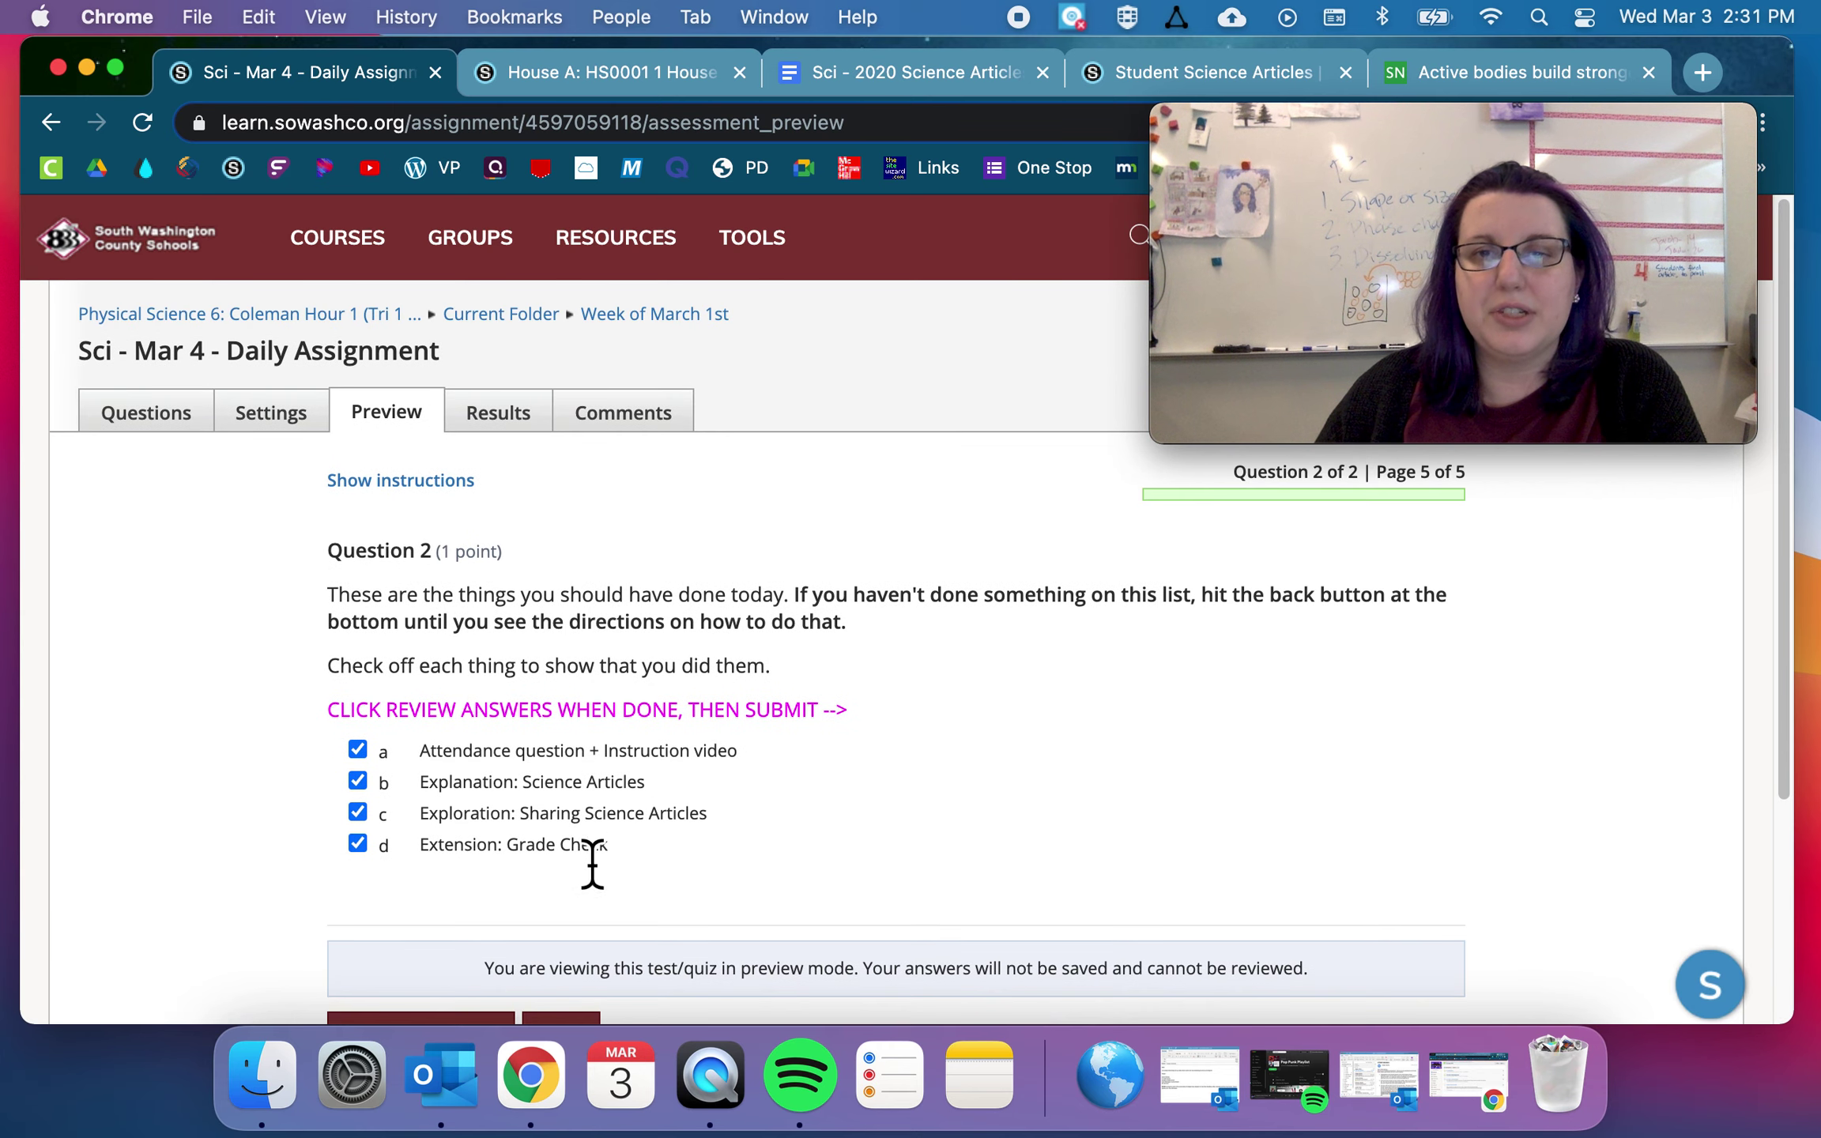
scroll(658, 784, "down", 1)
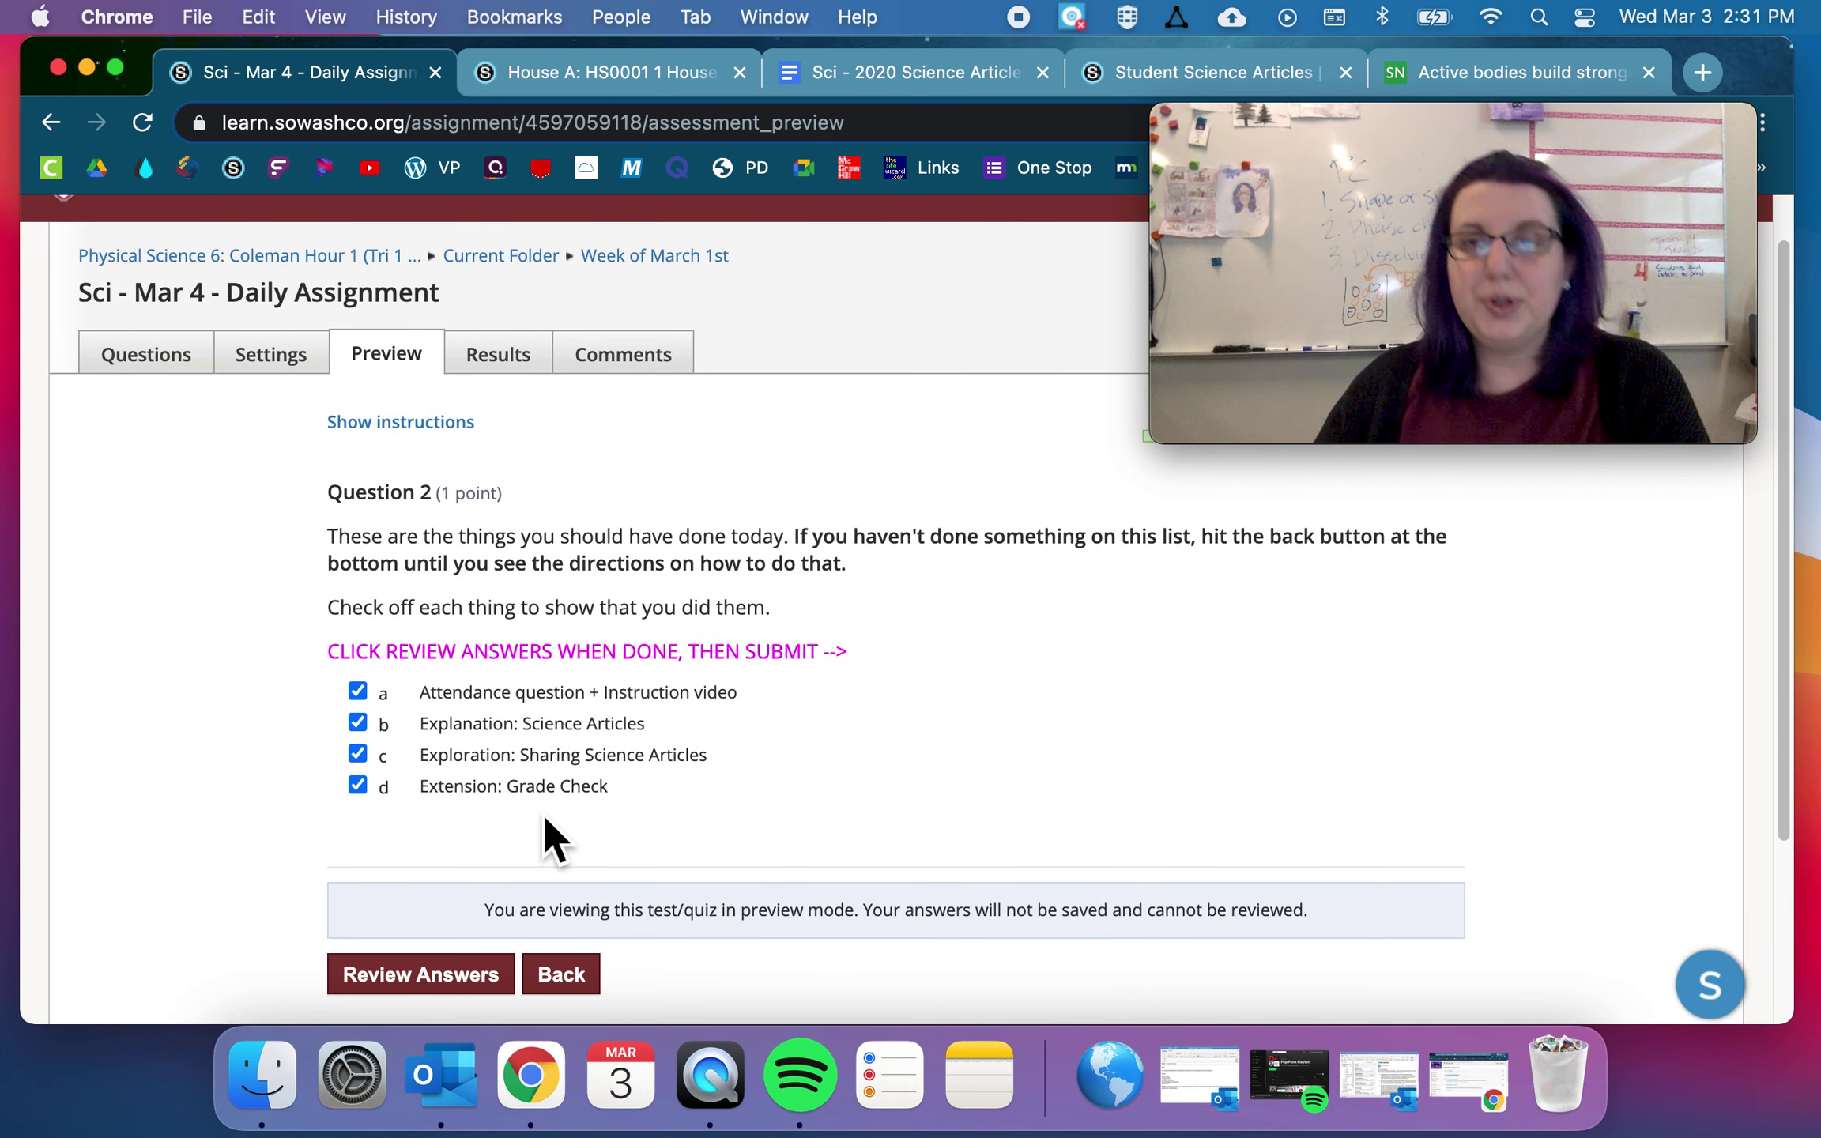